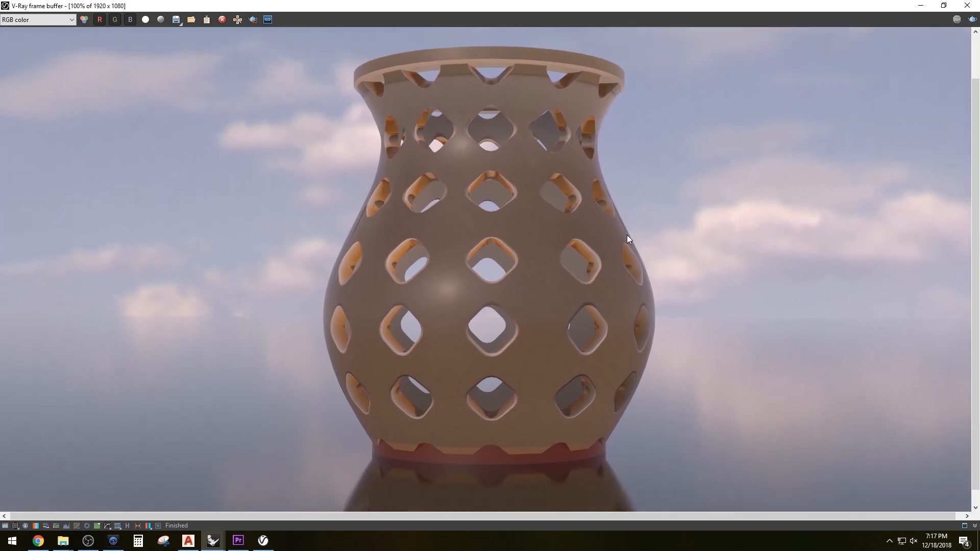
Examine the rendered vase in the V-Ray frame buffer alongside the vase model in the Rhino viewport
scroll(571, 251, "down", 1)
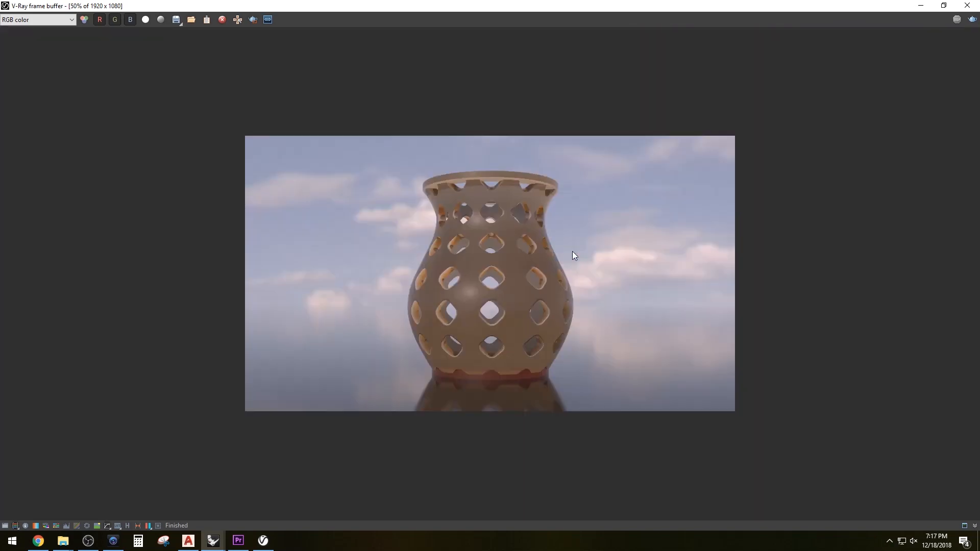
left_click(944, 6)
scroll(460, 83, "down", 1)
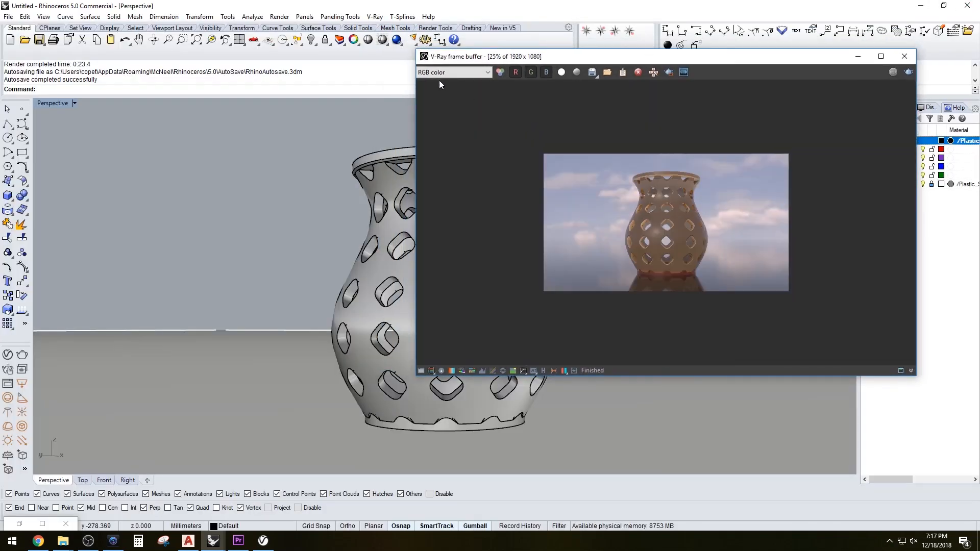
left_click_drag(424, 55, 609, 161)
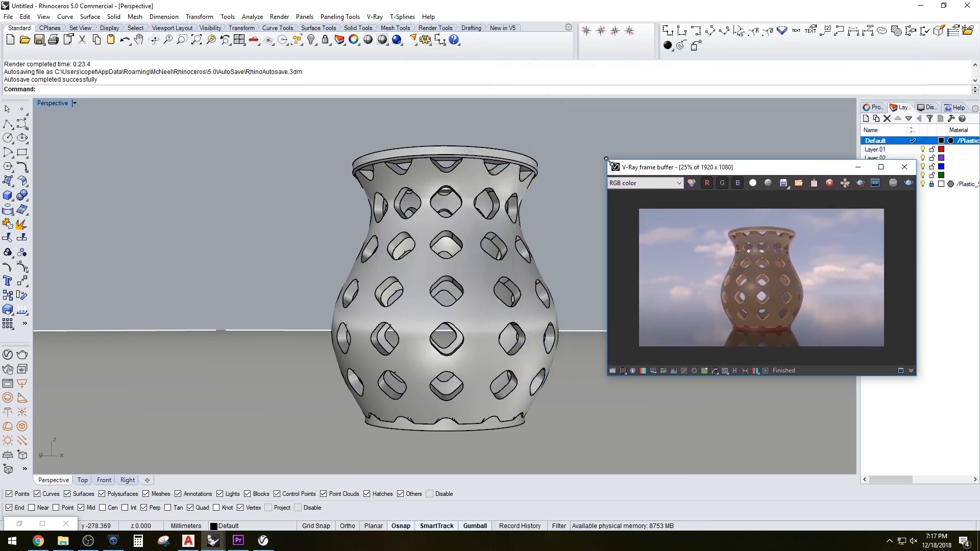
left_click_drag(679, 171, 719, 24)
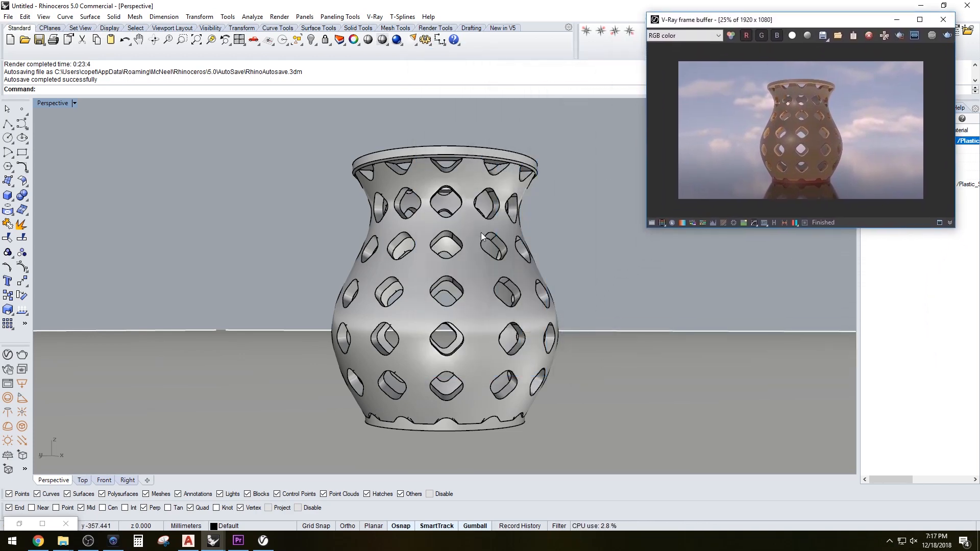
right_click_drag(594, 290, 403, 284, "shift")
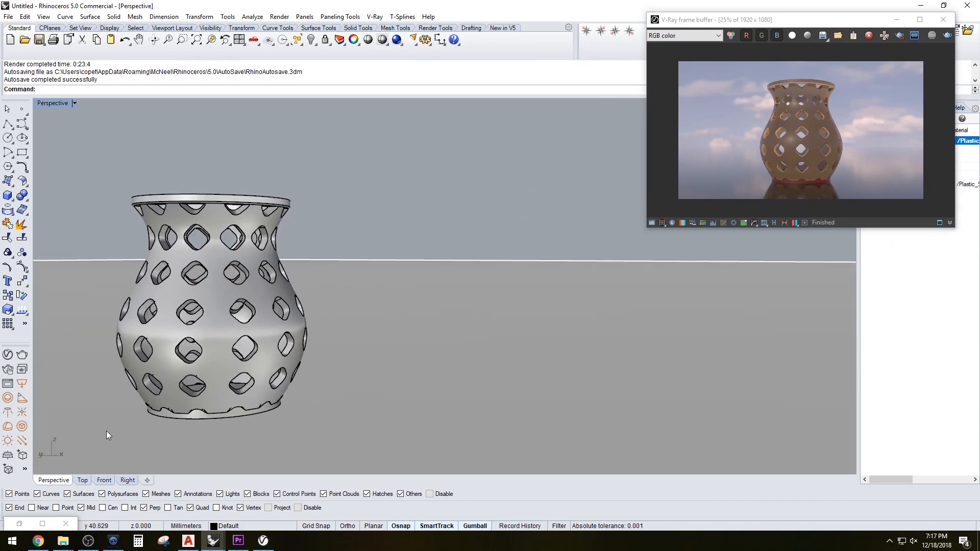
Open the vase's Grasshopper definition and zoom around its canvas to examine the script
left_click(19, 524)
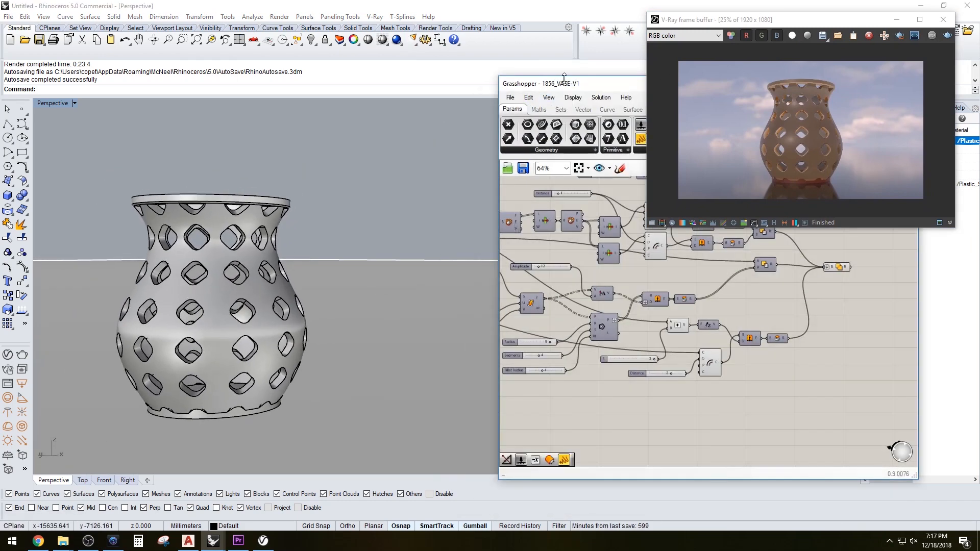
left_click_drag(553, 83, 553, 174)
scroll(720, 350, "down", 3)
scroll(720, 351, "up", 5)
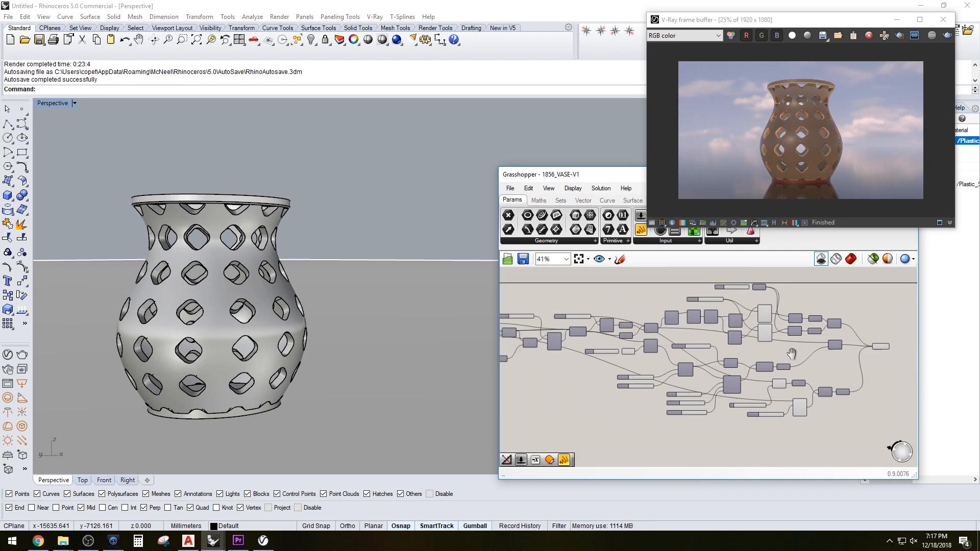
scroll(685, 323, "down", 3)
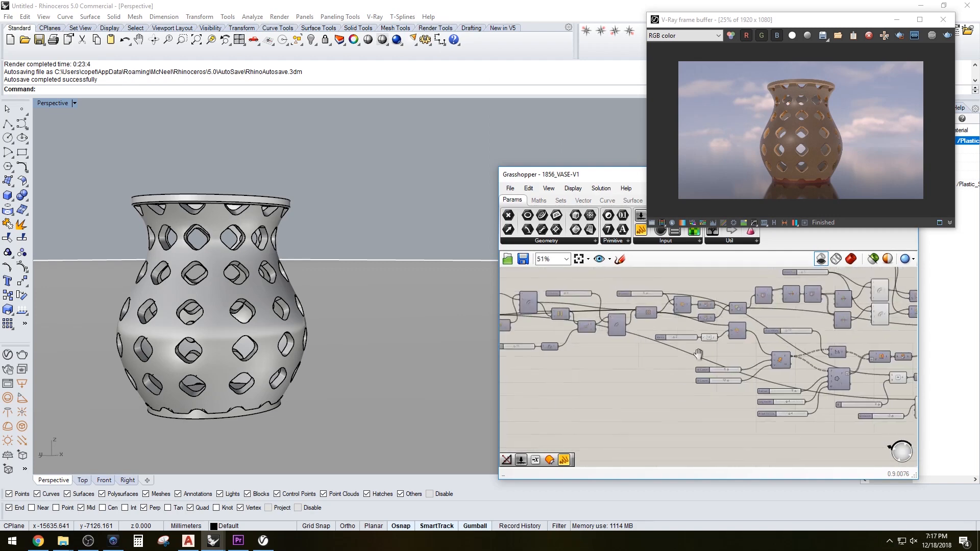
scroll(614, 342, "up", 2)
scroll(667, 354, "down", 7)
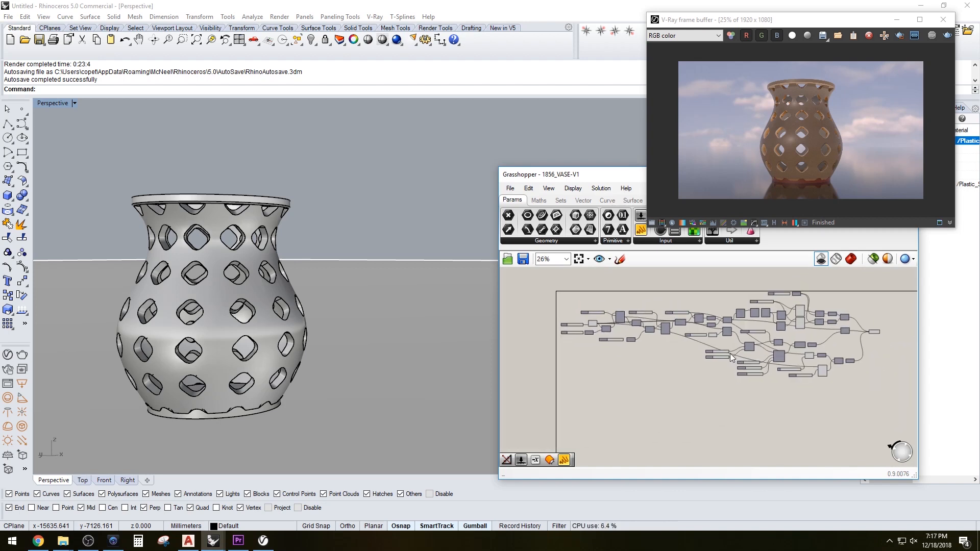
scroll(730, 354, "up", 1)
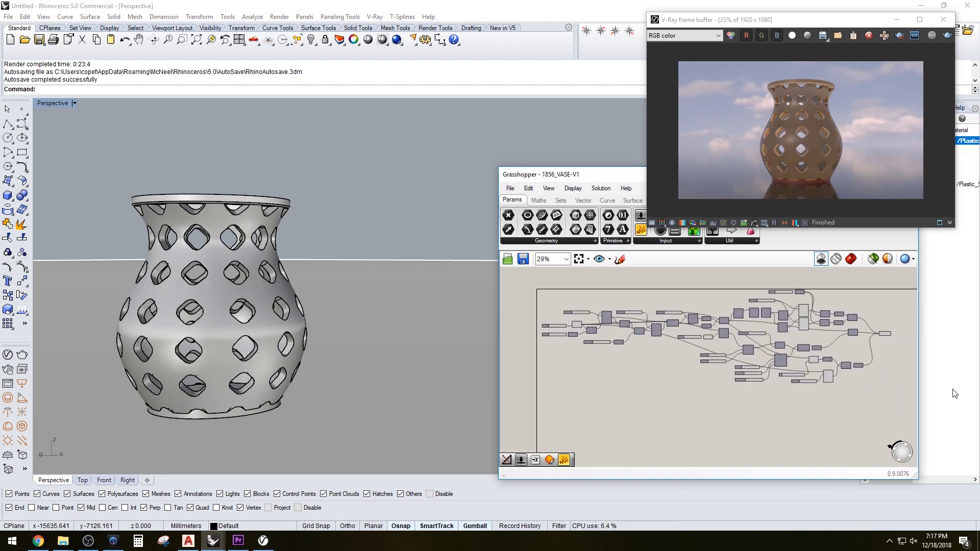
left_click_drag(784, 27, 800, 18)
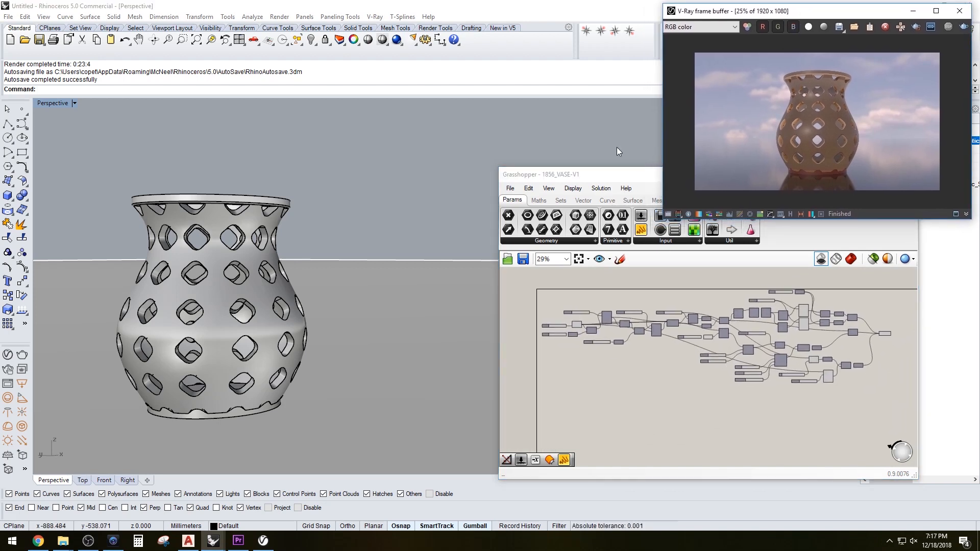
left_click_drag(598, 176, 645, 225)
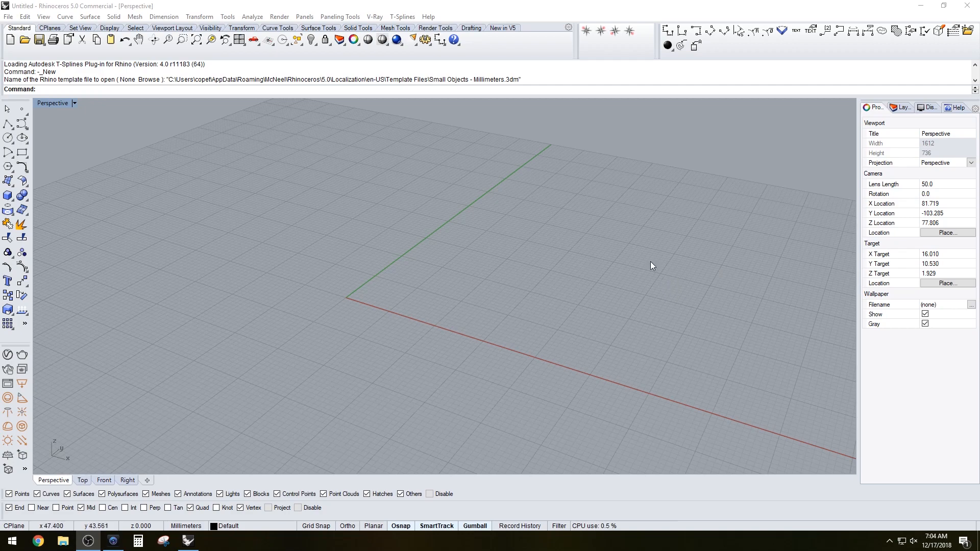
Launch Grasshopper from the Rhino command line in a new empty model
left_click(509, 235)
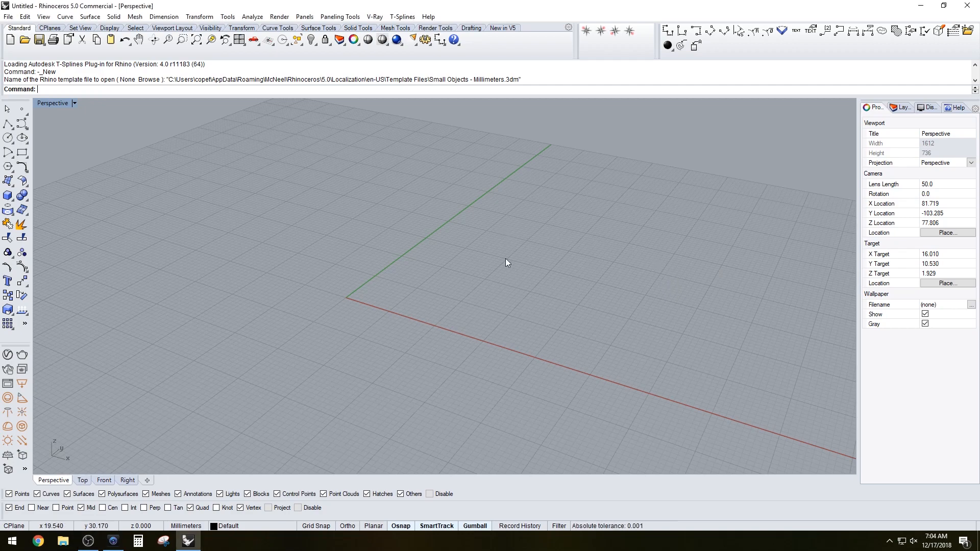
right_click_drag(593, 288, 586, 295)
type("Grasshopper")
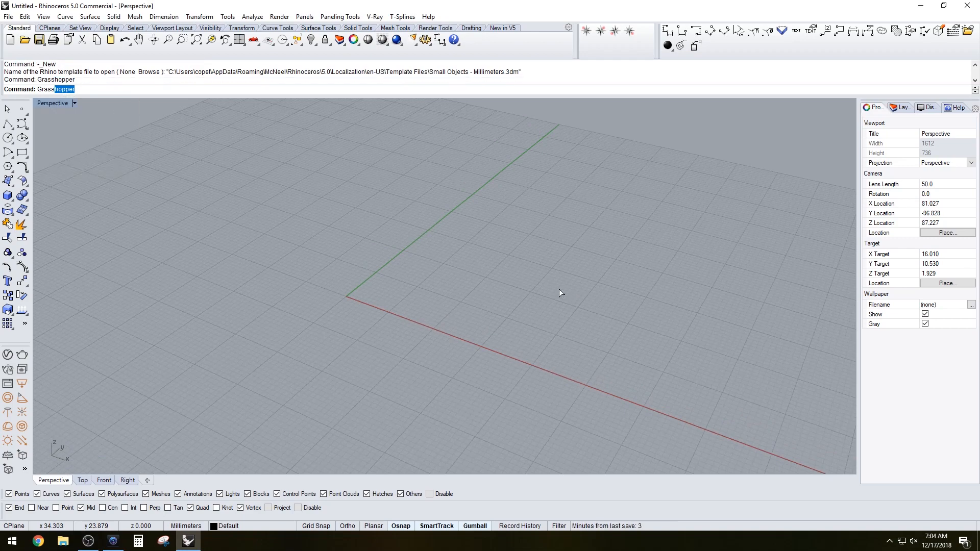
key("Return")
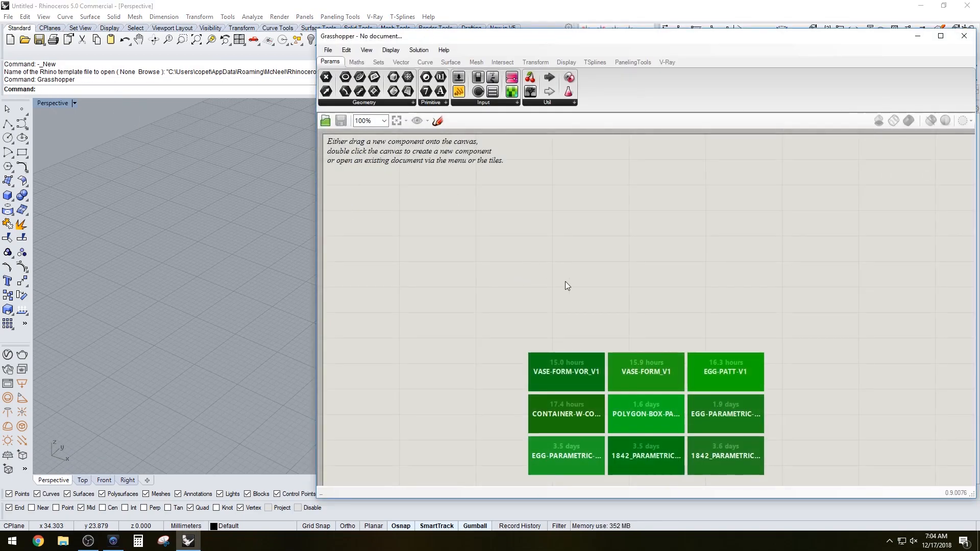
Add a Circle component to the new Grasshopper canvas
double_click(565, 281)
type("CIR")
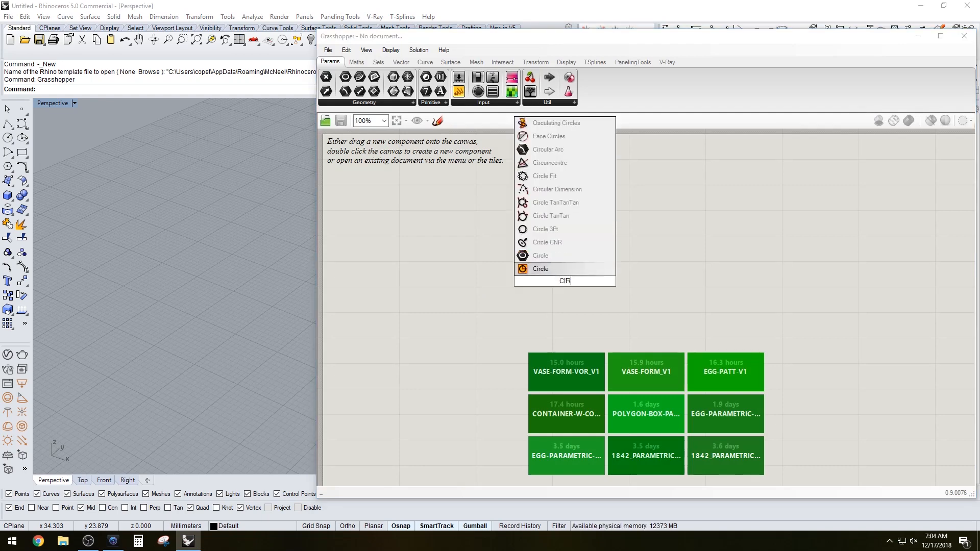
key("Return")
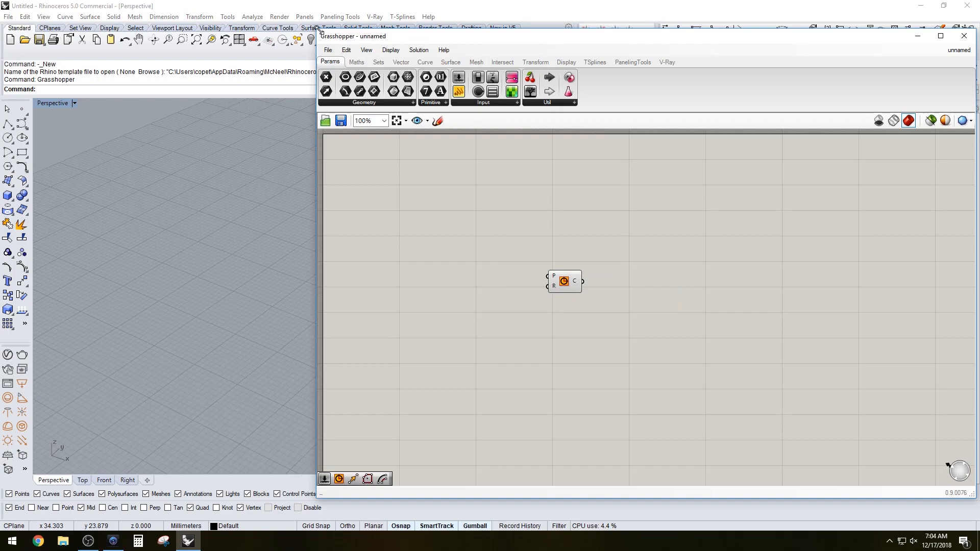
left_click_drag(318, 29, 442, 119)
scroll(360, 295, "down", 4)
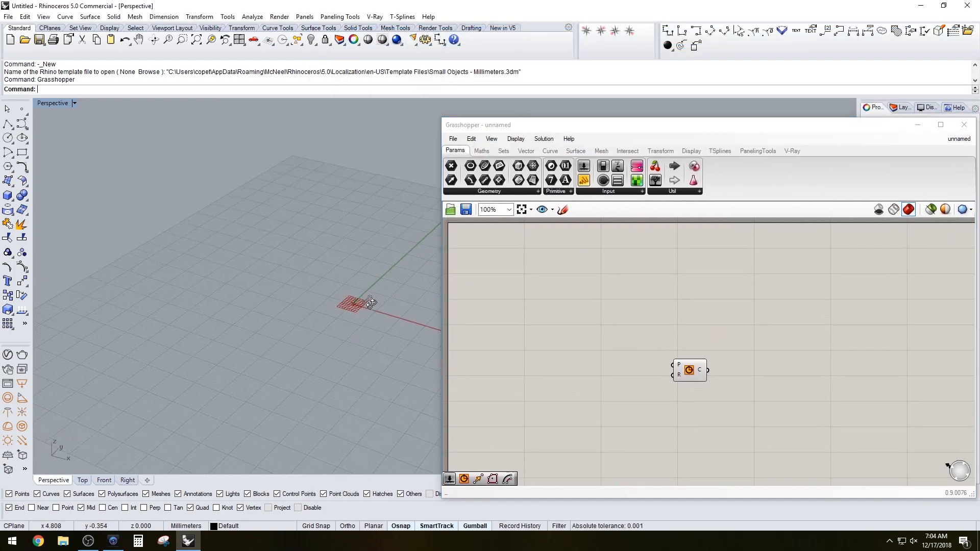
right_click_drag(368, 302, 324, 333, "shift")
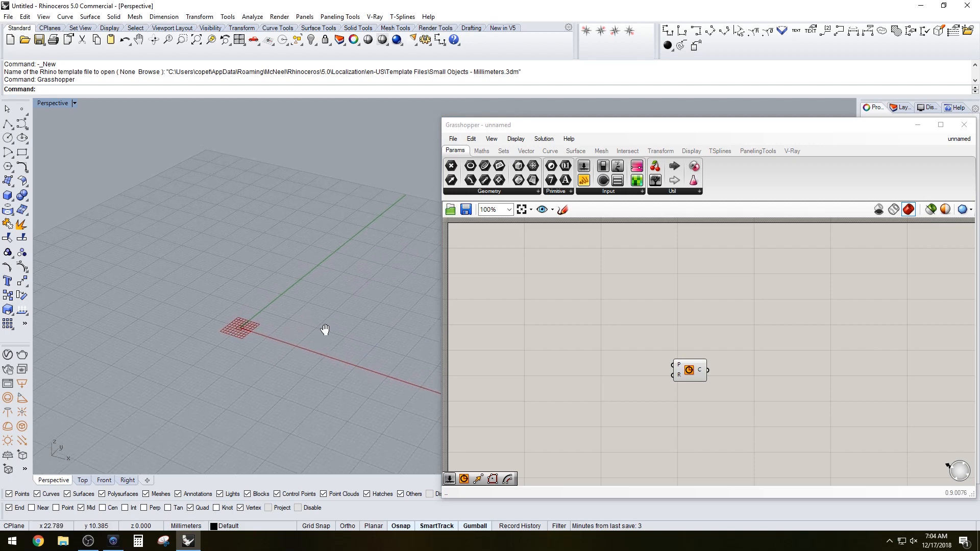
left_click_drag(689, 370, 703, 367)
left_click(553, 300)
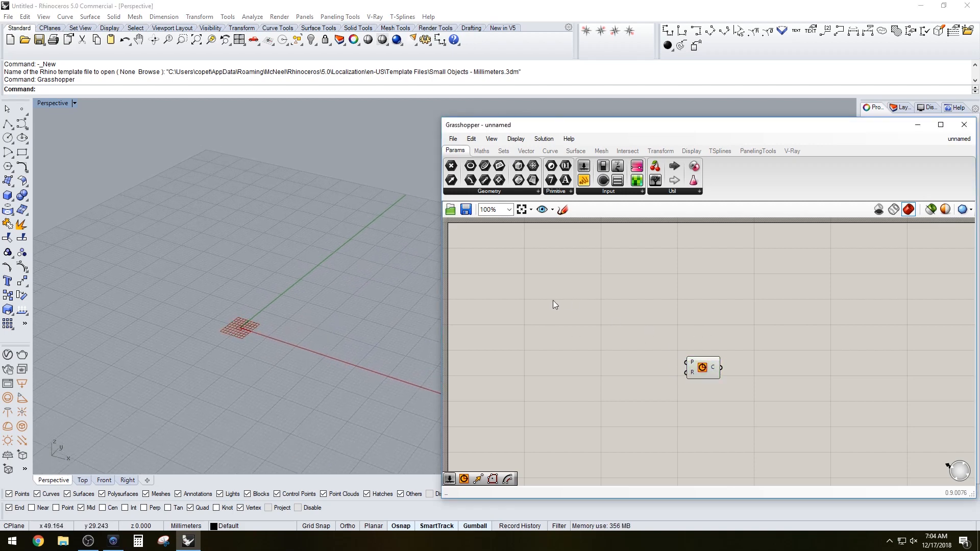
Add a number slider set to 50 and connect it to the circle's radius input
double_click(527, 313)
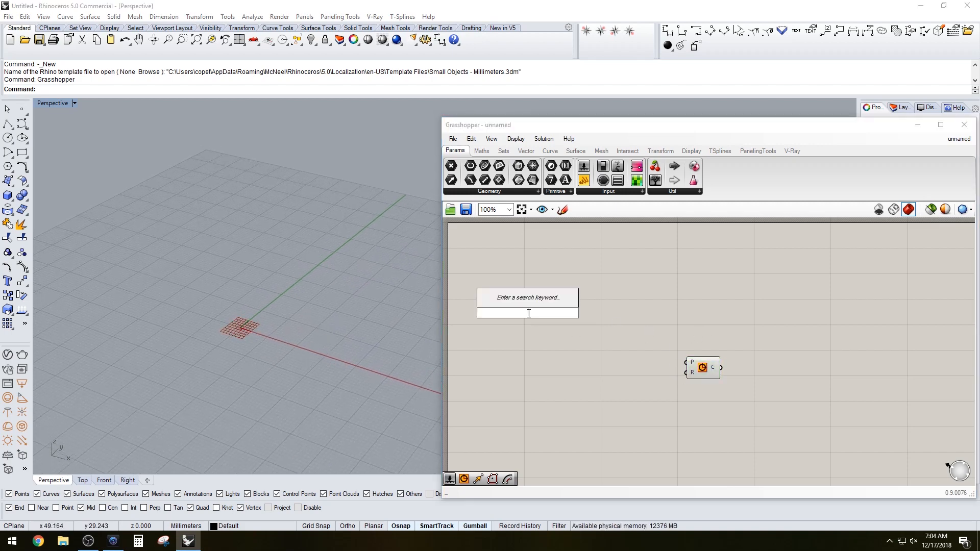
type("50")
key("Return")
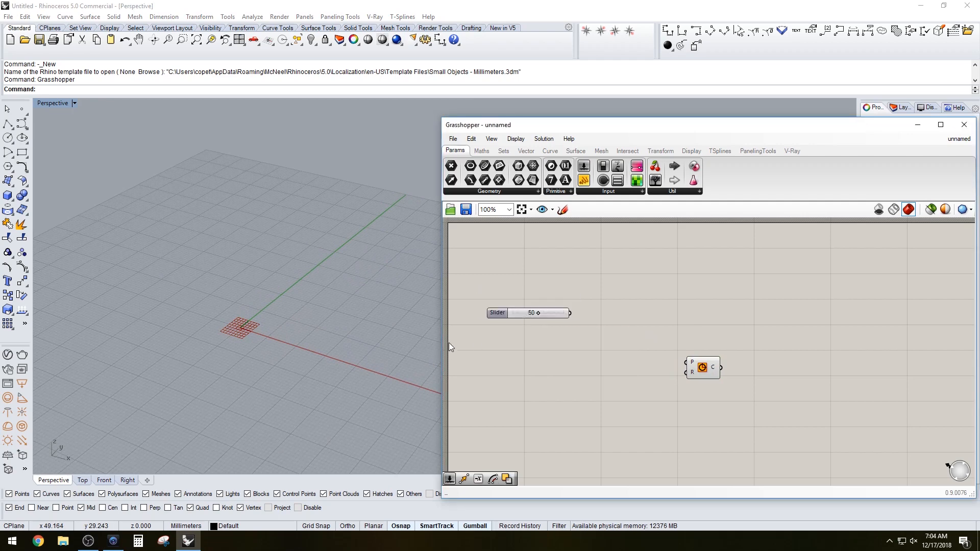
left_click_drag(499, 313, 496, 340)
left_click_drag(698, 366, 641, 331)
left_click(617, 302)
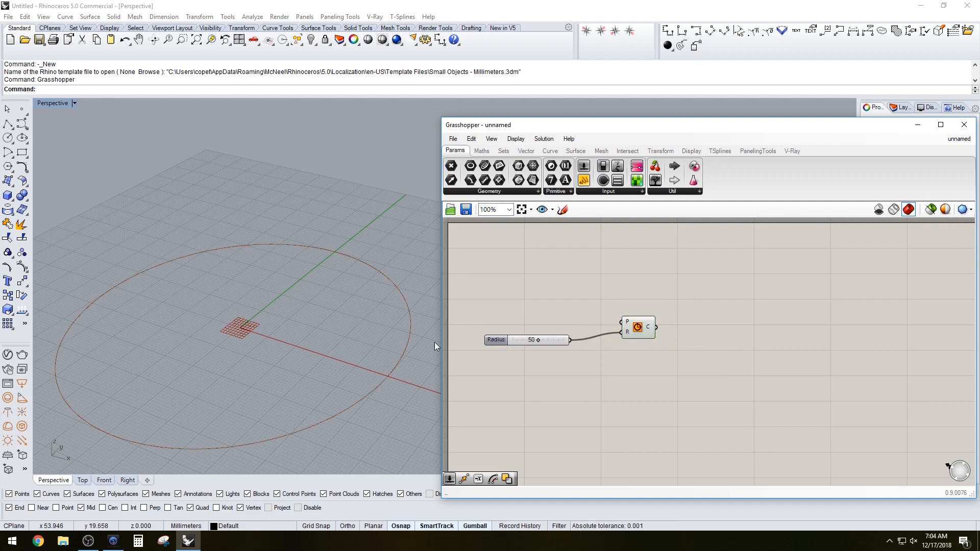
Reposition the Circle component on the canvas
right_click_drag(376, 356, 362, 312, "shift")
scroll(361, 311, "down", 4)
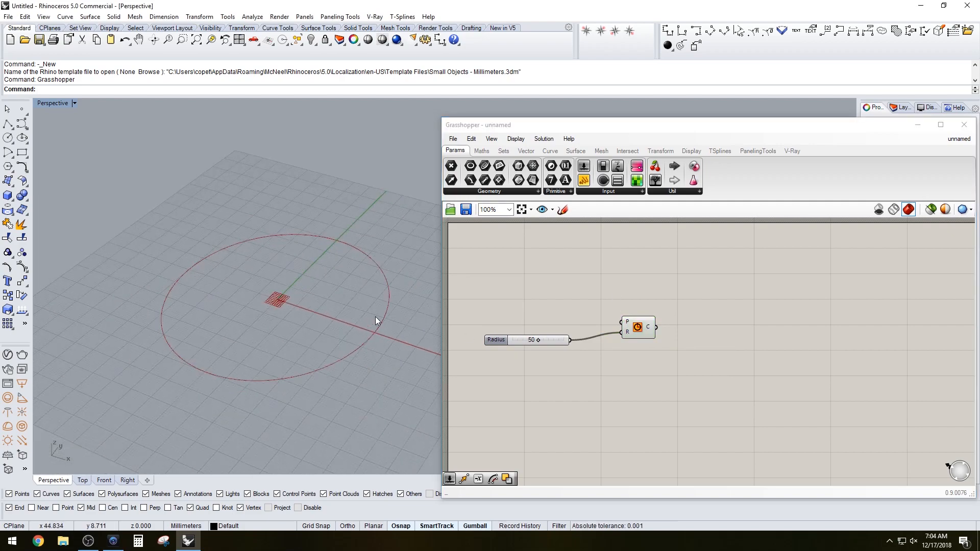
mouse_move(637, 324)
left_mouse_down()
mouse_move(624, 316)
mouse_move(622, 326)
left_mouse_up()
left_click(633, 298)
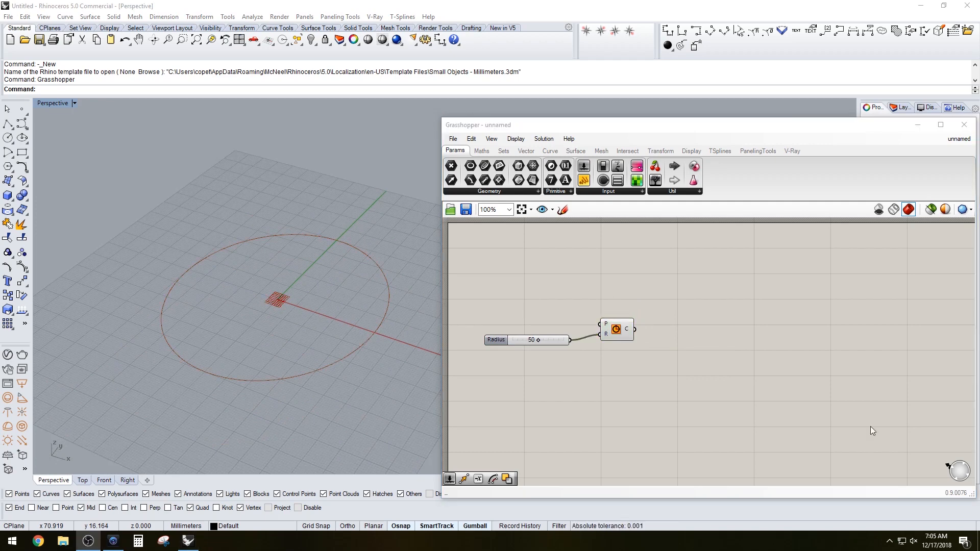
left_click_drag(618, 332, 615, 321)
left_click(684, 313)
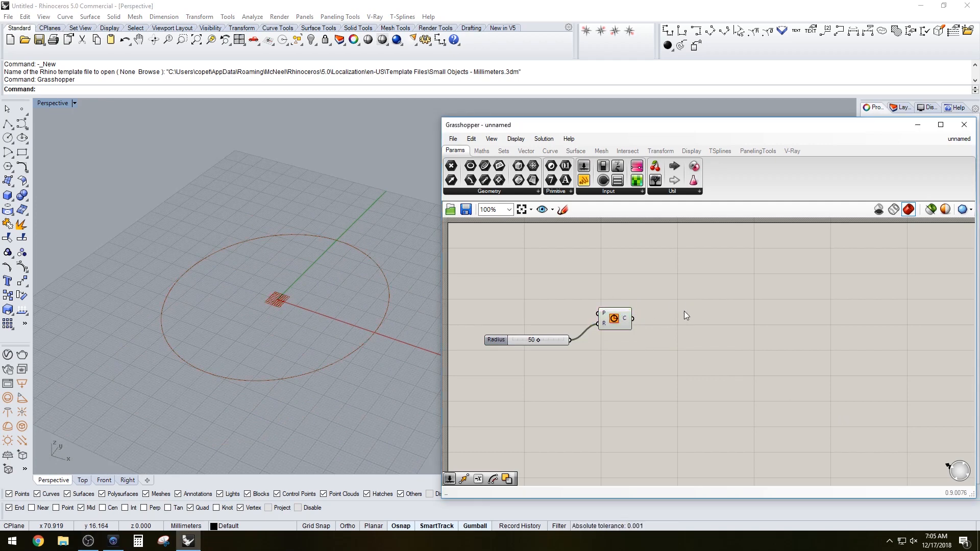
scroll(351, 314, "down", 3)
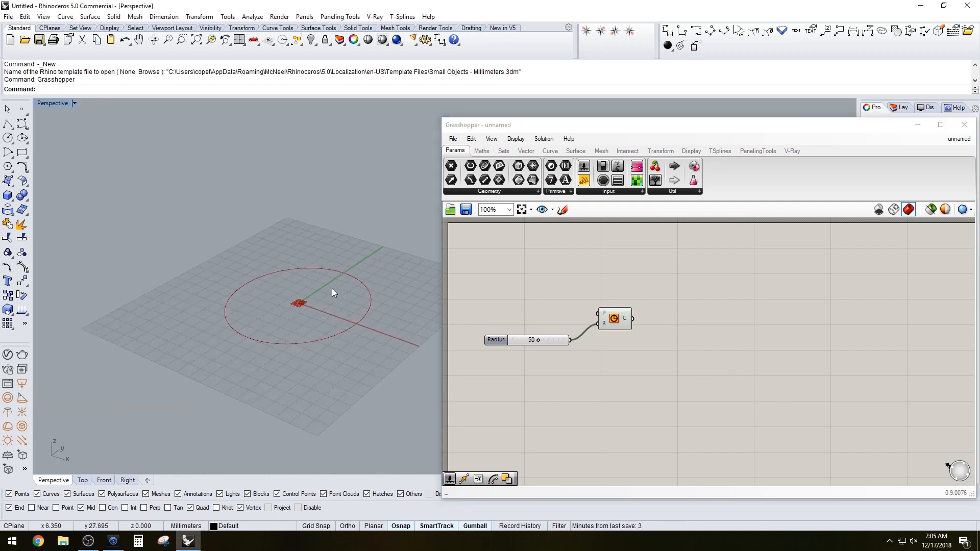
right_click_drag(360, 293, 363, 312, "shift")
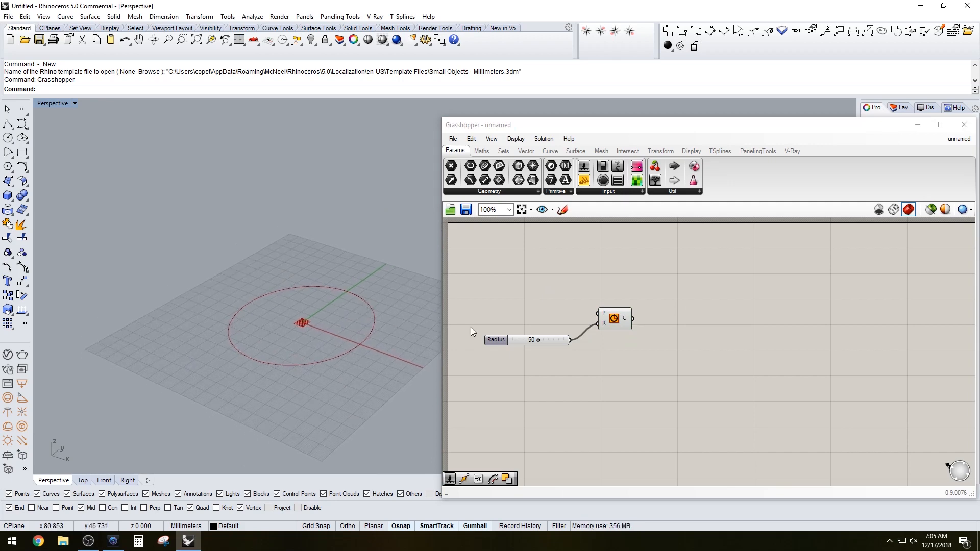
mouse_move(627, 310)
left_click(613, 318)
left_click(655, 326)
Add a Move component and connect the circle output to its geometry input
double_click(658, 340)
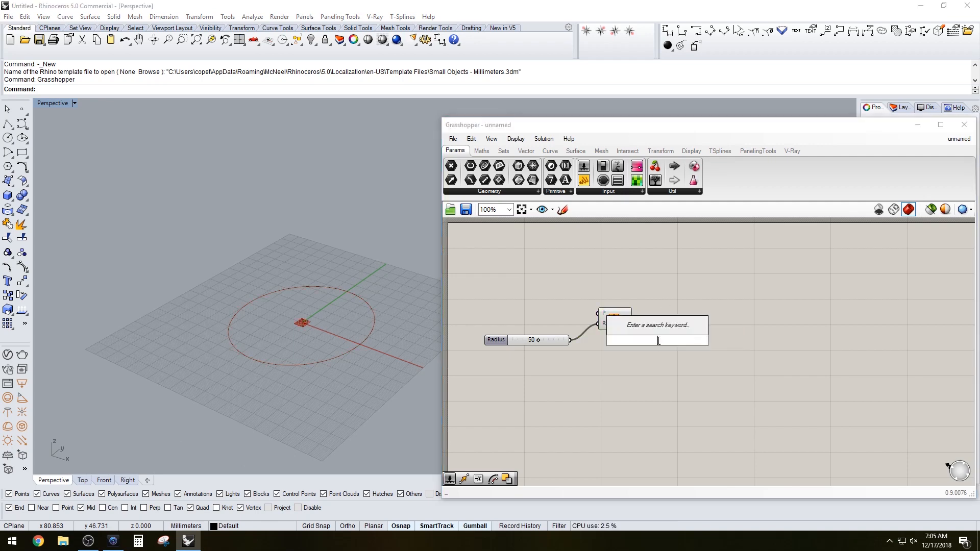
type("MOVE")
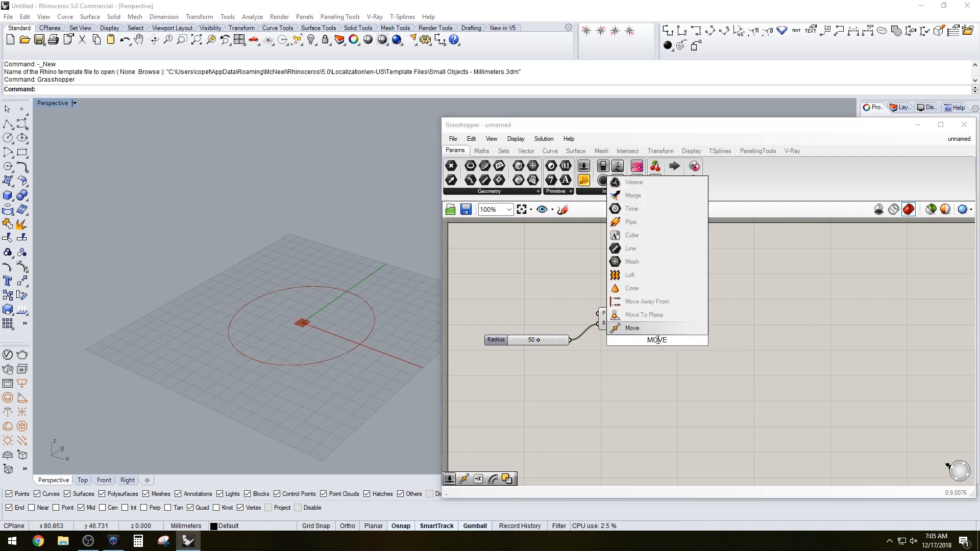
key("Return")
left_click_drag(658, 341, 718, 352)
left_click_drag(633, 319, 705, 342)
Add a Unit Z vector component and connect it to the Move component's translation input
double_click(647, 363)
type("Z")
key("Return")
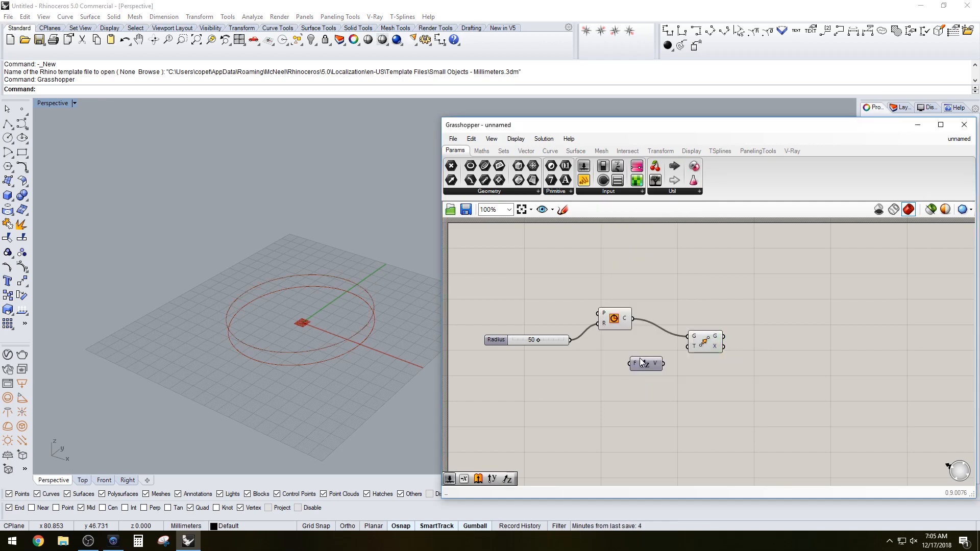
left_click_drag(642, 362, 689, 346)
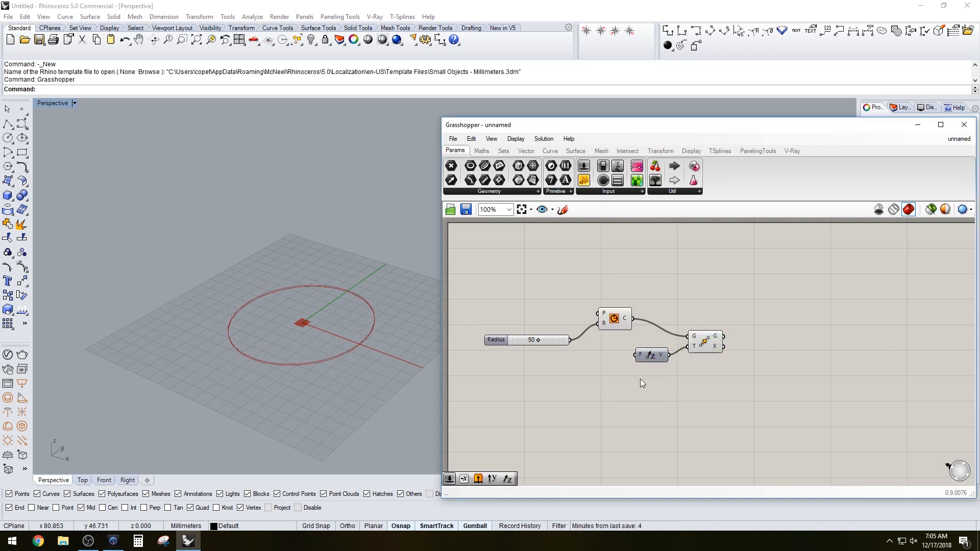
Add a number slider set to 50 and connect it to the Unit Z factor input
double_click(581, 381)
type("5")
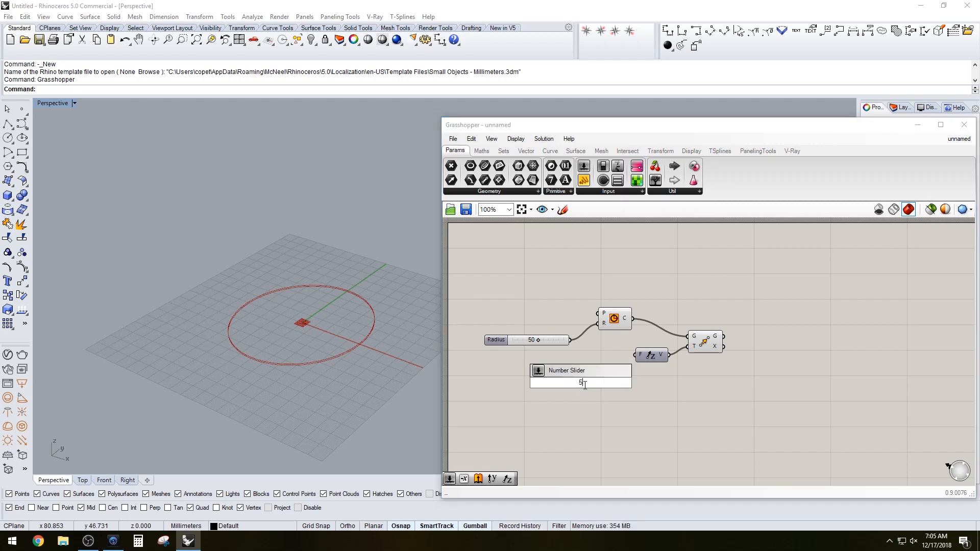
type("0")
key("Return")
left_click_drag(542, 383, 500, 391)
left_click_drag(582, 389, 635, 355)
Turn off the preview of the Move component
left_click(704, 341)
left_click(619, 322)
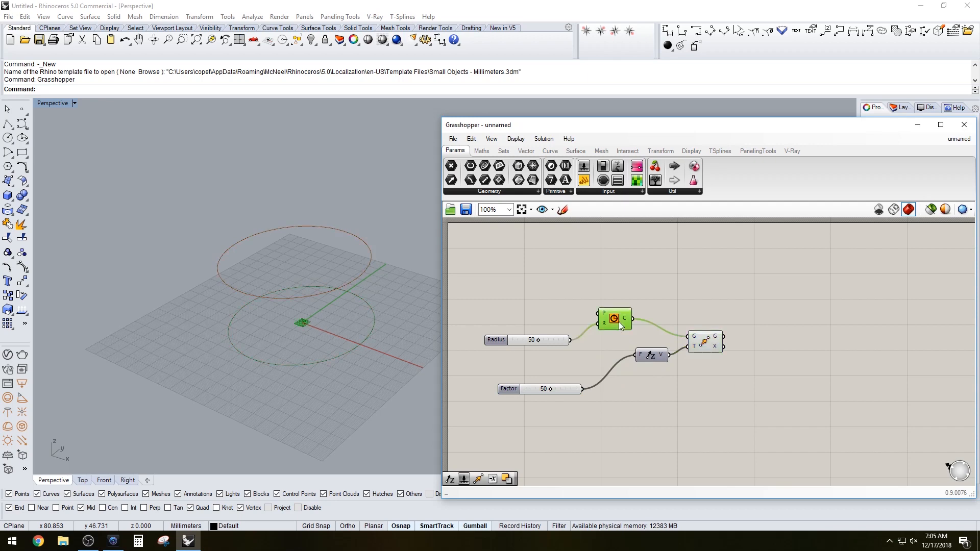
left_click(707, 346)
right_click(707, 344)
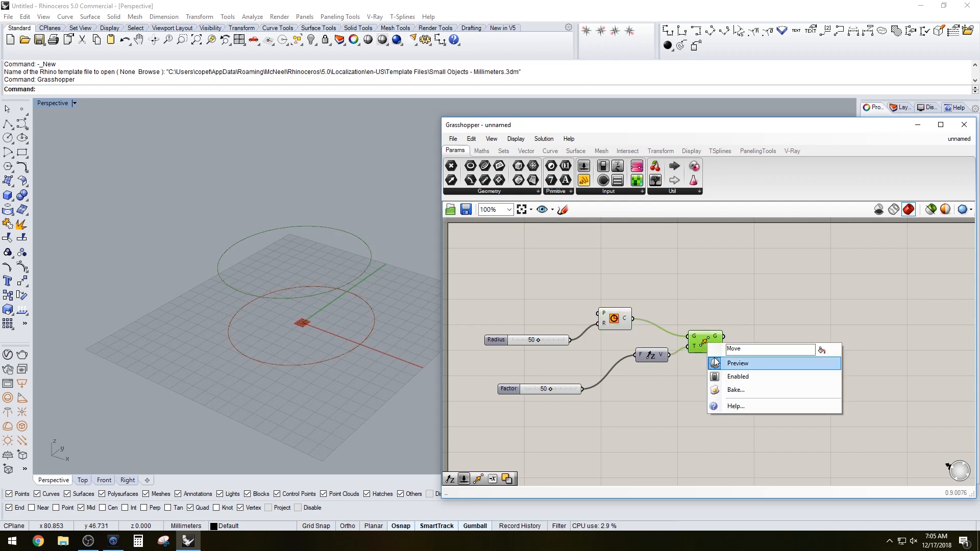
left_click(709, 329)
left_click(706, 338)
middle_click(704, 340)
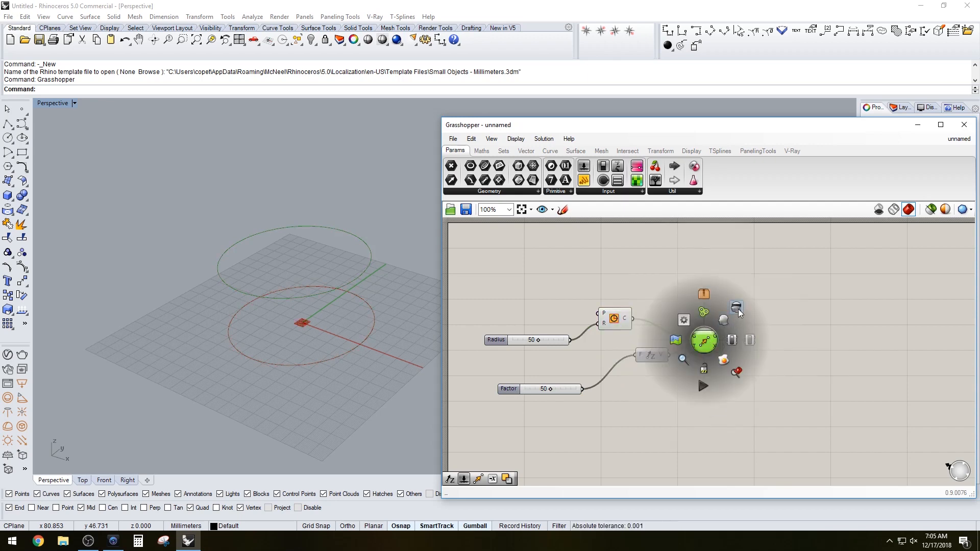
left_click(737, 308)
Add an Offset component and connect the Move component's geometry output to its curve input
double_click(778, 315)
type("offset")
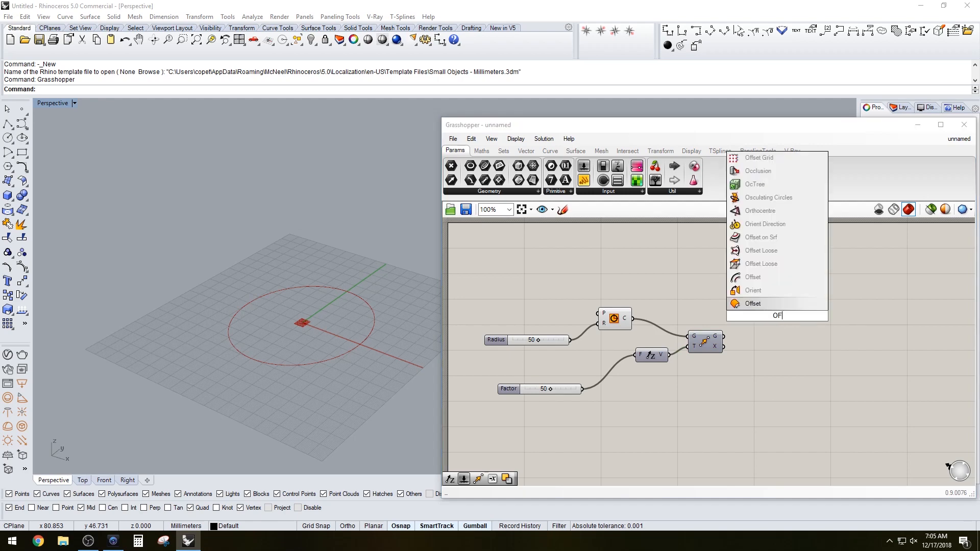
key("Return")
left_click(709, 337)
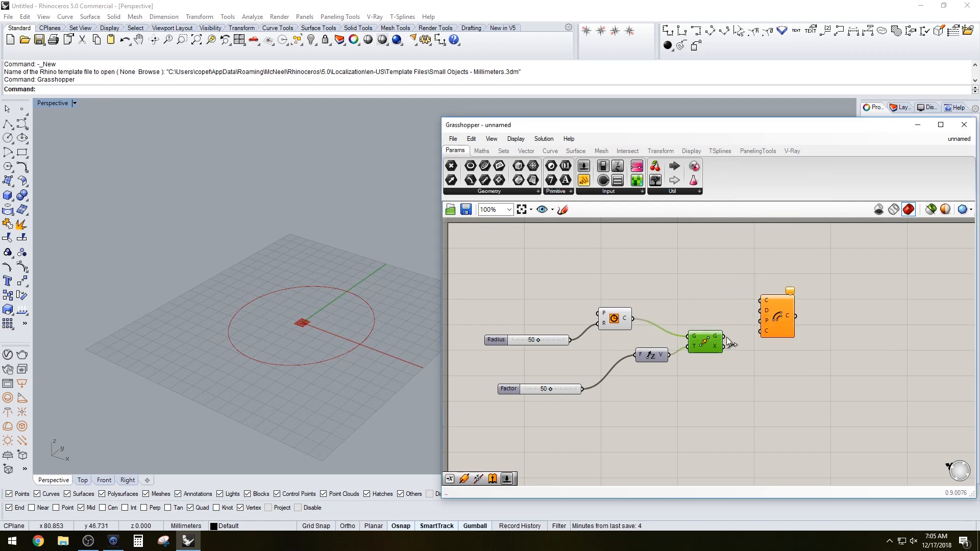
left_click_drag(724, 337, 760, 301)
left_click(775, 316)
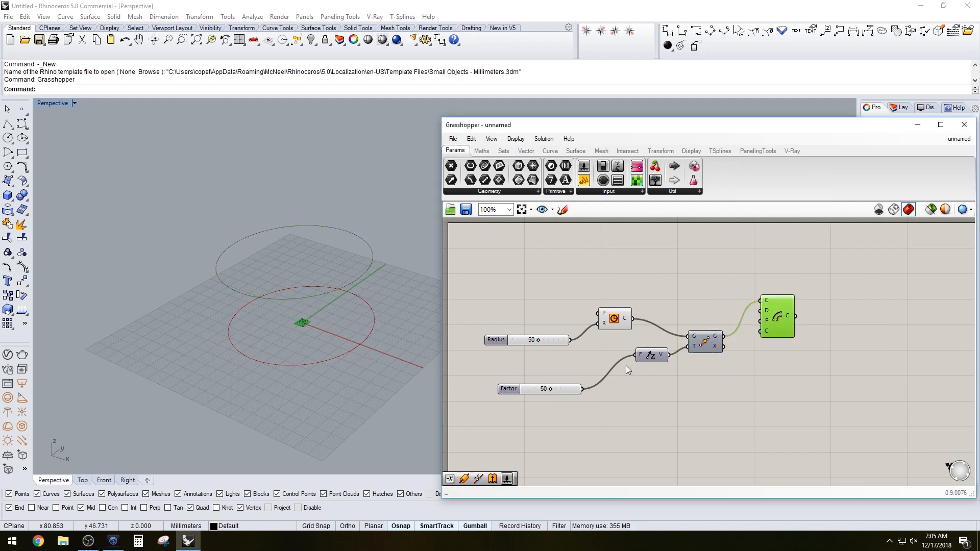
Add a number slider set to 20 and connect it to the Offset component's distance input
double_click(659, 261)
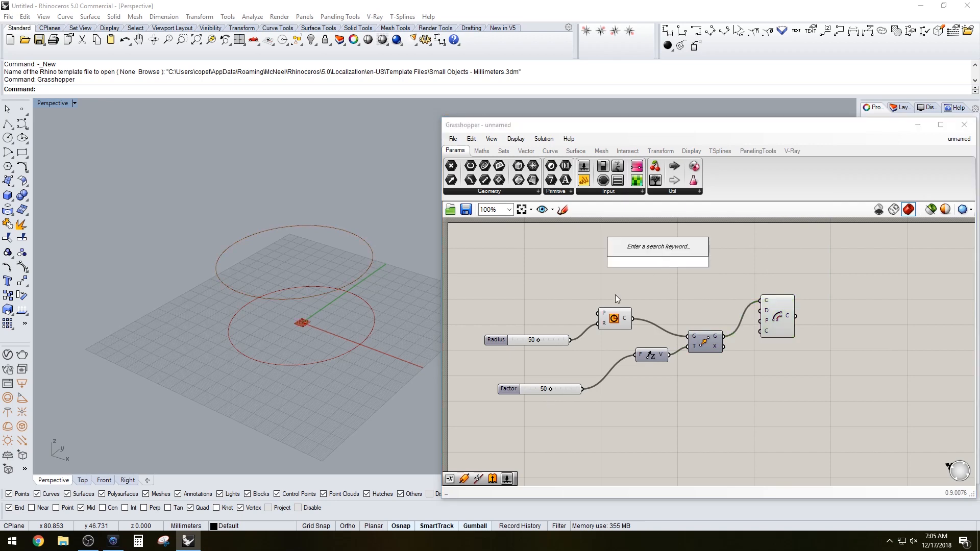
left_click(594, 295)
double_click(716, 266)
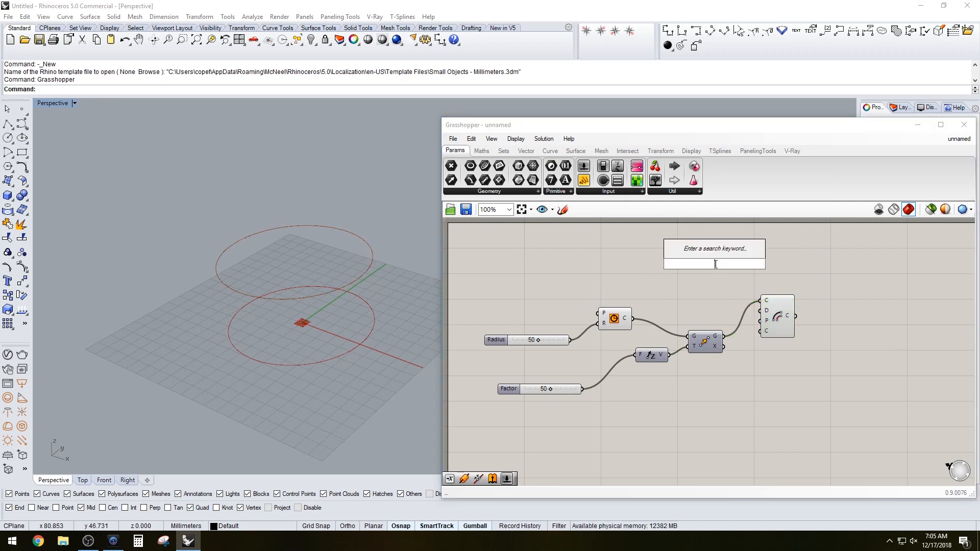
type("20")
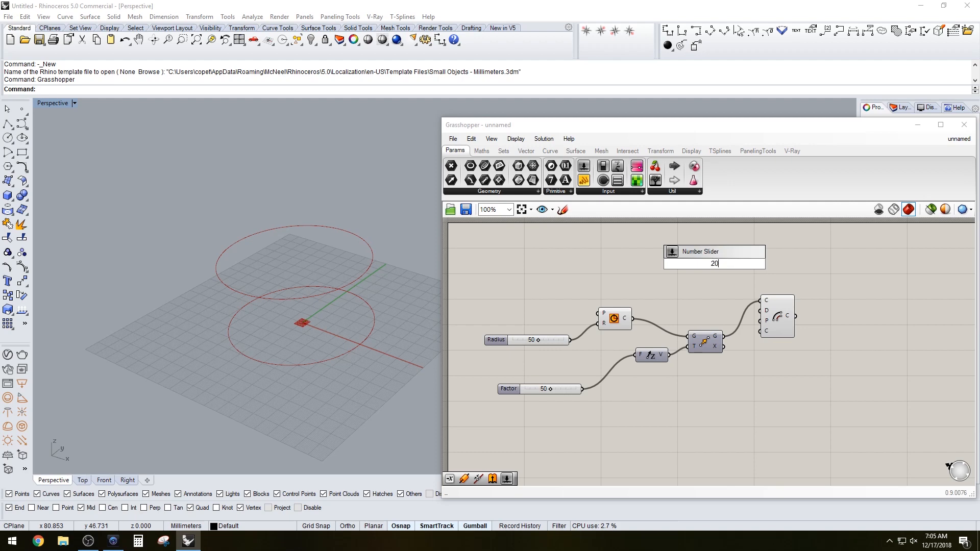
key("Return")
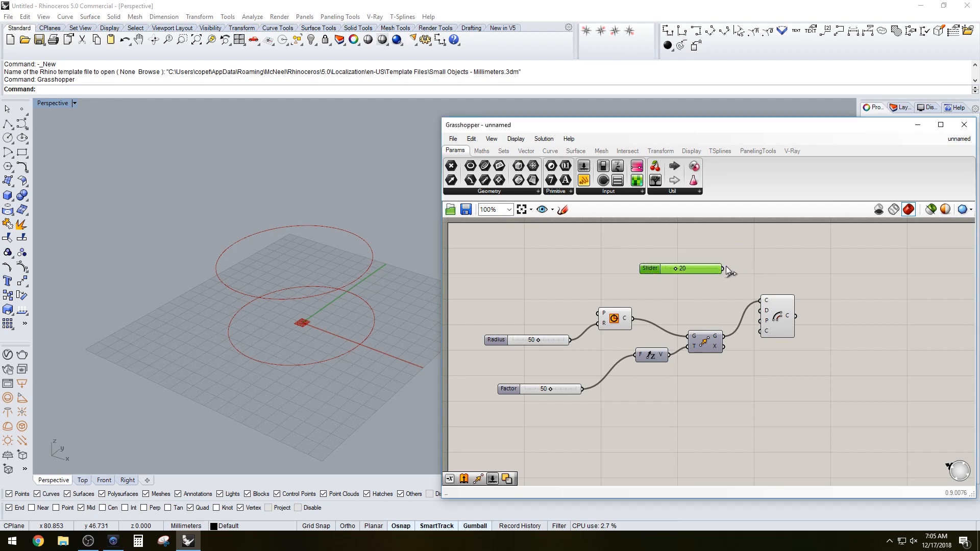
left_click_drag(722, 269, 761, 310)
left_click(775, 314)
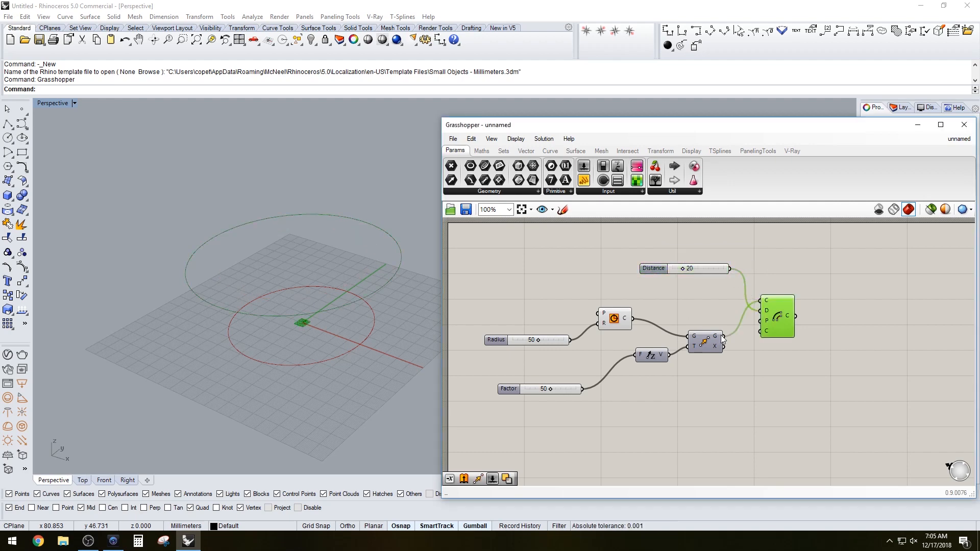
Set the distance slider's maximum to 30
mouse_move(684, 269)
left_mouse_down()
mouse_move(656, 270)
mouse_move(688, 267)
left_mouse_up()
double_click(656, 268)
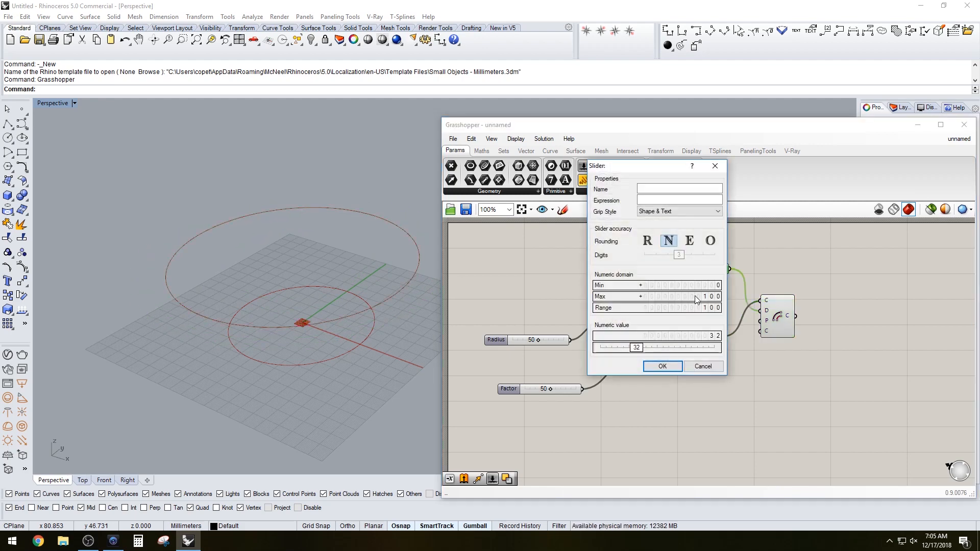
left_click(684, 296)
type("5")
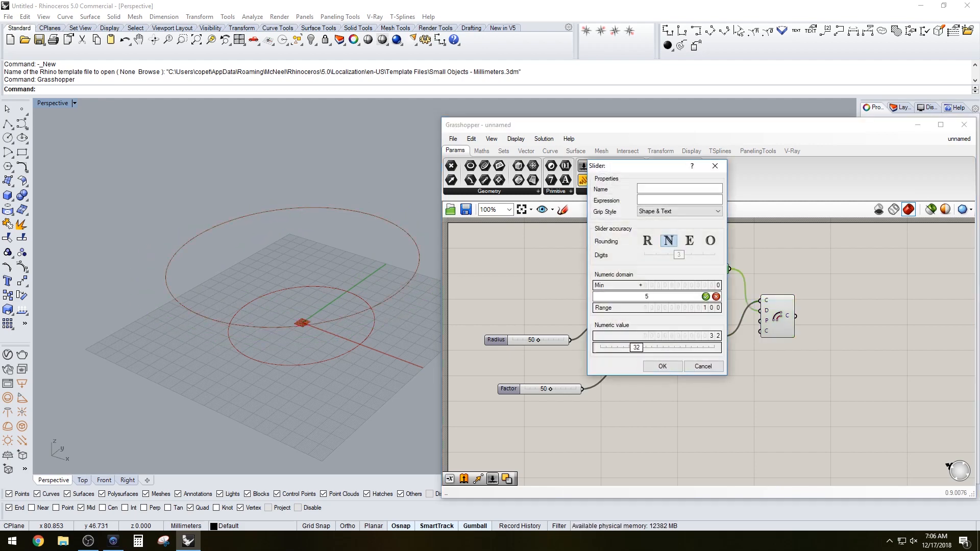
key("BackSpace")
type("30")
key("Return")
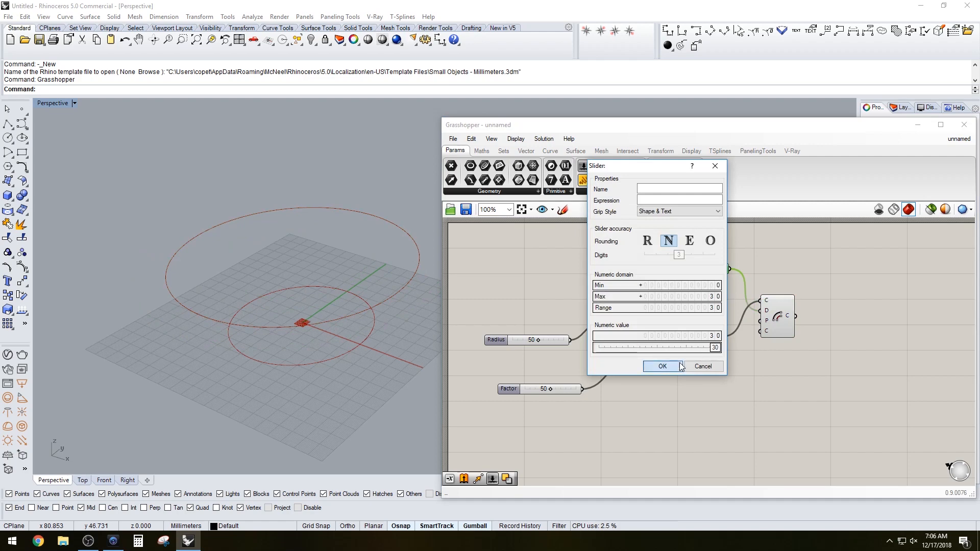
key("Return")
Rearrange the Offset component and the distance slider on the canvas
left_click_drag(724, 268, 645, 274)
left_click(614, 320)
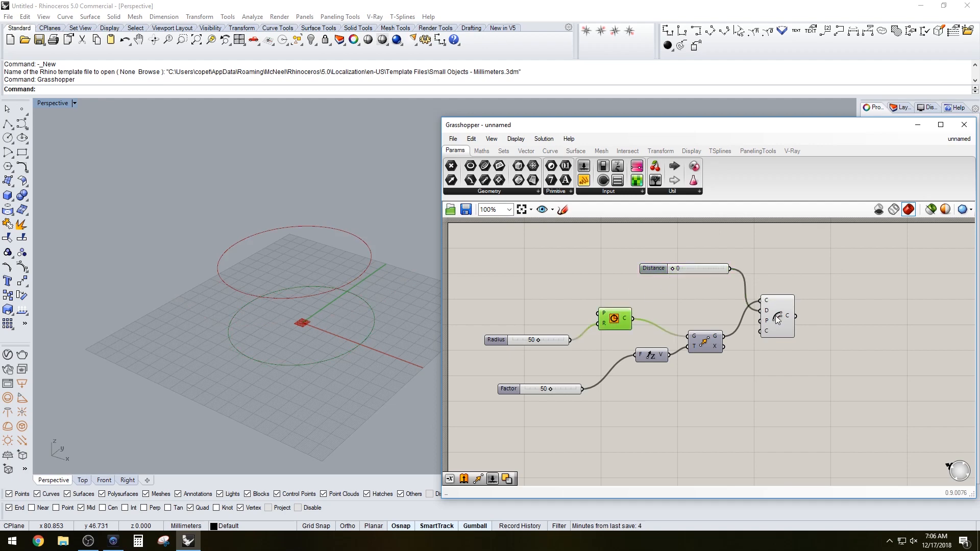
left_click_drag(775, 319, 758, 342)
left_click(698, 282)
left_click(650, 269)
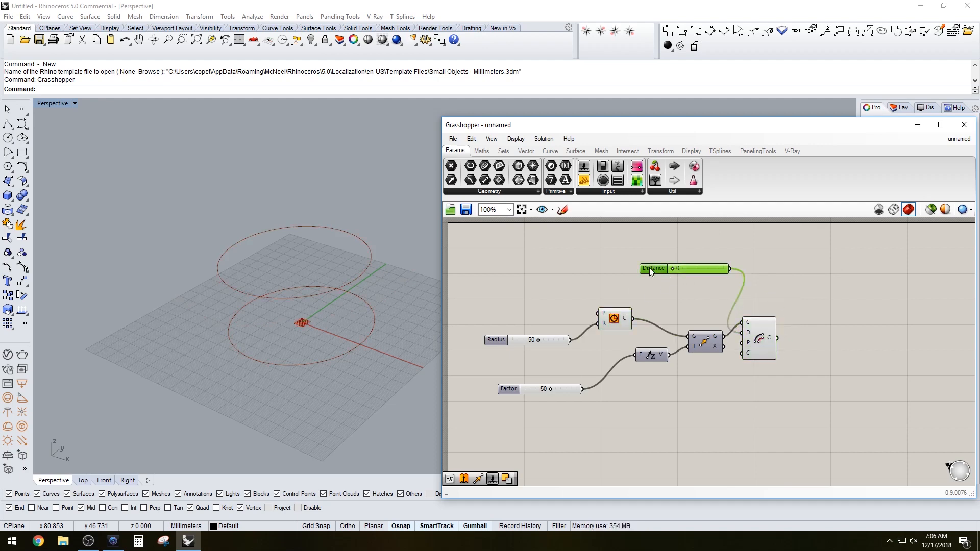
left_click_drag(650, 270, 596, 275)
left_click(757, 276)
Set the offset distance slider to 18
right_click_drag(847, 338, 792, 314)
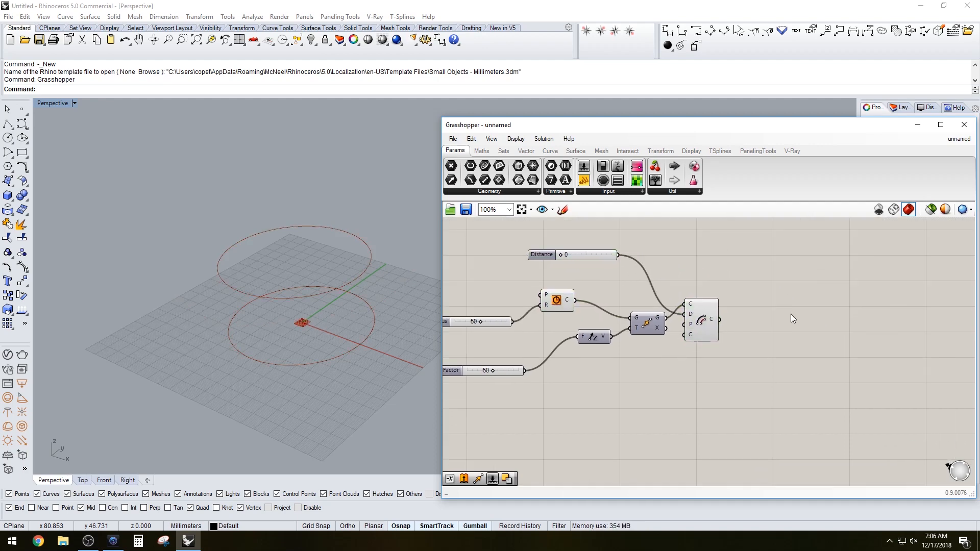
right_click_drag(341, 344, 328, 323)
right_click_drag(591, 364, 622, 367)
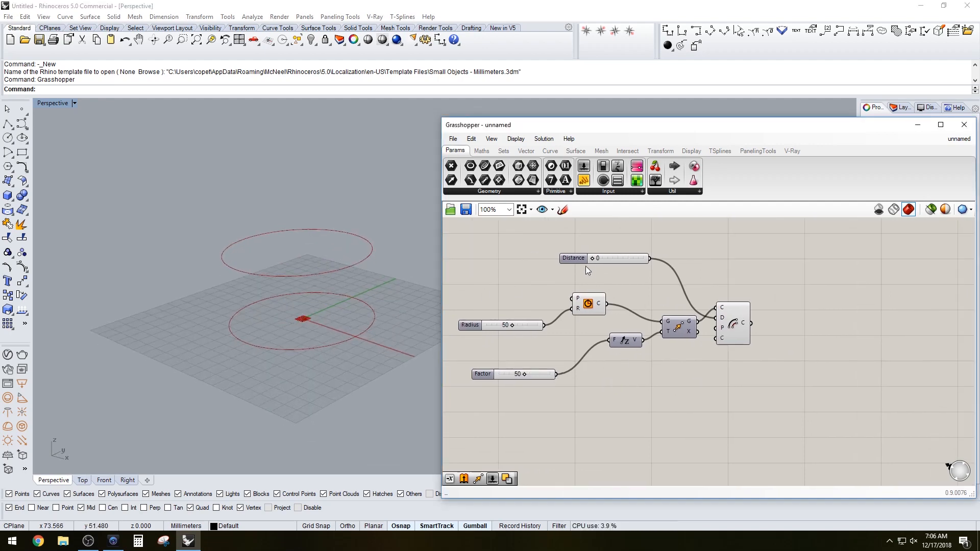
left_click_drag(592, 259, 622, 255)
left_click(602, 311)
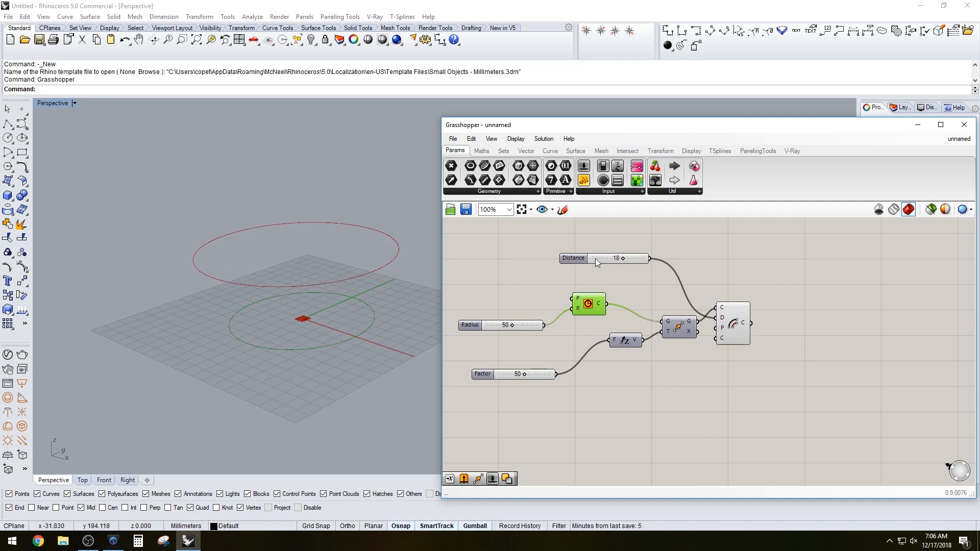
left_click(834, 285)
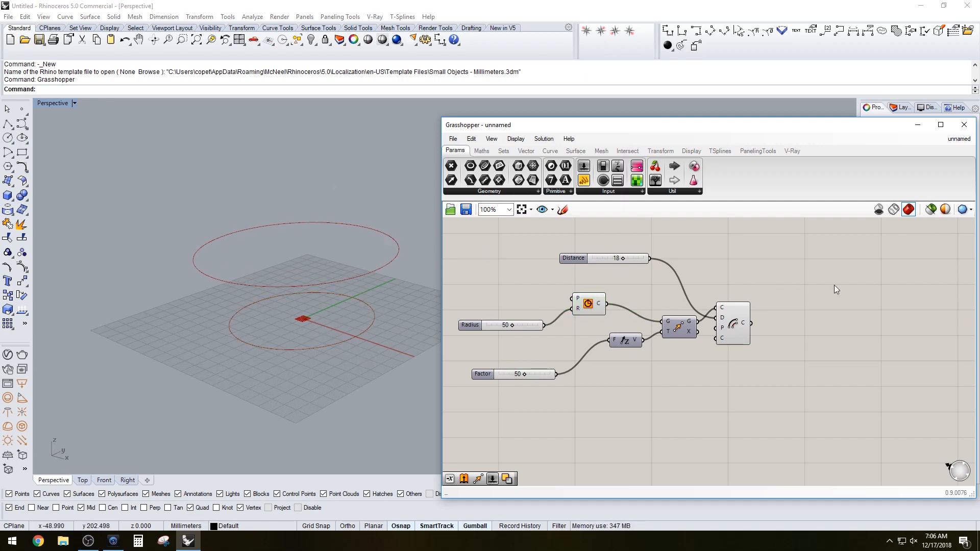
Add a Mirror component and connect the circle output to its geometry input
double_click(804, 312)
type("MIRR")
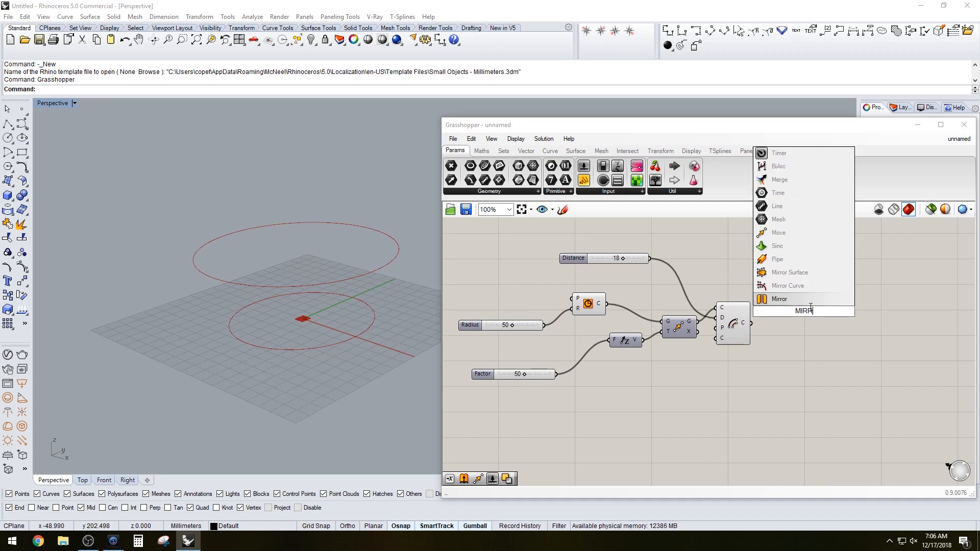
key("Return")
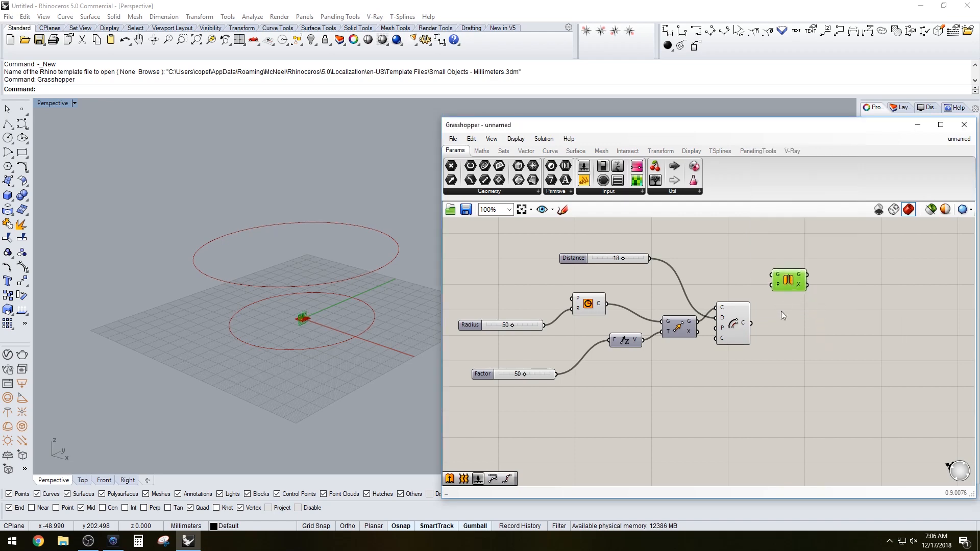
left_click(590, 306)
left_click_drag(607, 304, 770, 275)
Connect the Offset component's curve output to the Mirror component's plane input
left_click(735, 314)
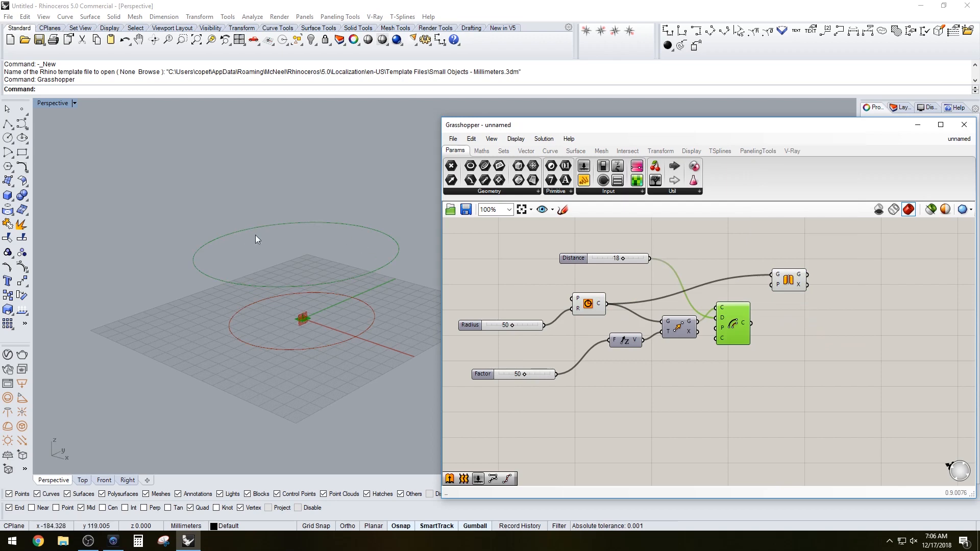
left_click(764, 323)
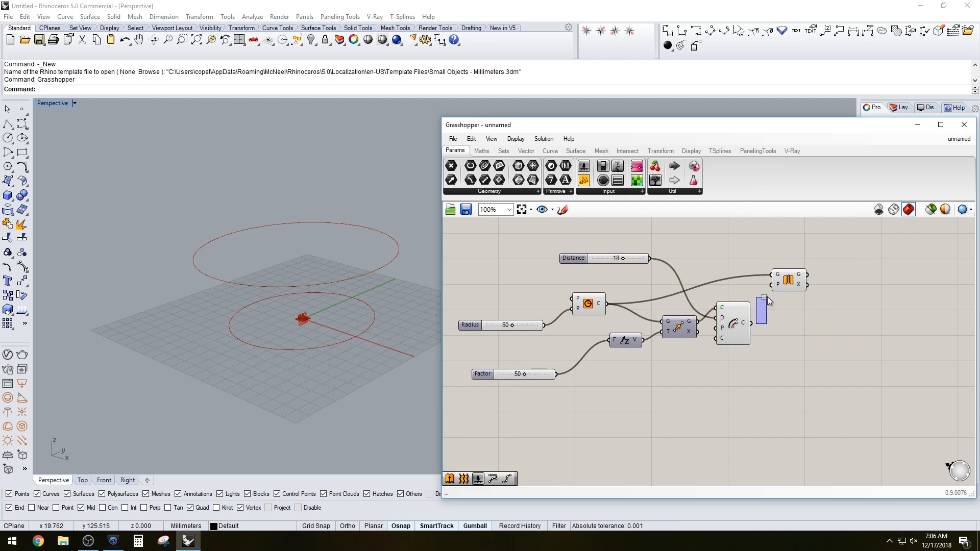
left_click_drag(752, 324, 772, 285)
left_click(789, 278)
left_click(754, 324)
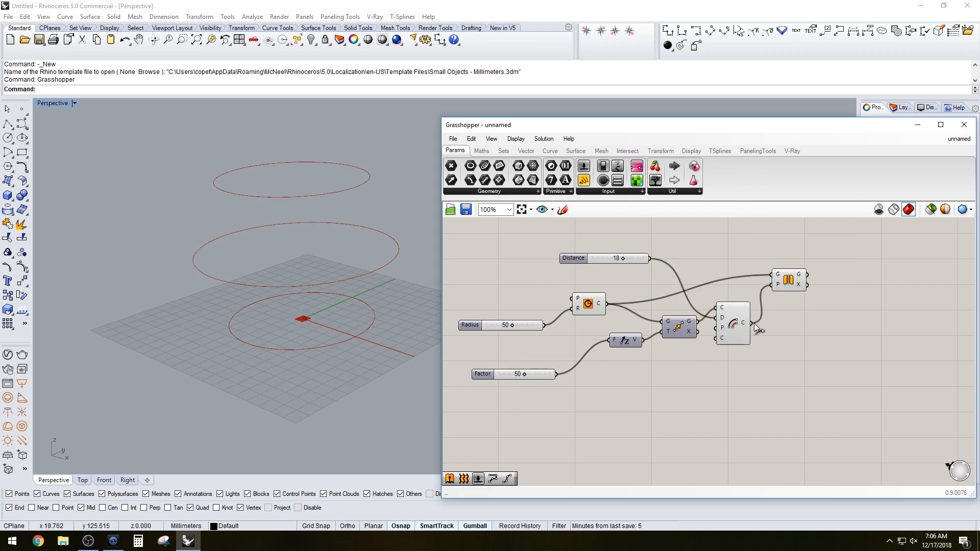
Examine the original, moved and mirrored circles in the perspective view
left_click(588, 304)
left_click(736, 330)
left_click(791, 283)
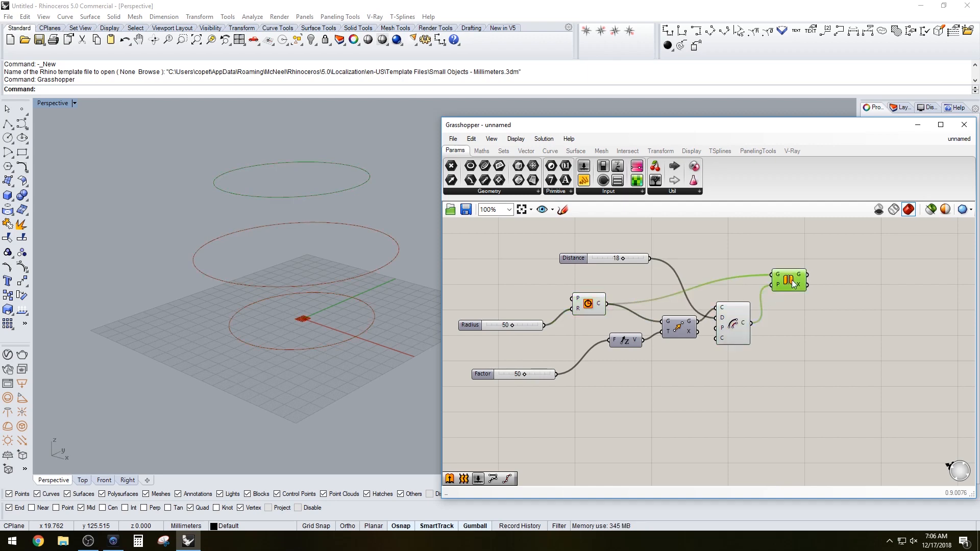
left_click(779, 256)
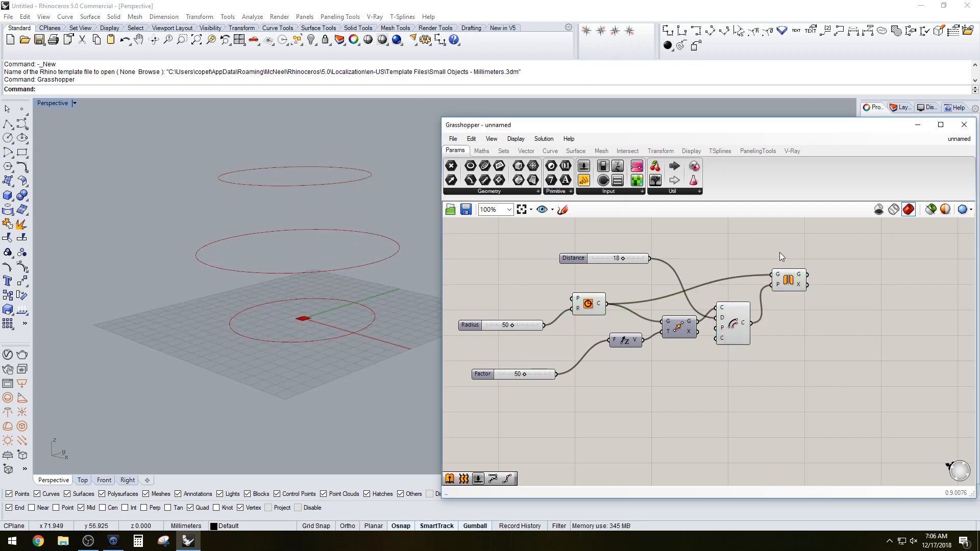
right_click_drag(779, 253, 769, 280)
left_click_drag(778, 308, 778, 316)
left_click(845, 316)
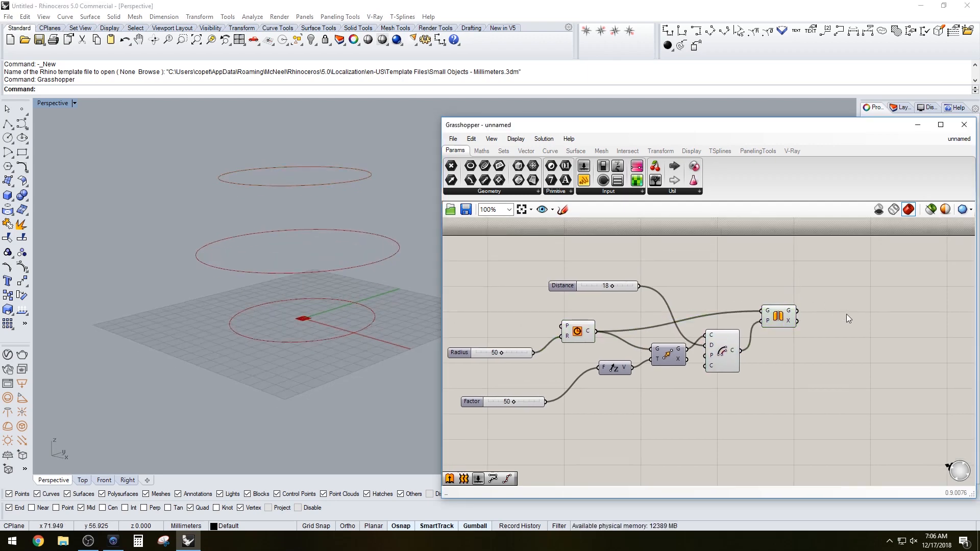
right_click_drag(406, 251, 387, 270)
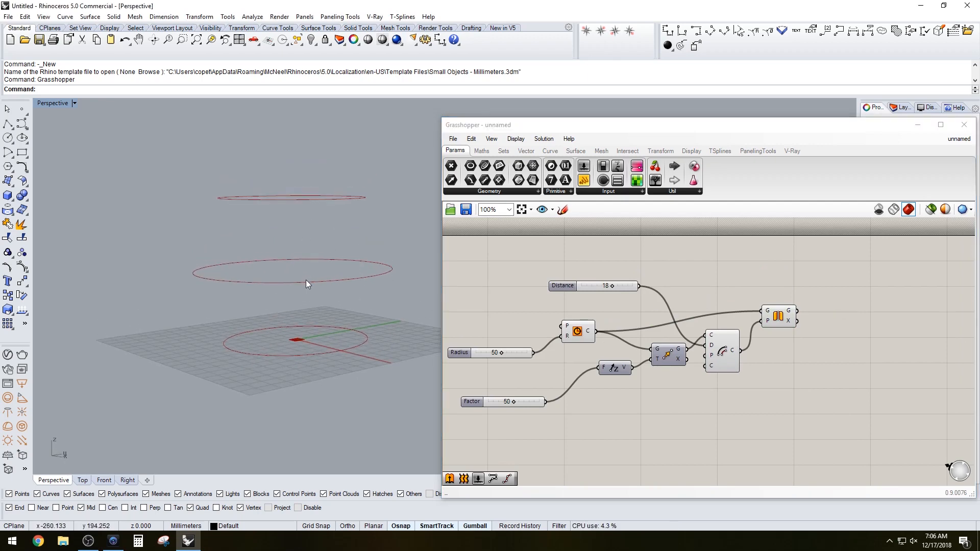
right_click_drag(247, 163, 315, 222)
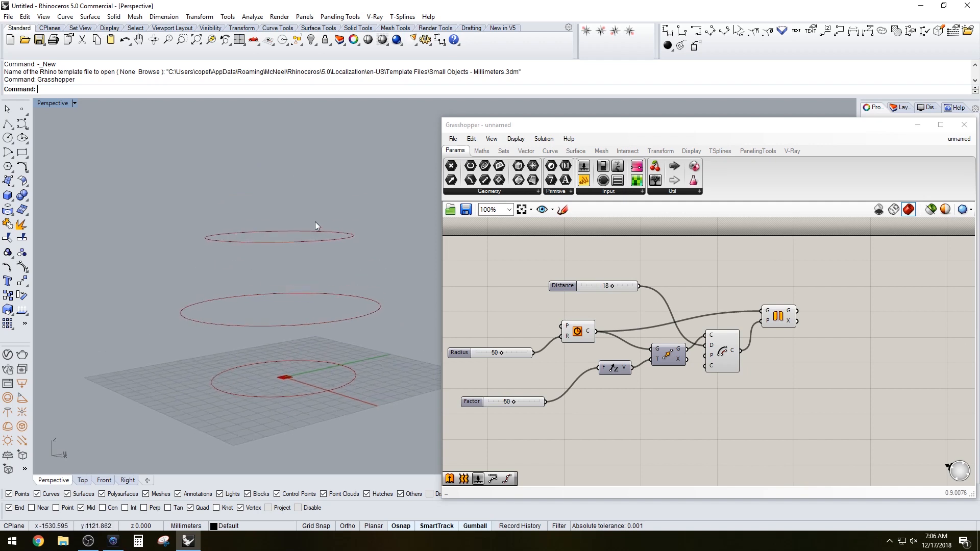
left_click(742, 263)
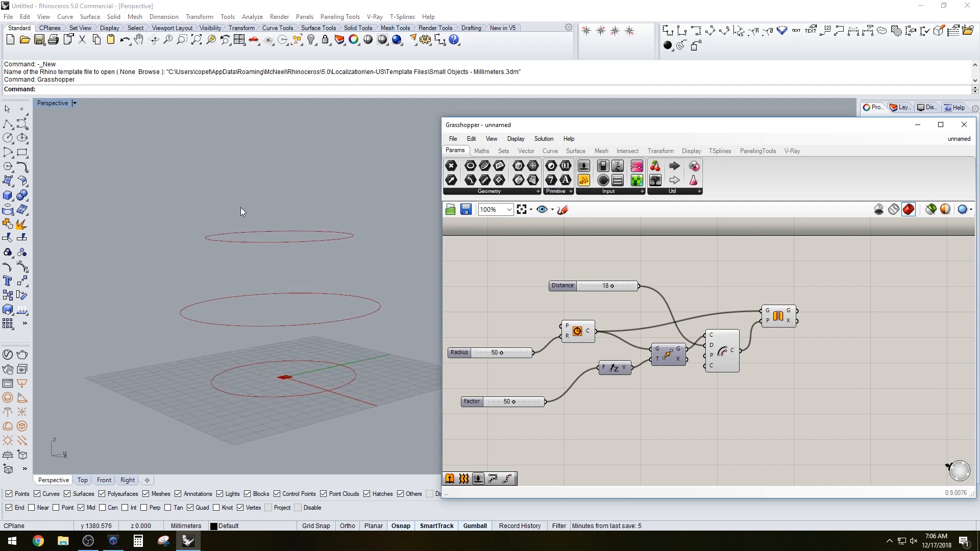
left_click(778, 318)
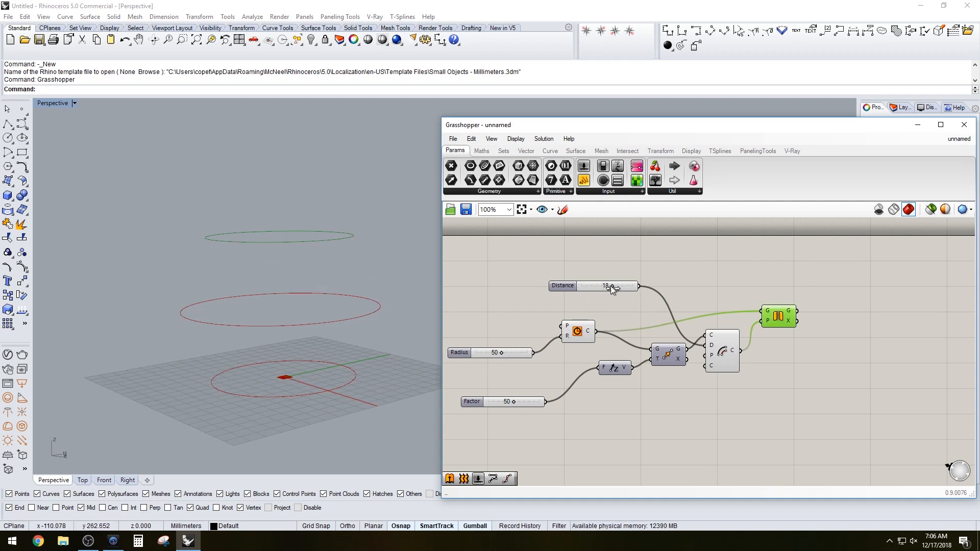
Set the distance slider to 20, the radius slider to 58 and the factor slider to 63
left_click_drag(612, 287, 615, 284)
left_click_drag(501, 353, 505, 352)
left_click_drag(514, 402, 520, 403)
left_click(645, 409)
right_click_drag(645, 409, 645, 392)
left_click(774, 305)
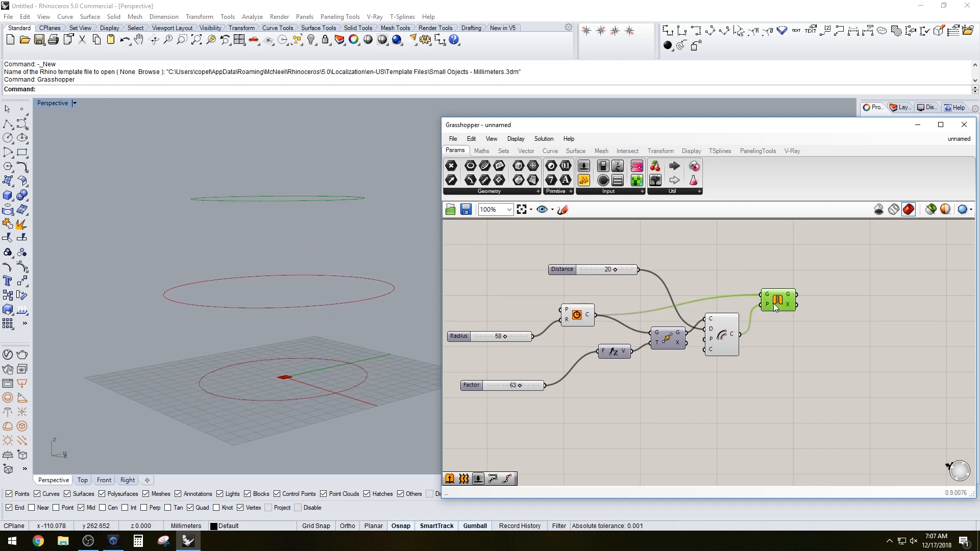
Add a Move component and connect the Mirror output to its geometry input
left_click(837, 306)
right_click_drag(837, 306, 818, 308)
double_click(825, 313)
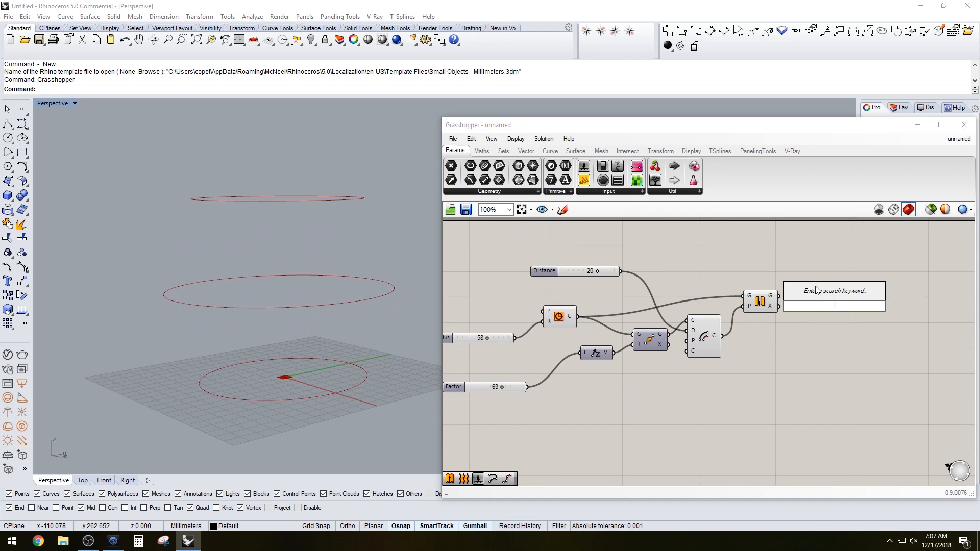
type("move")
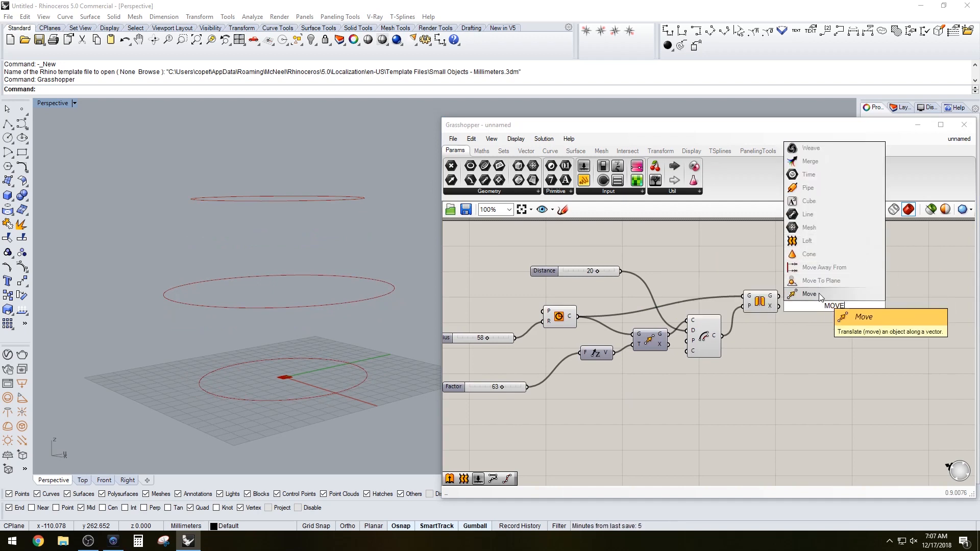
left_click(819, 293)
left_click(776, 302)
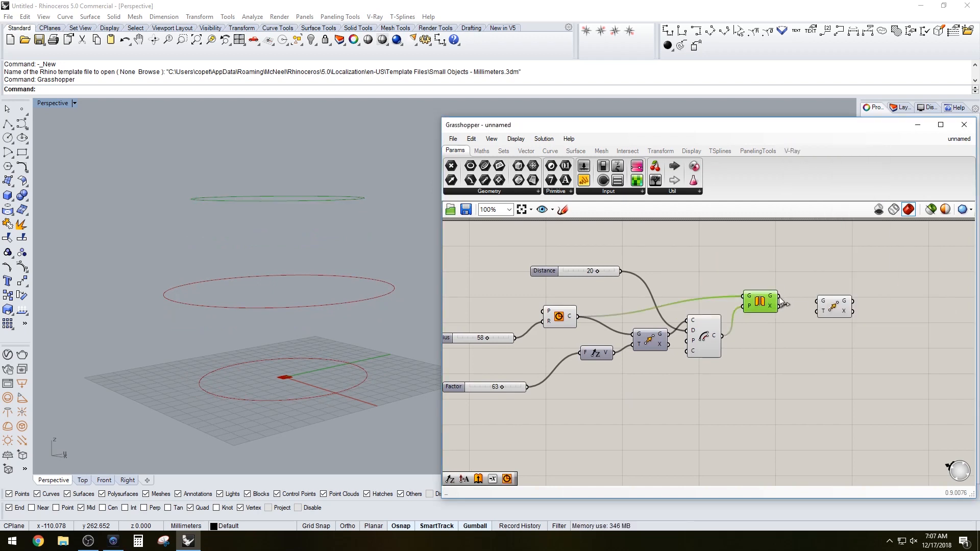
left_click_drag(779, 296, 828, 353)
Add a Unit Z vector component to the canvas
double_click(758, 385)
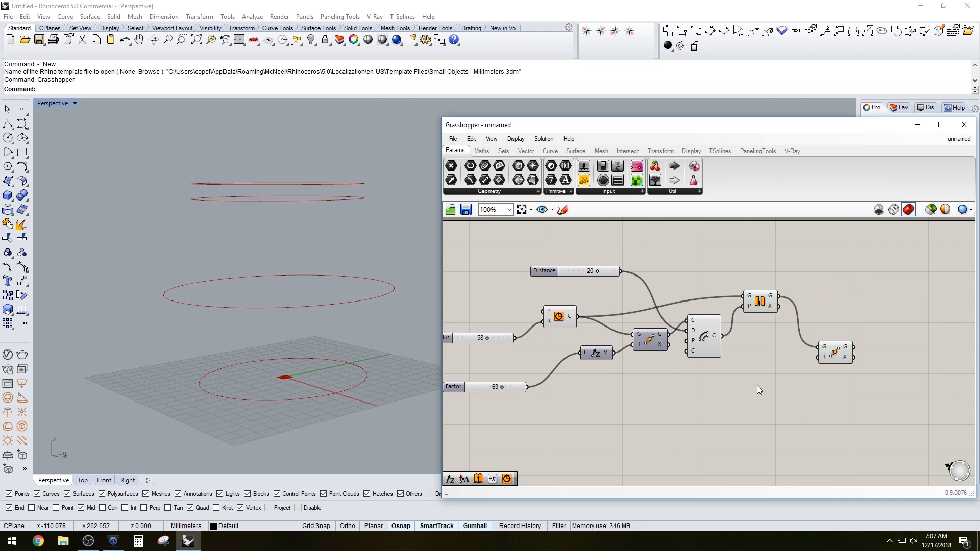
type("z")
left_click_drag(756, 386, 760, 376)
right_click_drag(551, 360, 617, 361)
double_click(736, 408)
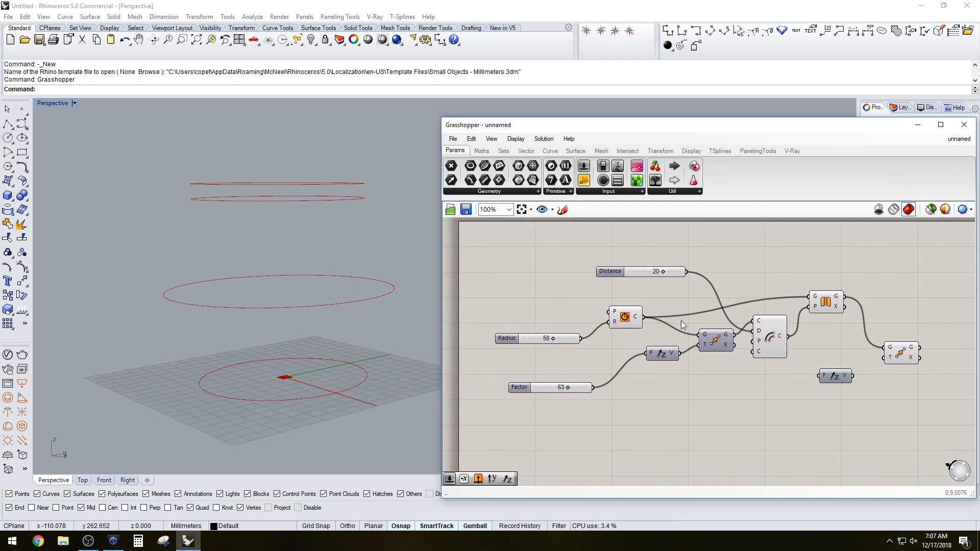
Add a second Factor slider and connect it to the Unit Z component's factor input
left_click(614, 272)
right_click_drag(614, 277, 592, 305)
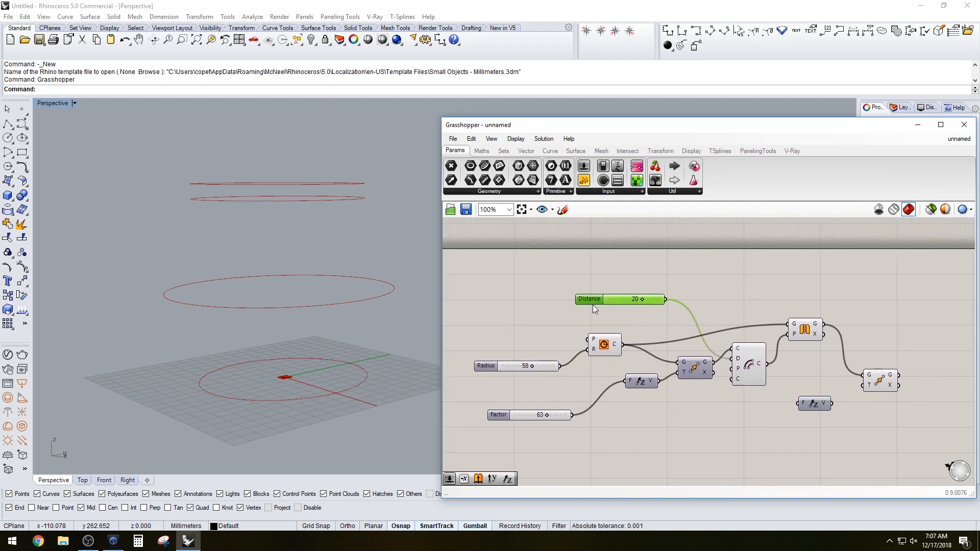
left_click_drag(593, 298, 615, 273, "alt")
left_click_drag(688, 275, 863, 385)
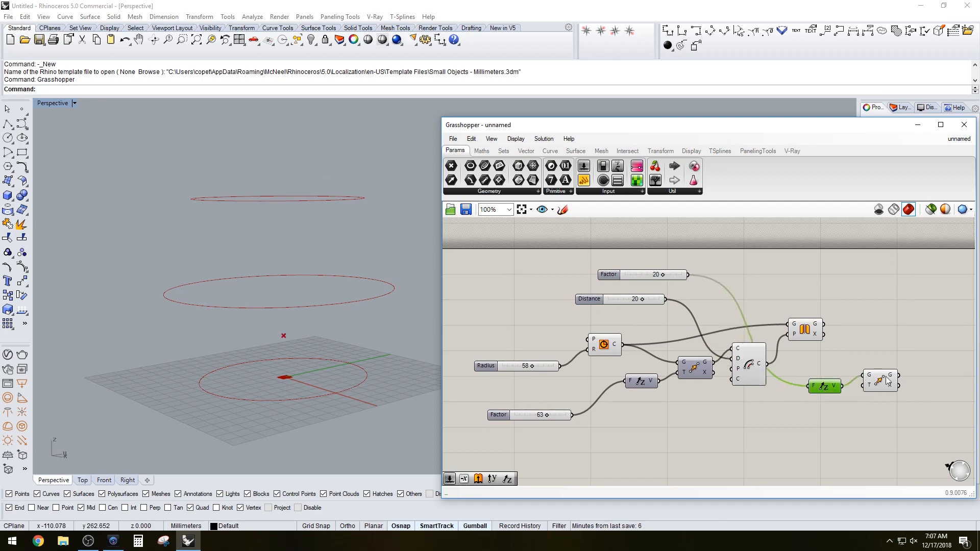
left_click(880, 382)
Connect the Unit Z vector output to the Move component's translation input
scroll(366, 313, "down", 2)
right_click_drag(366, 309, 348, 274)
scroll(828, 397, "up", 1)
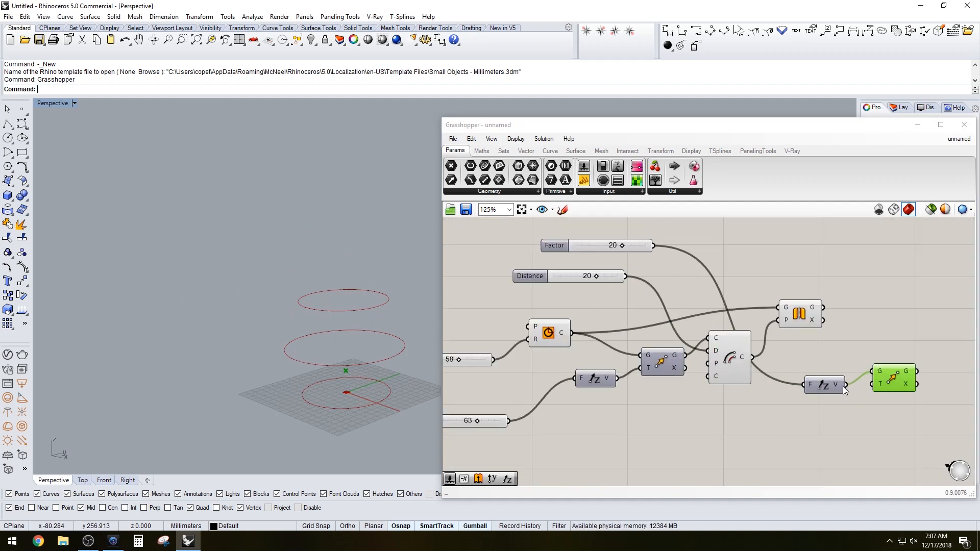
left_click_drag(862, 345, 881, 353)
left_click(890, 320)
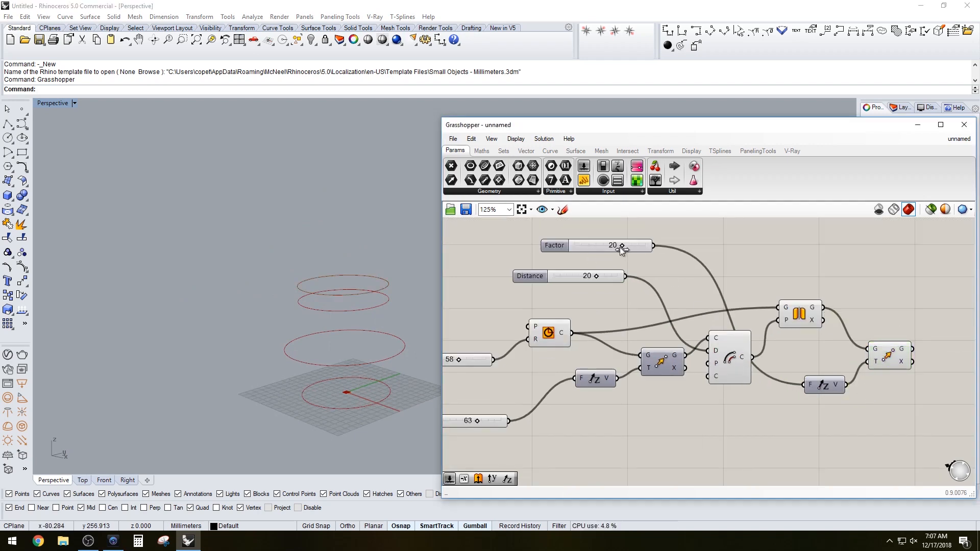
Set the second Factor slider to 30
left_click_drag(622, 249, 779, 252)
right_click_drag(889, 354, 803, 327)
left_click(793, 346)
right_click(767, 345)
left_click(787, 363)
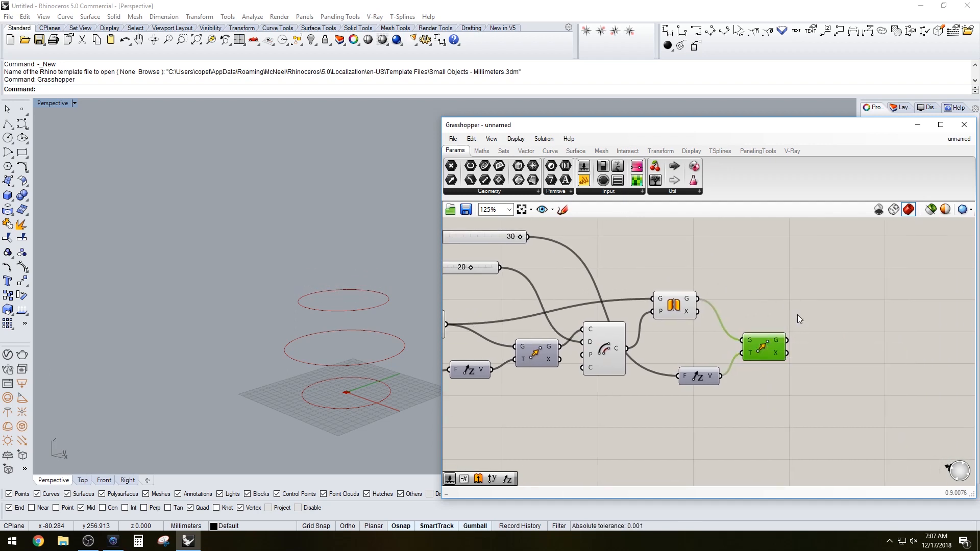
Add a second Offset component and connect the Move output to its curve input
double_click(838, 326)
type("OF")
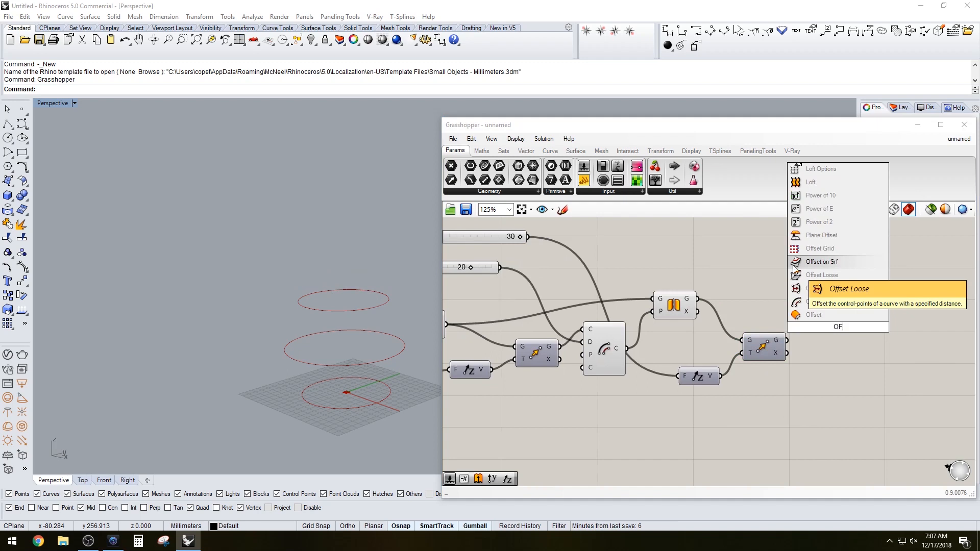
left_click(816, 315)
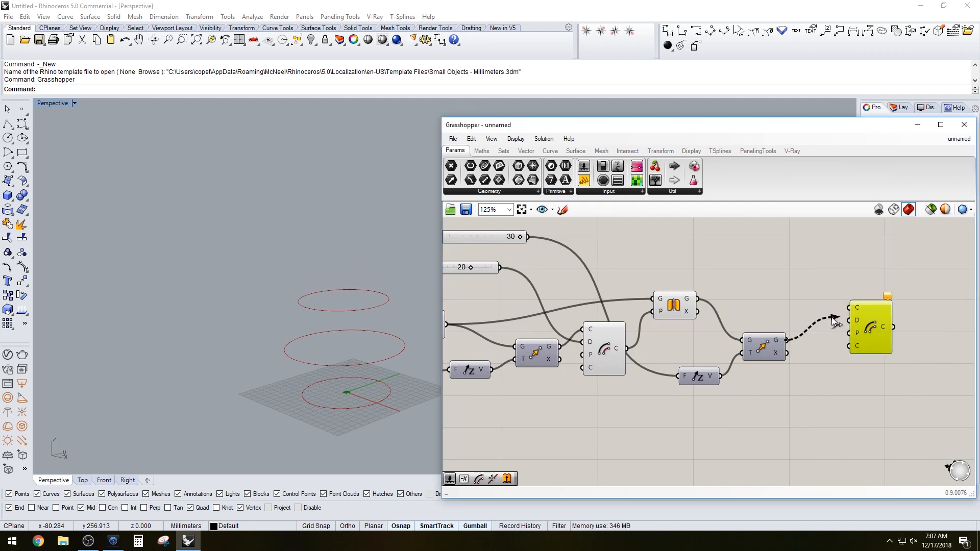
left_click_drag(832, 317, 859, 308)
right_click_drag(752, 261, 746, 287)
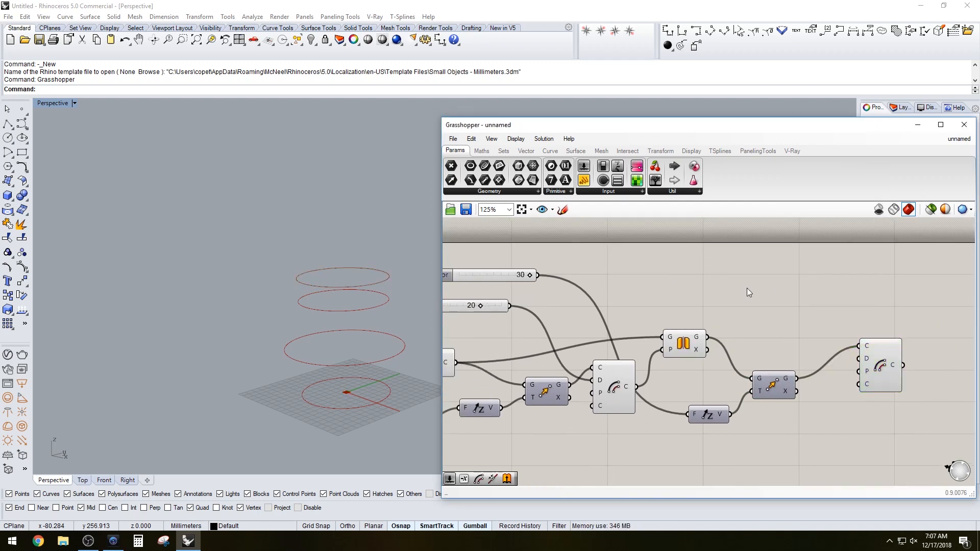
Add a Distance number slider and connect it to the second Offset's distance input
double_click(746, 287)
type("20")
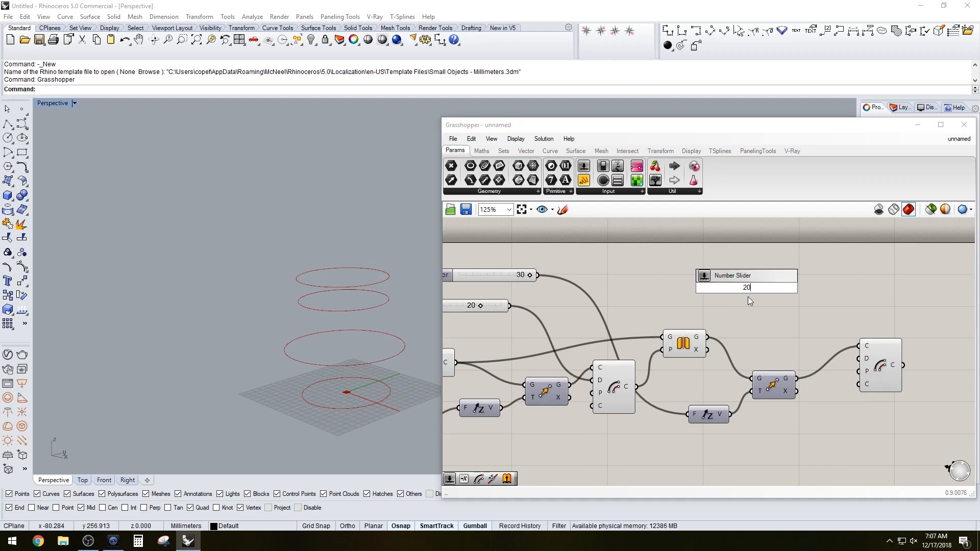
key("Return")
left_click_drag(799, 288, 891, 323)
left_click_drag(737, 289, 752, 263)
left_click(676, 293)
right_click_drag(675, 293, 760, 290)
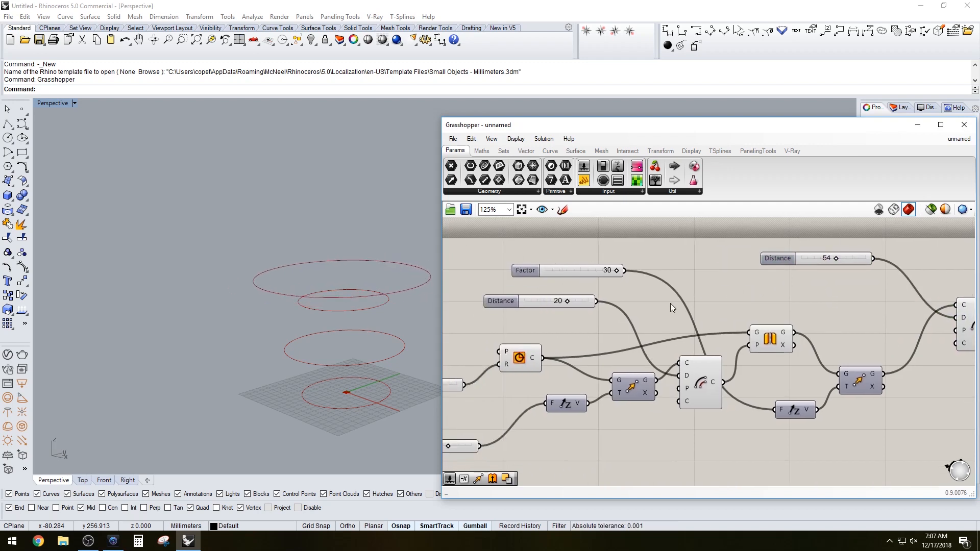
Reposition the second Factor slider, set its maximum to 50 and its value to 50
right_click_drag(603, 309, 672, 350)
scroll(602, 321, "down", 1)
scroll(651, 321, "up", 1)
scroll(631, 333, "down", 2)
left_click_drag(784, 394, 781, 380)
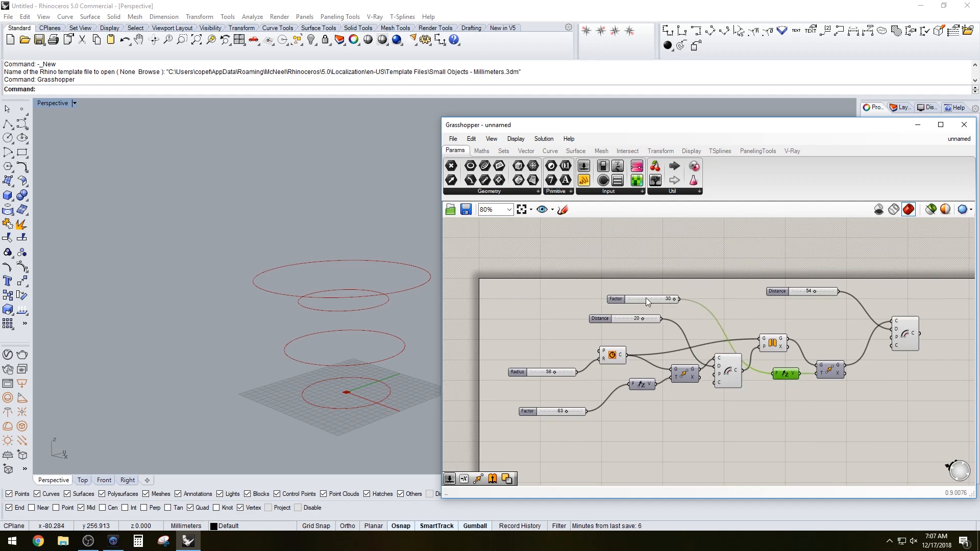
left_click_drag(612, 302, 687, 410)
scroll(687, 415, "up", 2)
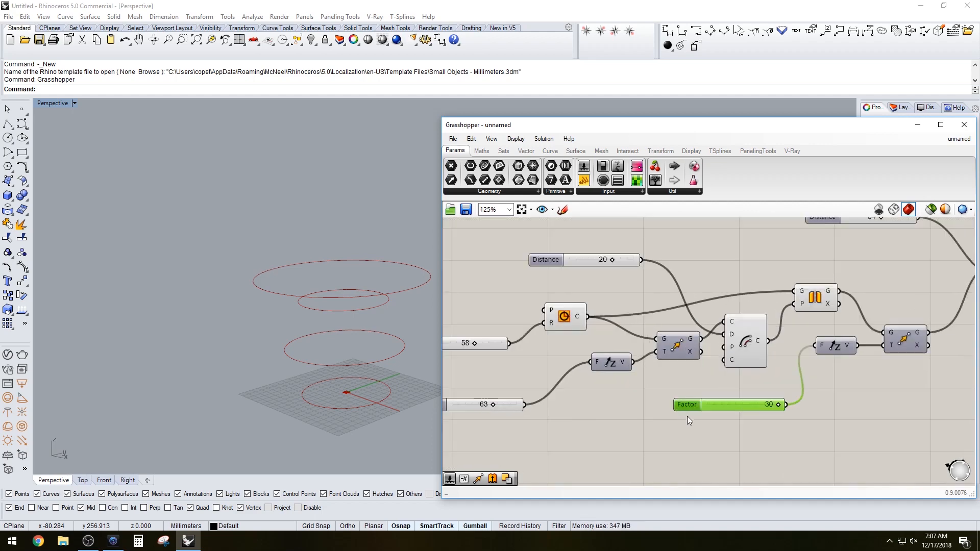
double_click(682, 406)
double_click(710, 435)
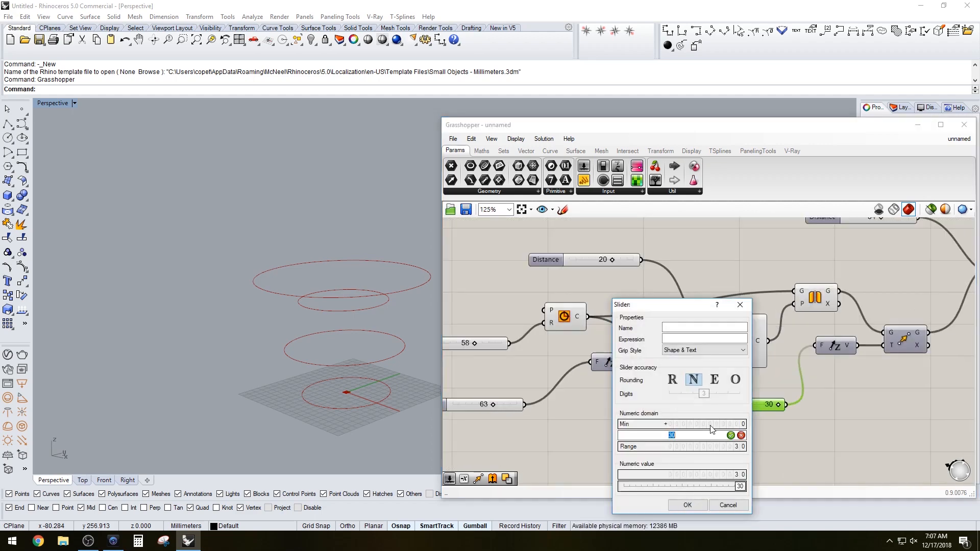
left_click(684, 504)
left_click_drag(748, 406, 813, 399)
scroll(721, 385, "down", 3)
scroll(721, 385, "up", 3)
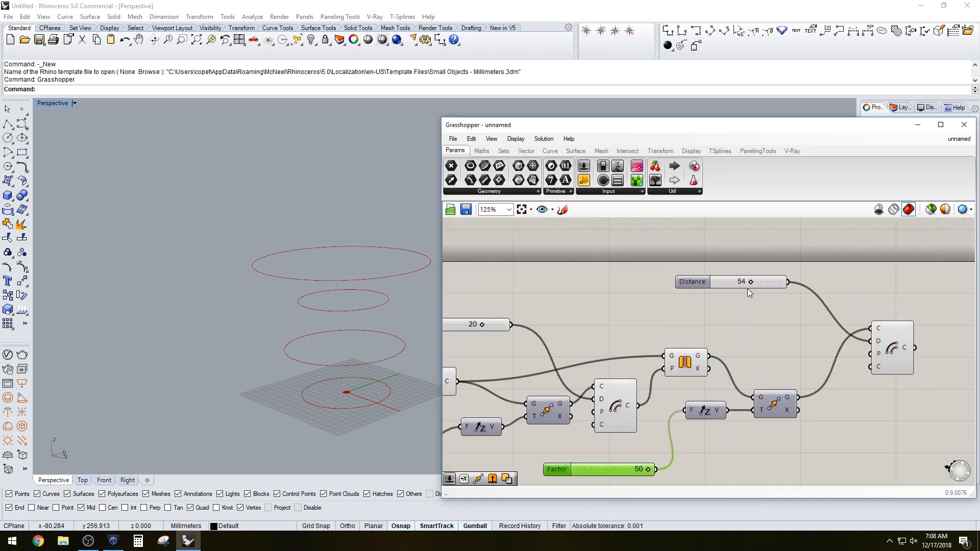
Set the upper Distance slider to 34
left_click_drag(747, 281, 738, 279)
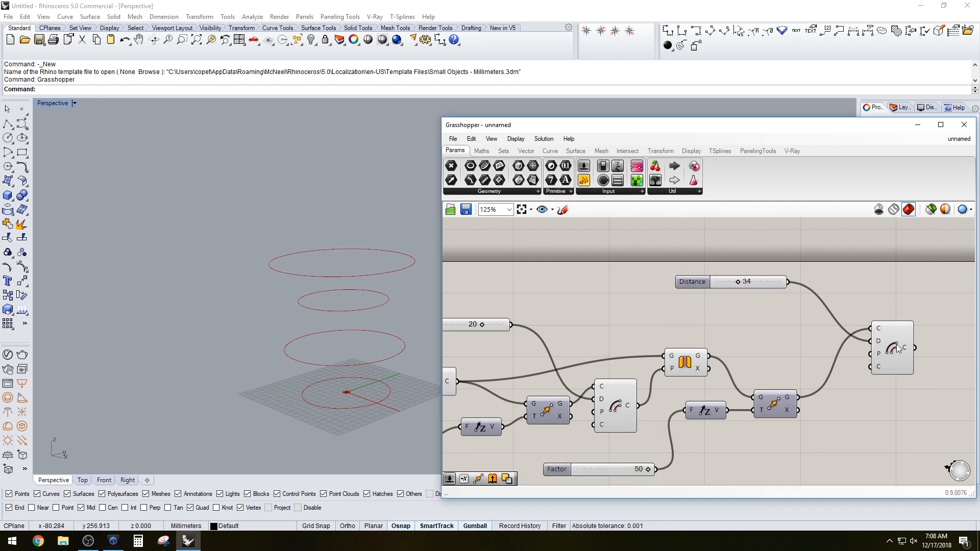
left_click_drag(892, 342, 866, 366)
right_click_drag(943, 333, 826, 308)
left_click(818, 320)
scroll(818, 319, "down", 1)
right_click_drag(845, 342, 827, 300)
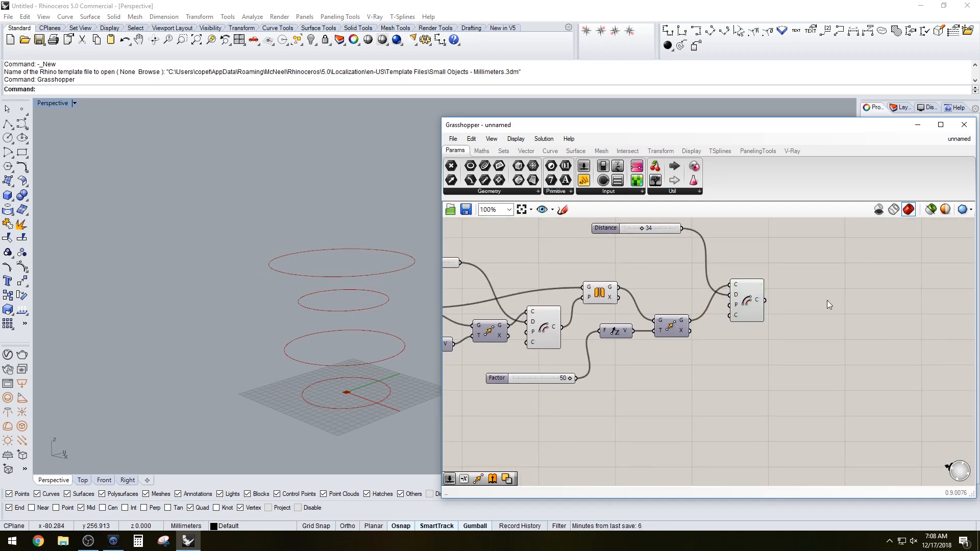
Add a Loft component to the canvas
double_click(827, 300)
type("loft")
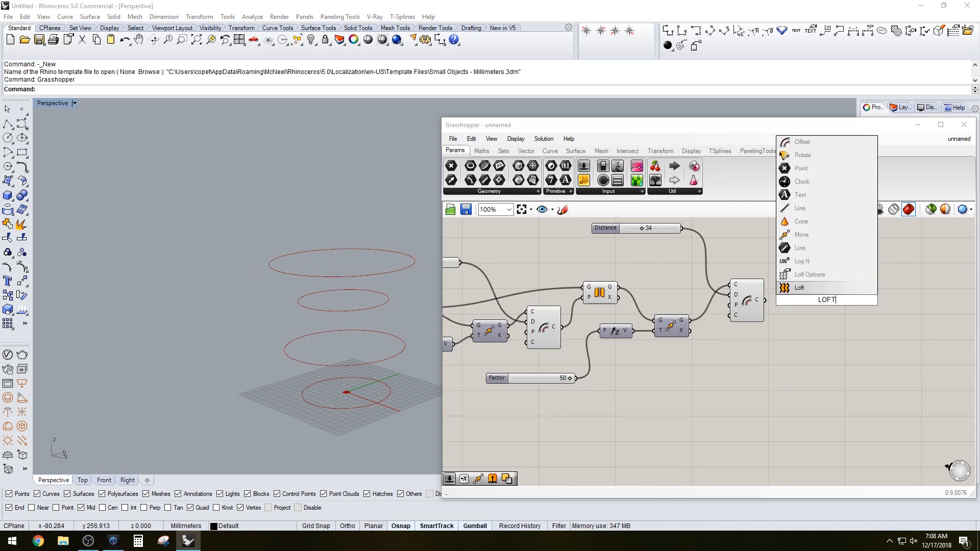
key("Return")
left_click(818, 301)
Connect the circle and Offset curves to the Loft's curve input and flatten that input
right_click_drag(596, 318, 644, 308)
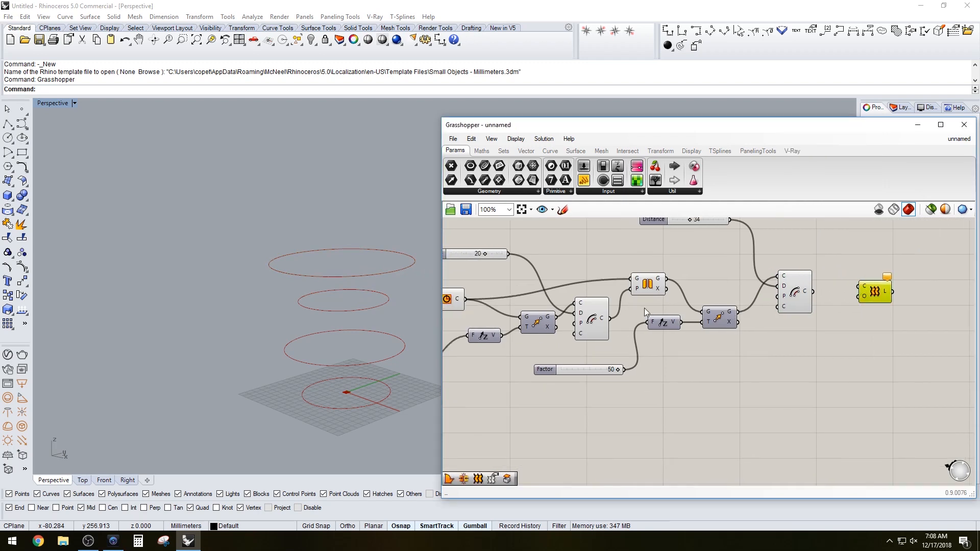
scroll(644, 308, "down", 1)
left_click(610, 311)
right_click_drag(510, 335, 576, 323)
left_click(553, 290)
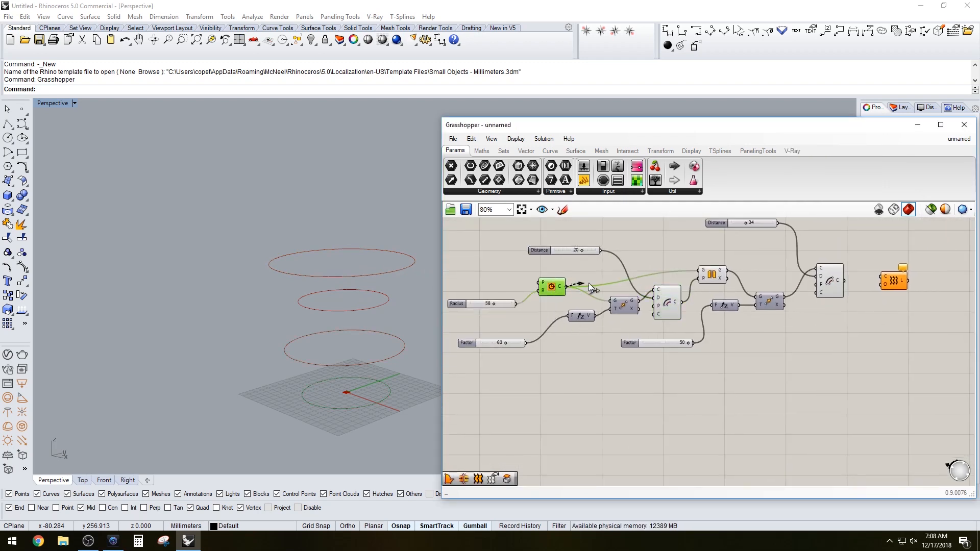
left_click_drag(589, 283, 881, 277)
left_click(894, 282)
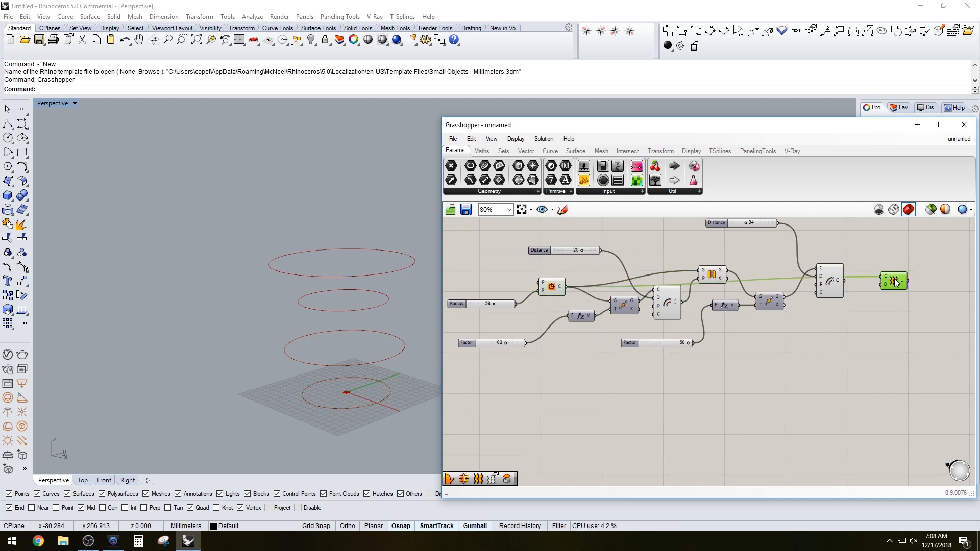
left_click(671, 304)
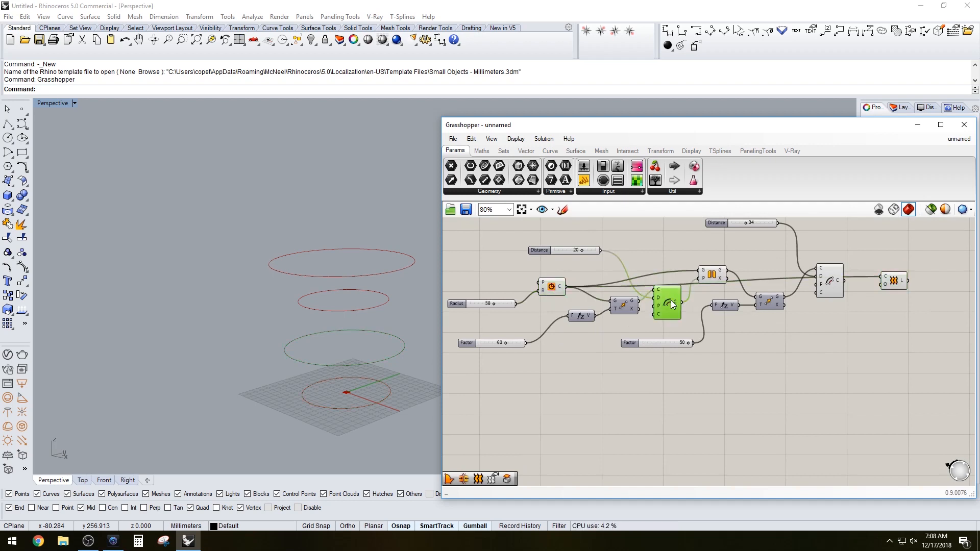
left_click(892, 280)
right_click(881, 282)
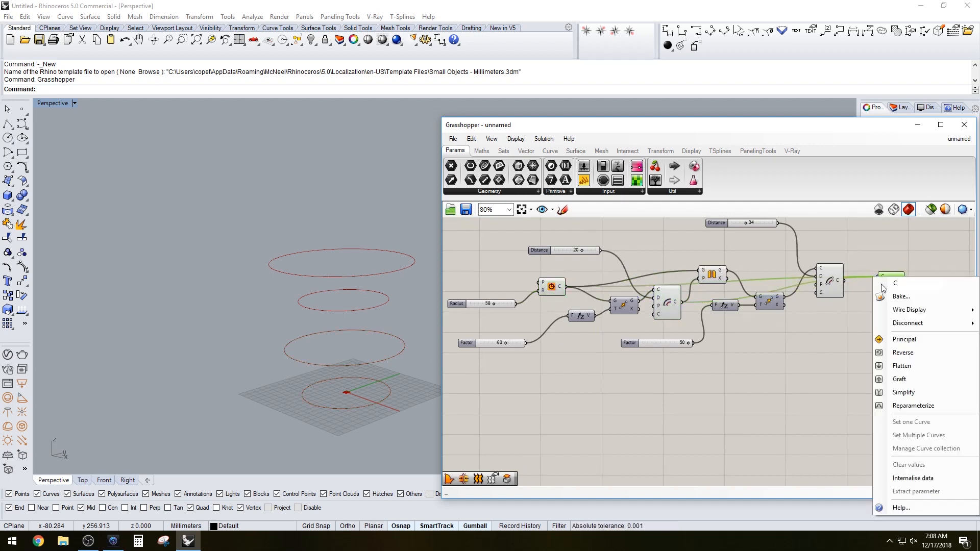
left_click(898, 363)
Add the Mirror output to the Loft's curve input to complete the vase surface
left_click_drag(887, 286, 894, 304)
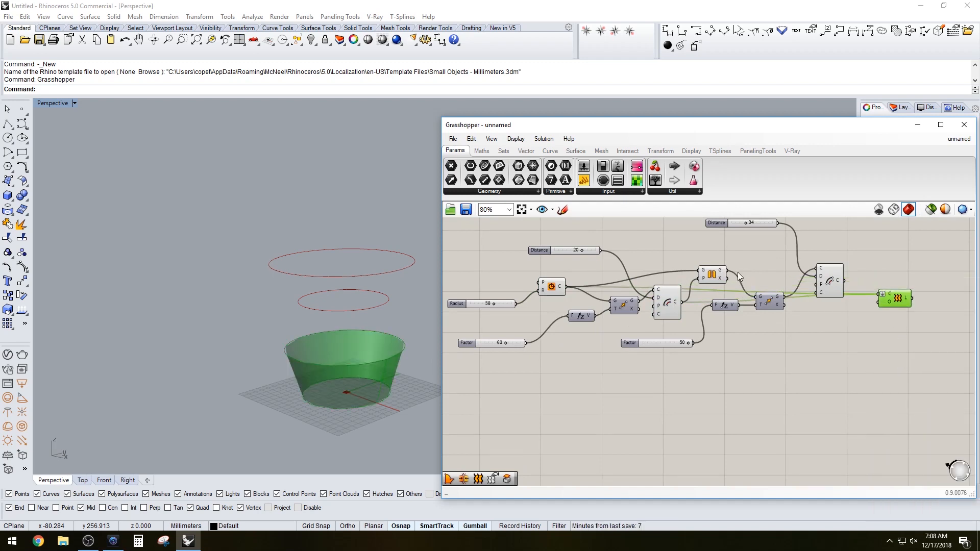
left_click_drag(727, 270, 879, 295, "shift")
left_click(839, 280)
left_click(899, 299)
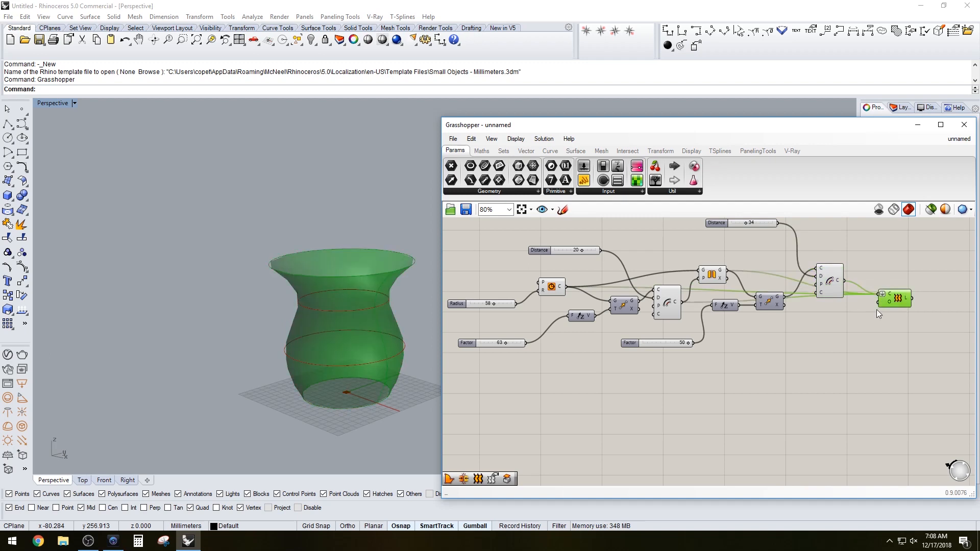
Set the upper Distance slider to 15
right_click_drag(398, 381, 363, 357)
left_click(555, 392)
right_click_drag(669, 363, 709, 392)
right_click_drag(791, 283, 764, 298)
scroll(764, 297, "up", 2)
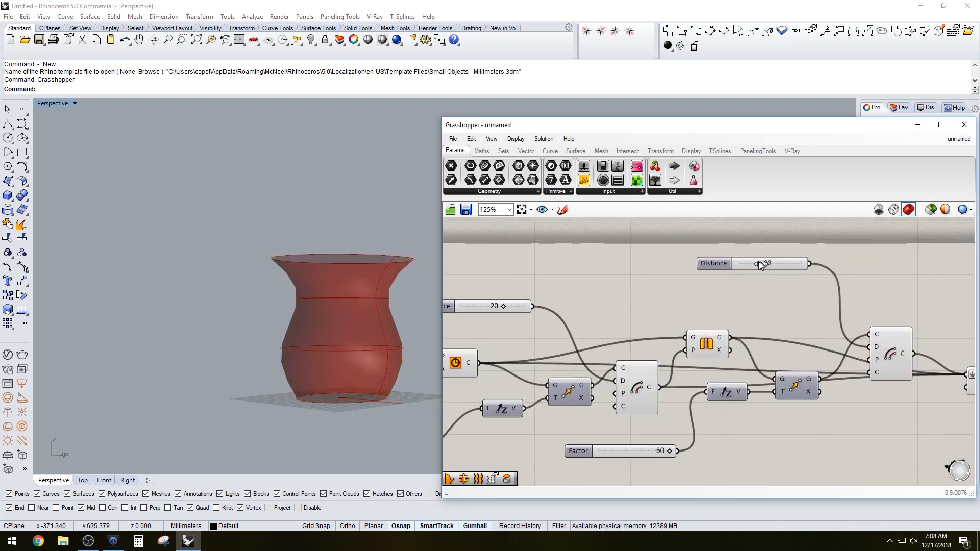
left_click_drag(759, 261, 748, 259)
right_click_drag(607, 283, 640, 318)
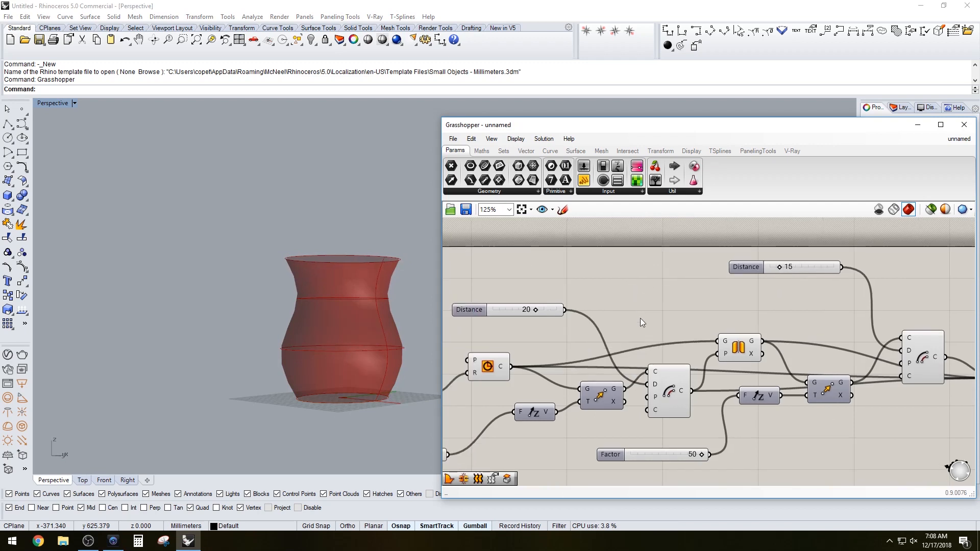
Set the second Factor slider to 16
right_click_drag(707, 454, 720, 417)
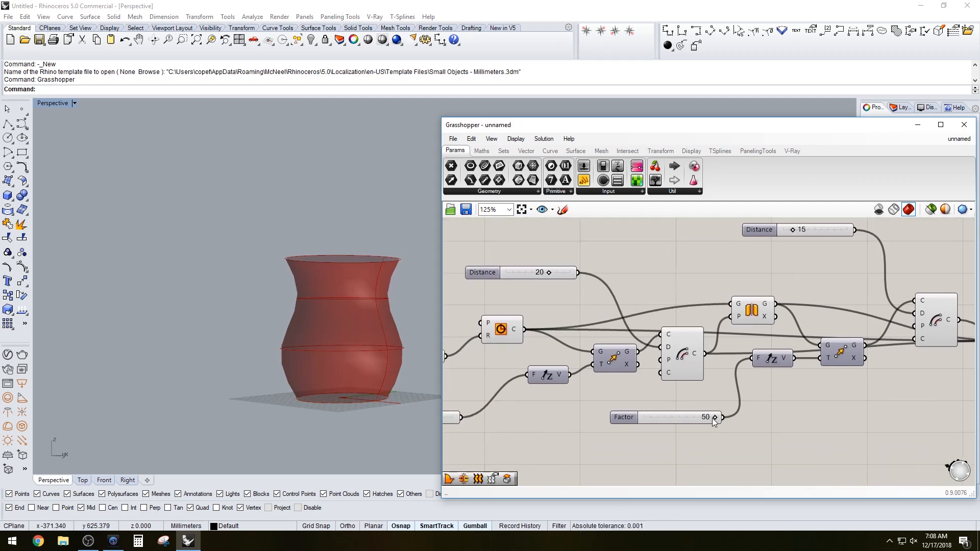
left_click_drag(713, 419, 667, 419)
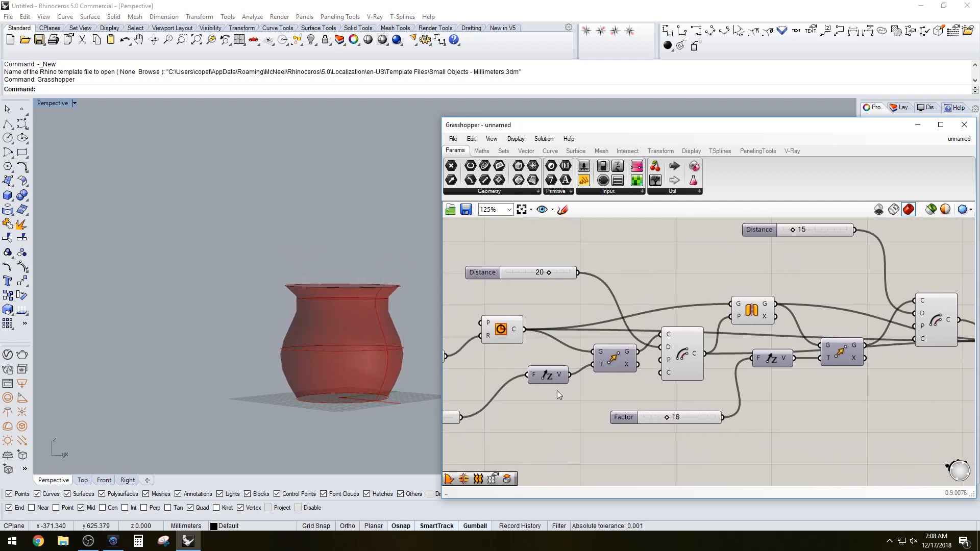
Zoom in on the vase and change the preview mesh quality setting
right_click_drag(399, 274, 409, 295)
scroll(408, 296, "up", 8)
right_click_drag(377, 356, 380, 325)
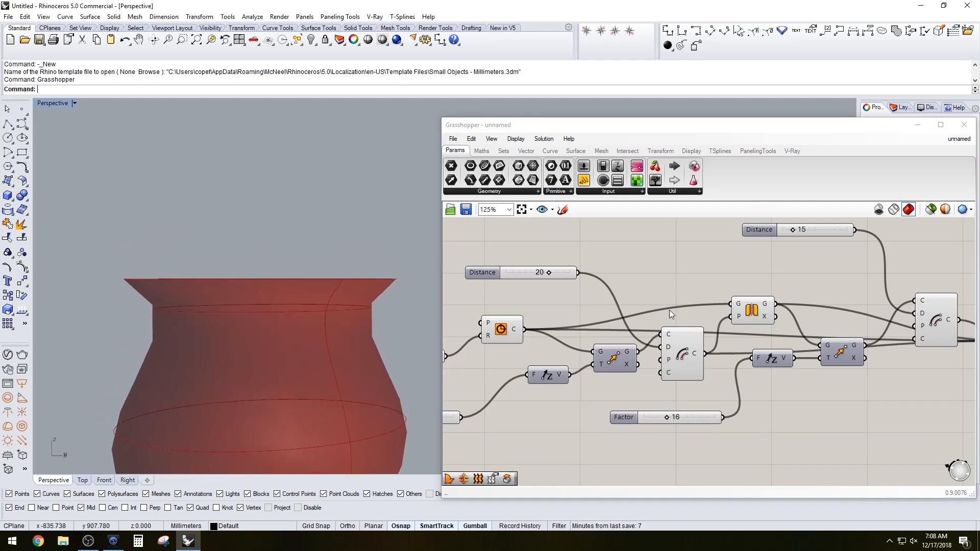
left_click(972, 209)
left_click(975, 233)
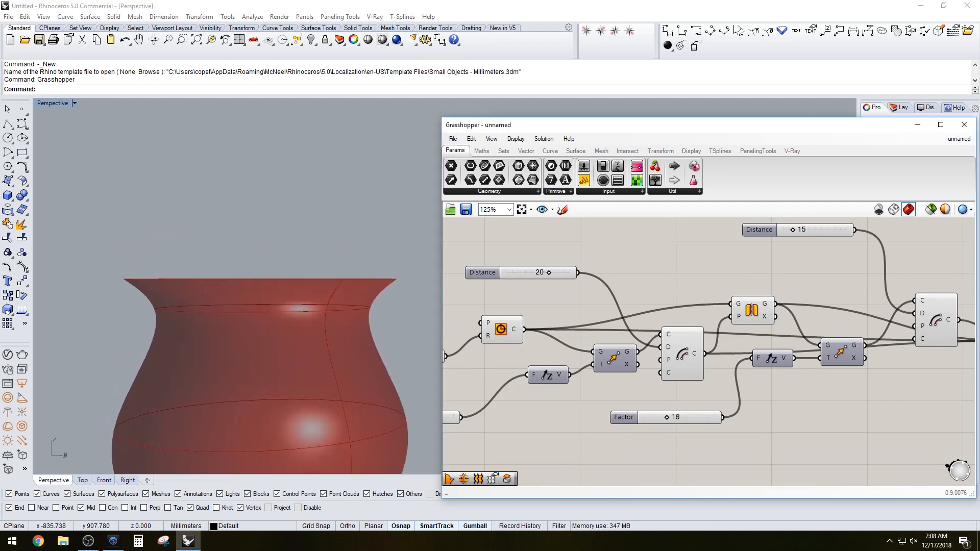
Set the first Factor slider, feeding the lower Unit Z vector, to 29
left_click(379, 309)
scroll(379, 310, "down", 3)
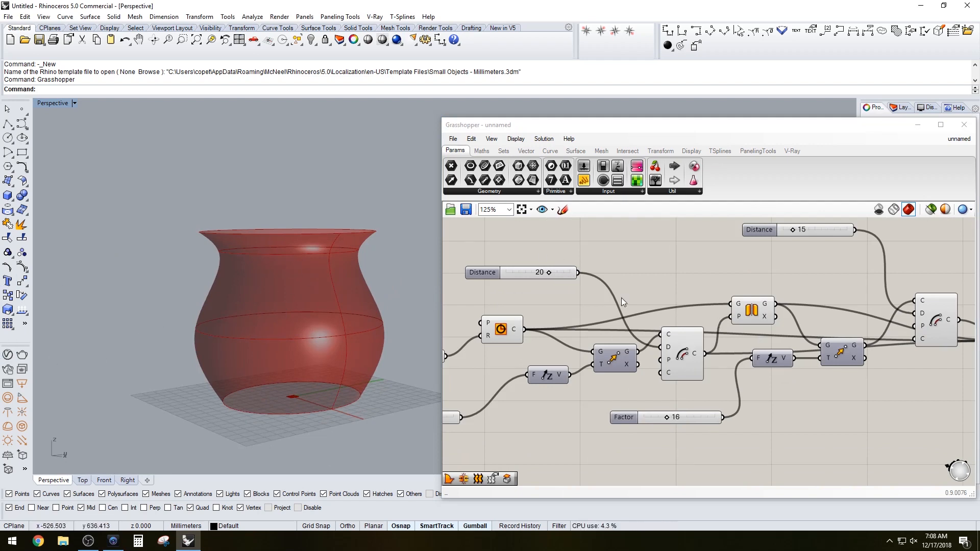
right_click_drag(536, 319, 673, 301)
scroll(546, 335, "up", 1)
left_click_drag(548, 338, 532, 337)
right_click_drag(620, 410, 630, 385)
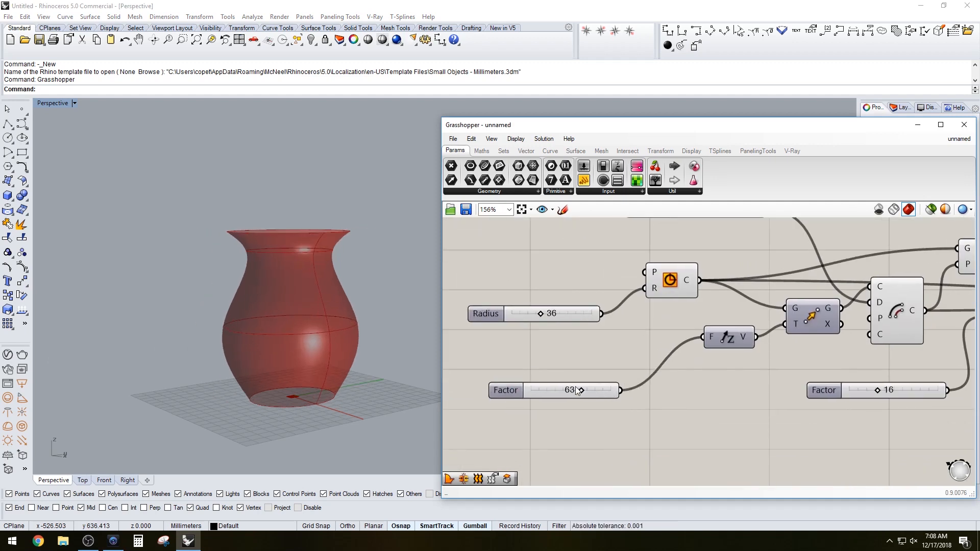
left_click_drag(582, 392, 571, 389)
right_click_drag(909, 389, 707, 406)
left_click_drag(677, 407, 699, 404)
scroll(664, 375, "down", 1)
right_click_drag(604, 346, 669, 355)
scroll(636, 294, "up", 2)
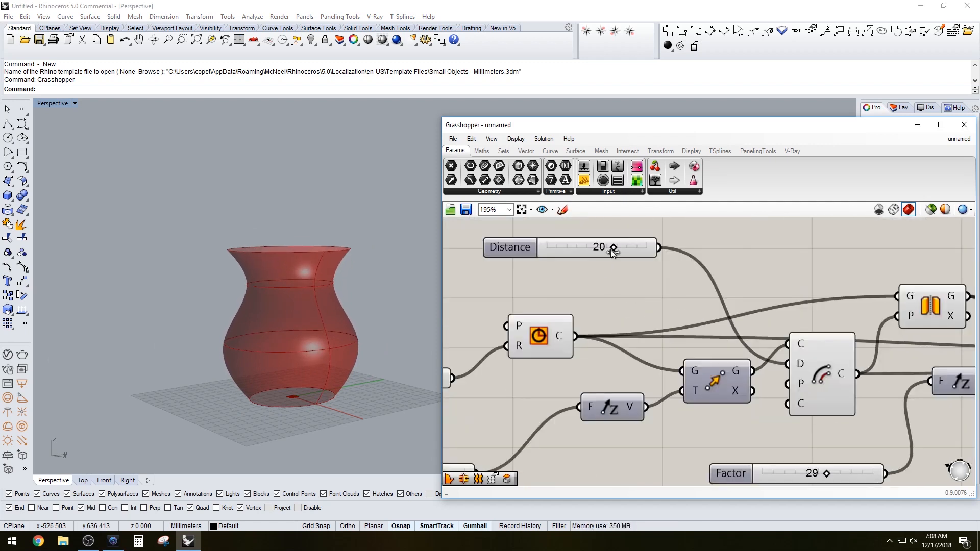
Set the lower Distance slider to 15
left_click_drag(613, 247, 593, 246)
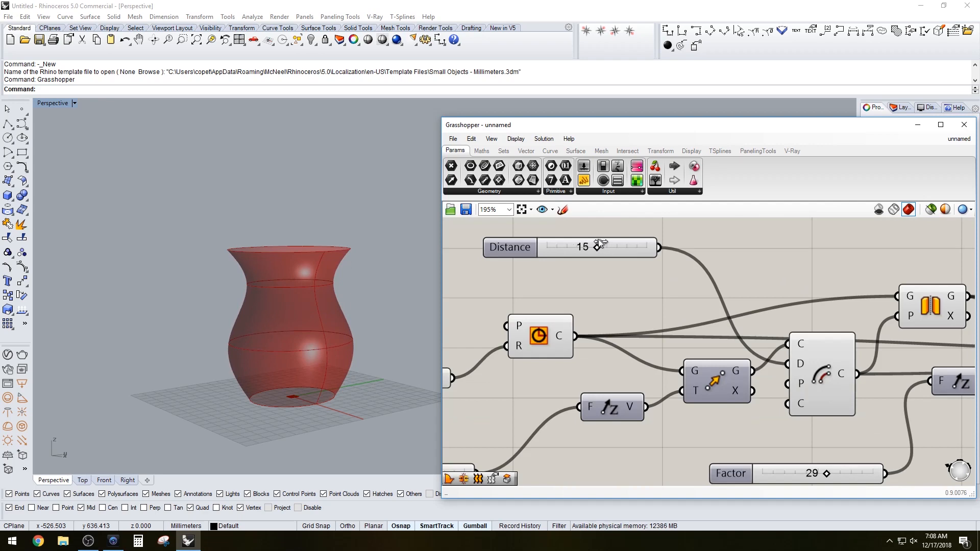
right_click_drag(712, 249, 526, 296)
scroll(525, 297, "down", 4)
scroll(627, 261, "up", 2)
left_click_drag(649, 272, 650, 269)
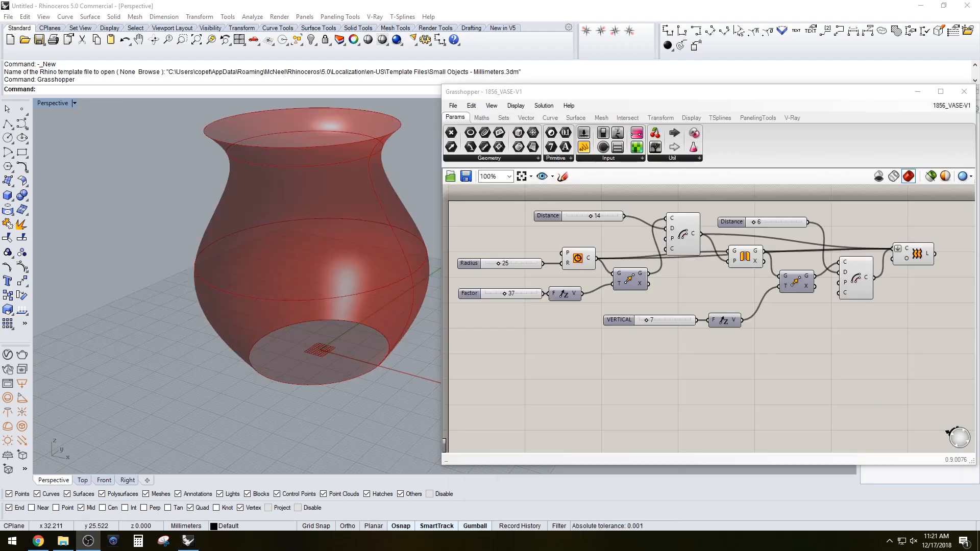
Set the upper Distance slider, feeding the second Move, to 9
left_click(916, 257)
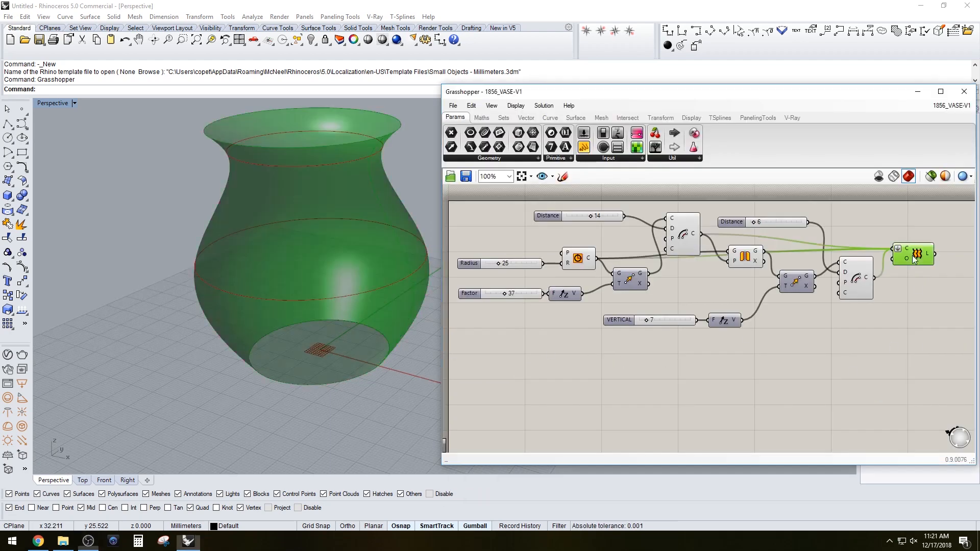
right_click_drag(909, 326, 874, 331)
left_click(828, 288)
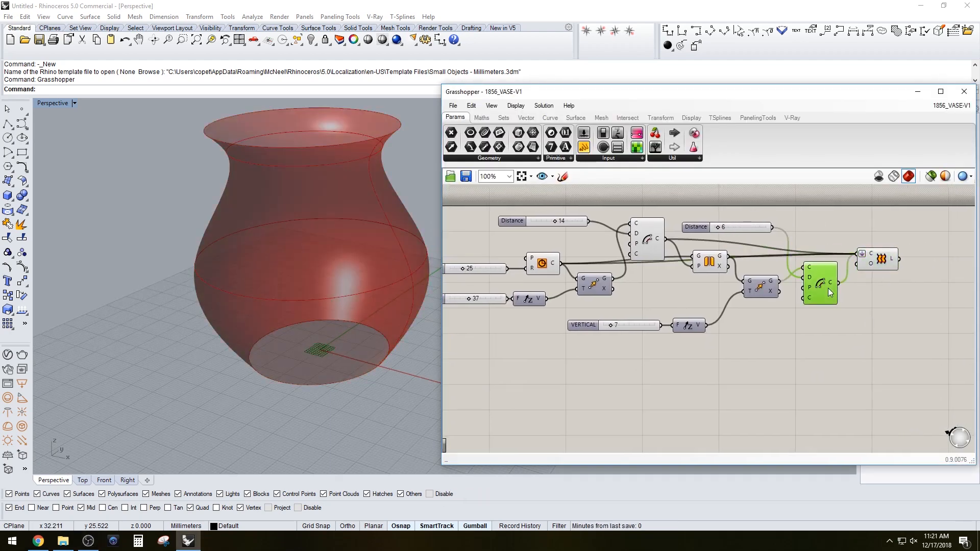
left_click(714, 269)
left_click_drag(695, 227, 720, 220)
Select the circle, mirror and loft components in turn to inspect which curves each produces
left_click(710, 260)
left_click(649, 237)
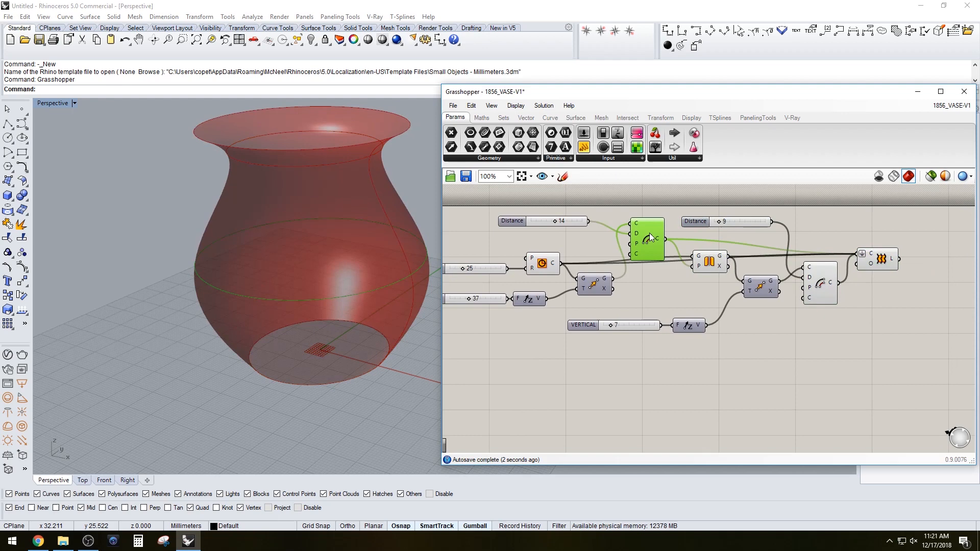
left_click(655, 302)
left_click(555, 269)
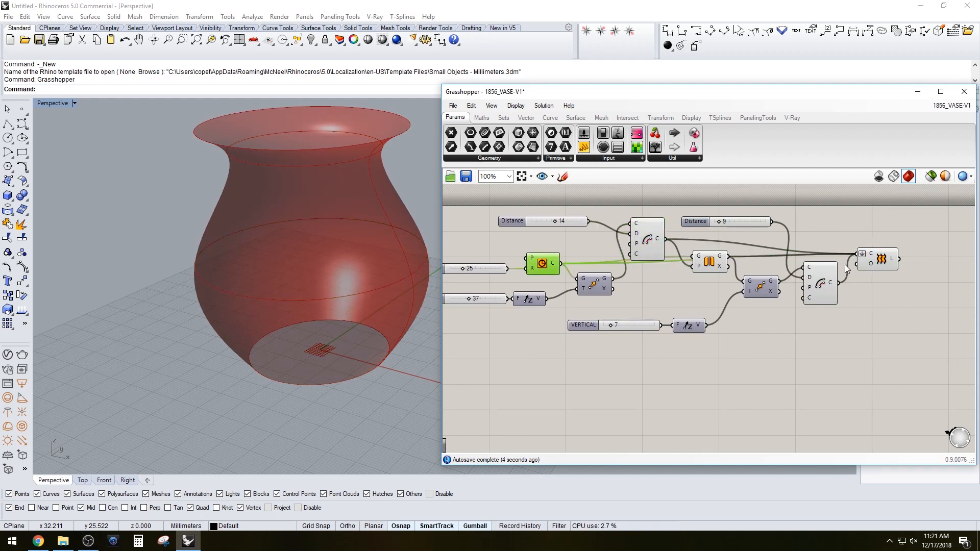
left_click(879, 262)
left_click(825, 284)
right_click_drag(870, 296, 769, 307)
left_click(766, 321)
left_click_drag(751, 309, 732, 301)
mouse_move(713, 292)
left_mouse_down()
mouse_move(595, 243)
mouse_move(712, 296)
left_mouse_up()
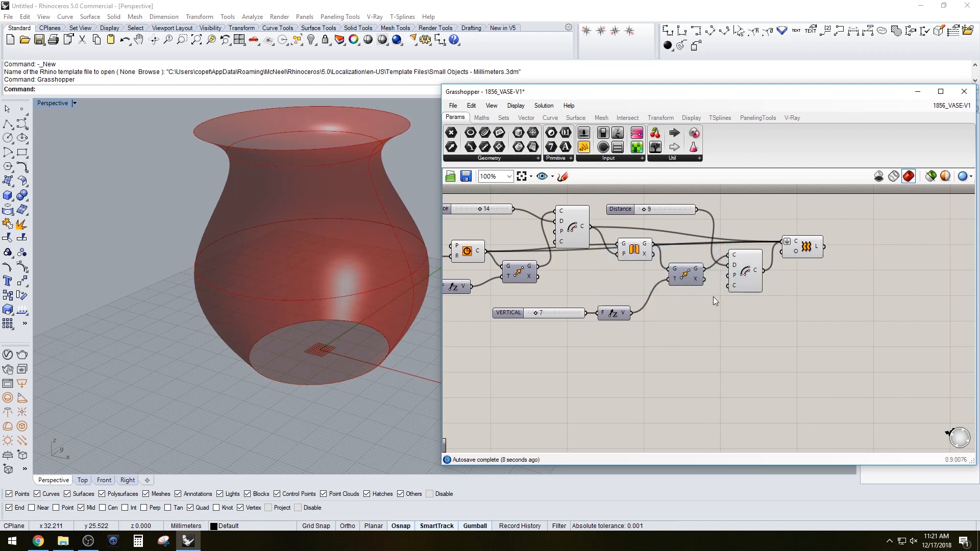
right_click_drag(713, 296, 686, 301)
left_click(773, 257)
right_click_drag(842, 304, 807, 313)
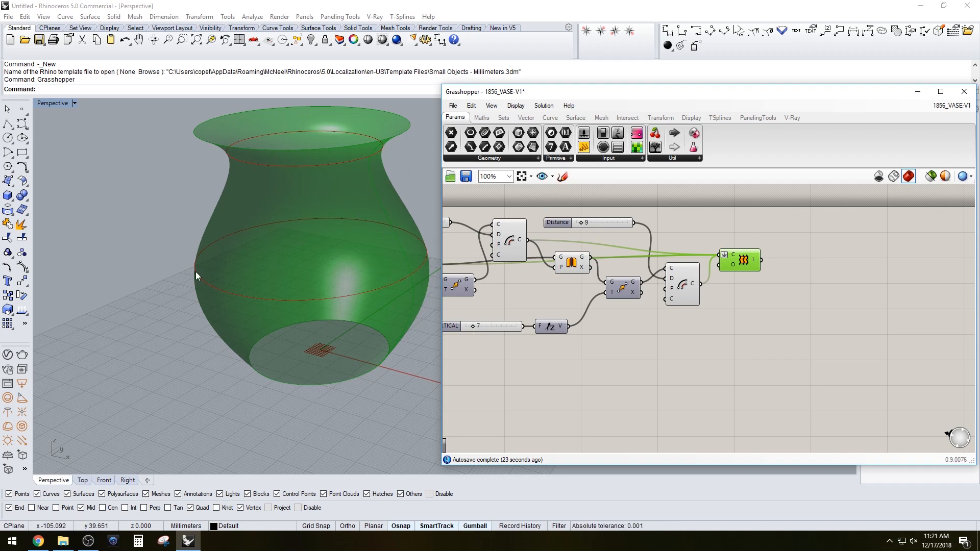
right_click_drag(526, 303, 665, 315)
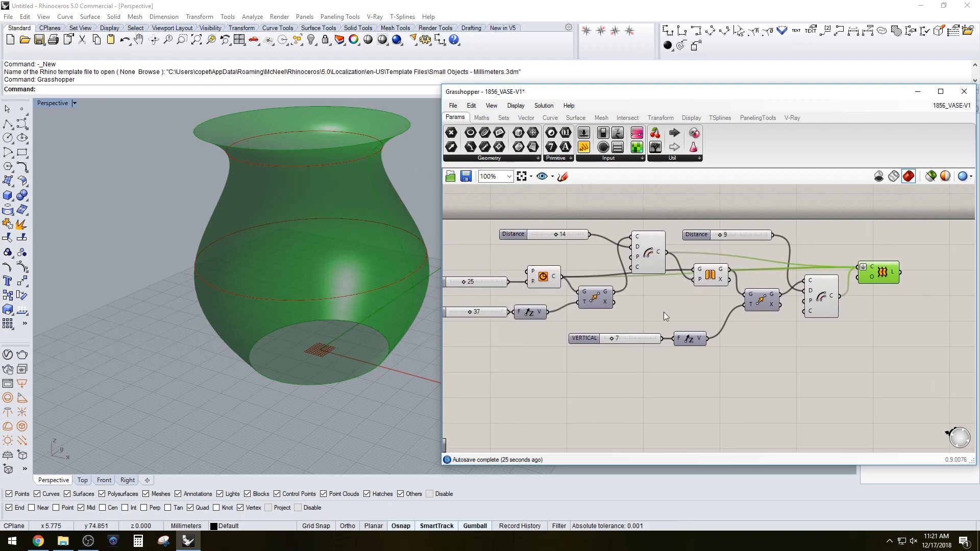
Set the VERTICAL slider to 16
scroll(607, 351, "up", 3)
left_click_drag(611, 340, 626, 338)
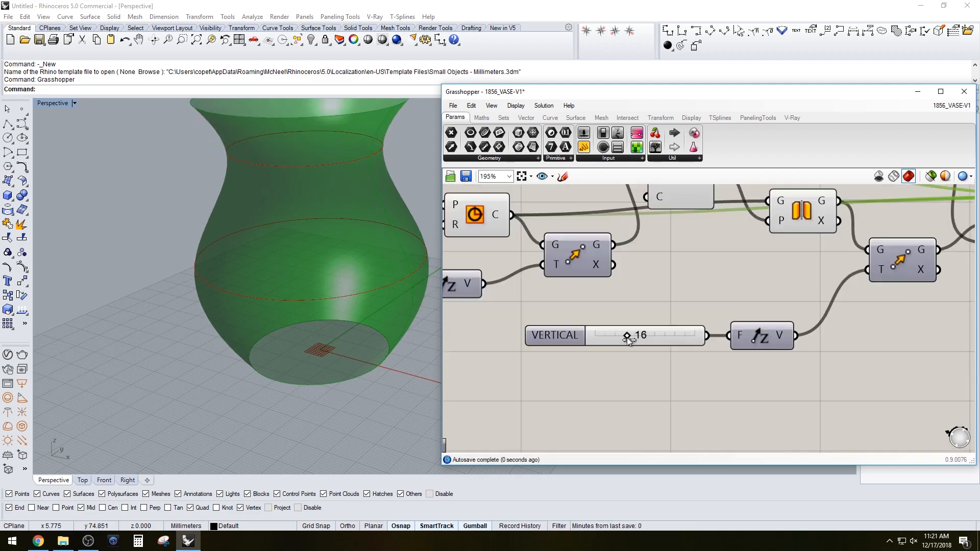
Add an Offset Surface component and connect the Loft output to its surface input
scroll(832, 349, "down", 2)
scroll(832, 349, "down", 1)
right_click_drag(884, 286, 825, 299)
left_click(825, 300)
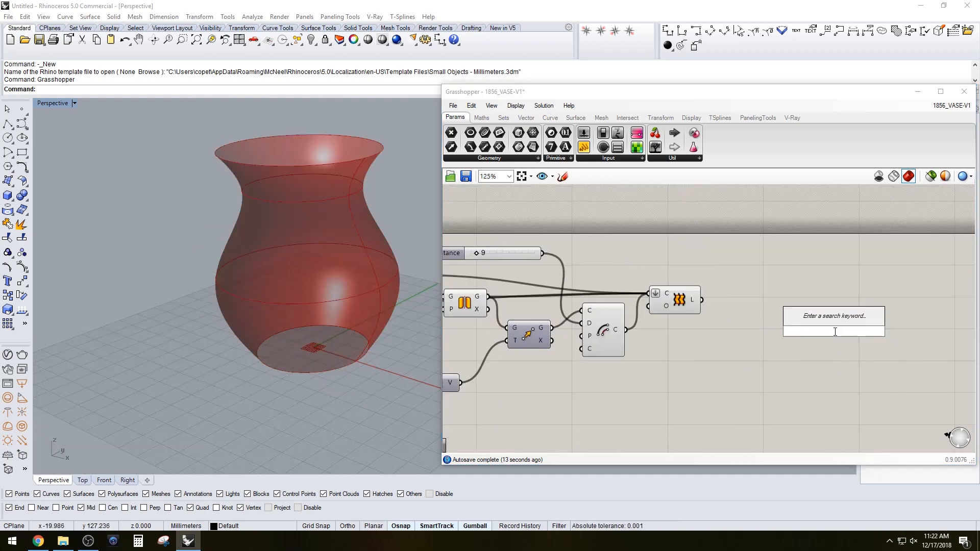
type("offset")
left_click(812, 306)
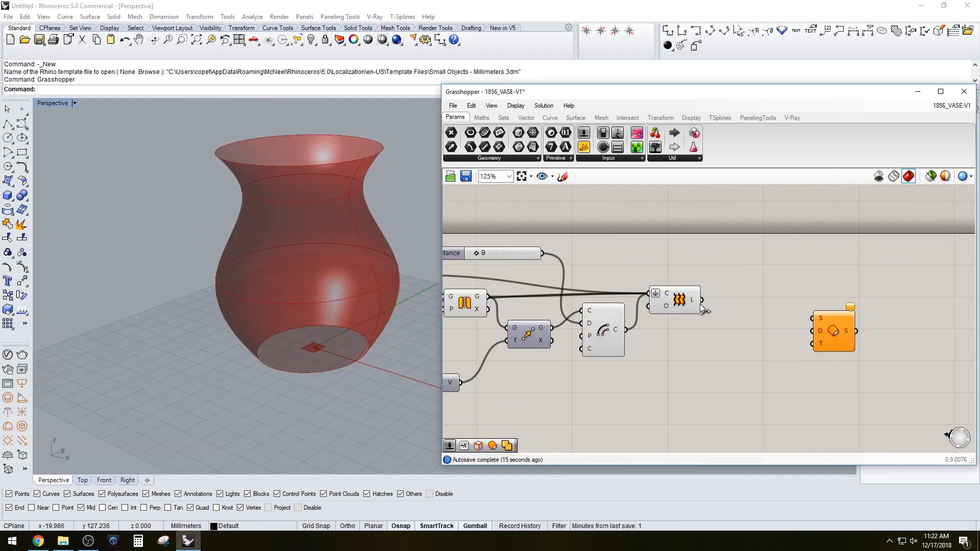
left_click_drag(701, 300, 810, 313)
Create a number slider set to 5 and connect it to the Offset Surface distance input
double_click(735, 263)
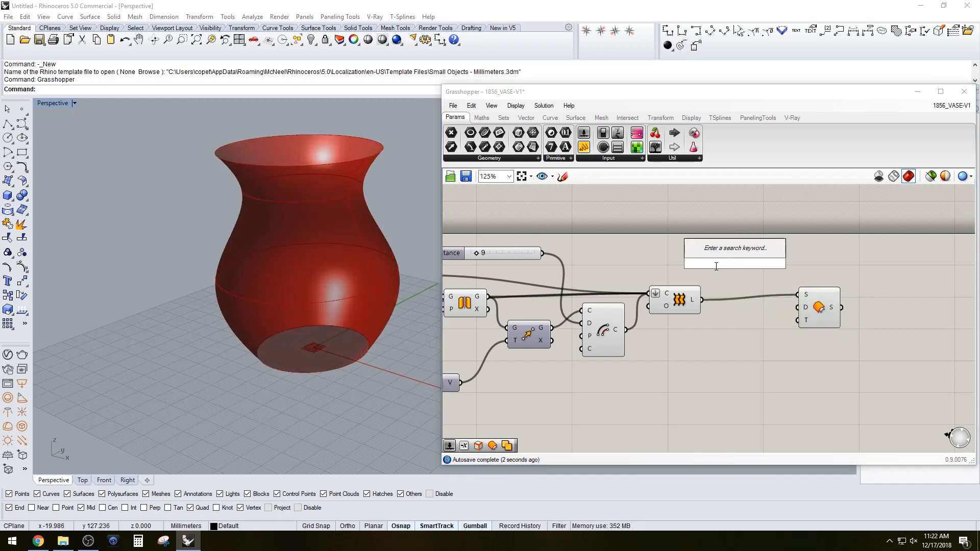
type("5")
key("Return")
left_click_drag(701, 262, 658, 256)
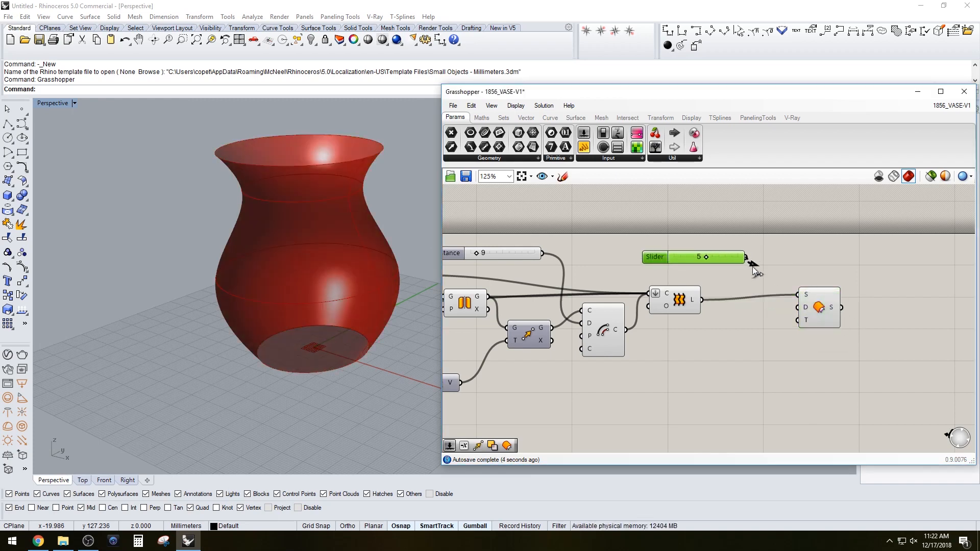
left_click_drag(746, 257, 798, 316)
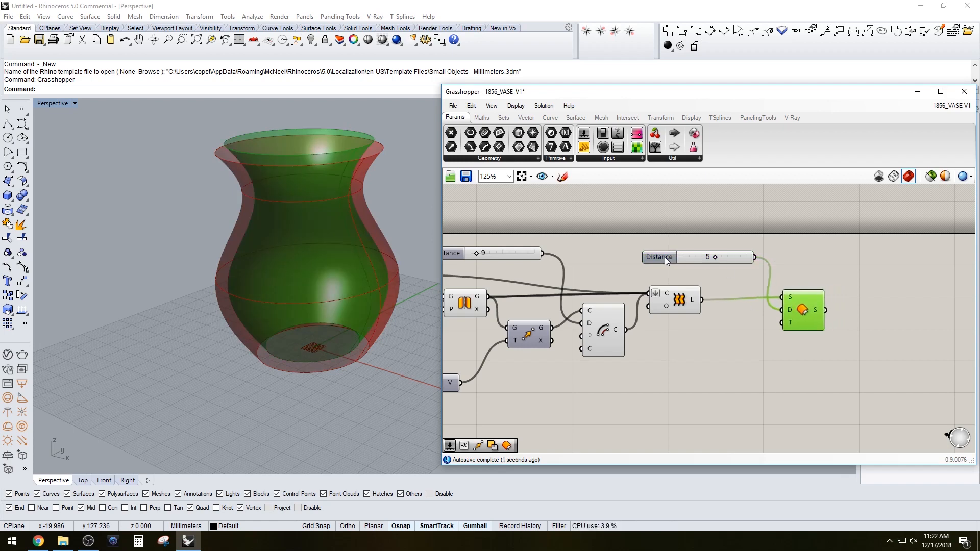
left_click_drag(664, 256, 674, 260)
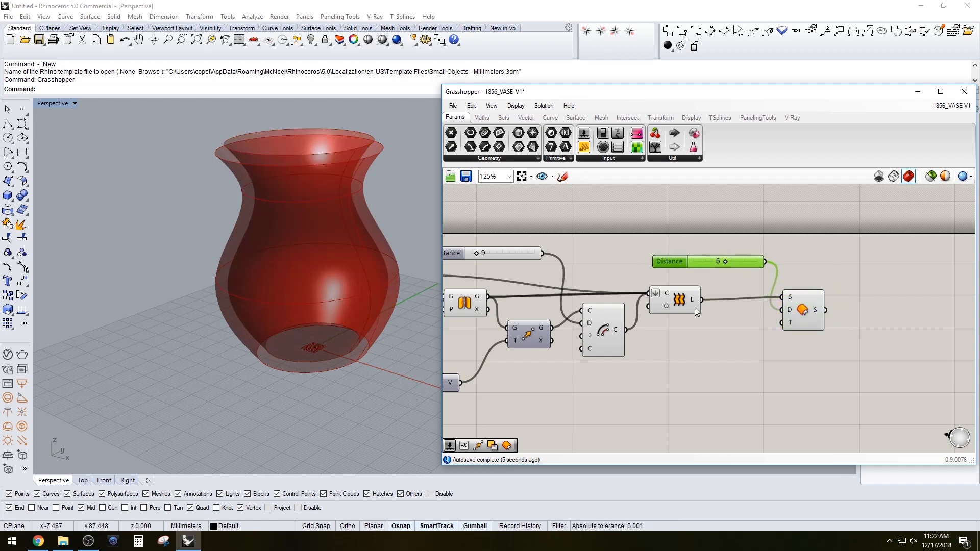
left_click_drag(665, 266, 677, 342)
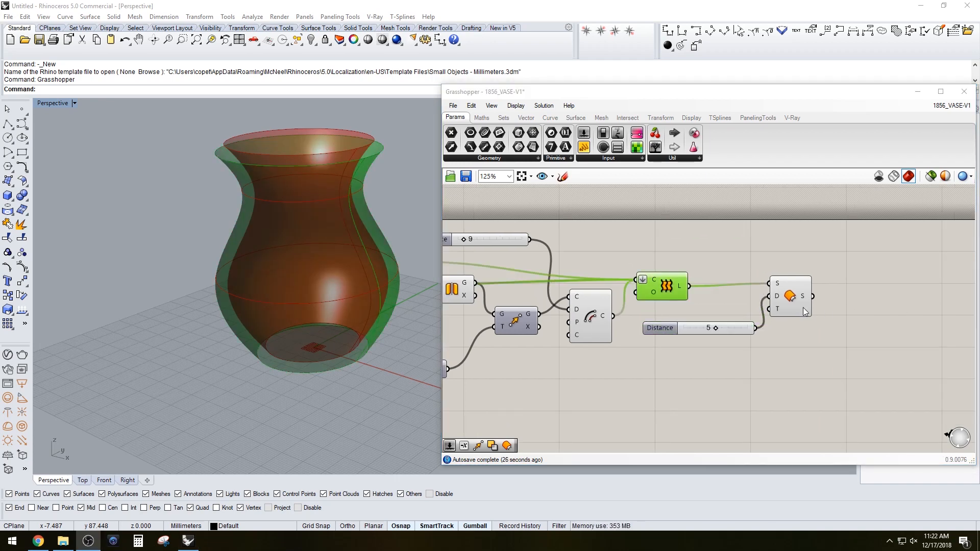
Compare the offset surface with the vase by selecting the Loft and Offset components and zooming the viewport
left_click(804, 311)
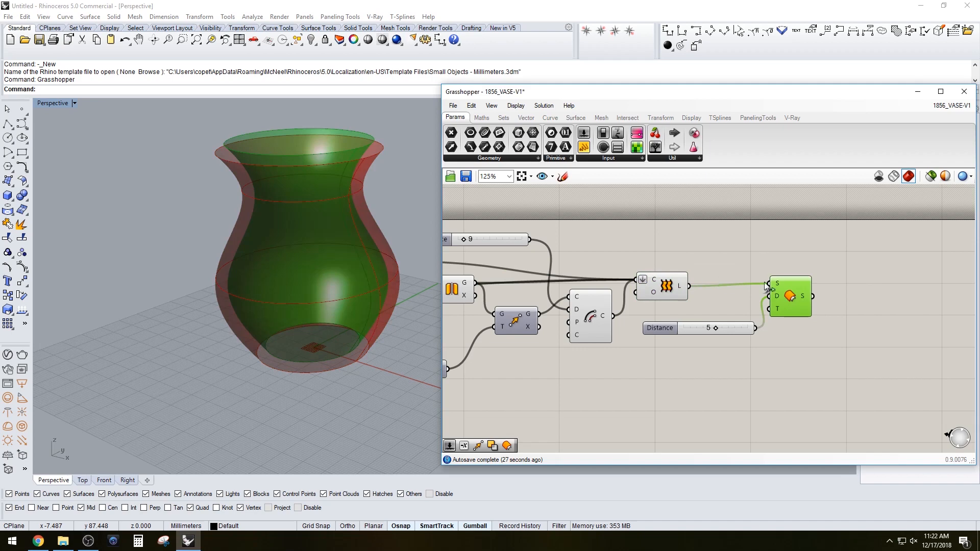
left_click(668, 285)
right_click_drag(224, 373, 313, 287)
left_click(755, 260)
left_click(784, 300)
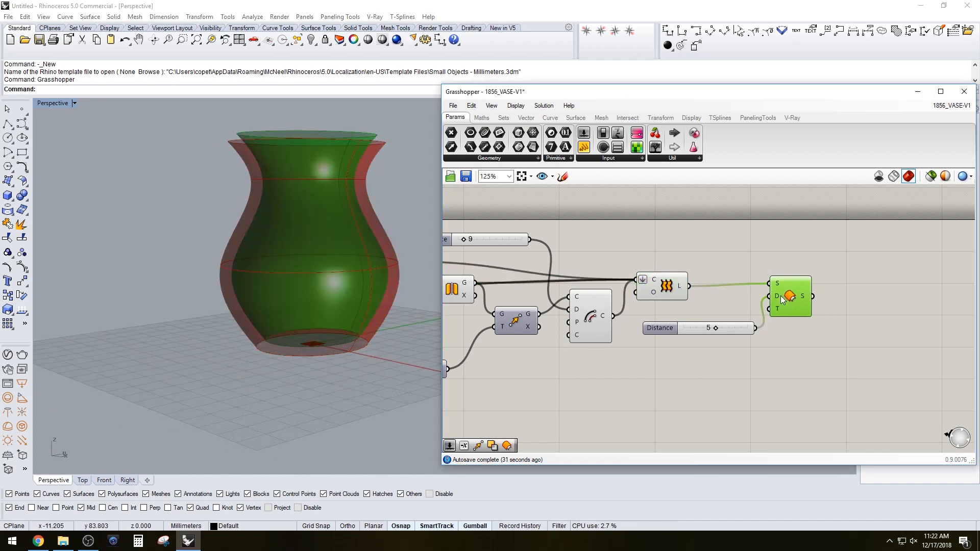
left_click(677, 288)
left_click(792, 296)
left_click_drag(788, 300, 786, 295)
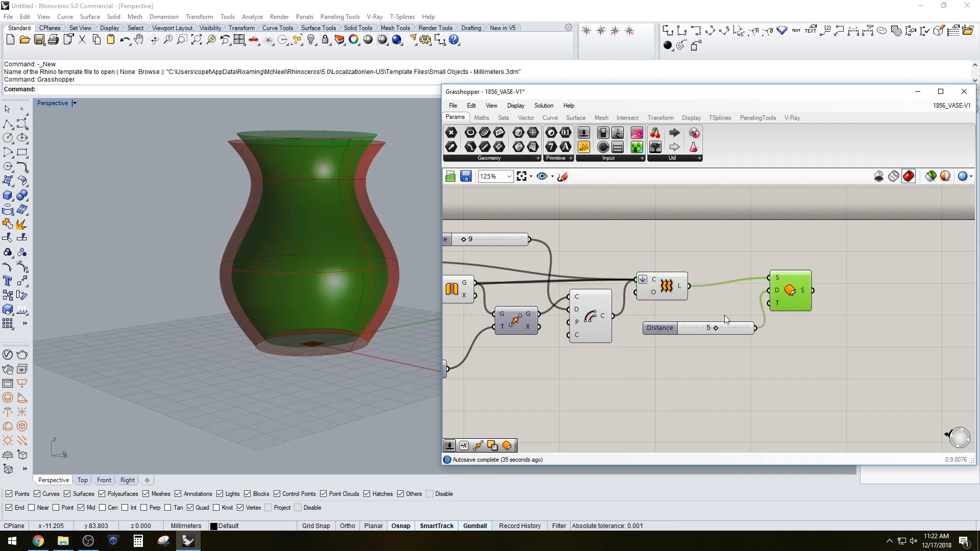
left_click_drag(660, 328, 653, 255)
left_click(786, 288)
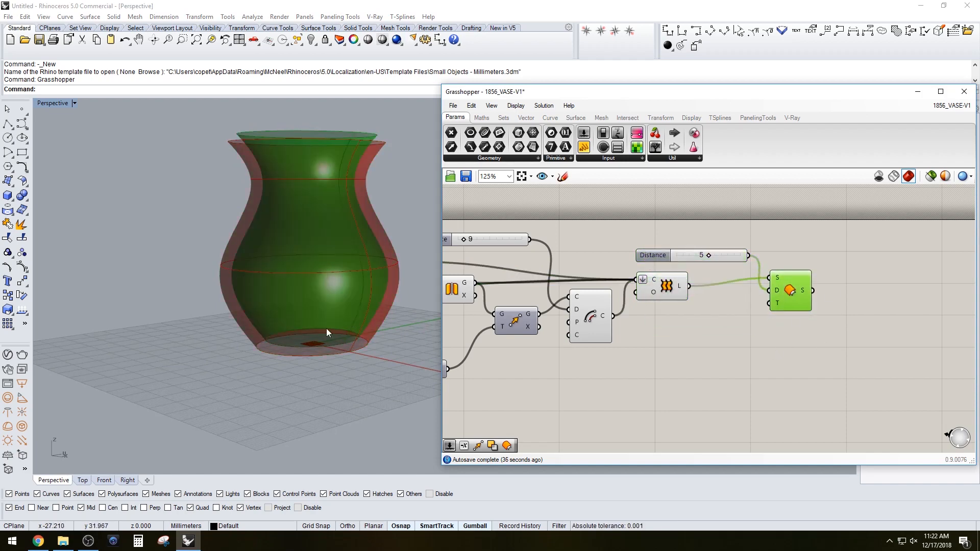
scroll(304, 332, "up", 5)
scroll(305, 328, "down", 5)
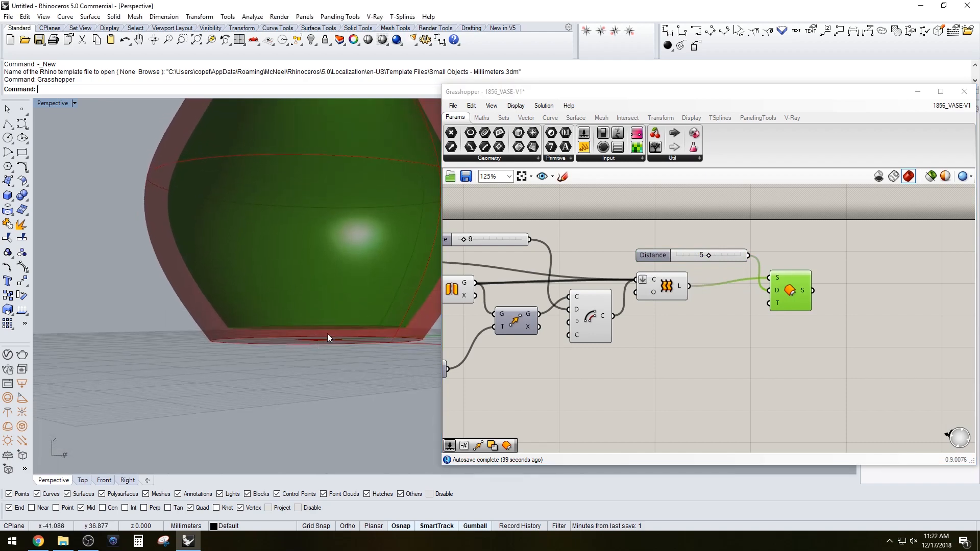
scroll(301, 265, "up", 5)
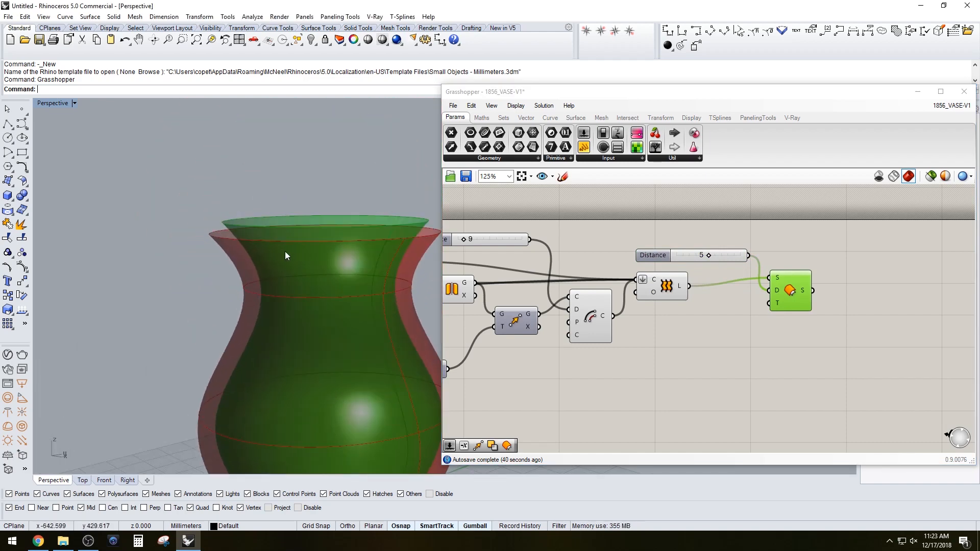
left_click(704, 332)
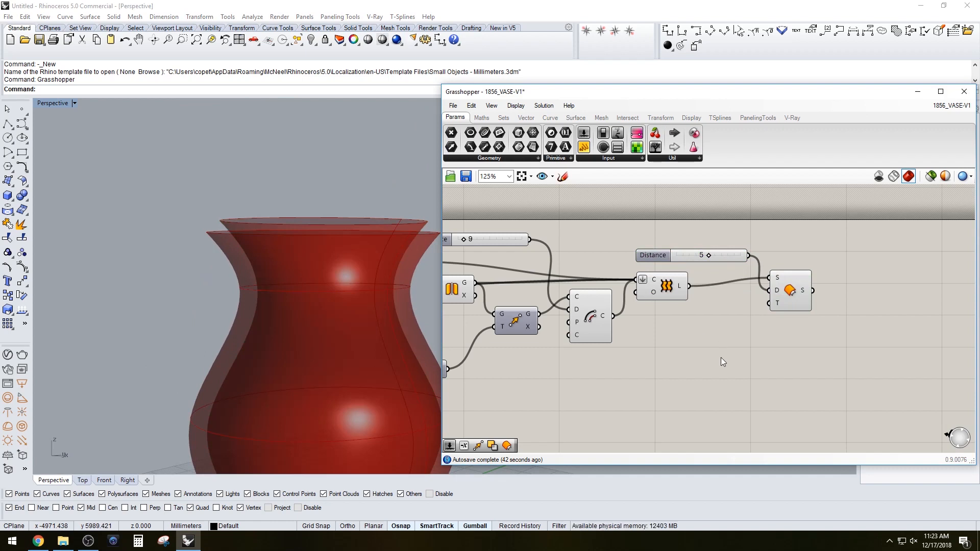
Turn off the preview of the Loft and Offset Surface components
left_click_drag(817, 356, 666, 289)
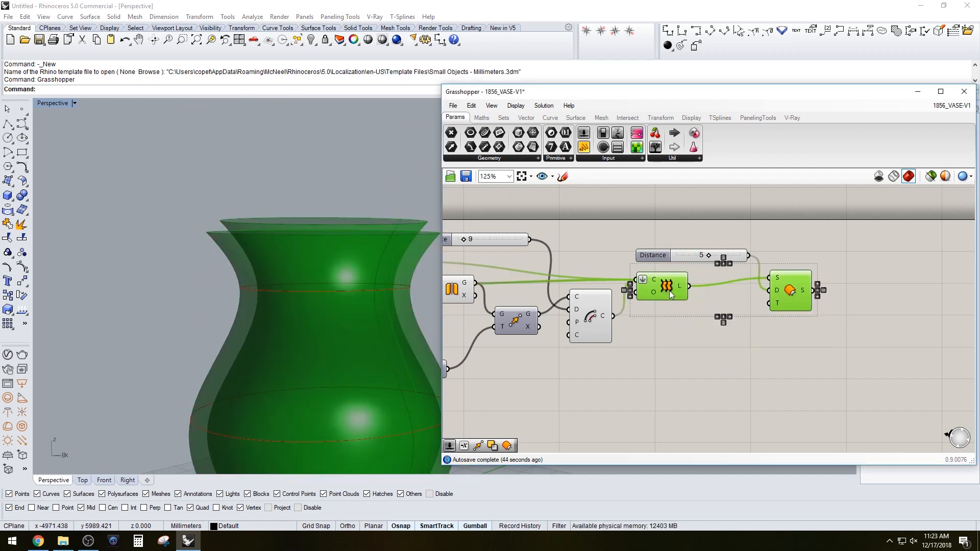
middle_click(706, 335)
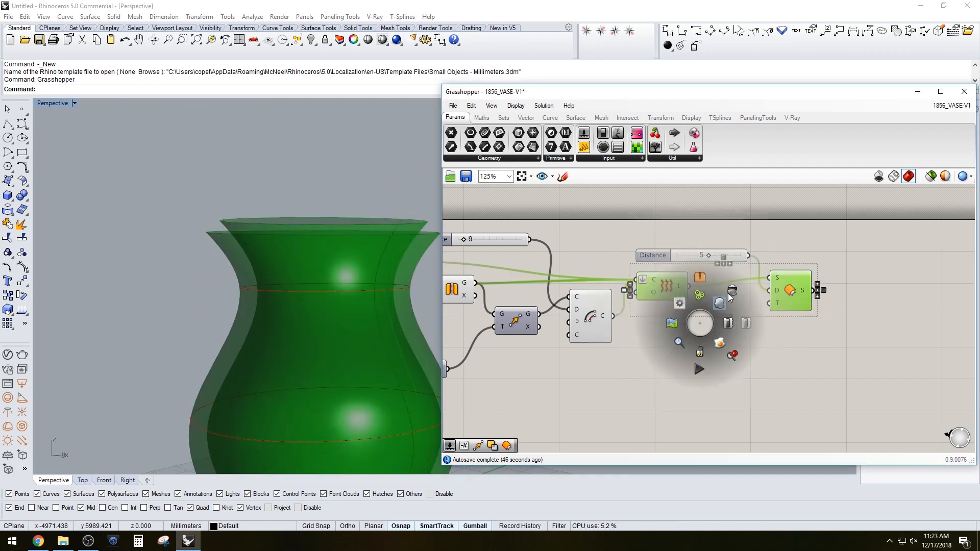
left_click(723, 298)
left_click(799, 342)
right_click_drag(765, 386, 747, 362)
double_click(747, 363)
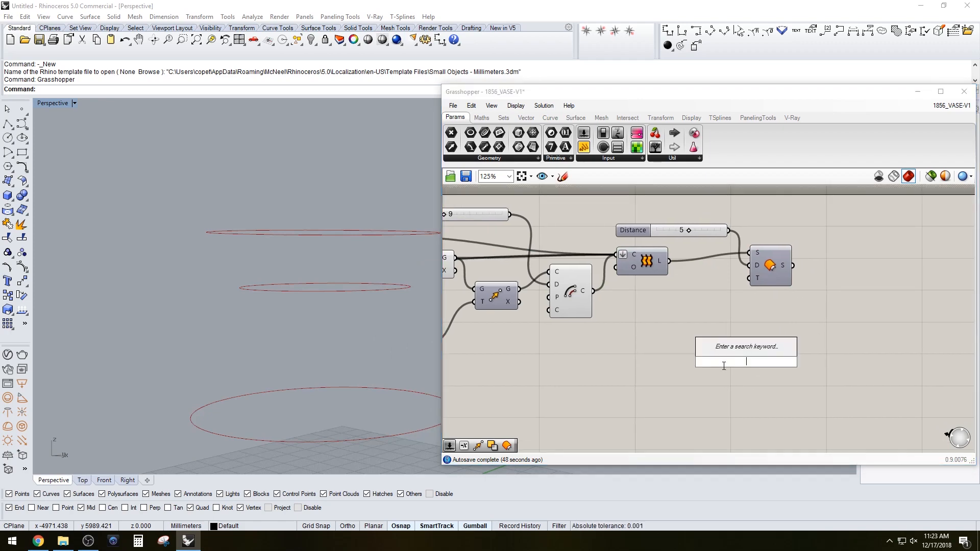
left_click(677, 370)
Turn off the preview of all the upstream circle, move and mirror components
scroll(663, 373, "down", 3)
right_click_drag(622, 378, 721, 362)
left_click_drag(720, 362, 543, 261)
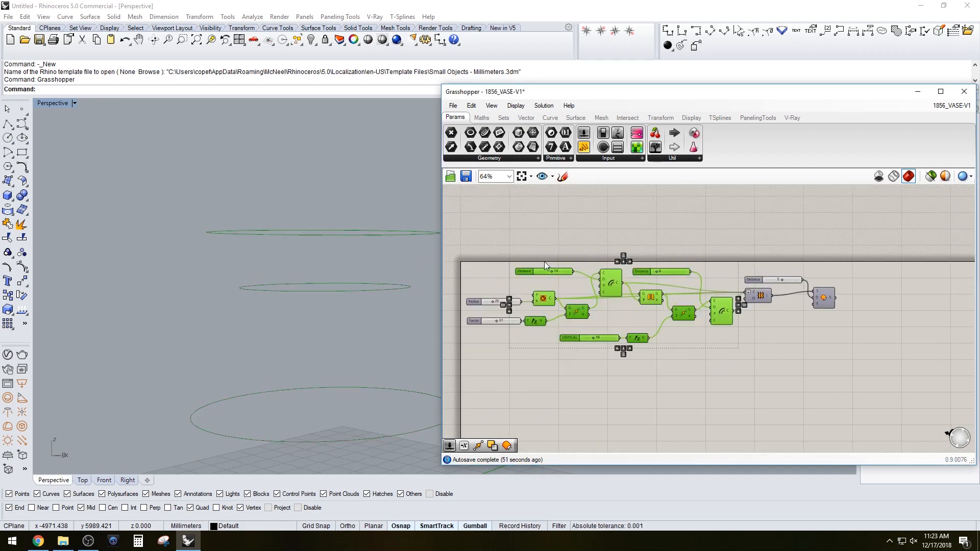
middle_click(540, 259)
left_click(571, 230)
left_click(774, 337)
scroll(836, 321, "up", 3)
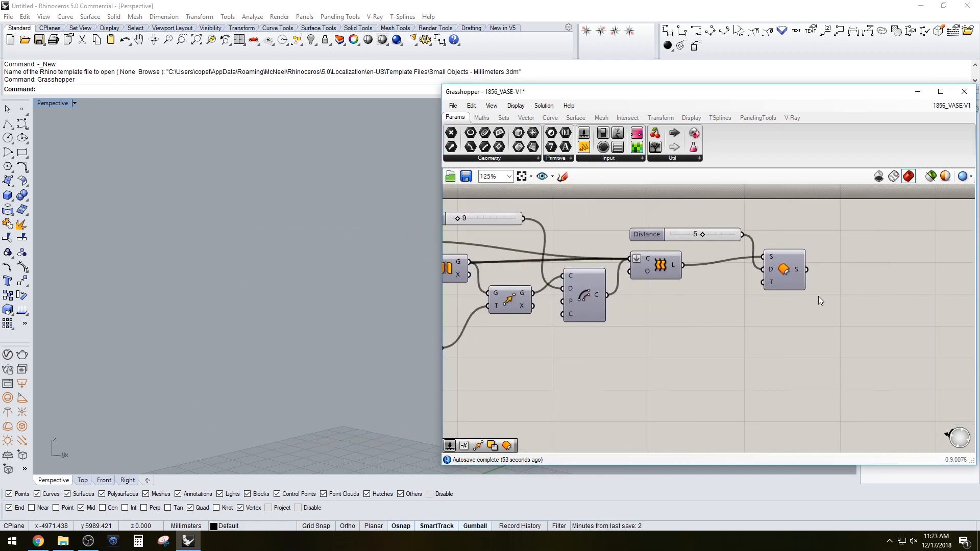
Move the Offset Surface component and its Distance slider closer to the Loft
left_click_drag(789, 269, 750, 272)
left_click_drag(658, 237, 614, 222)
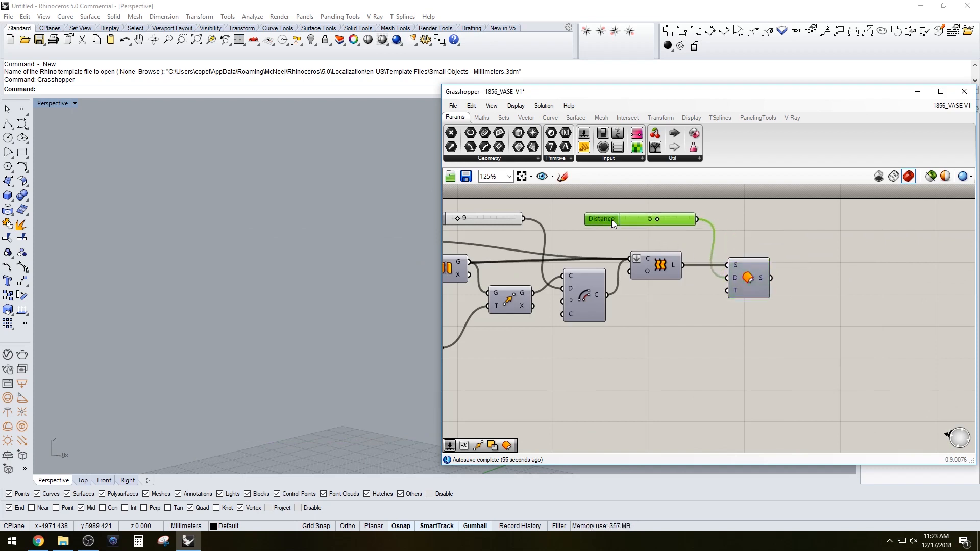
right_click_drag(787, 290, 760, 267)
Add a Cap Holes component to the canvas
double_click(802, 353)
type("cap")
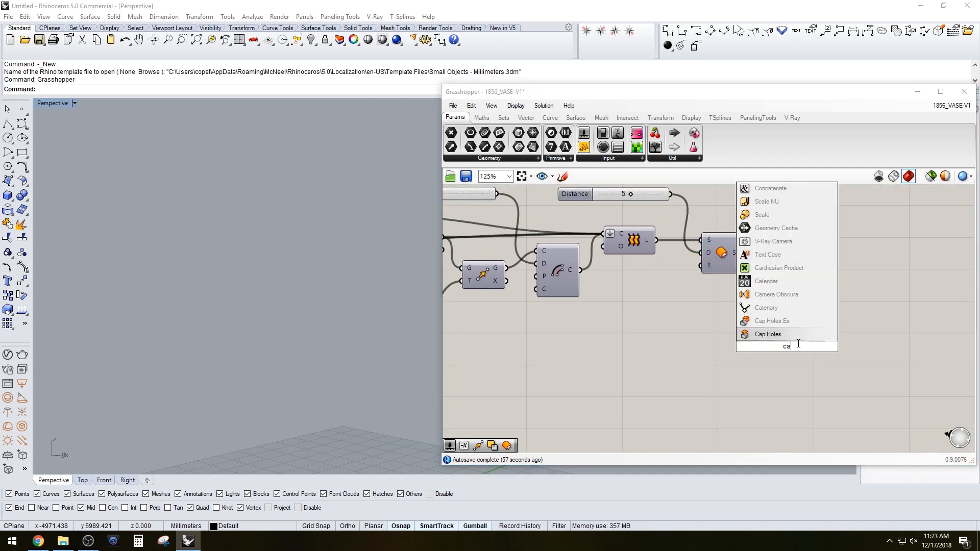
left_click(791, 335)
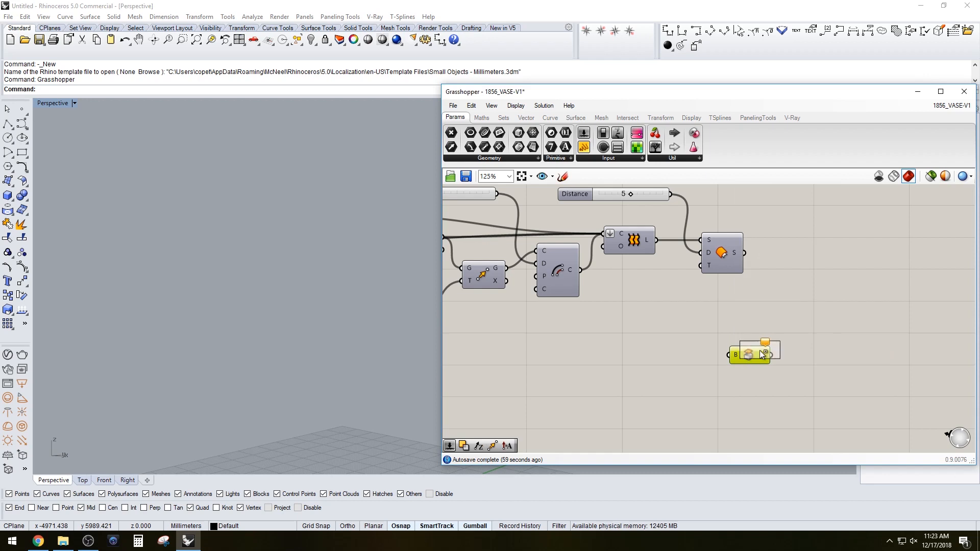
Connect the offset surface to the Cap Holes component and add a second Cap Holes component fed by the loft
left_click(801, 321)
left_click_drag(657, 240, 729, 354)
left_click_drag(801, 320, 799, 275)
right_click_drag(387, 204, 350, 265)
right_click_drag(603, 343, 595, 380)
left_click_drag(738, 289, 777, 291)
left_click(797, 314)
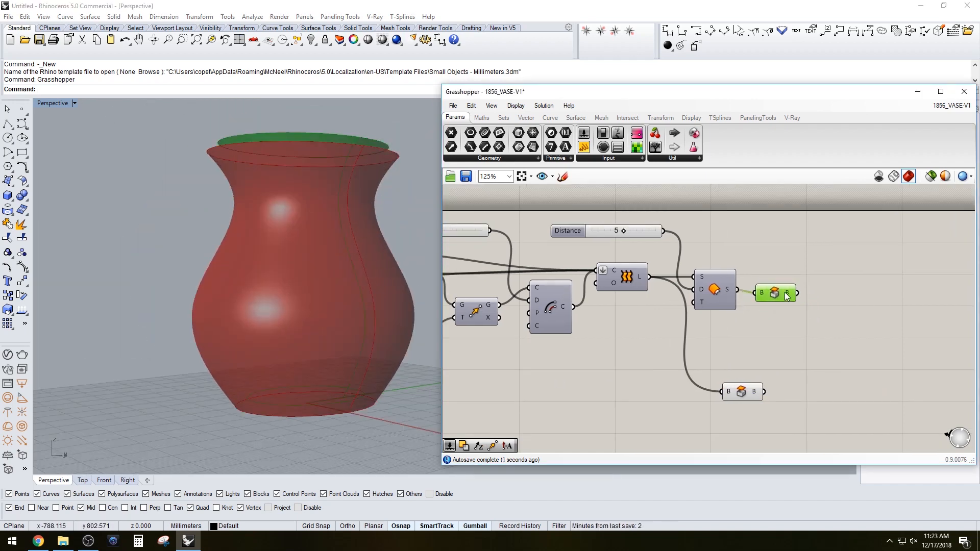
Arrange the two Cap Holes components beside the Offset Surface and select them both
left_click_drag(774, 334, 711, 282)
left_click_drag(712, 306, 708, 278)
left_click(721, 327)
left_click_drag(740, 391, 778, 307)
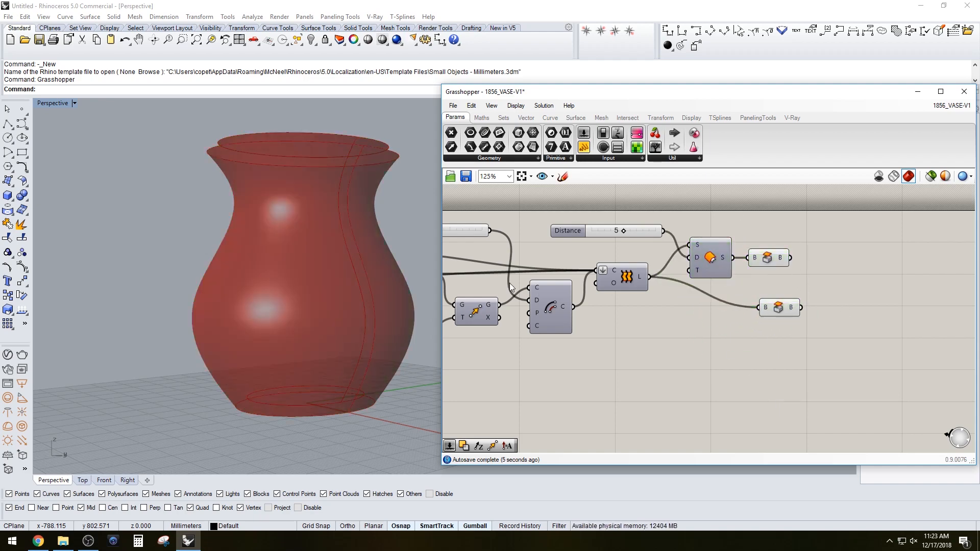
right_click_drag(342, 268, 318, 304)
left_click_drag(764, 375, 772, 279)
left_click_drag(783, 313, 773, 295)
left_click_drag(826, 321, 757, 256)
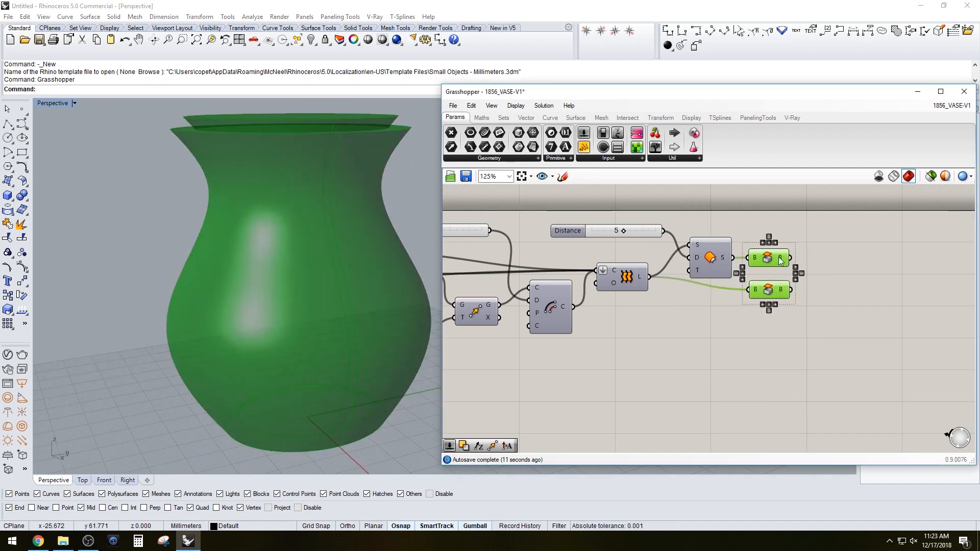
Turn off the preview of both Cap Holes components
middle_click(783, 257)
left_click(815, 226)
right_click_drag(828, 268, 812, 275)
left_click_drag(787, 328, 761, 258)
middle_click(760, 255)
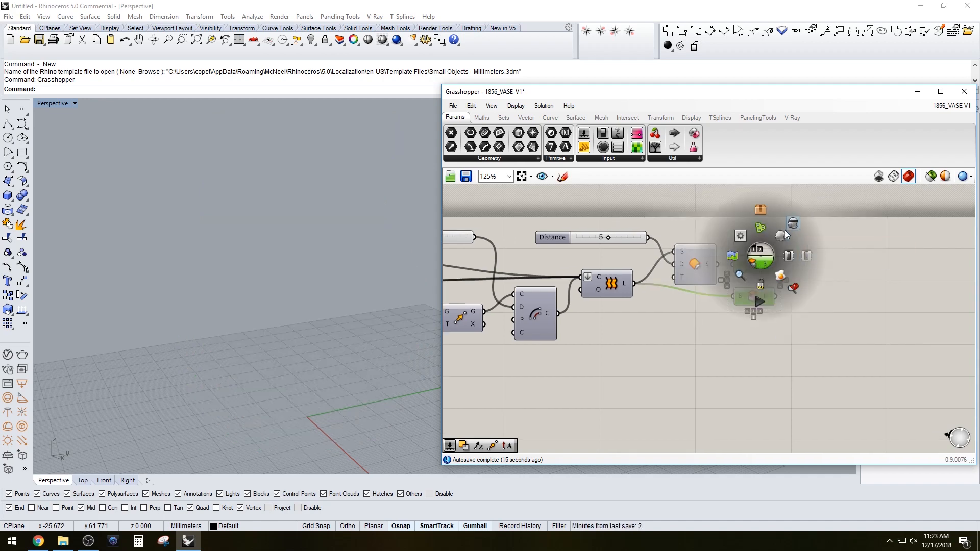
left_click(789, 256)
left_click(758, 306)
left_click(758, 300)
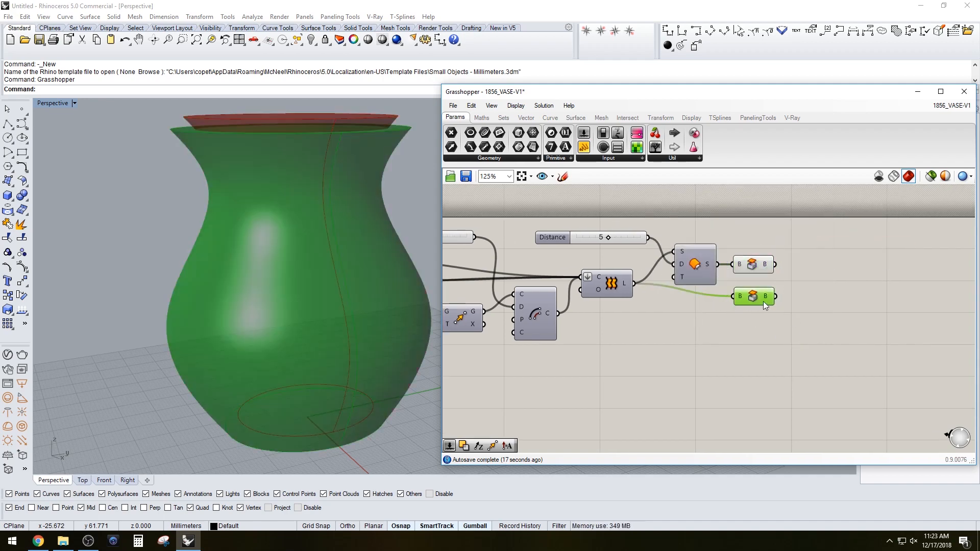
left_click(748, 273)
left_click_drag(819, 343, 755, 238)
middle_click(776, 240)
left_click(806, 224)
left_click(843, 250)
right_click_drag(833, 281, 804, 288)
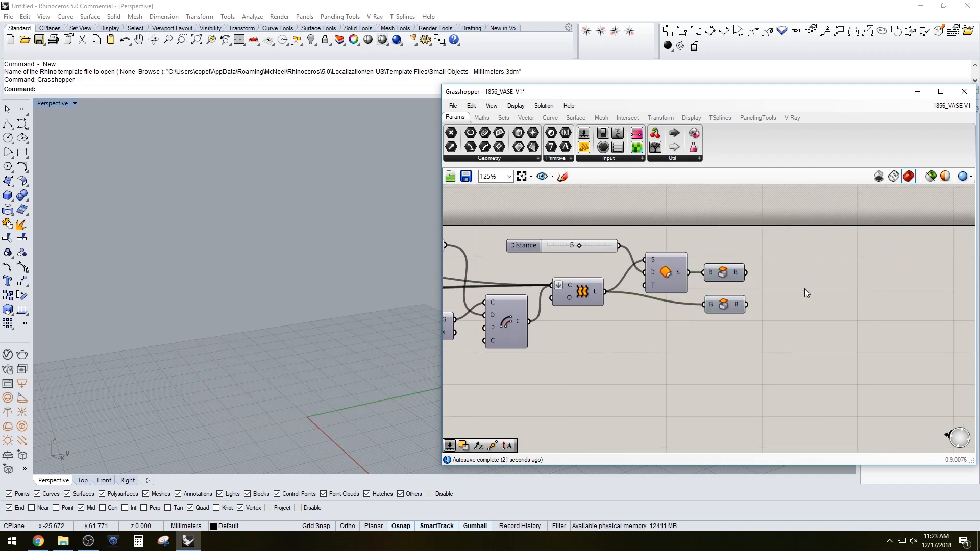
Search for and add a Solid Difference component to the canvas
double_click(810, 289)
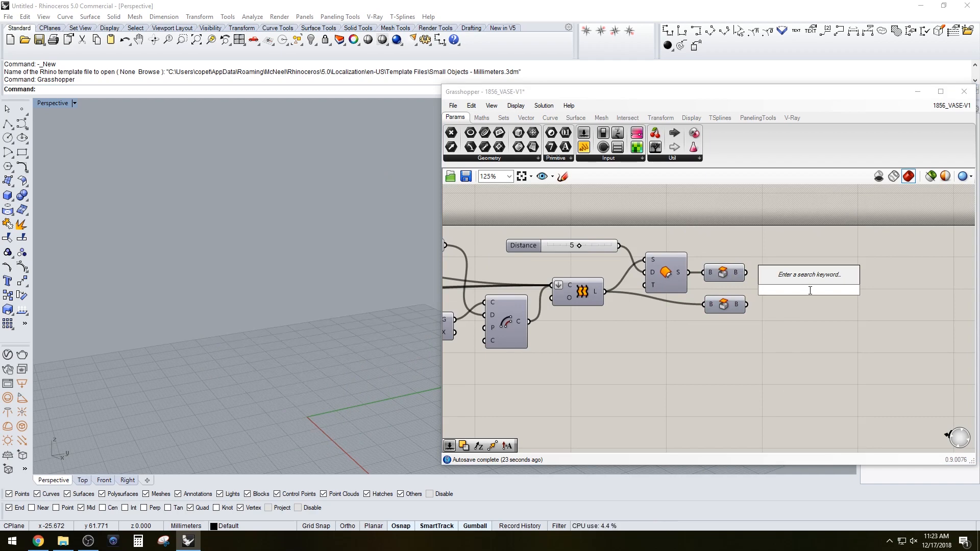
type("booleand")
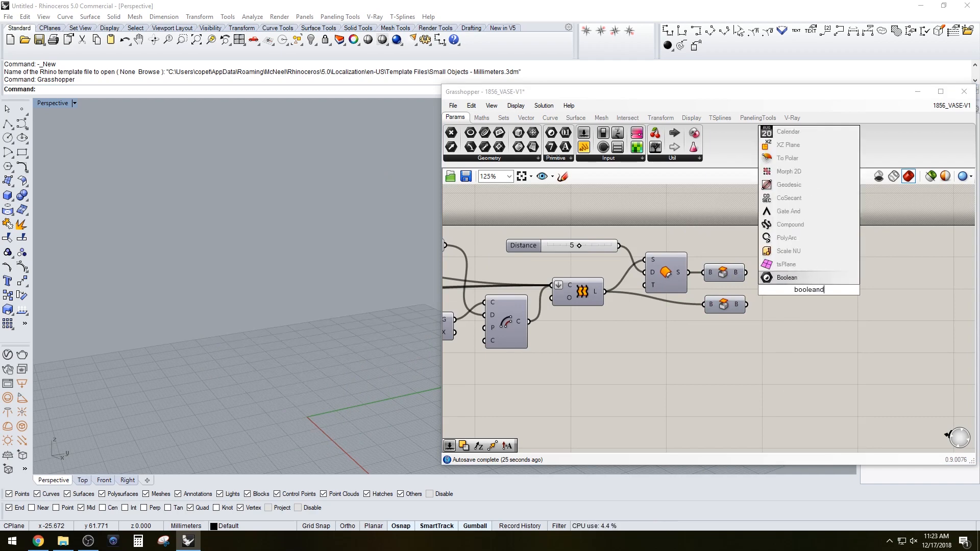
left_click(786, 311)
double_click(786, 310)
type("subtra")
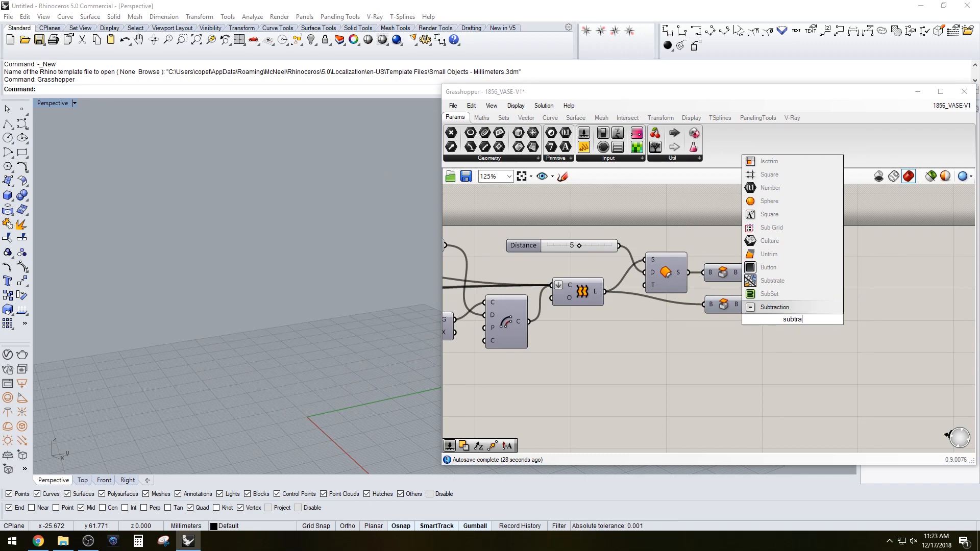
key("Escape")
double_click(822, 319)
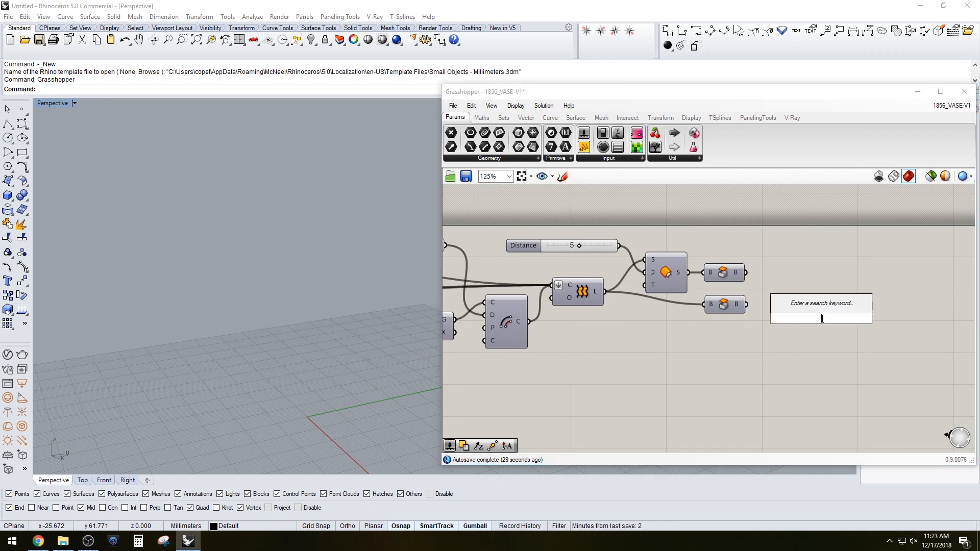
type("solid")
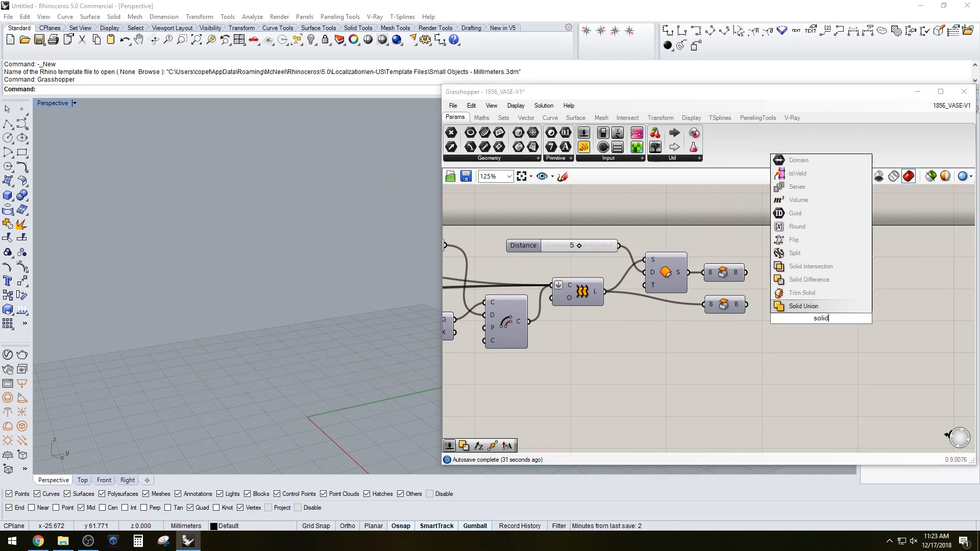
left_click(816, 282)
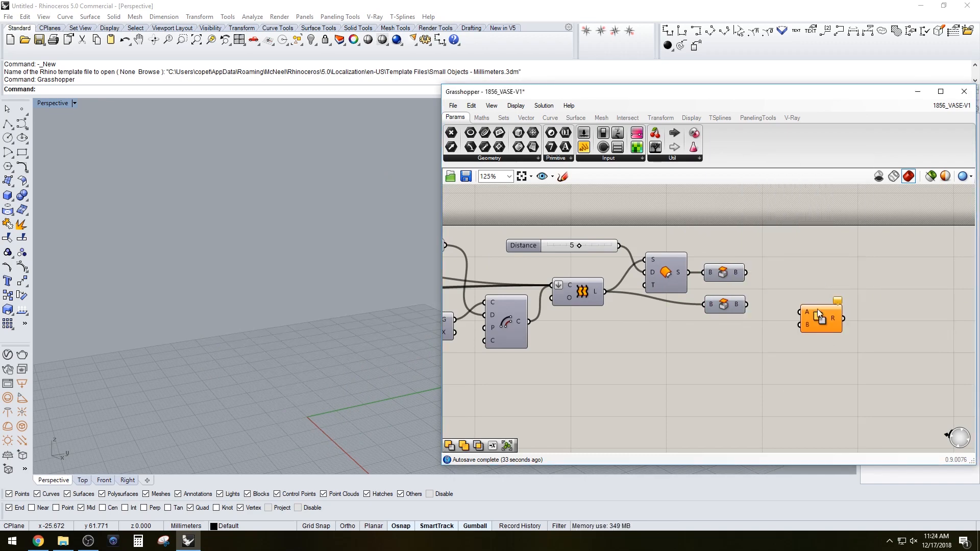
Connect the capped loft to Solid Difference input A and the capped offset surface to input B
left_click(742, 276)
left_click(740, 305)
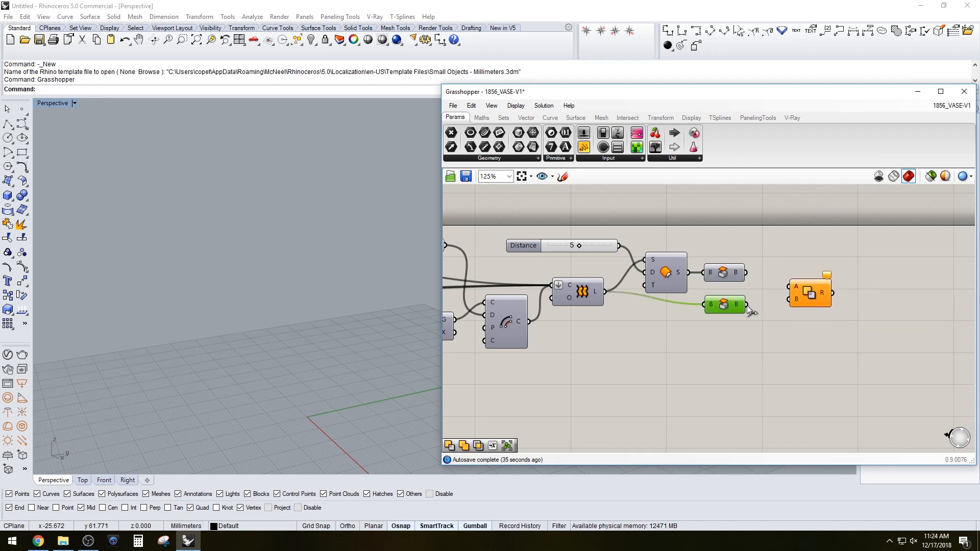
left_click_drag(747, 305, 798, 293)
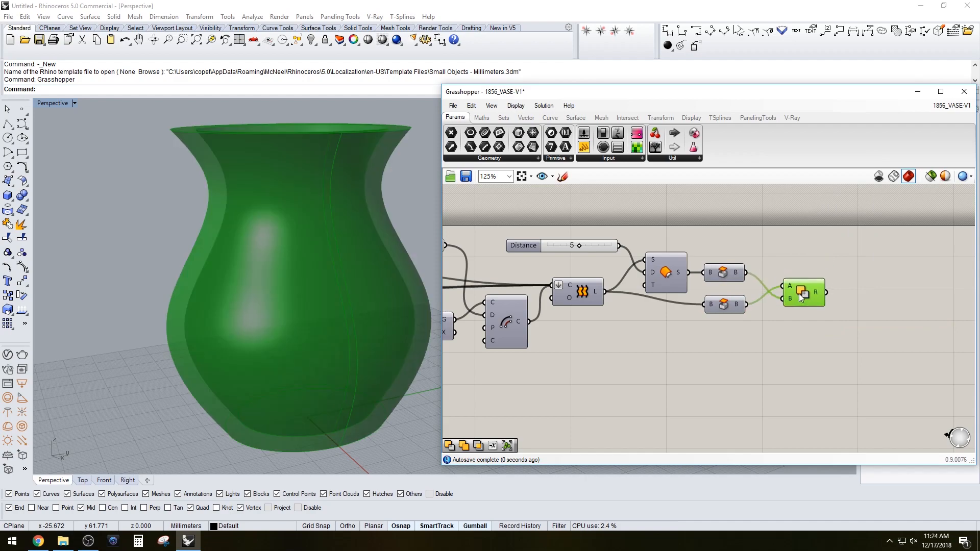
Set the offset Distance slider to 3
right_click_drag(320, 236, 299, 294)
right_click_drag(561, 376, 720, 365)
scroll(683, 247, "down", 1)
scroll(682, 247, "up", 2)
right_click_drag(260, 353, 289, 311)
scroll(314, 329, "up", 2)
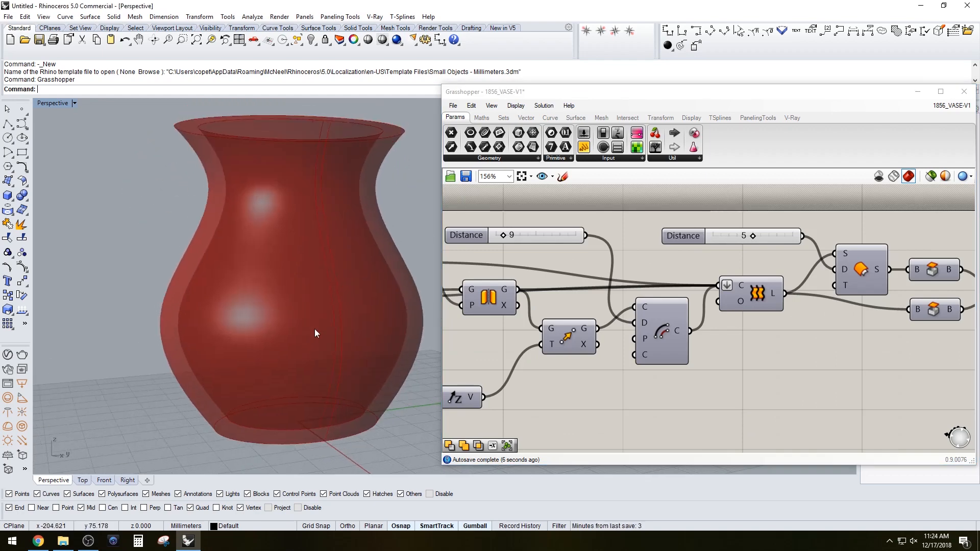
left_click(755, 234)
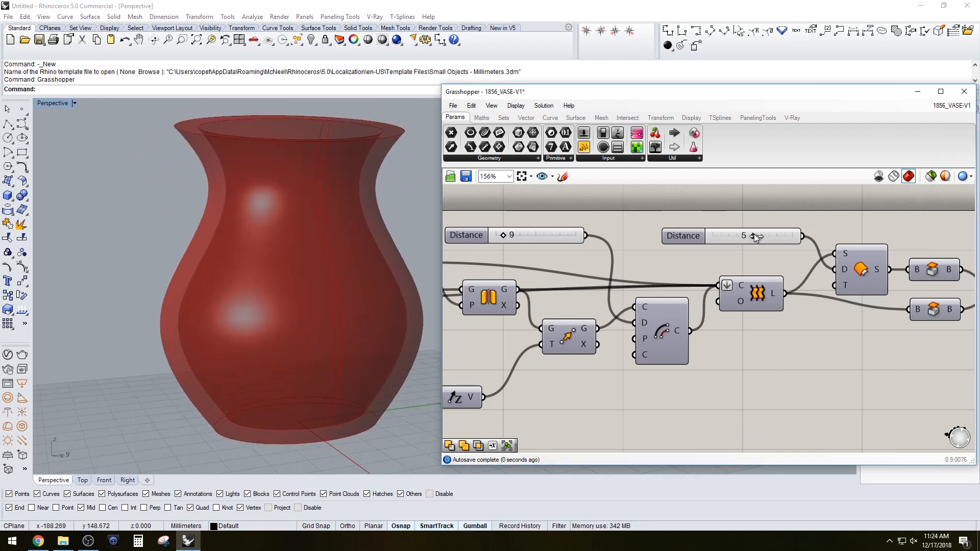
left_click_drag(754, 236, 737, 235)
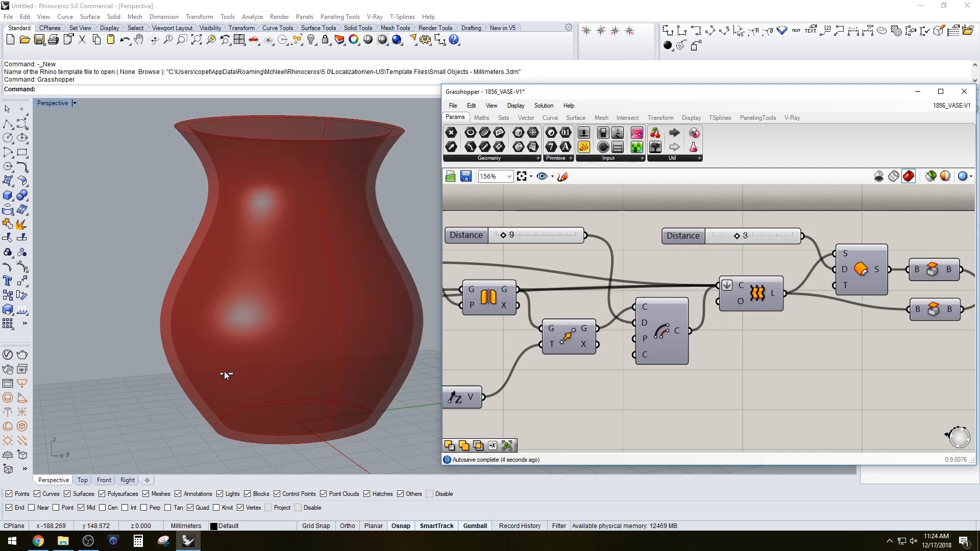
Inspect the hollowed vase from several angles in the viewport while selecting the Solid Difference result
right_click_drag(225, 343, 402, 332)
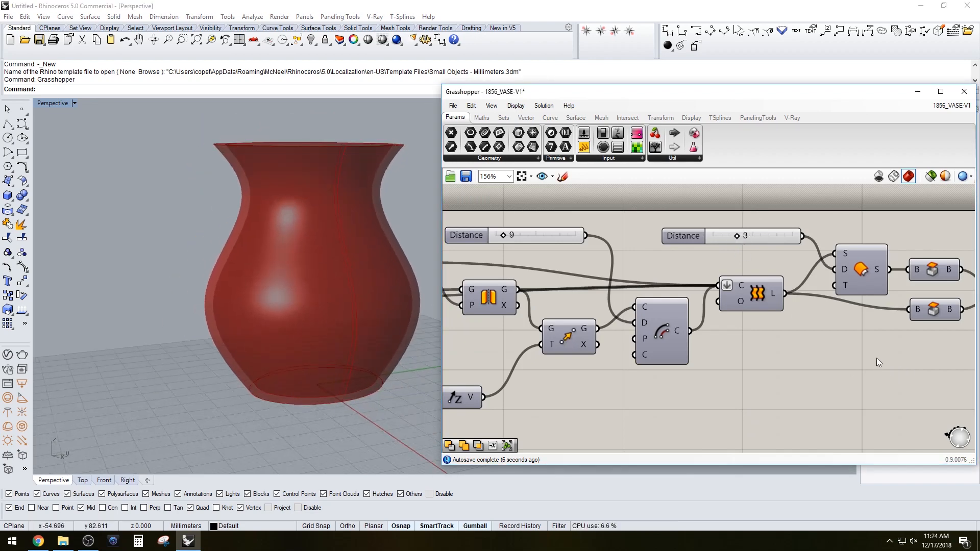
right_click_drag(950, 355, 753, 359)
left_click_drag(902, 344, 839, 291)
right_click_drag(332, 256, 326, 296)
left_click(558, 391)
right_click_drag(555, 386, 577, 341)
right_click_drag(334, 352, 391, 311)
left_click(882, 258)
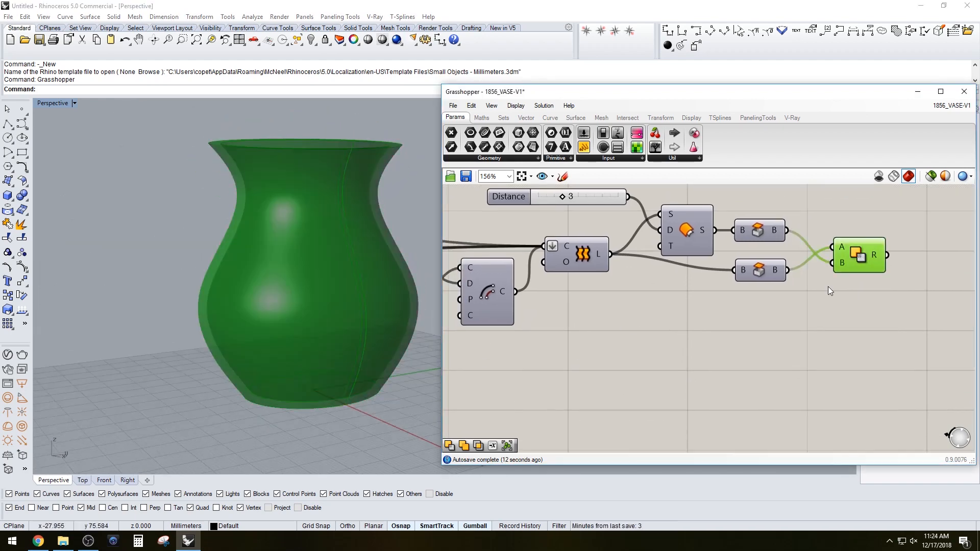
mouse_move(269, 254)
right_mouse_down()
mouse_move(263, 291)
mouse_move(270, 265)
right_mouse_up()
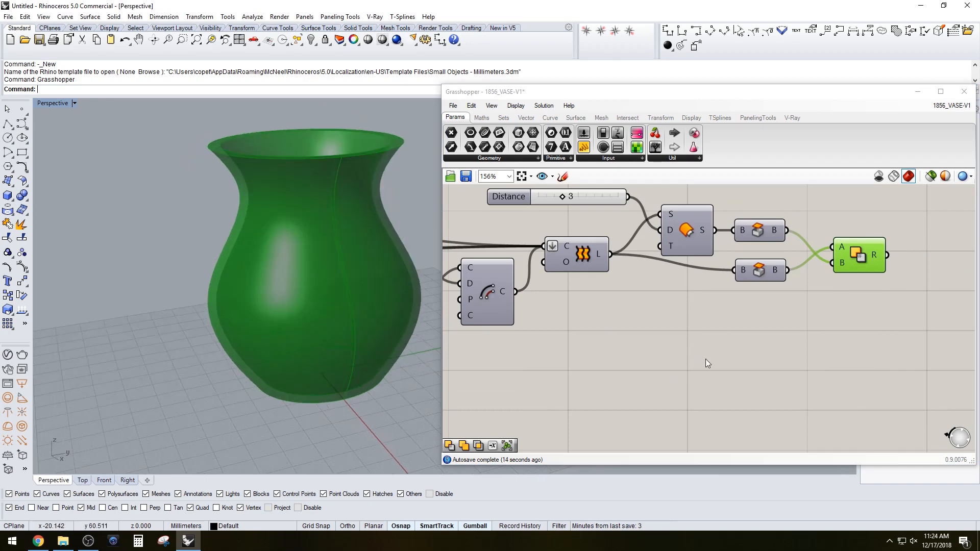
scroll(707, 360, "down", 2)
right_click_drag(589, 383, 721, 354)
left_click(721, 354)
right_click_drag(518, 359, 717, 330)
right_click_drag(355, 348, 324, 316)
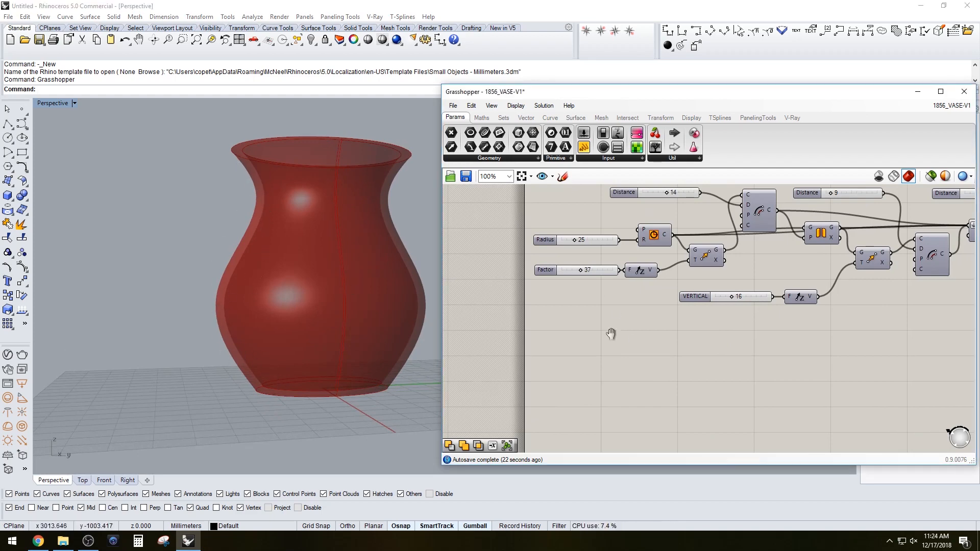
Set the Radius slider to 33 and the Factor slider to 54
scroll(607, 333, "up", 3)
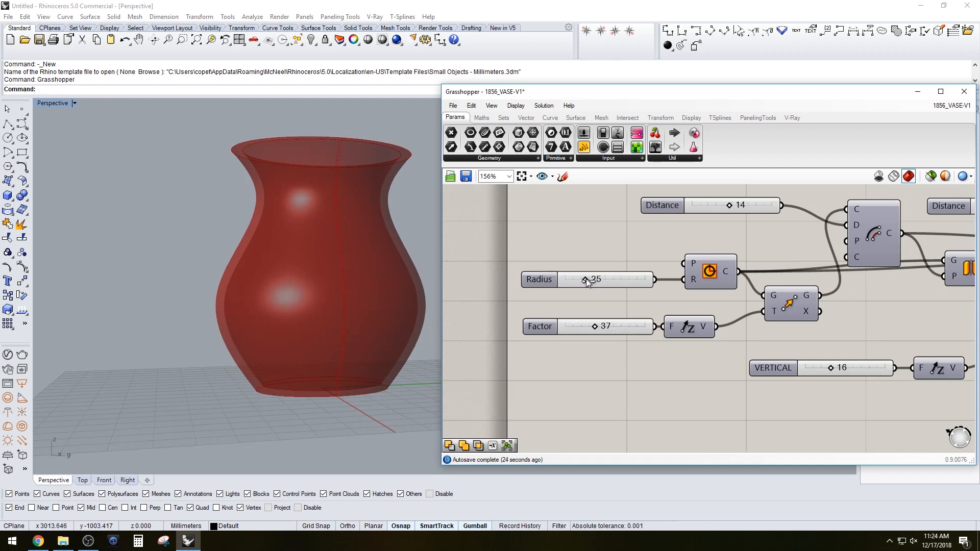
left_click_drag(586, 280, 589, 280)
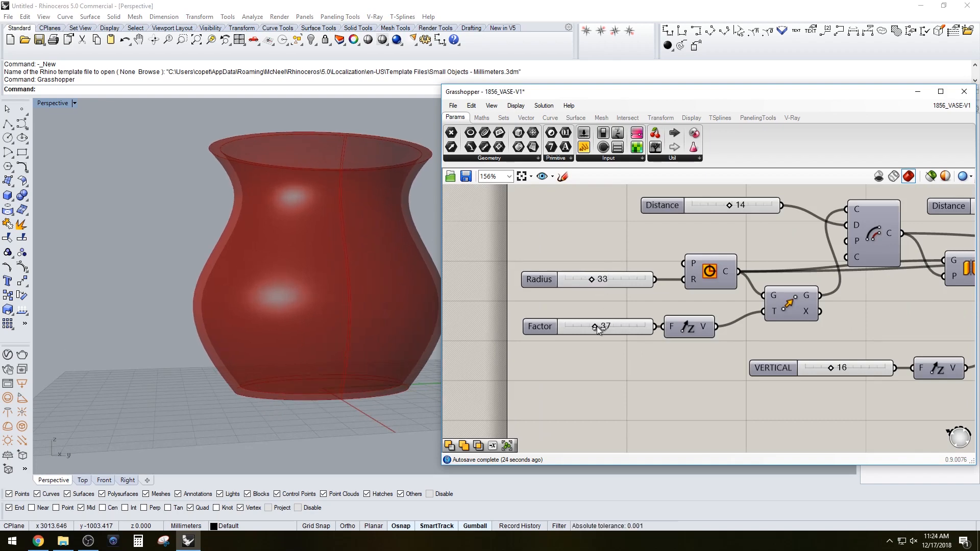
left_click_drag(592, 327, 608, 326)
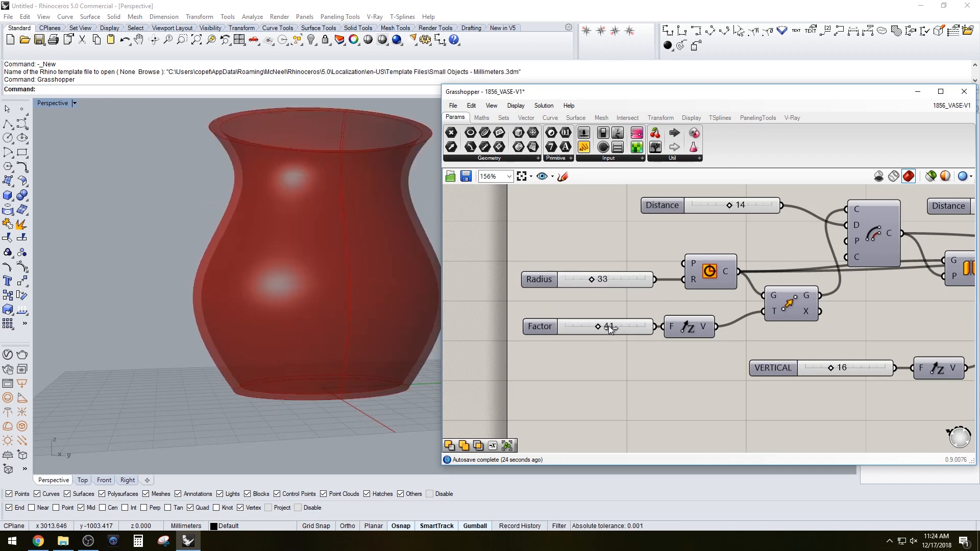
right_click_drag(371, 295, 326, 324)
scroll(327, 324, "down", 6)
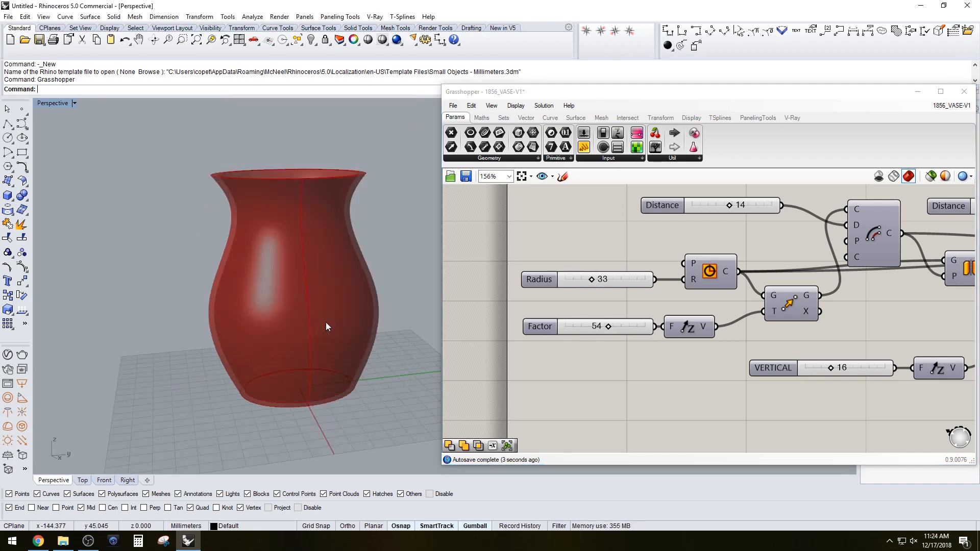
Set the upper Distance slider feeding the first move to 18
right_click_drag(730, 209, 684, 220)
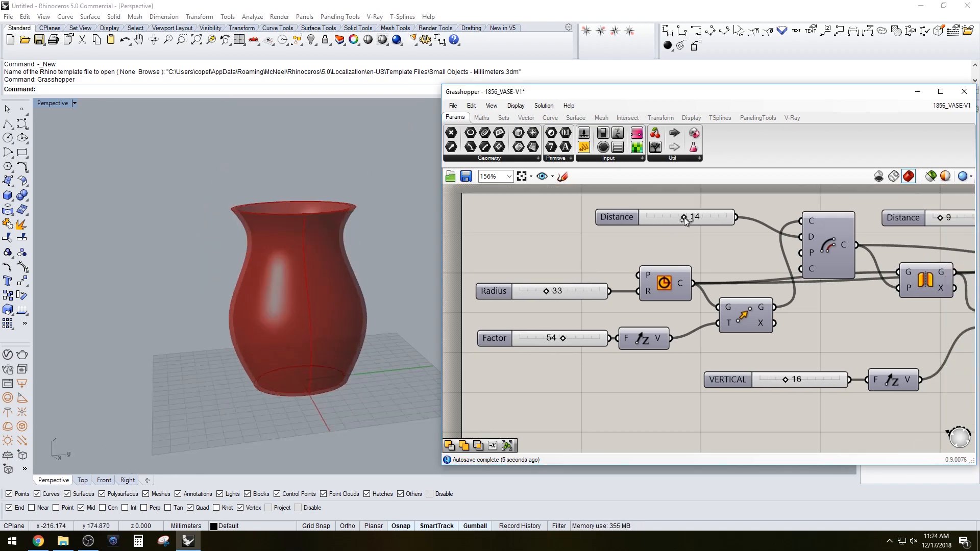
mouse_move(677, 217)
left_mouse_down()
mouse_move(699, 214)
mouse_move(695, 223)
left_mouse_up()
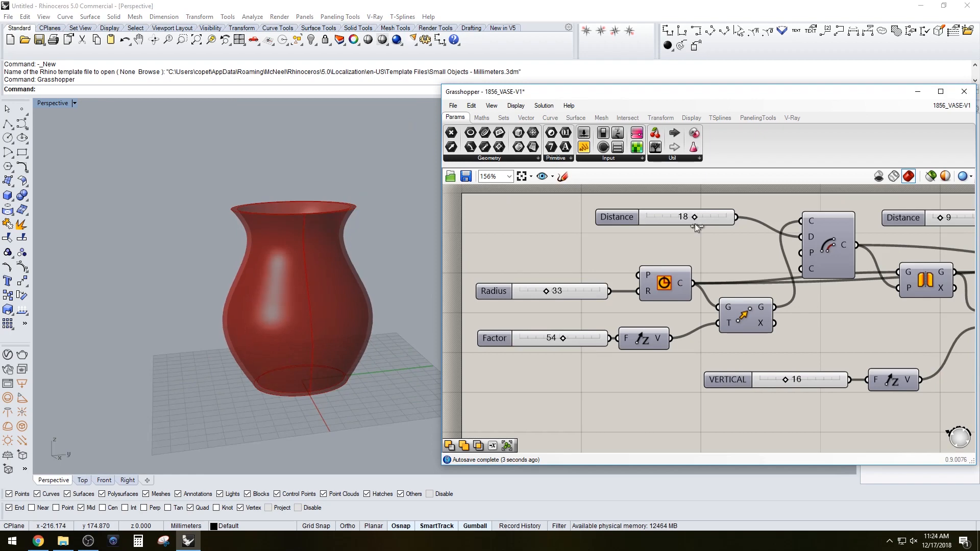
right_click_drag(733, 266, 635, 276)
right_click_drag(756, 313, 620, 313)
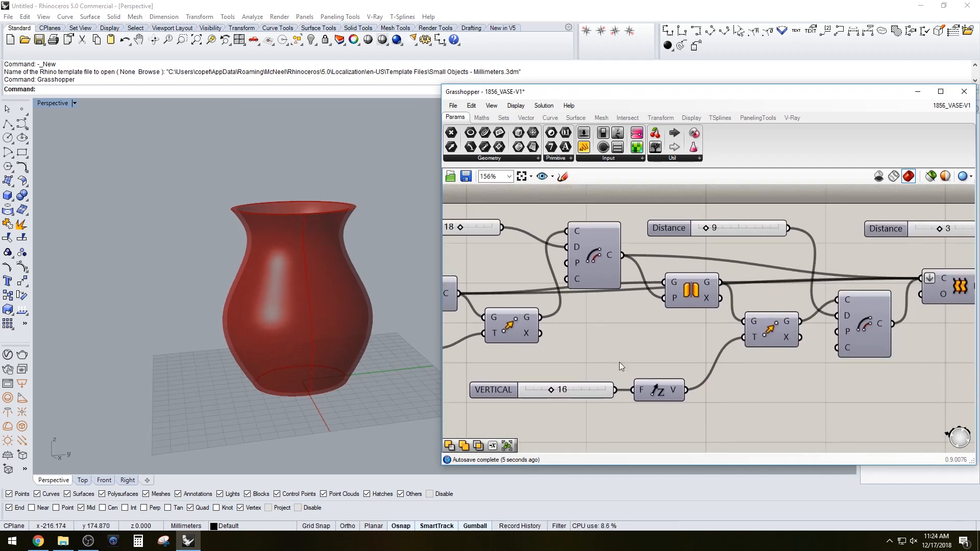
Turn the preview of both Cap Holes components back on
right_click_drag(548, 394, 588, 361)
scroll(588, 362, "up", 2)
mouse_move(596, 360)
left_mouse_down()
mouse_move(614, 361)
mouse_move(601, 362)
left_mouse_up()
scroll(684, 308, "down", 3)
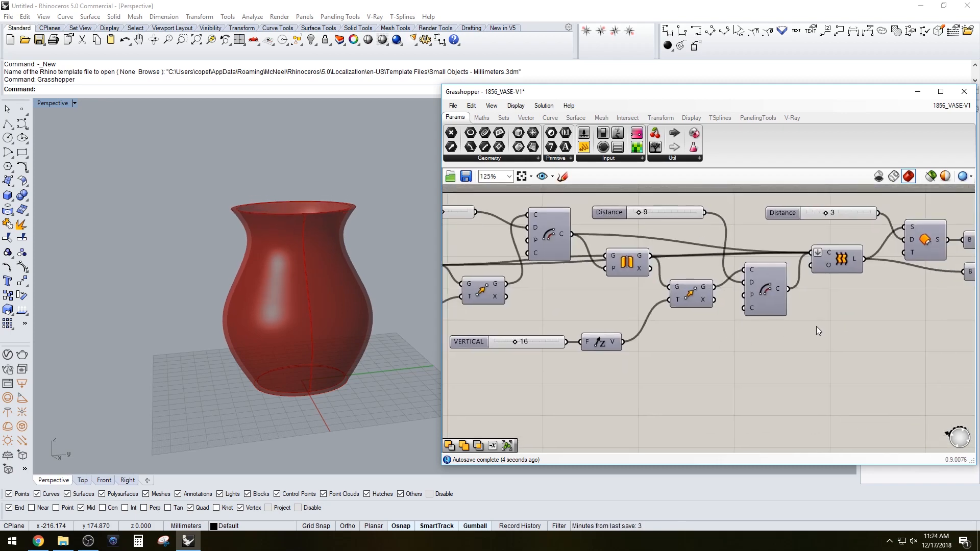
right_click_drag(858, 339, 750, 323)
scroll(749, 319, "down", 1)
right_click_drag(822, 318, 771, 315)
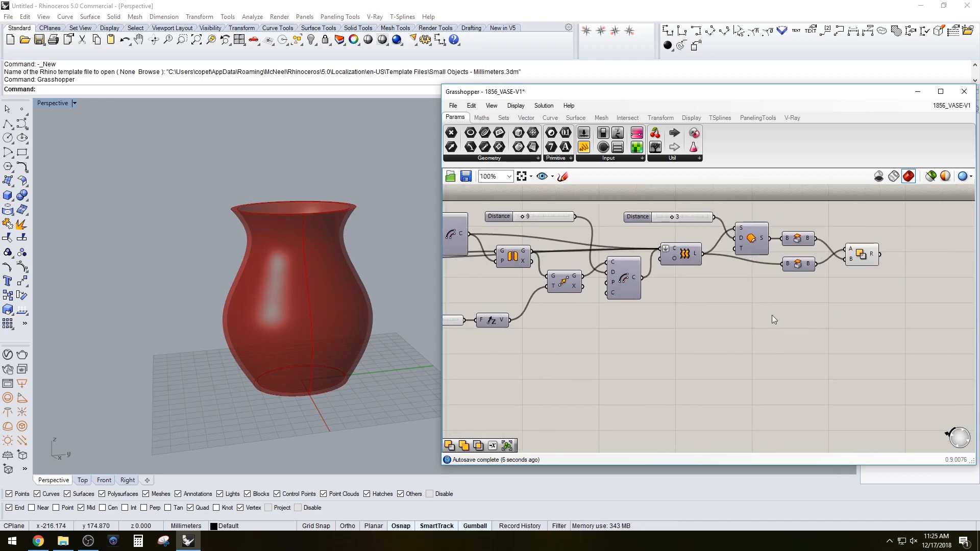
scroll(847, 264, "up", 2)
left_click_drag(823, 286, 744, 208)
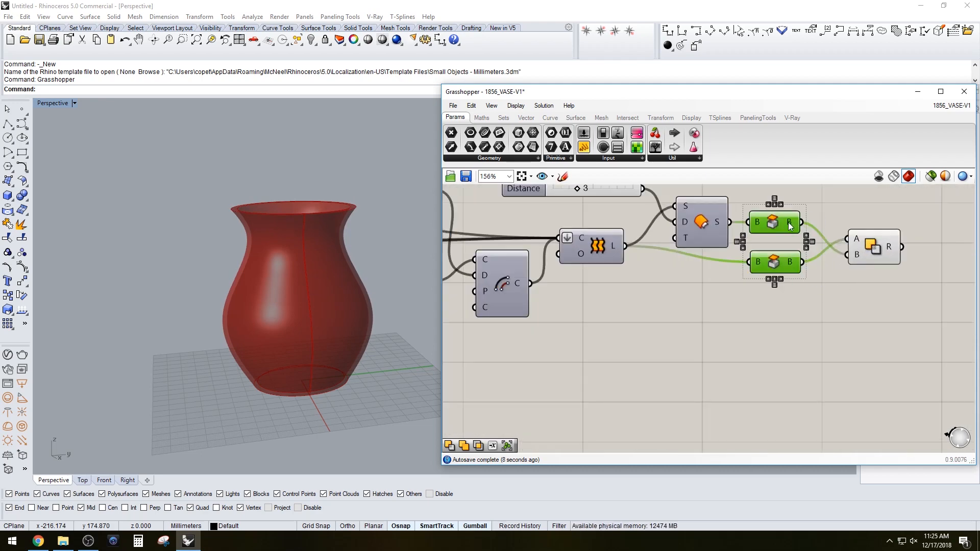
key("space")
left_click(822, 201)
middle_click(797, 239)
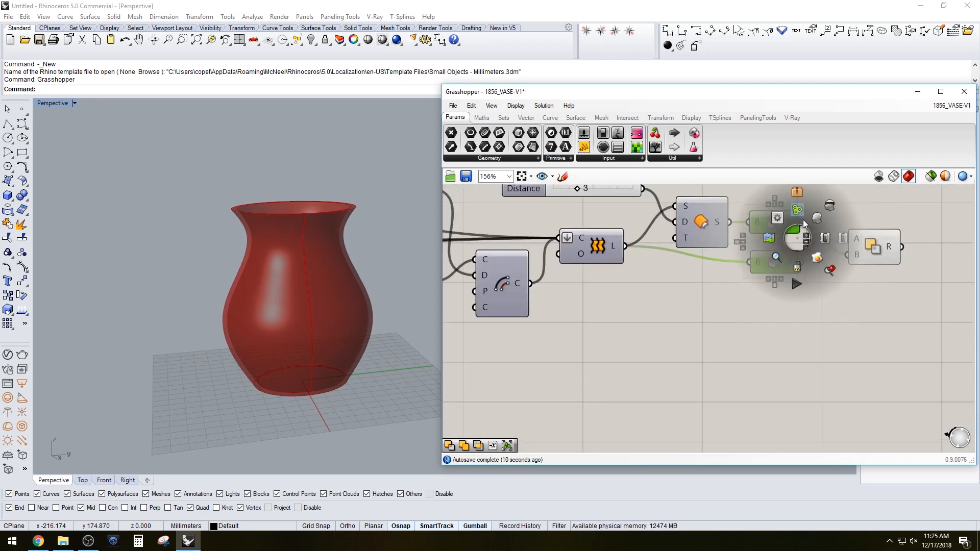
left_click(818, 221)
Zoom in on the vase rim to examine the capped wall thickness
scroll(390, 211, "up", 4)
scroll(377, 214, "up", 6)
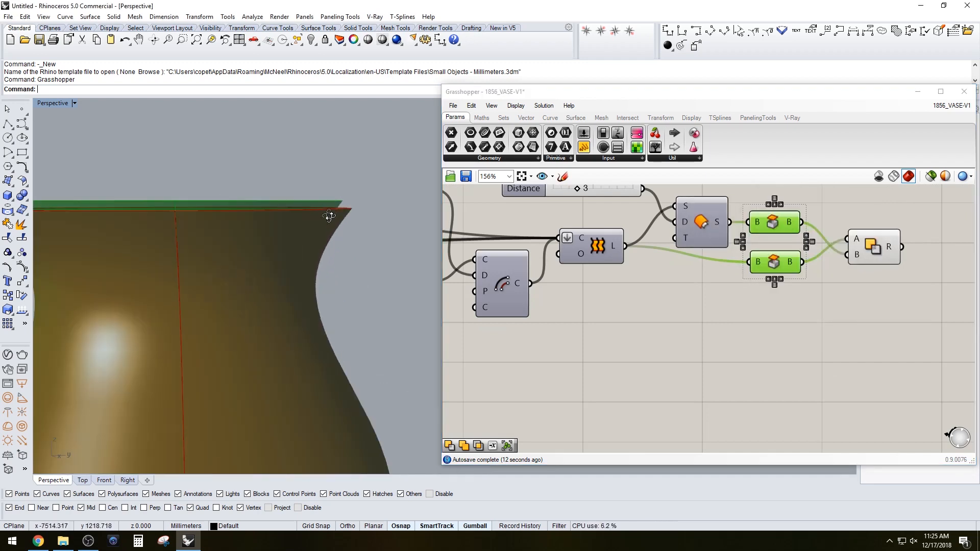
scroll(340, 229, "down", 3)
scroll(343, 214, "up", 2)
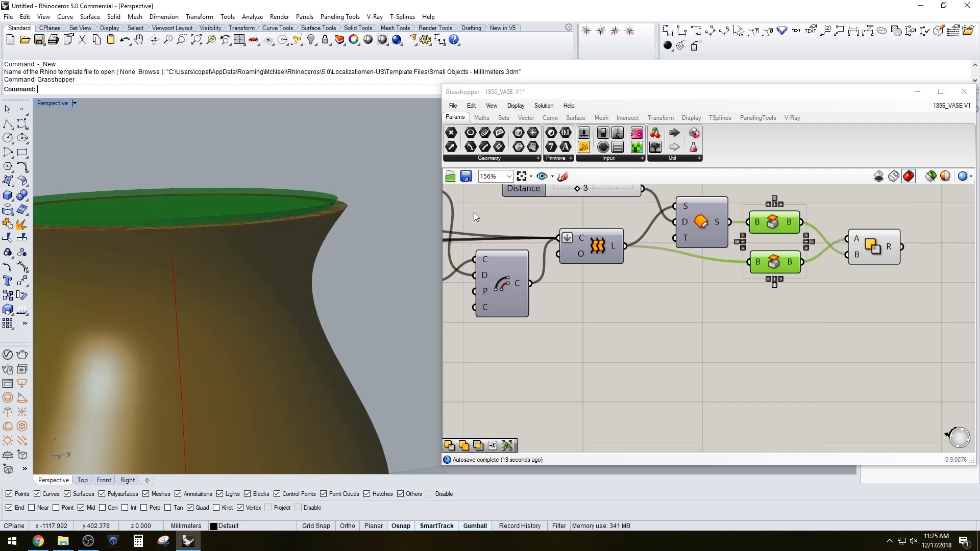
left_click(716, 279)
left_click(777, 232)
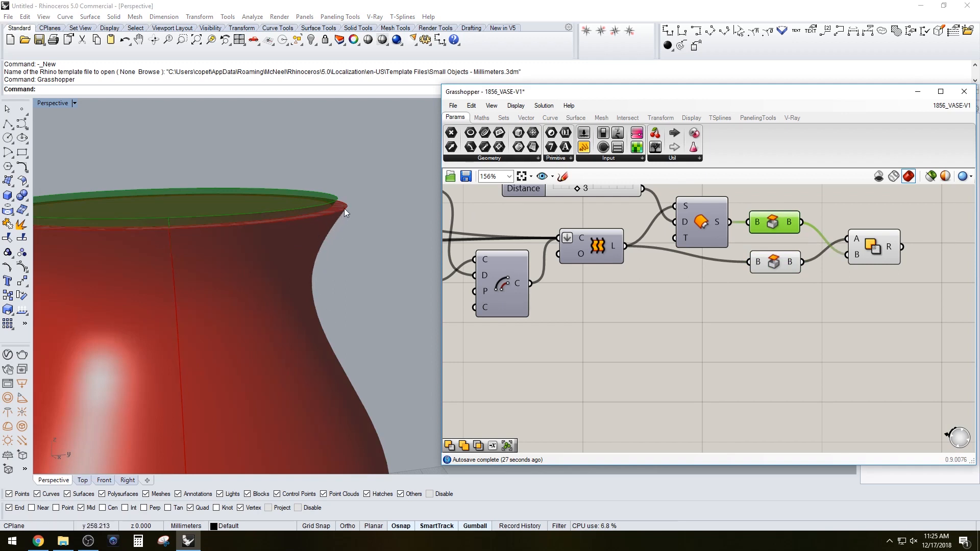
Set the Distance slider driving the arc component to 0
left_click(529, 217)
scroll(647, 278, "up", 1)
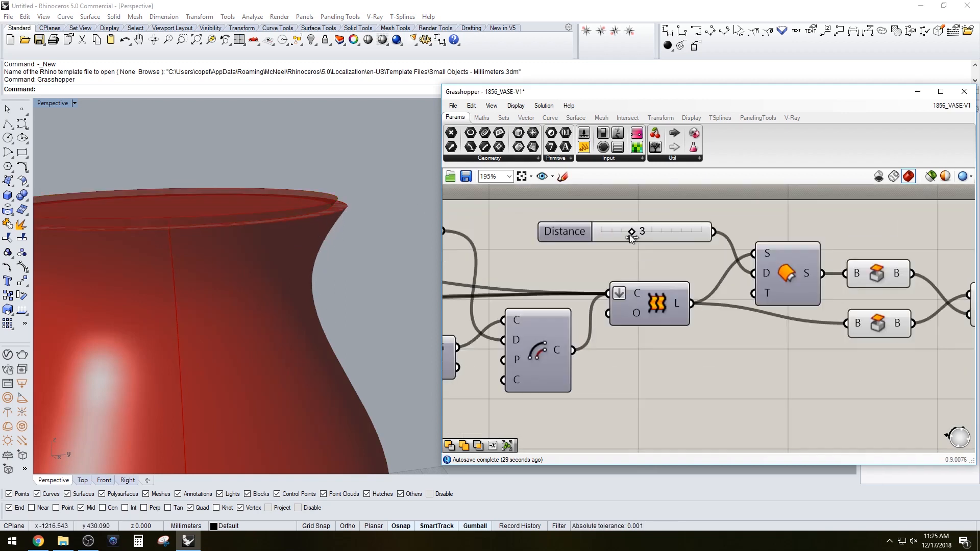
scroll(607, 259, "down", 1)
right_click_drag(545, 281, 755, 275)
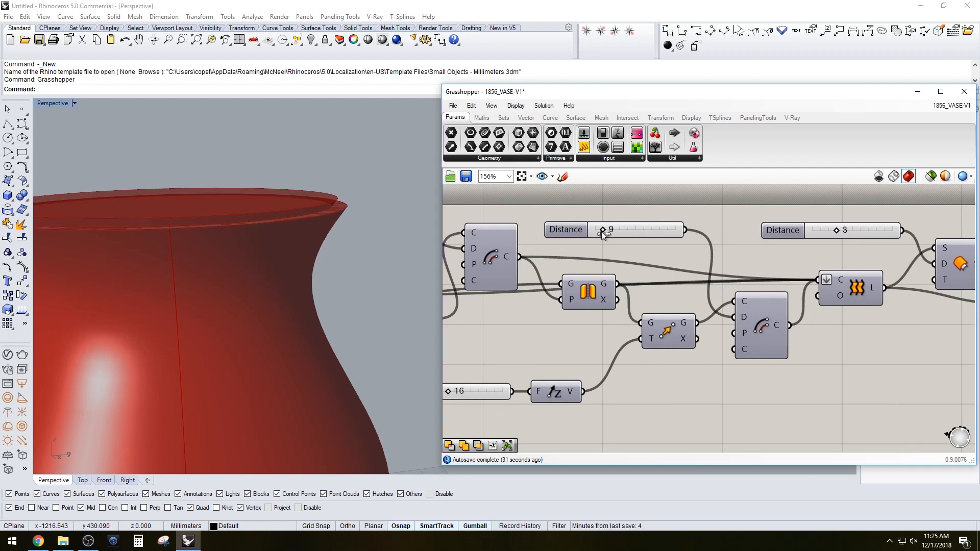
left_click_drag(618, 232, 589, 227)
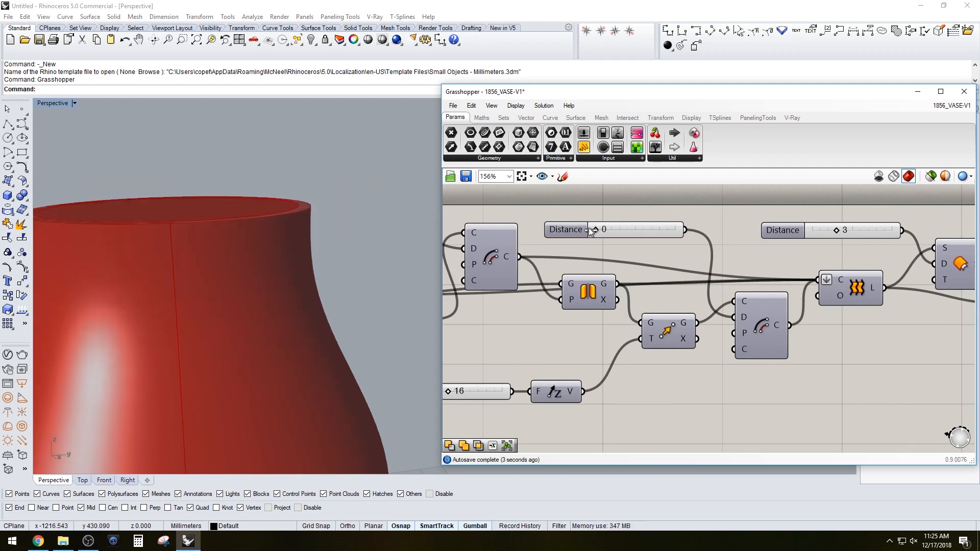
Orbit, pan and zoom to examine the vase rim and wall in the viewport
right_click_drag(265, 226, 270, 265)
scroll(624, 265, "down", 2)
right_click_drag(856, 263, 758, 259)
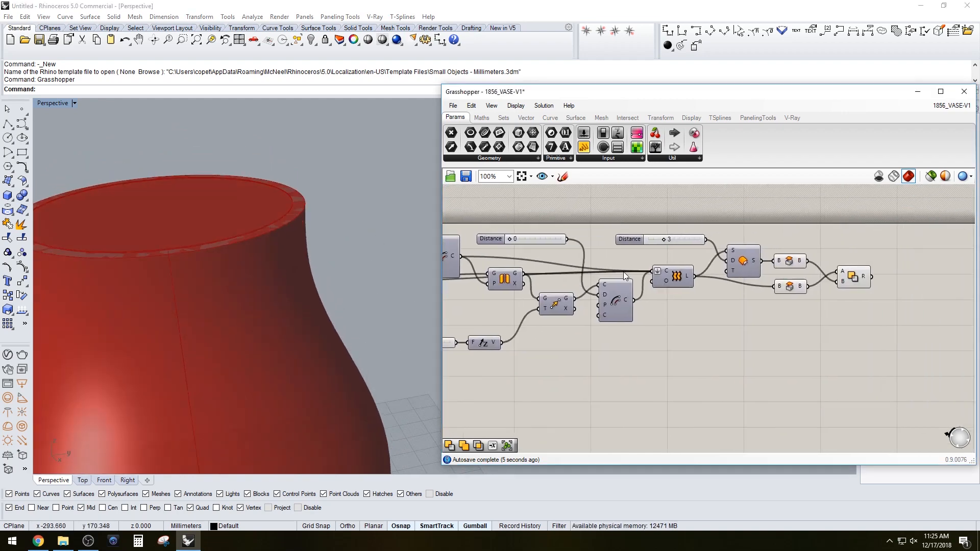
scroll(758, 259, "up", 2)
left_click_drag(807, 320, 798, 256)
middle_click(798, 252)
left_click(829, 222)
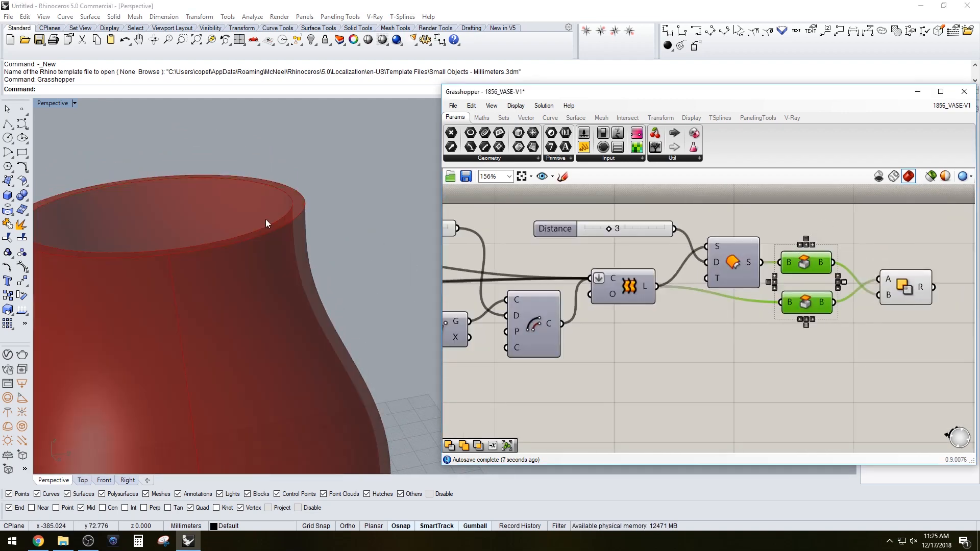
right_click_drag(265, 219, 259, 245)
right_click_drag(525, 274, 669, 291)
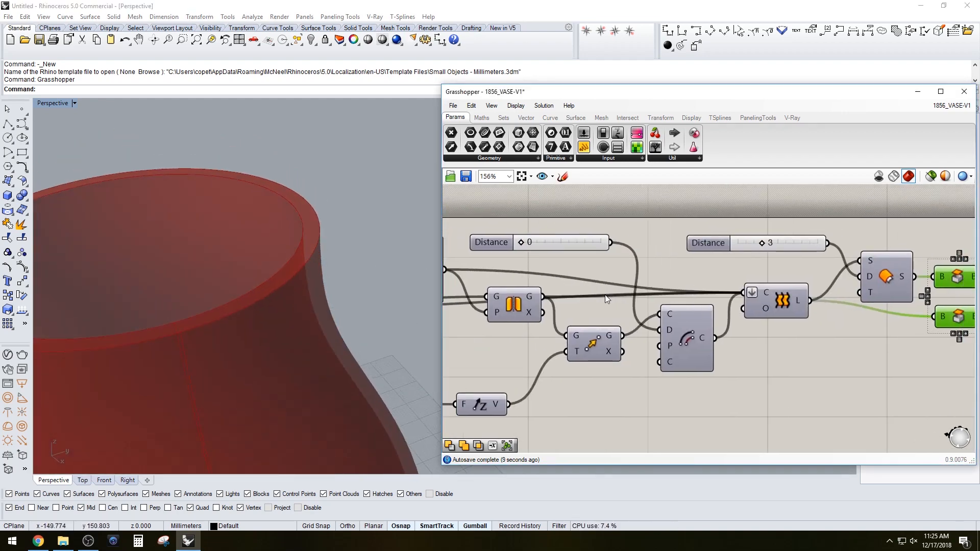
right_click_drag(605, 295, 679, 272)
scroll(569, 238, "up", 2)
Set the arc Distance slider's minimum to -10 and slide its value to -6
left_click(586, 228)
double_click(587, 228)
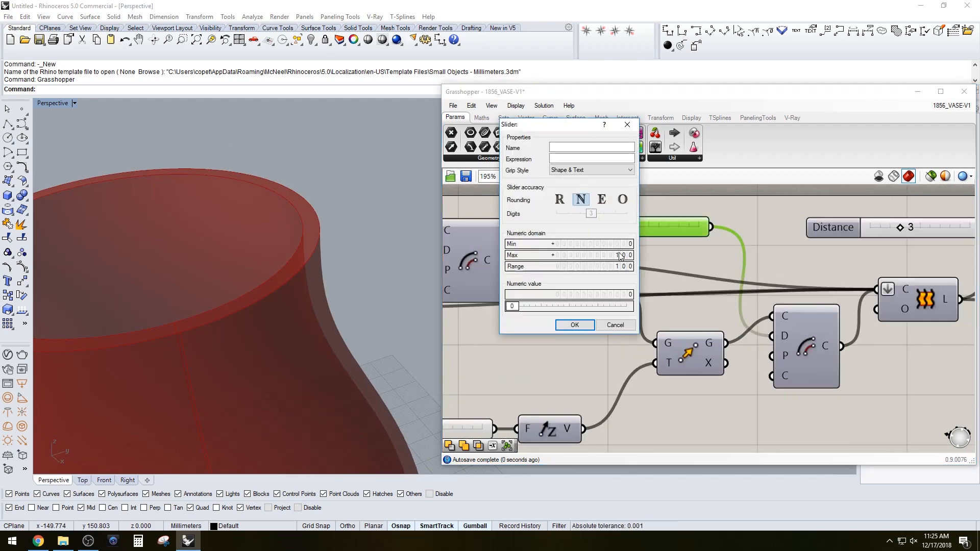
double_click(617, 244)
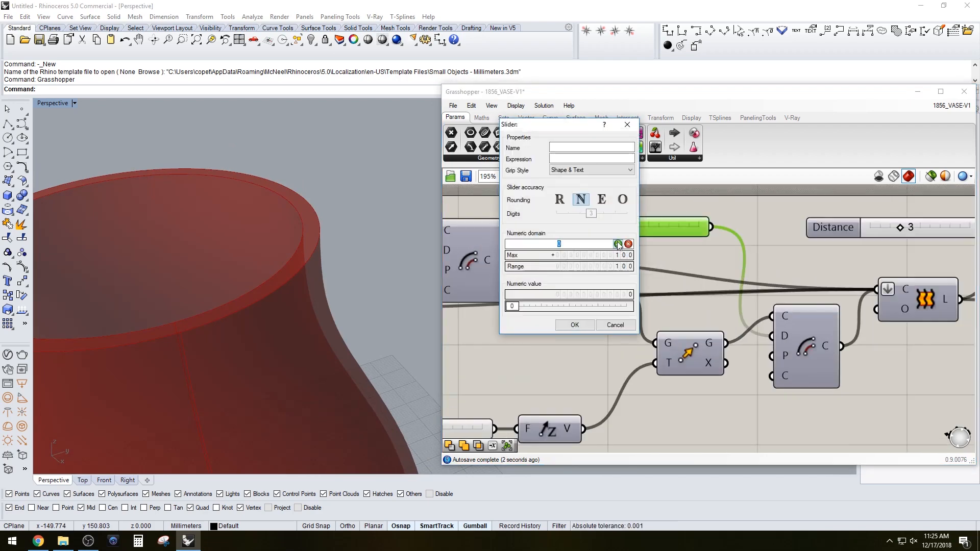
left_click(618, 244)
left_click(562, 325)
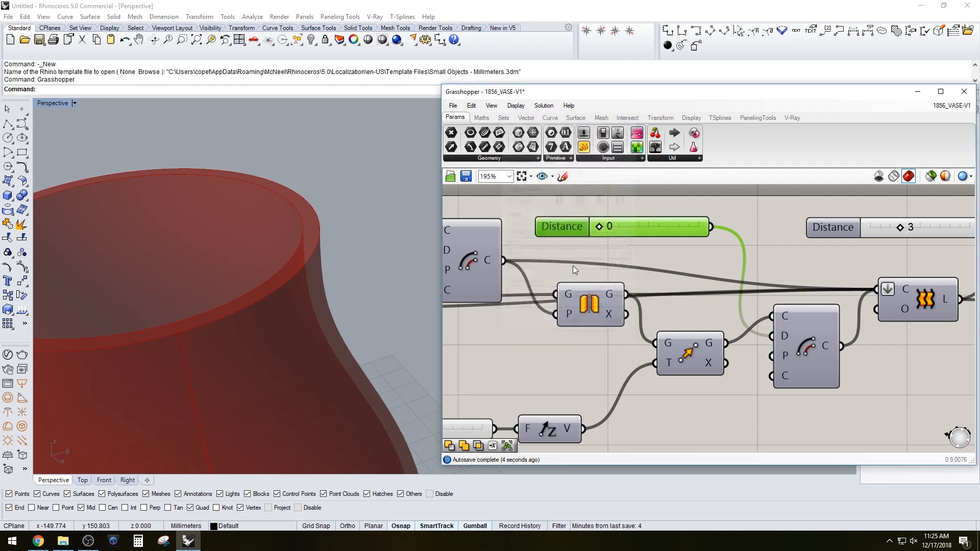
left_click_drag(608, 227, 603, 228)
Reset the arc Distance slider's minimum to 0
scroll(330, 229, "down", 7)
right_click_drag(281, 251, 279, 224)
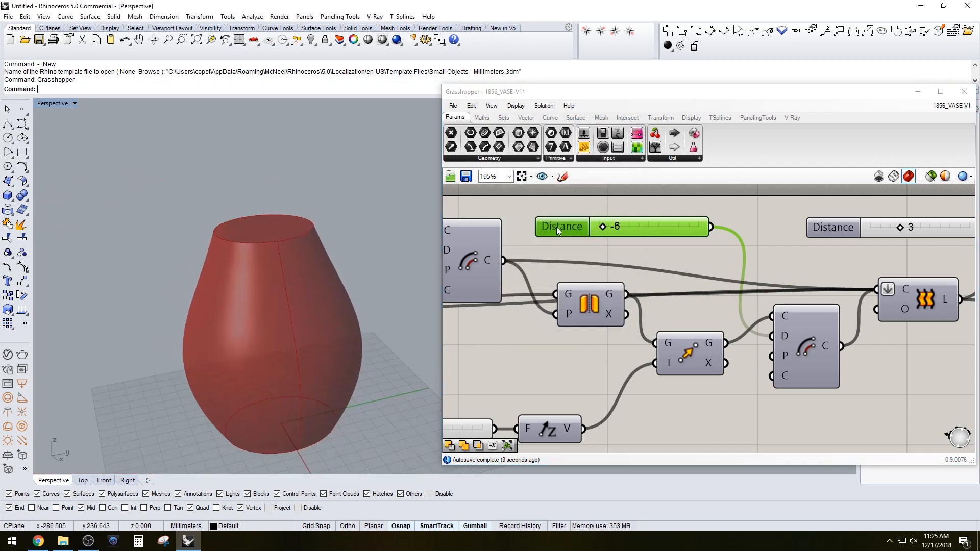
scroll(556, 226, "up", 2)
double_click(555, 228)
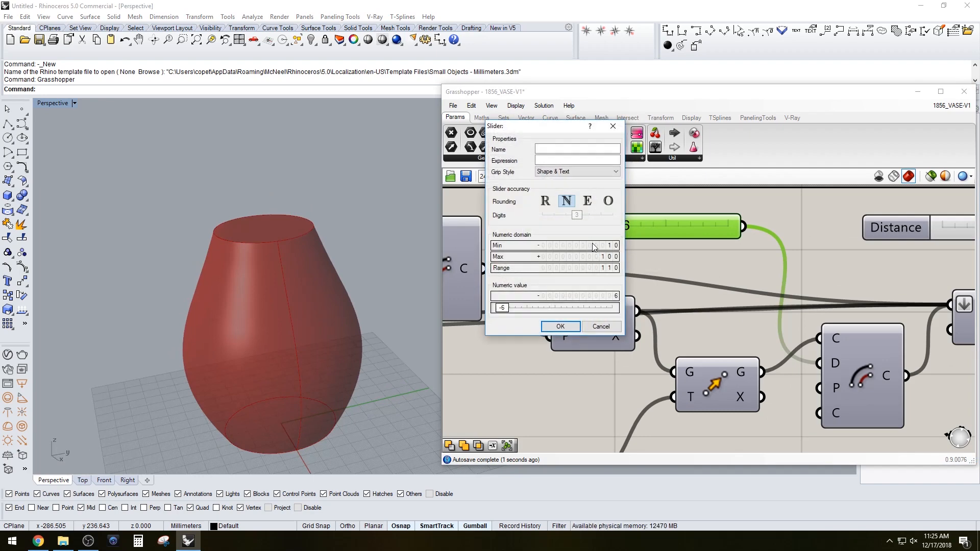
double_click(595, 246)
type("0")
key("Return")
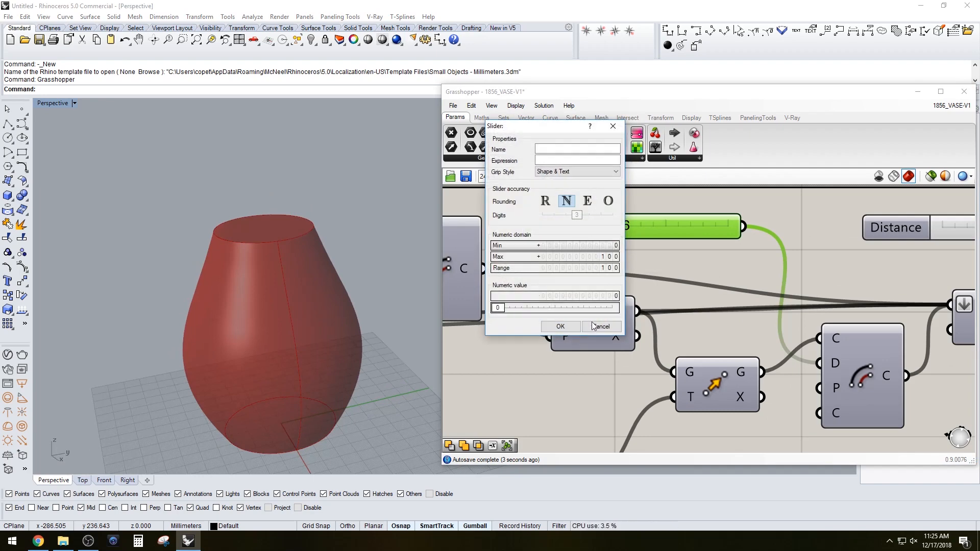
left_click(573, 322)
Set the arc Distance slider's value to 8
scroll(329, 247, "up", 3)
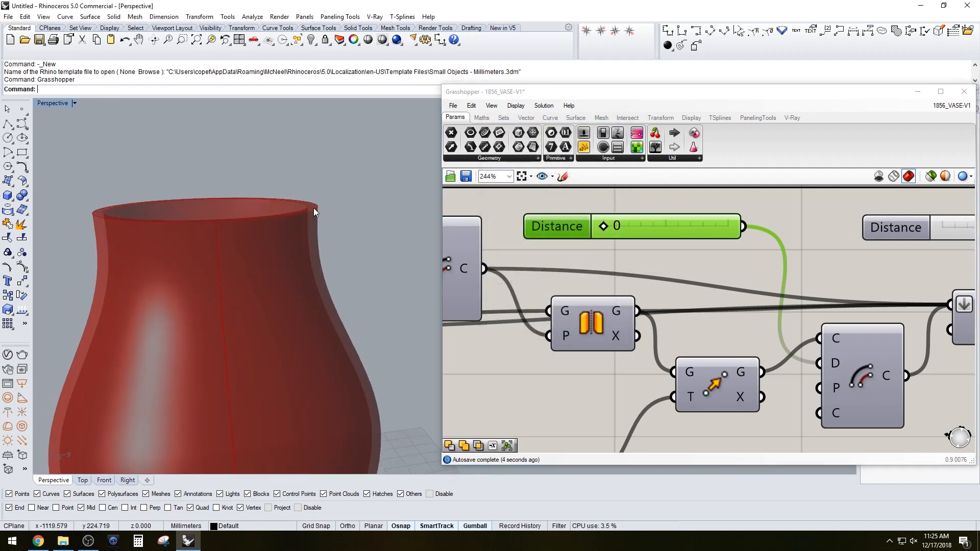
left_click(662, 261)
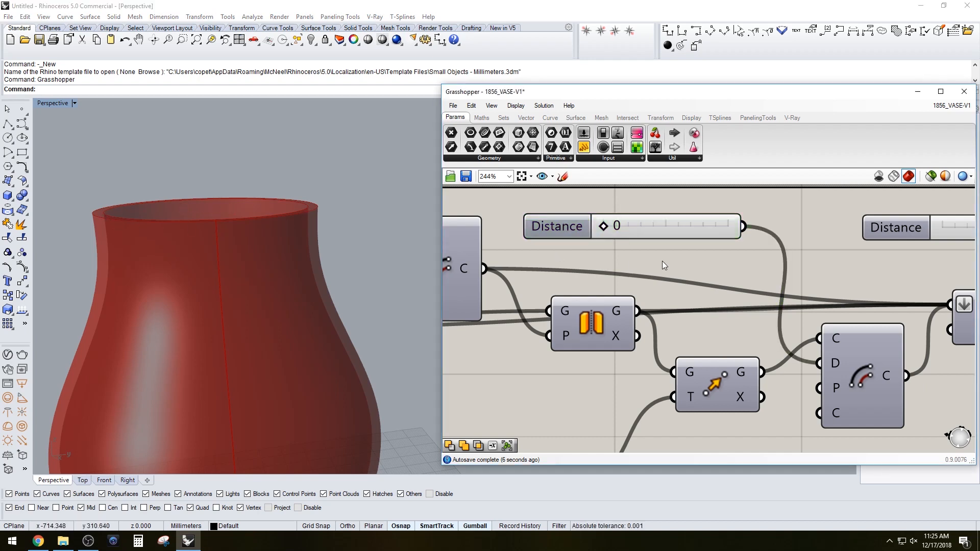
scroll(622, 236, "up", 2)
double_click(648, 234)
type("20")
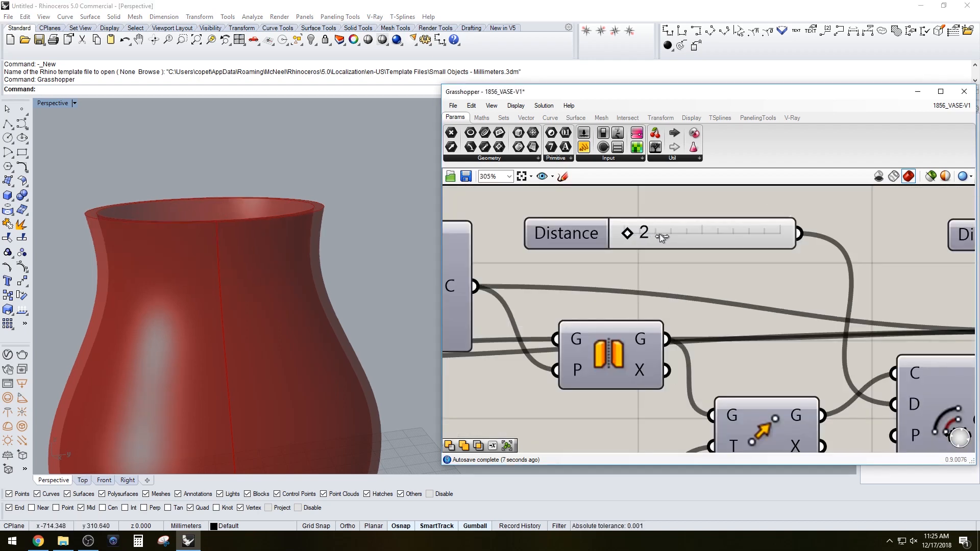
key("Return")
mouse_move(652, 233)
left_mouse_down()
mouse_move(660, 234)
mouse_move(635, 232)
left_mouse_up()
scroll(714, 283, "down", 3)
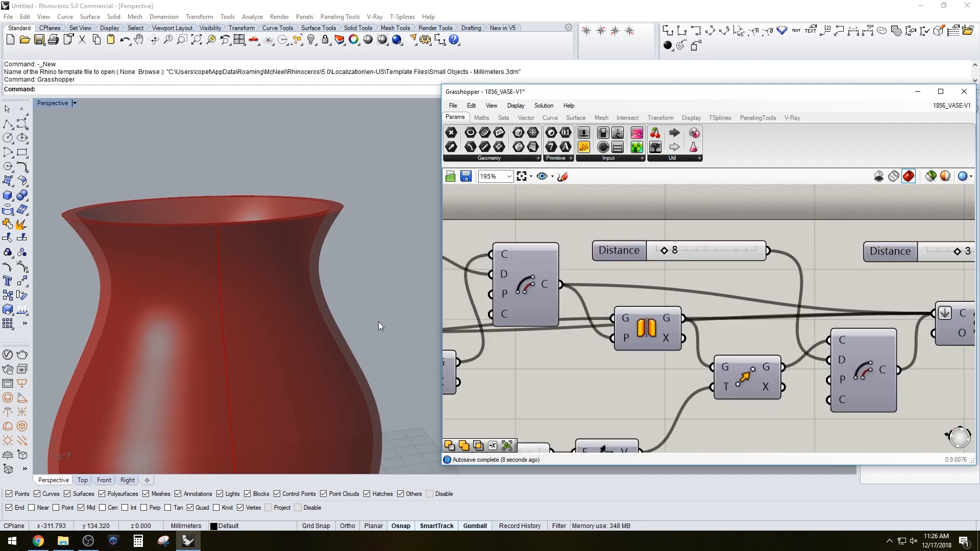
Orbit around the vase and pan the canvas to review the profile sliders
right_click_drag(379, 322, 315, 257)
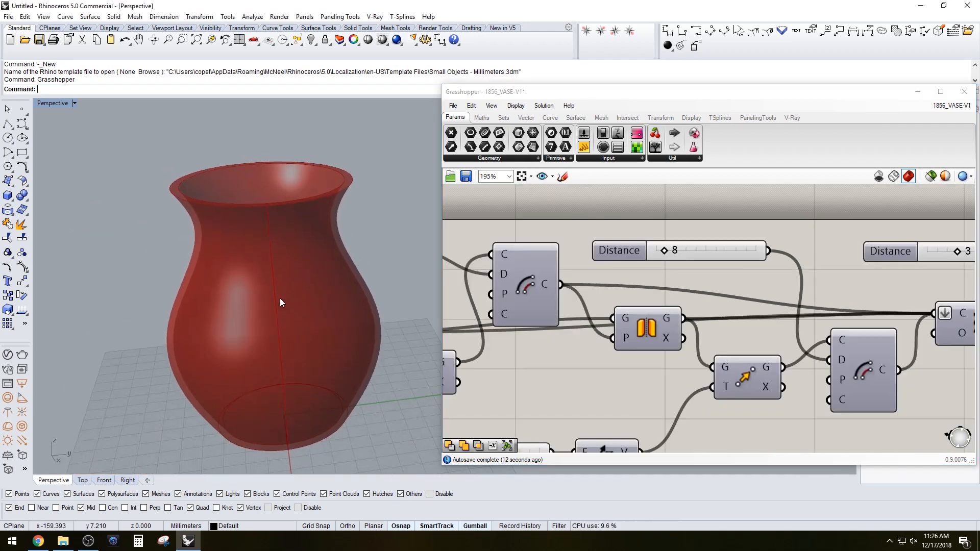
right_click_drag(280, 301, 367, 300)
scroll(619, 393, "down", 1)
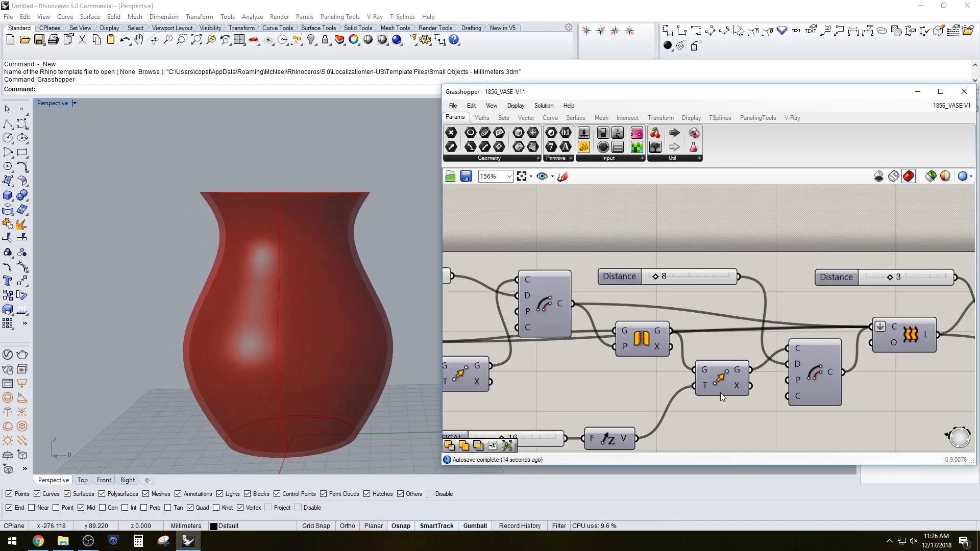
right_click_drag(721, 393, 684, 356)
mouse_move(364, 364)
right_mouse_down()
mouse_move(359, 389)
mouse_move(374, 329)
mouse_move(362, 357)
right_mouse_up()
scroll(361, 358, "up", 2)
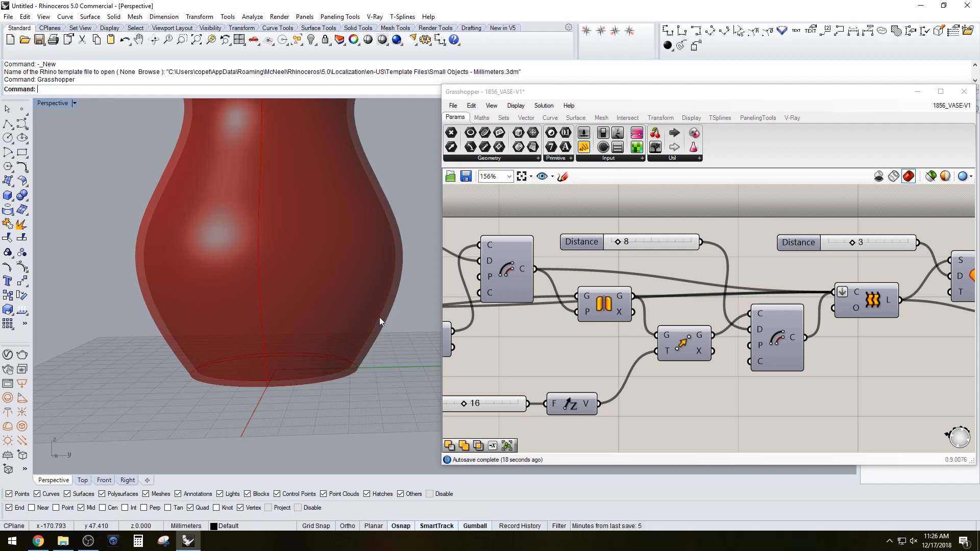
right_click_drag(449, 369, 631, 339)
right_click_drag(449, 350, 612, 346)
scroll(613, 346, "down", 1)
scroll(613, 346, "up", 2)
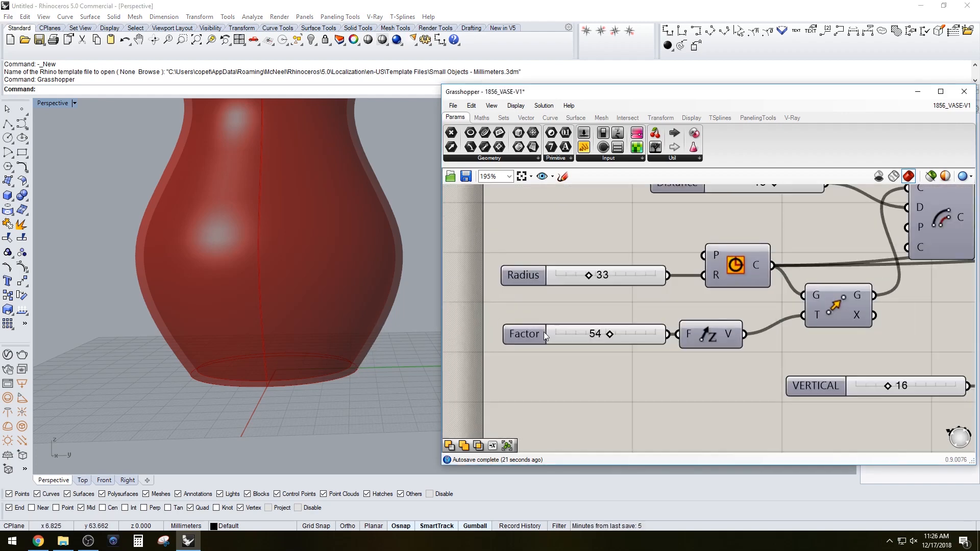
left_click(525, 280)
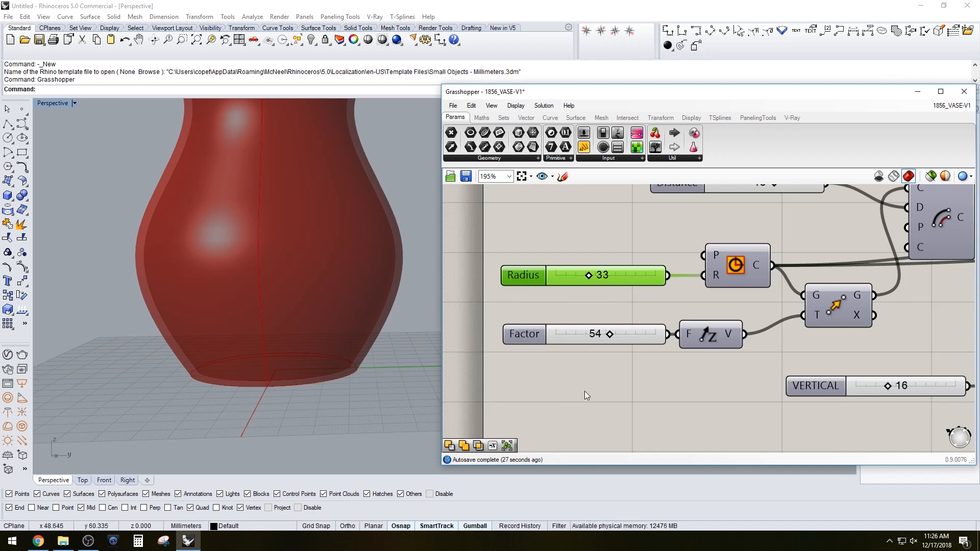
scroll(587, 396, "down", 5)
scroll(796, 367, "up", 4)
Select the Solid Difference component and orbit the viewport to inspect the resulting hollow vase
left_click(777, 290)
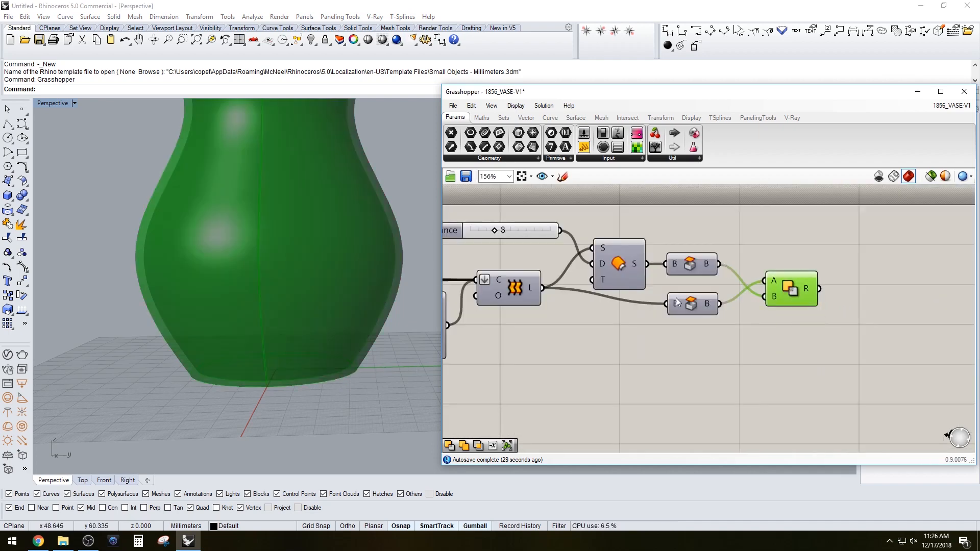
scroll(360, 186, "down", 4)
right_click_drag(359, 187, 374, 218)
left_click(753, 322)
left_click_drag(794, 289, 783, 287)
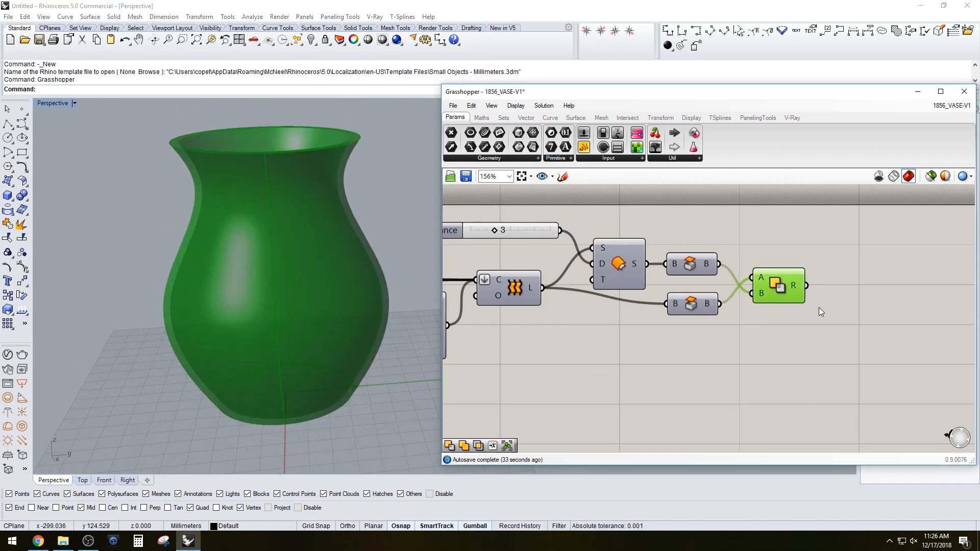
left_click(819, 307)
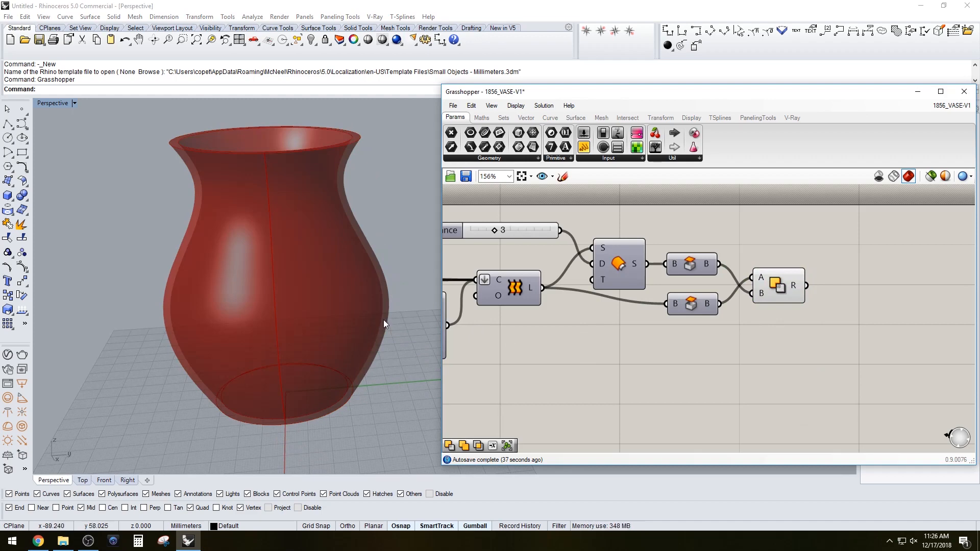
left_click(785, 289)
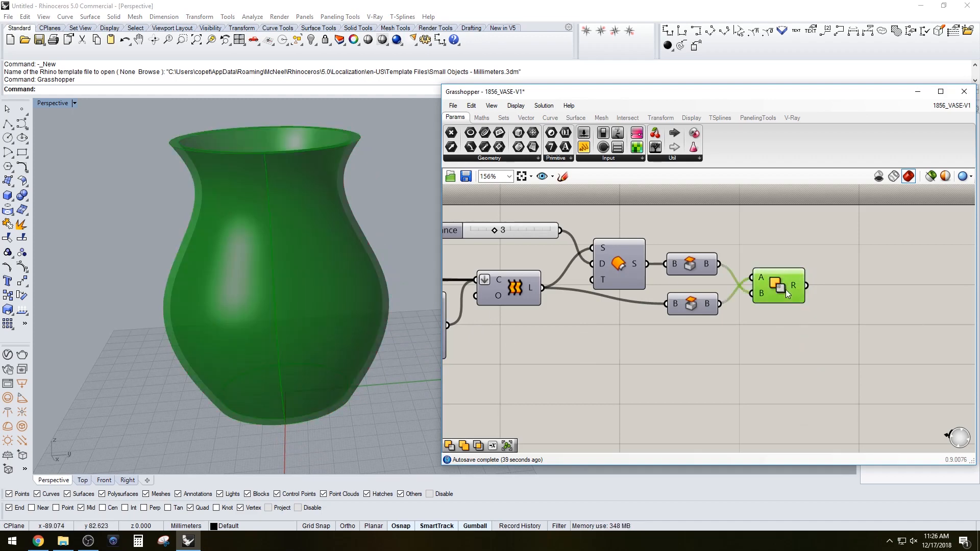
right_click_drag(825, 359, 830, 345)
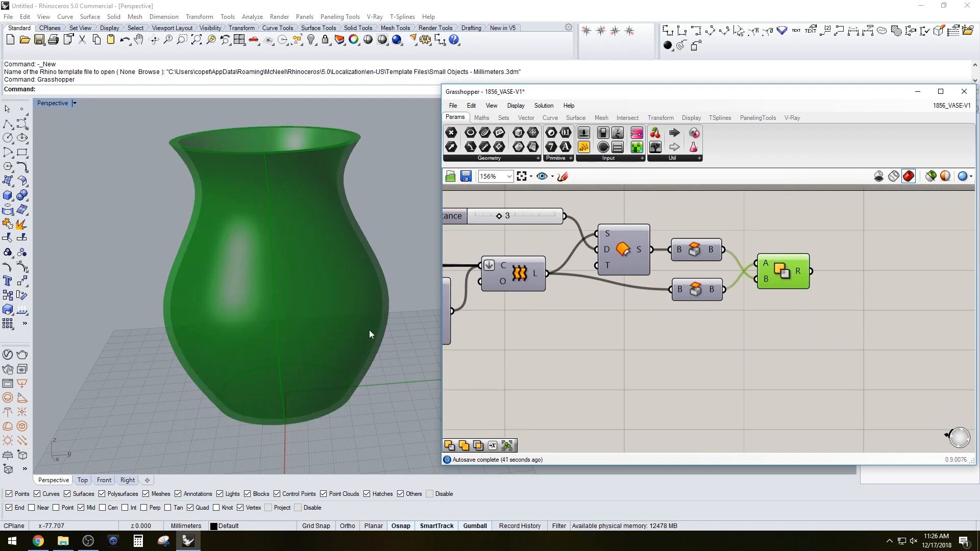
right_click_drag(369, 330, 384, 261)
right_click_drag(390, 333, 378, 351)
left_click(533, 368)
right_click_drag(271, 290, 287, 265)
scroll(653, 337, "down", 1)
right_click_drag(746, 319, 743, 304)
scroll(743, 303, "down", 3)
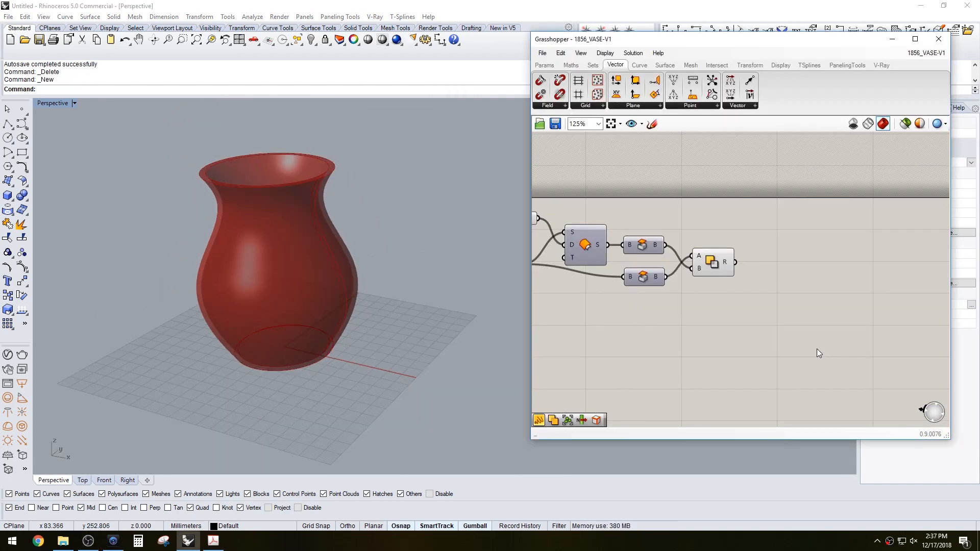
Add a Surface Frames component to the canvas
right_click_drag(344, 294, 360, 308)
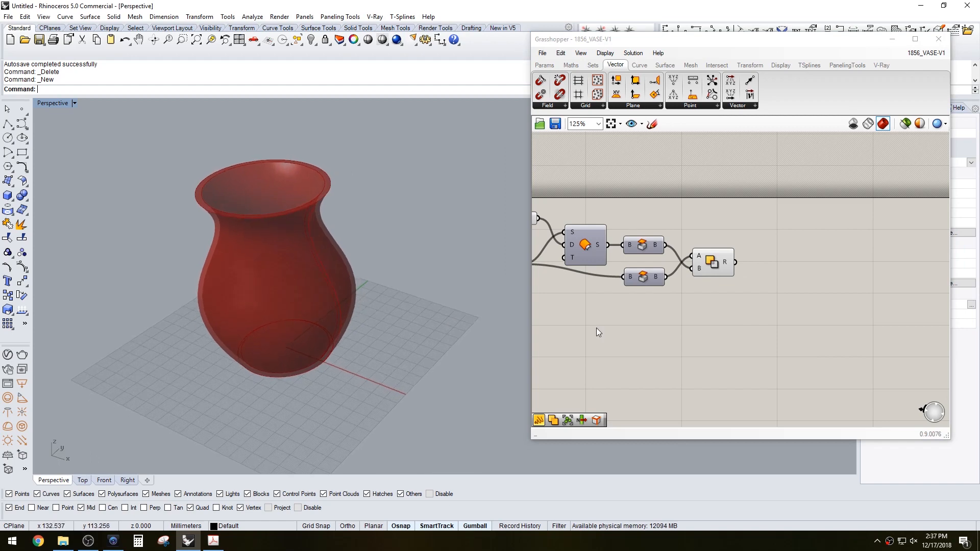
double_click(809, 327)
type("FRAME")
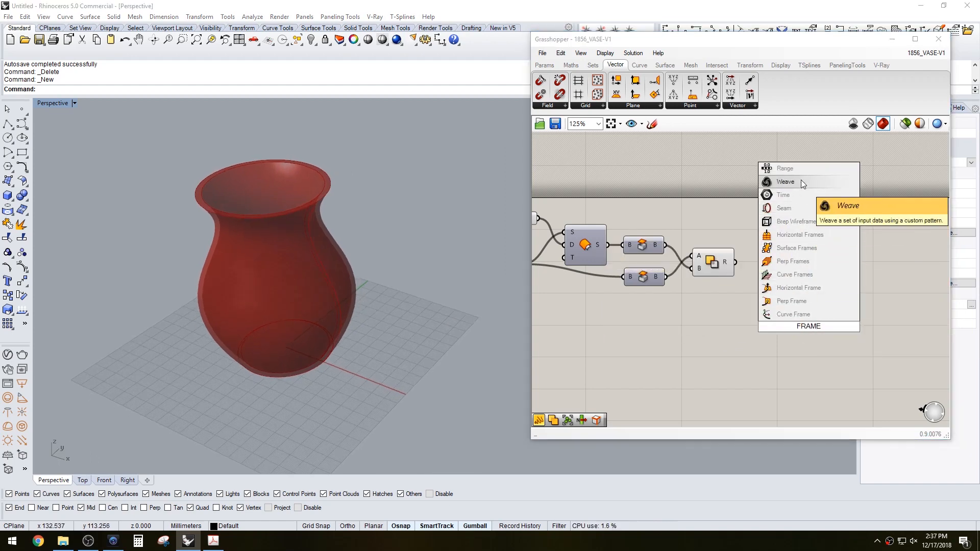
left_click(794, 248)
left_click_drag(809, 329, 823, 251)
Try to wire the Solid Difference result into Surface Frames and reposition the Surface Frames component
left_click(736, 287)
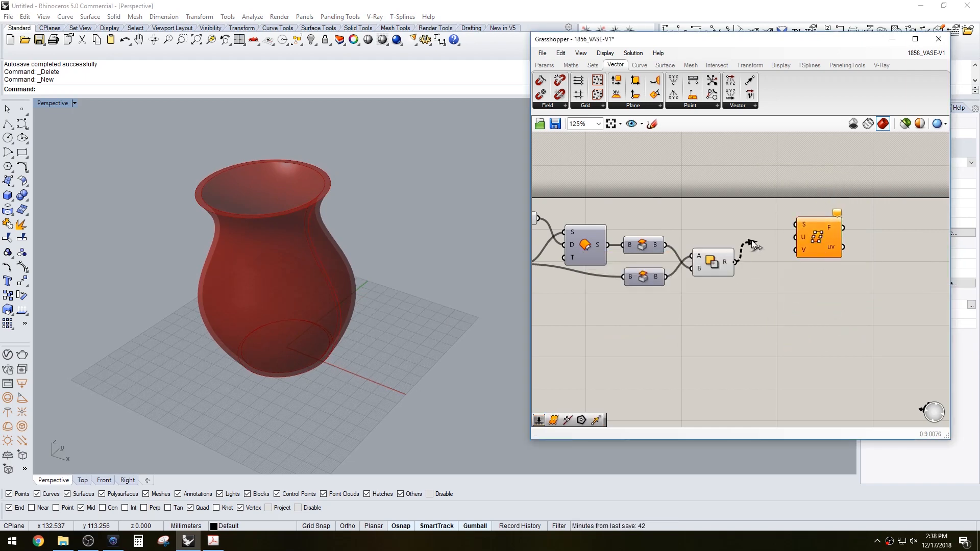
left_click_drag(753, 245, 760, 234)
scroll(711, 274, "down", 3)
left_click(886, 242)
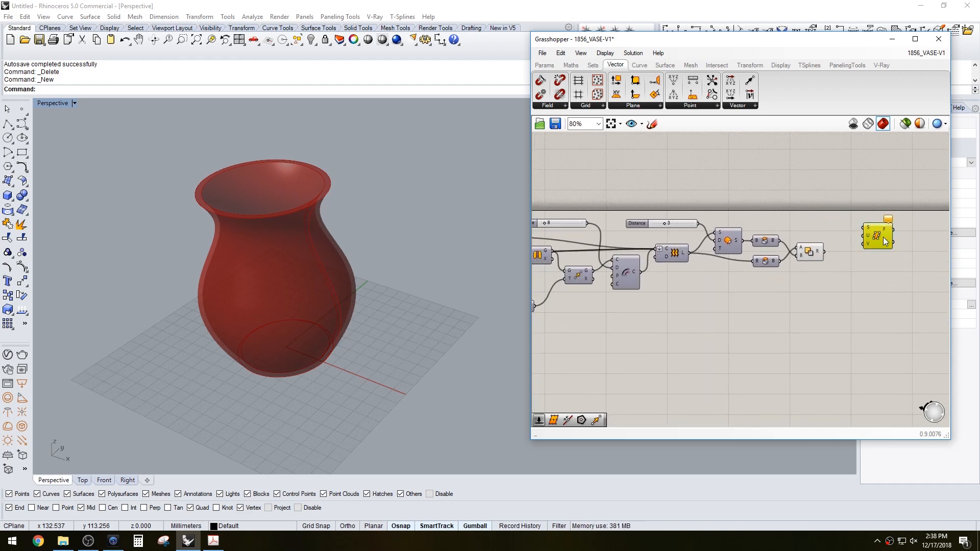
left_click_drag(885, 241, 899, 284)
right_click_drag(866, 309, 822, 282)
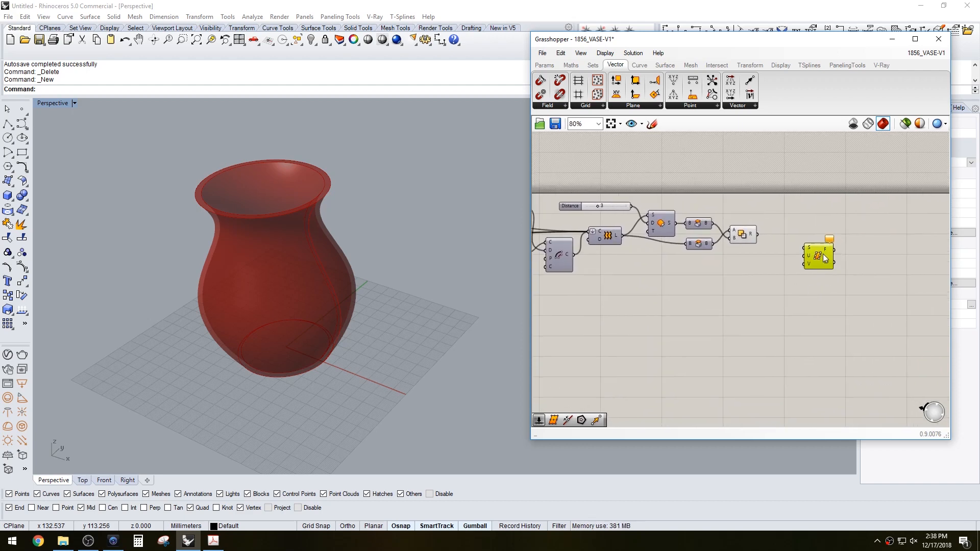
Add an Offset component below the Surface Frames component
double_click(808, 296)
type("off")
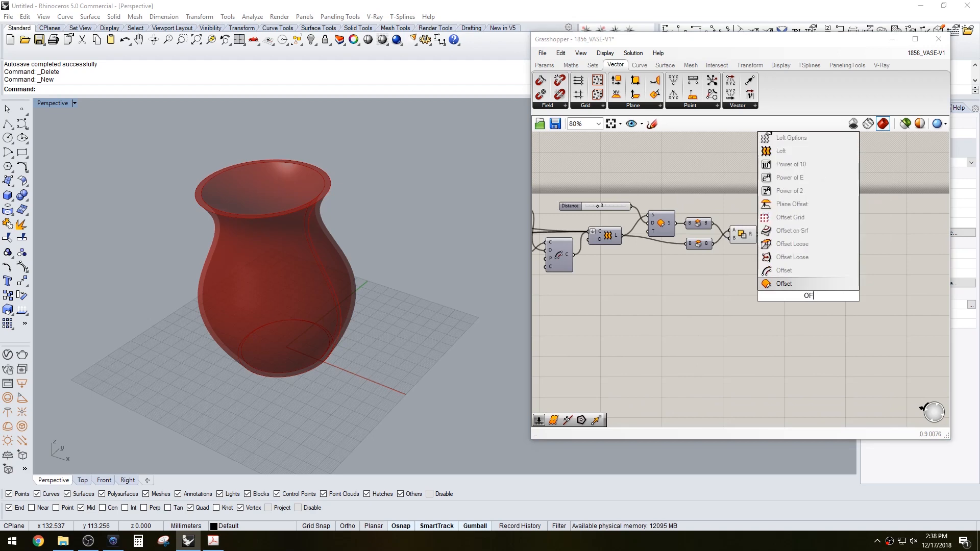
left_click(785, 271)
right_click_drag(702, 276, 697, 250)
scroll(680, 274, "down", 1)
left_click(709, 227)
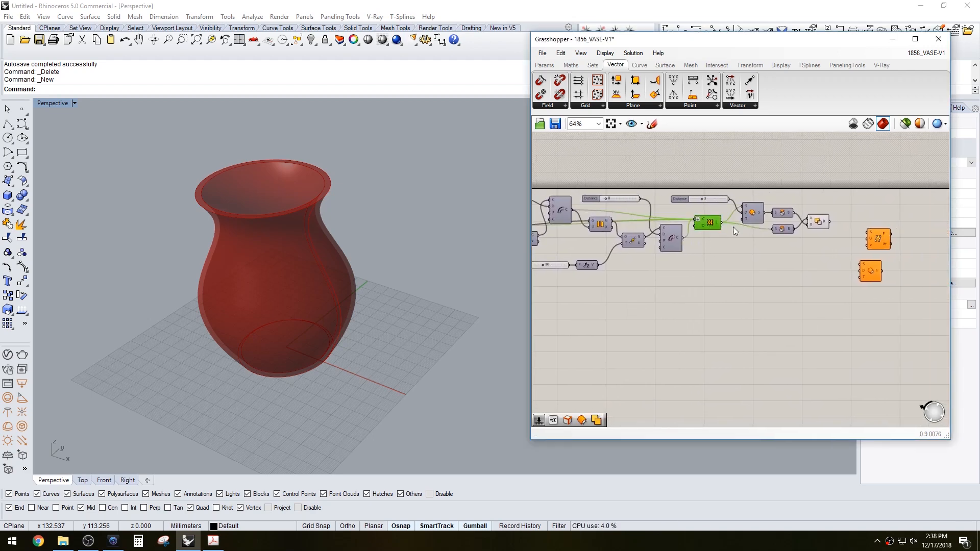
right_click_drag(752, 216, 708, 224)
left_click(708, 225)
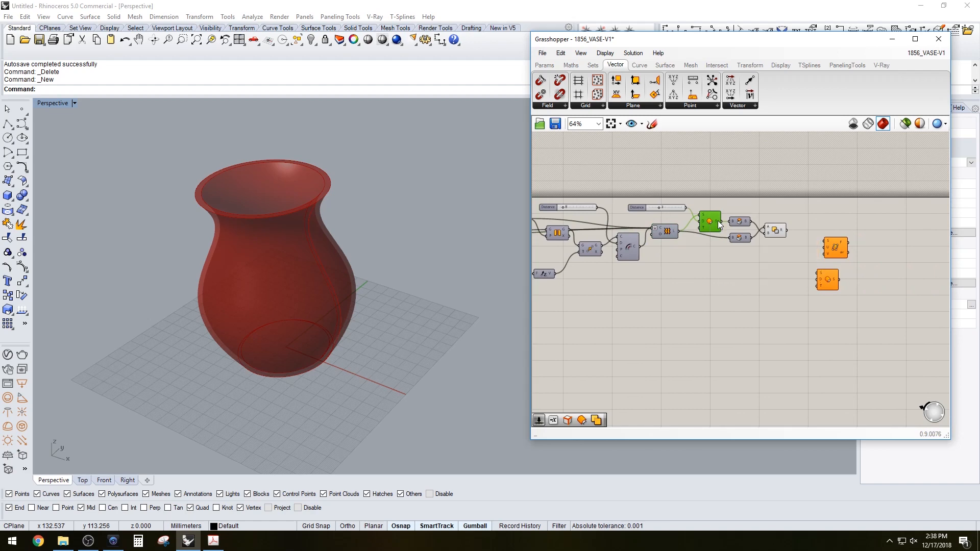
Wire the vase surface into the Offset component and add a Negative component for its distance
left_click_drag(680, 232, 819, 275)
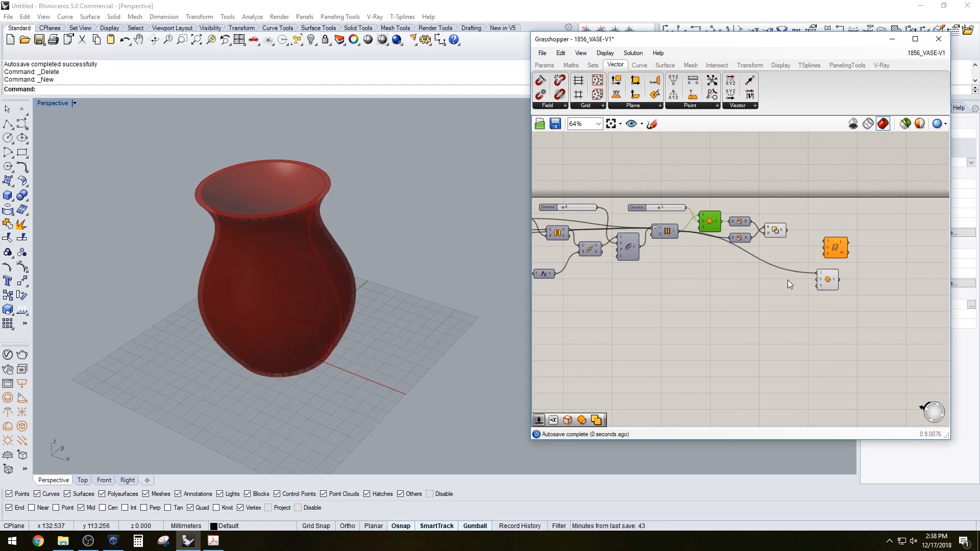
double_click(754, 292)
type("NEG")
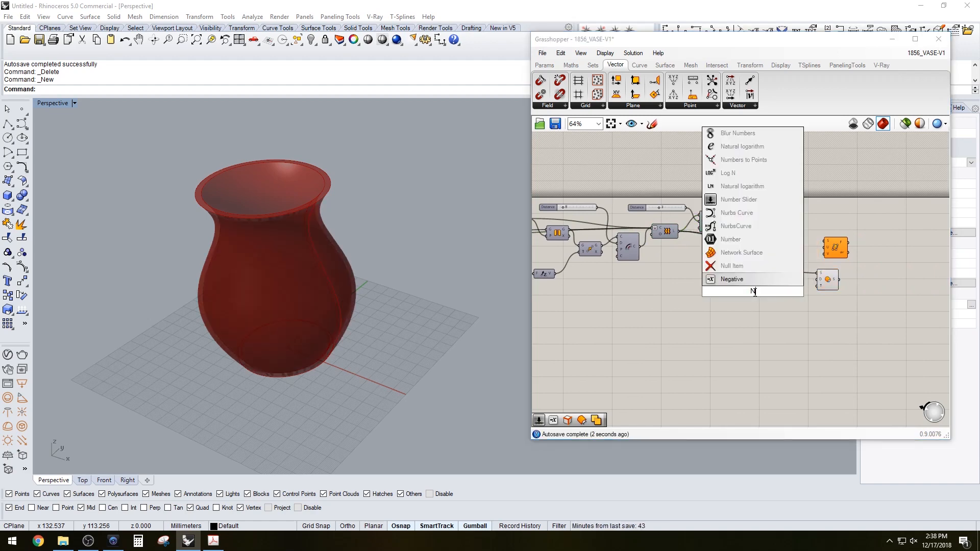
left_click(740, 280)
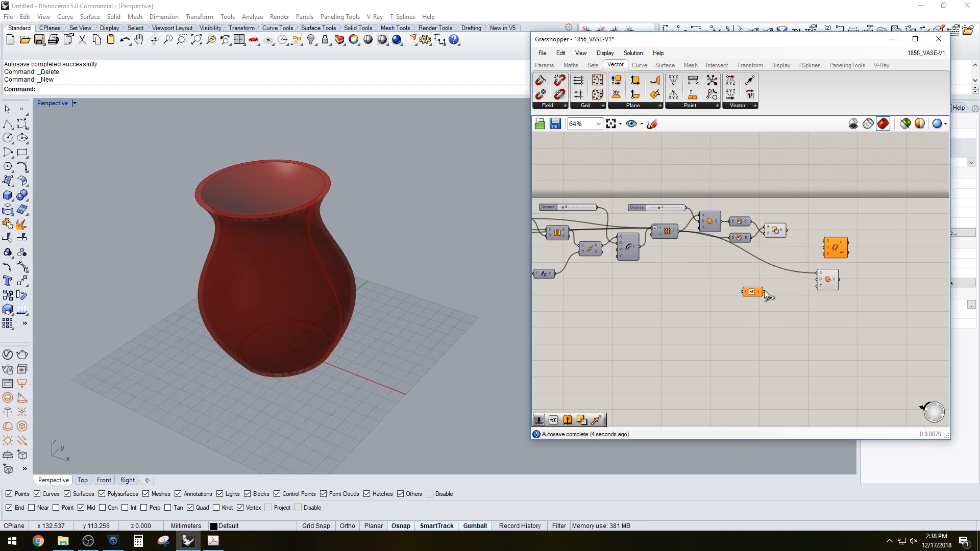
left_click(753, 292)
scroll(770, 293, "up", 3)
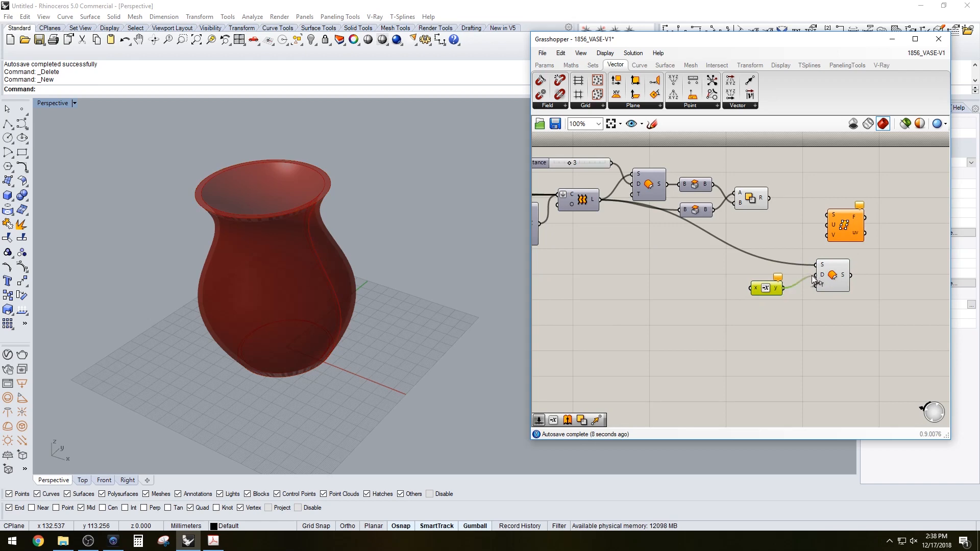
left_click_drag(811, 275, 815, 275)
Create a number slider set to 2, wire it through Negative into the Offset distance, and orbit to inspect
double_click(693, 298)
type("2")
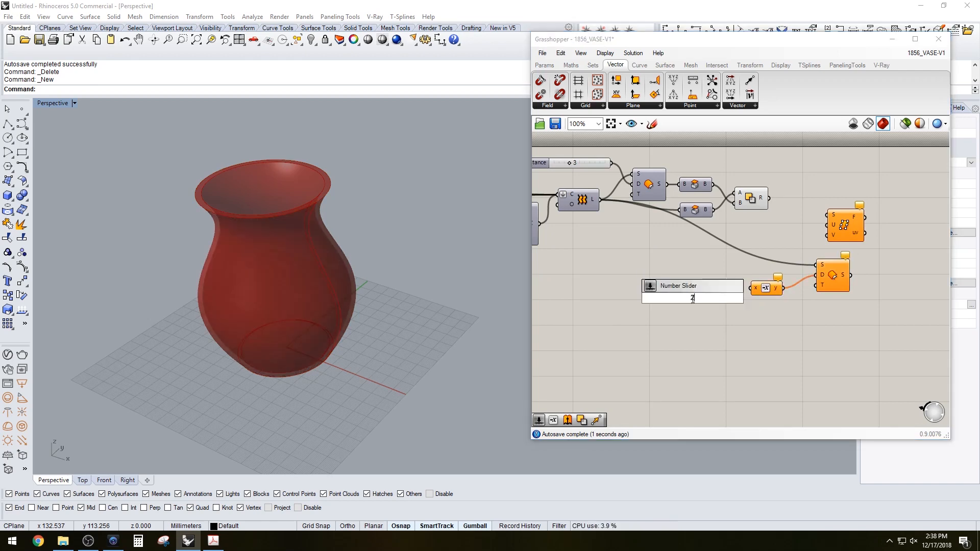
key("Return")
left_click_drag(661, 299, 622, 295)
left_click_drag(696, 294, 749, 289)
left_click(830, 278)
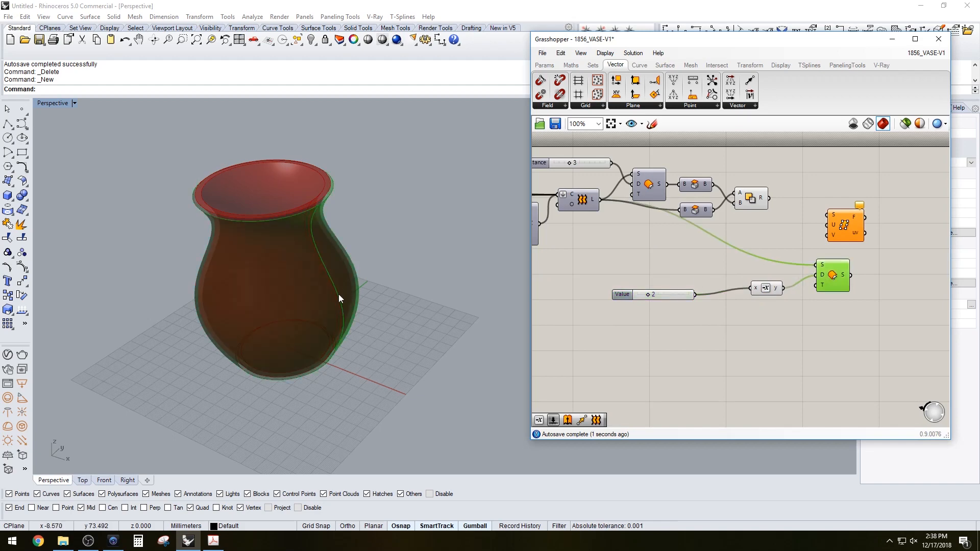
right_click_drag(339, 294, 377, 302)
left_click(638, 325)
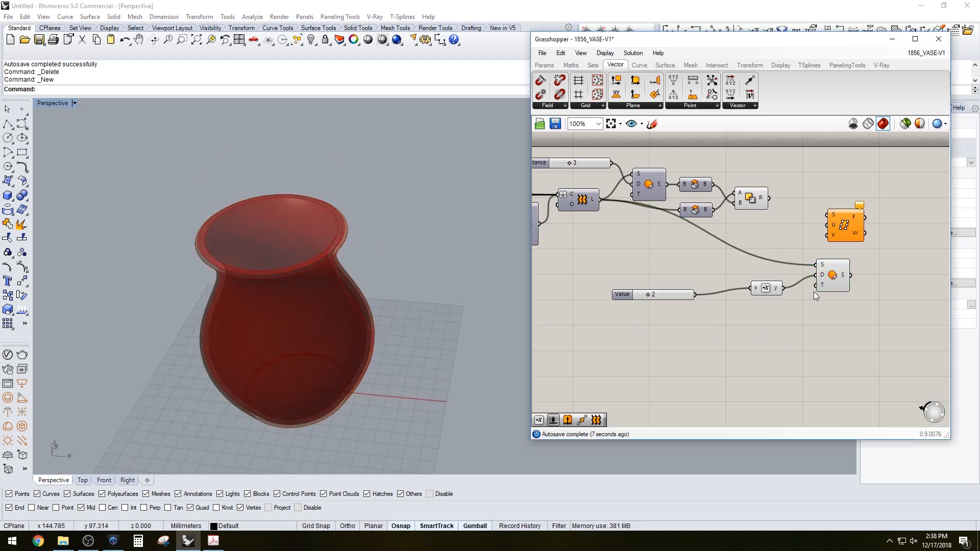
Duplicate the Offset component, feed it the other vase surface, and connect the 2 slider as its distance
left_click_drag(836, 279, 842, 277)
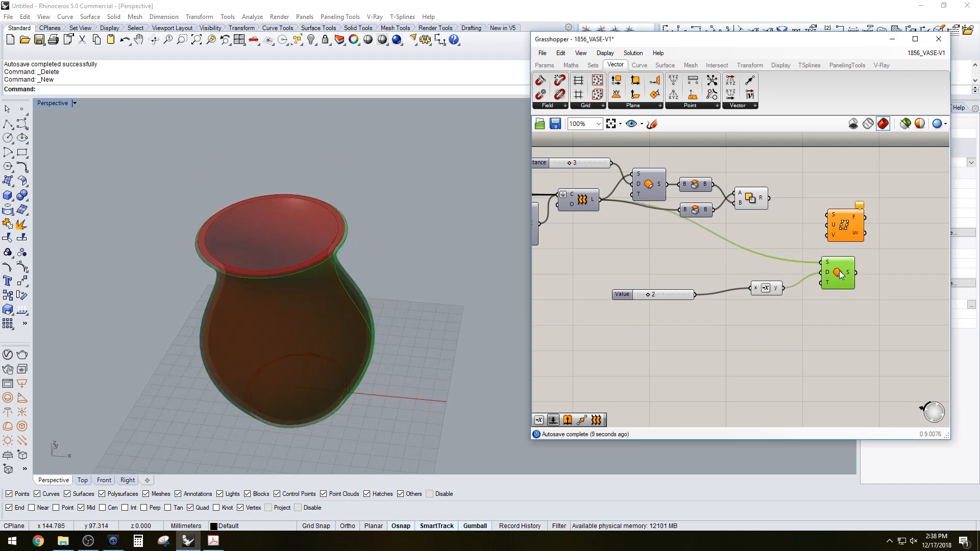
scroll(834, 339, "down", 2)
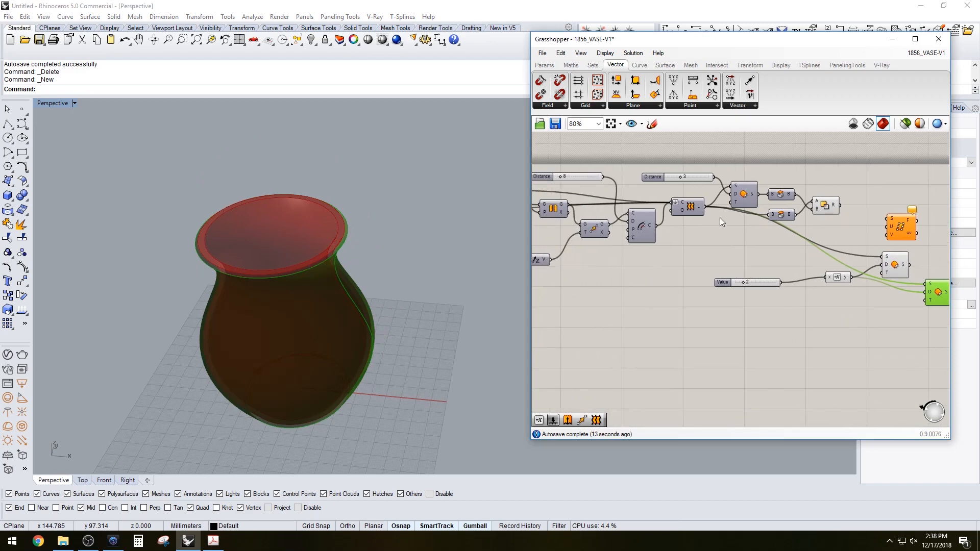
right_click_drag(719, 218, 602, 225)
left_click_drag(639, 201, 765, 280)
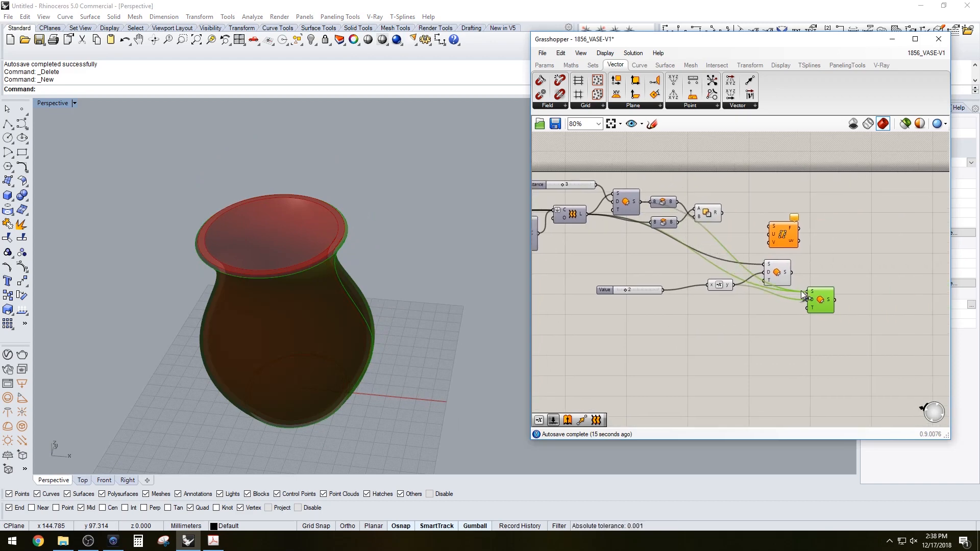
scroll(788, 293, "up", 2)
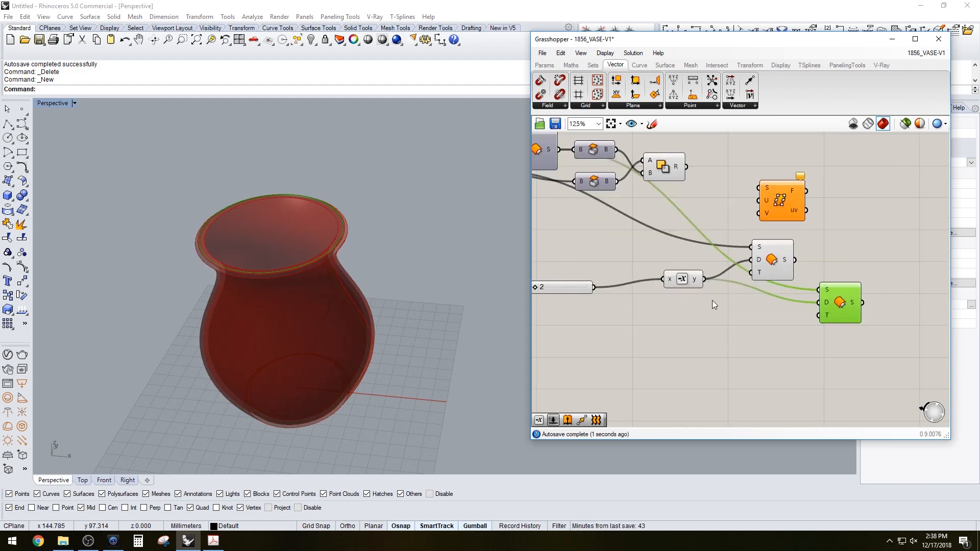
left_click_drag(662, 296, 775, 299)
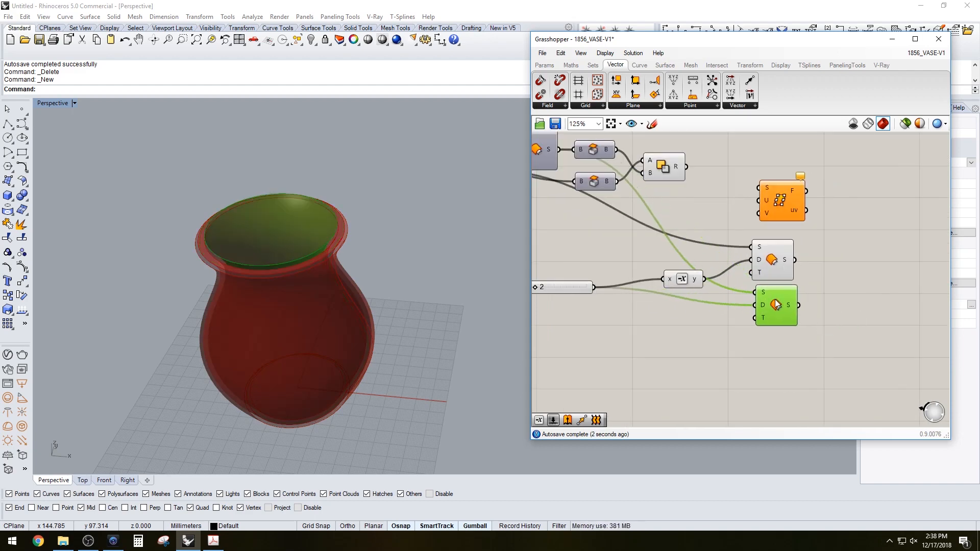
Reposition Surface Frames and wire a new slider set to 8 into its U and V counts
left_click(779, 260)
left_click_drag(831, 345, 776, 251)
left_click_drag(776, 258, 759, 252)
left_click_drag(780, 202, 856, 205)
double_click(754, 216)
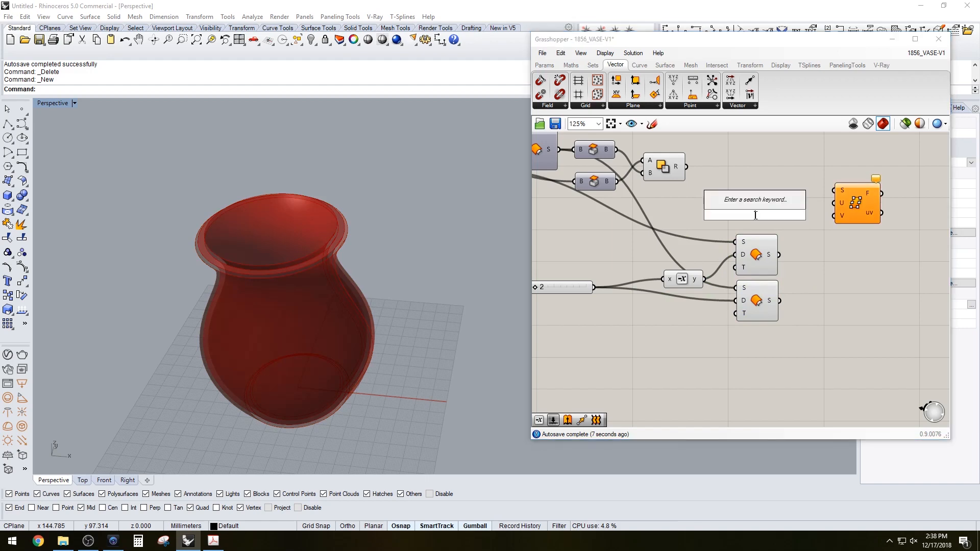
type("8")
key("Return")
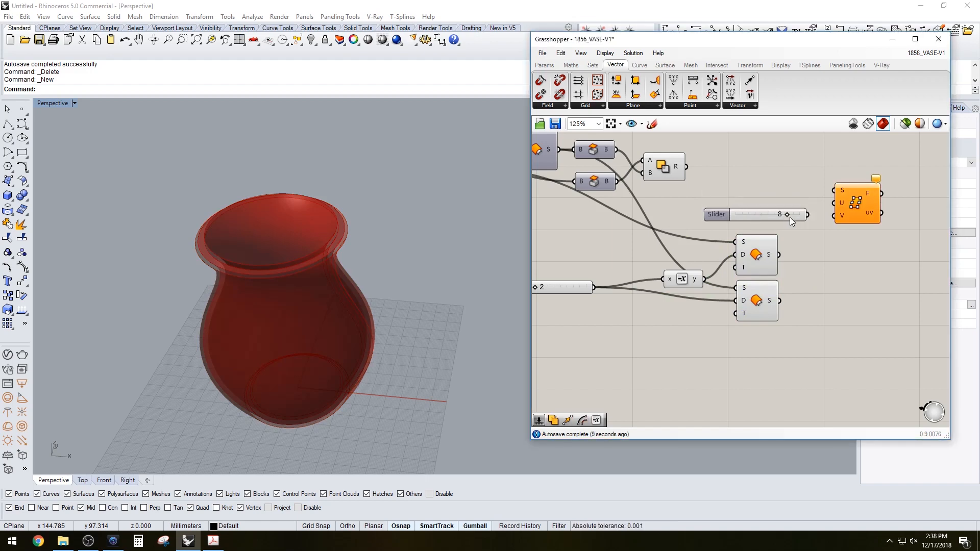
left_click_drag(813, 214, 834, 202)
left_click_drag(722, 216, 687, 341)
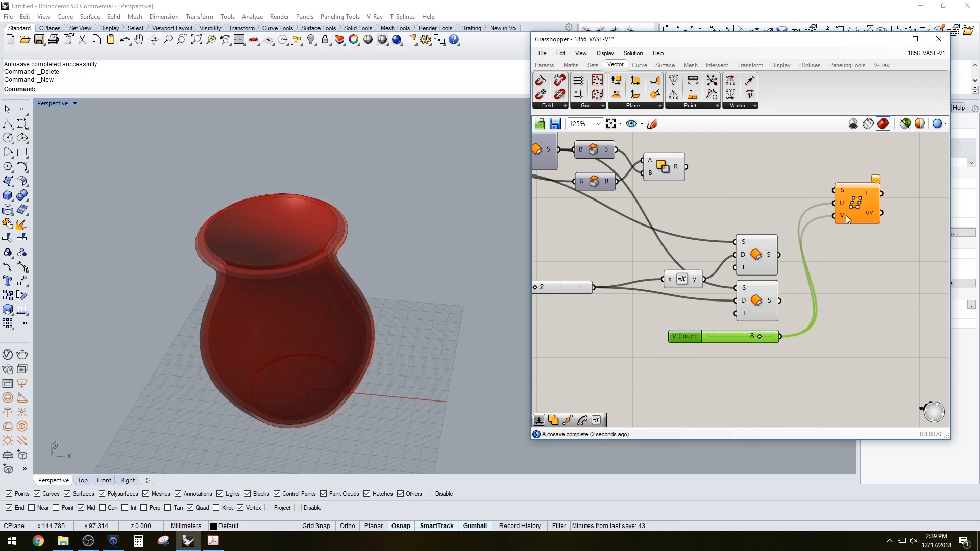
Duplicate Surface Frames and connect each Offset result to its own Surface Frames input, orbiting to inspect
left_click_drag(853, 203, 859, 306)
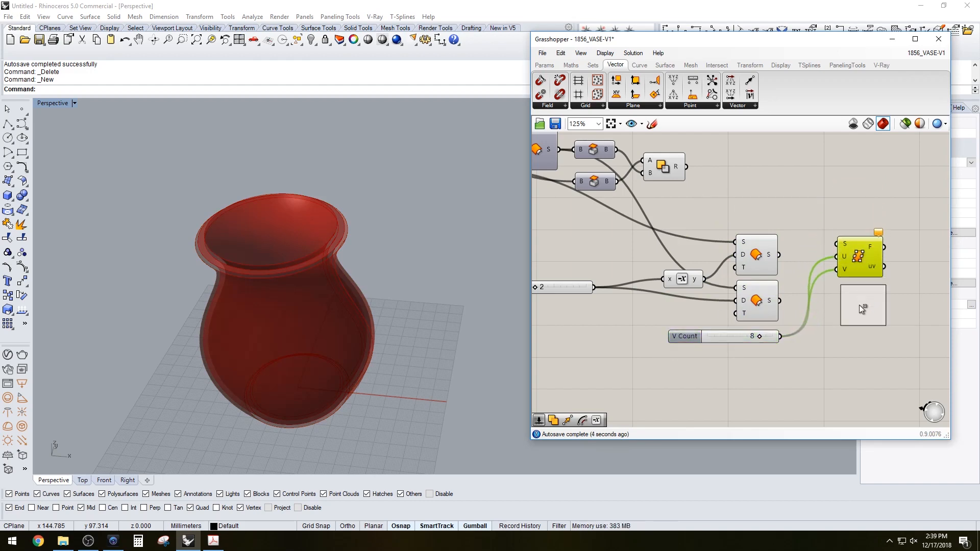
left_click_drag(781, 256, 838, 244)
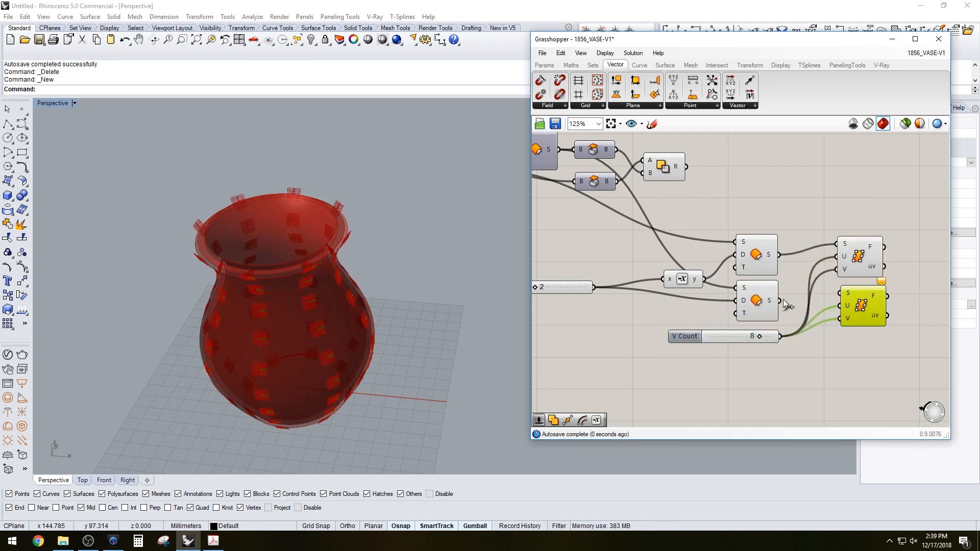
left_click_drag(779, 300, 839, 293)
right_click_drag(423, 348, 366, 324)
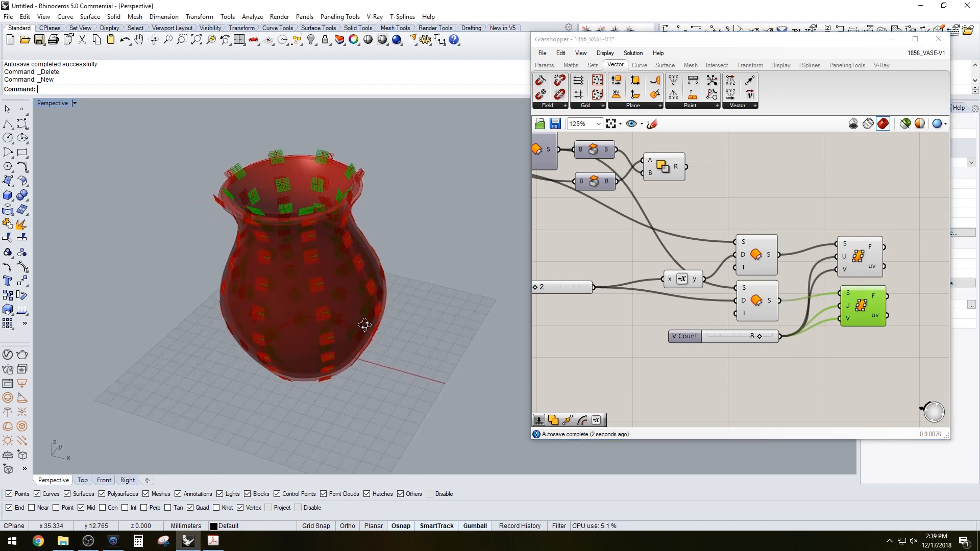
left_click(700, 198)
right_click_drag(391, 243, 419, 225)
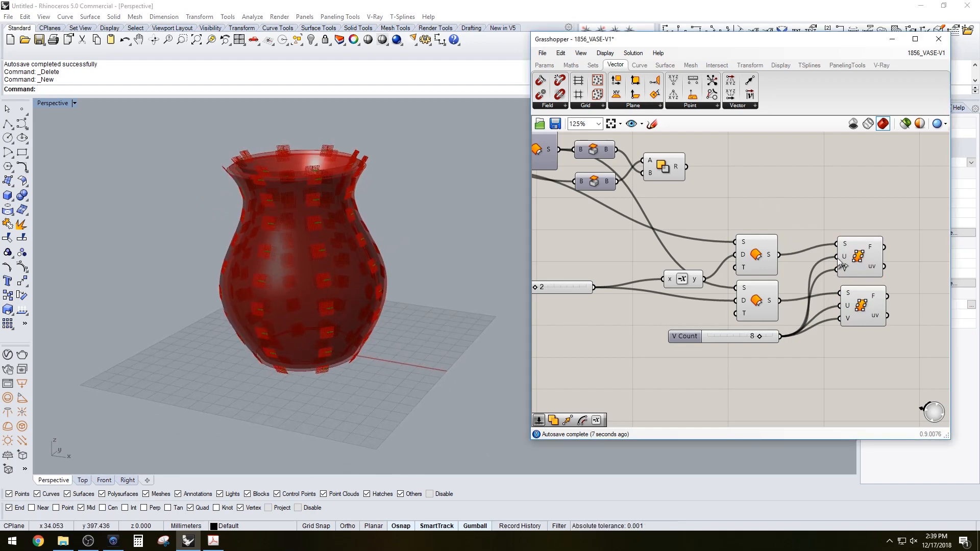
Add a Polygon component to the canvas beside the Surface Frames components
right_click_drag(837, 260, 727, 254)
double_click(841, 244)
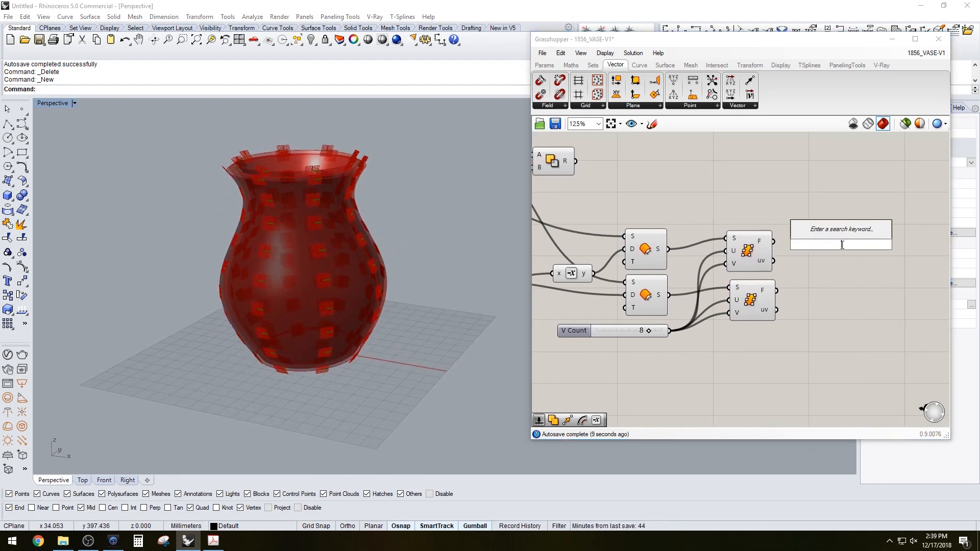
type("poly")
left_click(839, 232)
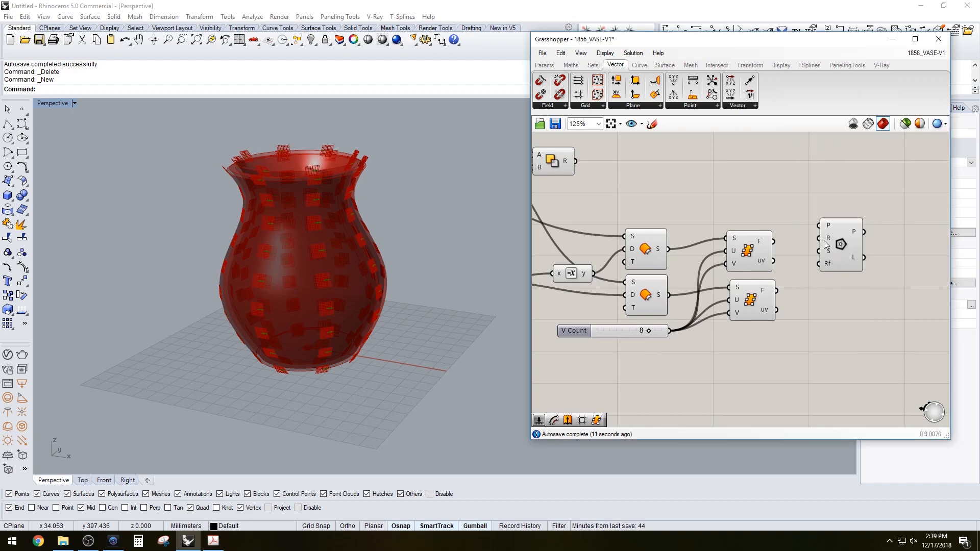
left_click_drag(886, 250, 897, 254)
left_click(831, 222)
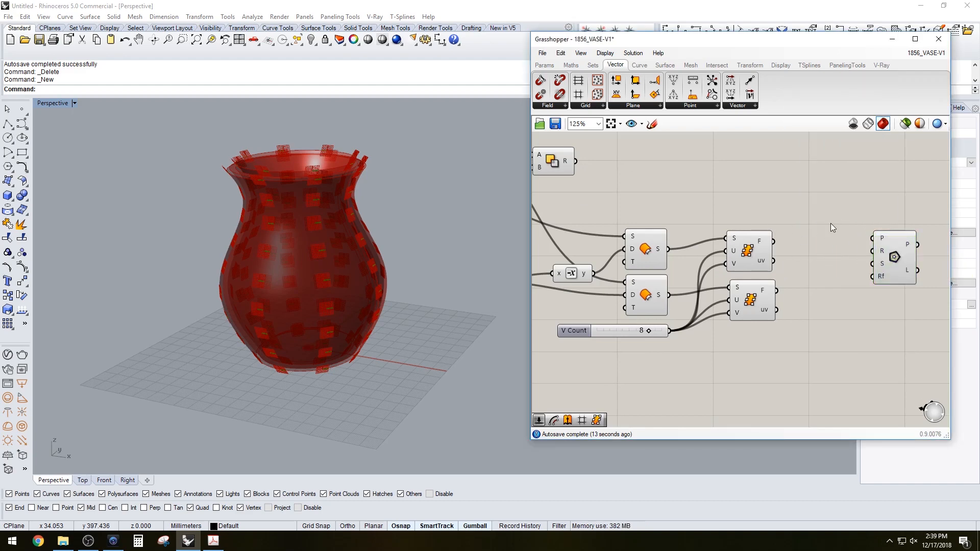
Create sliders set to 4 and wire them into the Polygon's radius and segment inputs
double_click(759, 199)
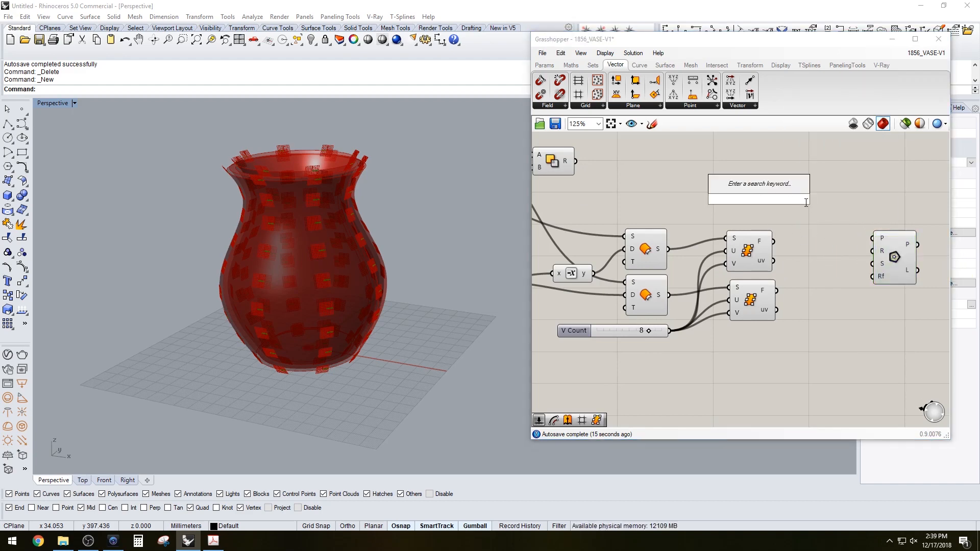
type("4")
key("Return")
left_click_drag(720, 200, 755, 201)
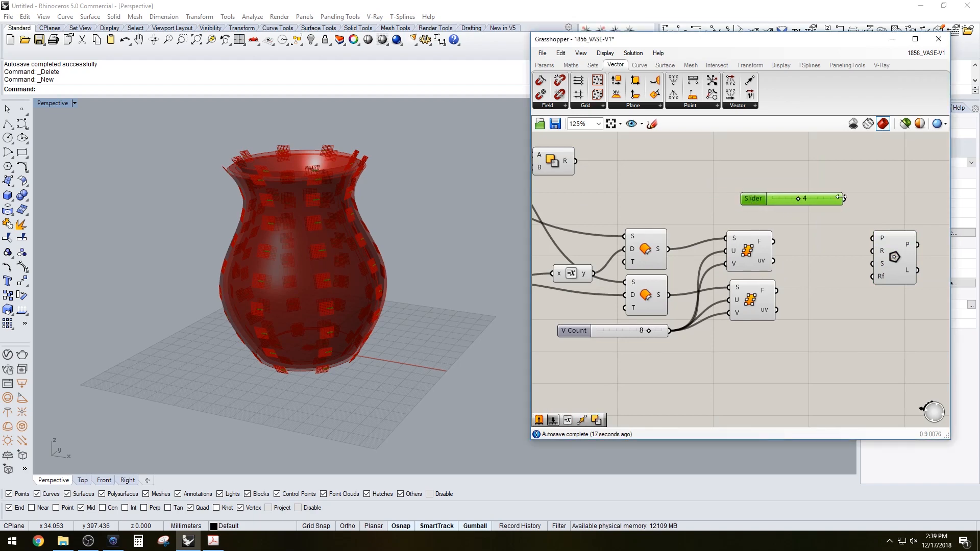
left_click_drag(869, 252, 901, 230)
left_click_drag(764, 199, 734, 201)
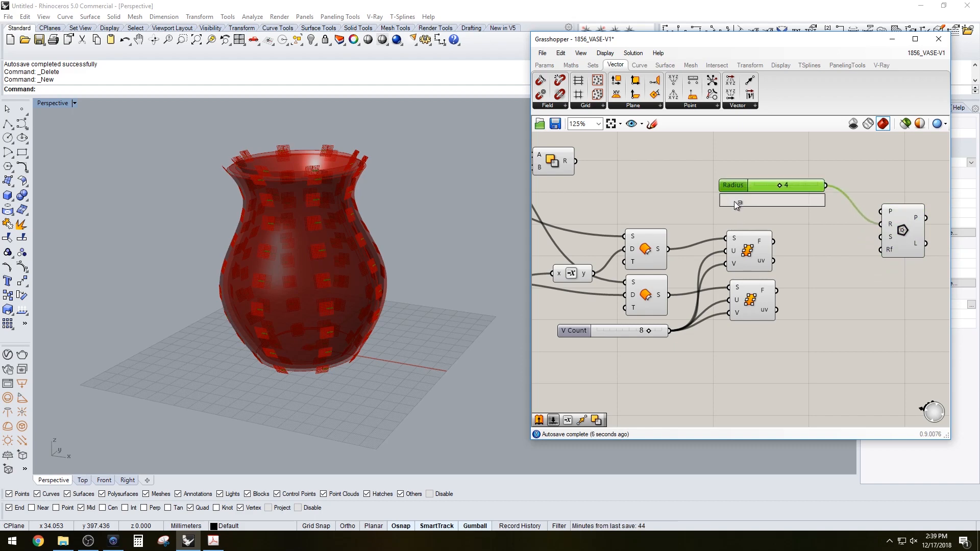
left_click_drag(844, 218, 881, 237)
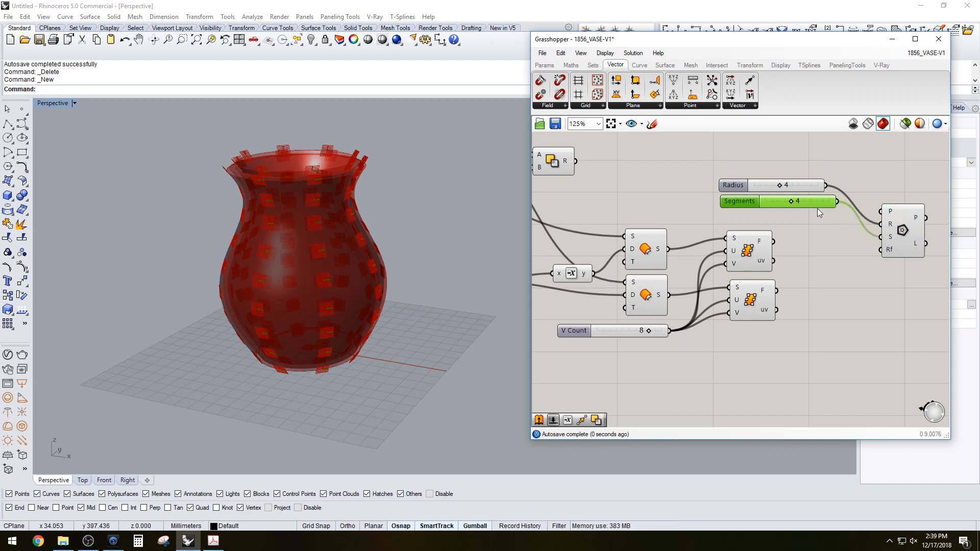
Duplicate the Polygon and wire each Surface Frames' frames into a Polygon's plane input
left_click_drag(742, 201, 739, 200)
left_click(814, 171)
right_click_drag(893, 197, 844, 200)
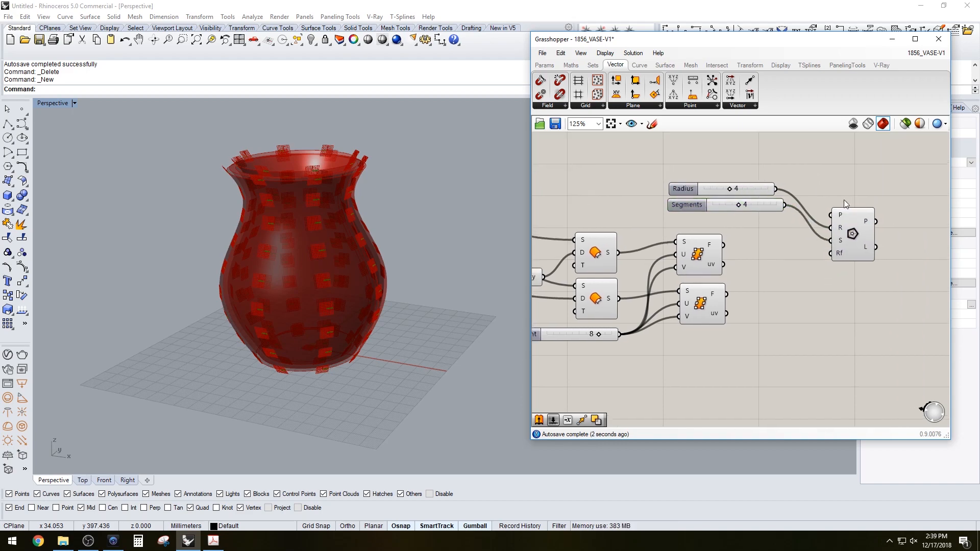
left_click_drag(848, 227, 853, 222)
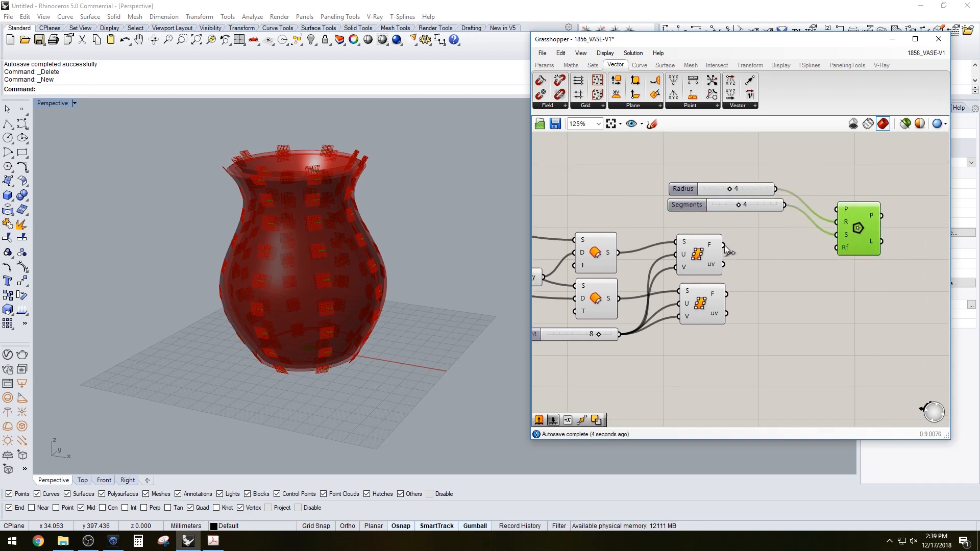
left_click_drag(725, 246, 853, 304)
left_click_drag(726, 295, 840, 299)
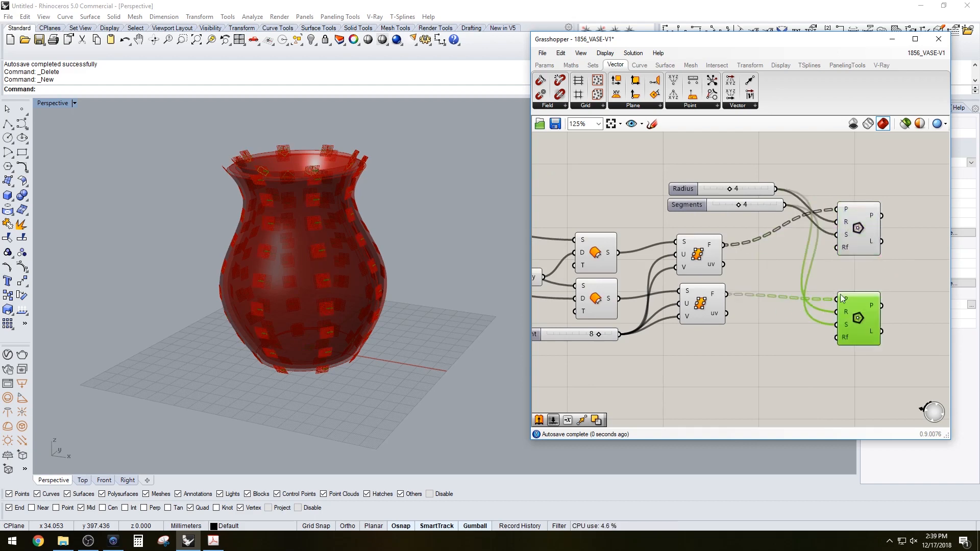
Turn off the preview of the selected Offset component
right_click_drag(281, 184, 291, 231)
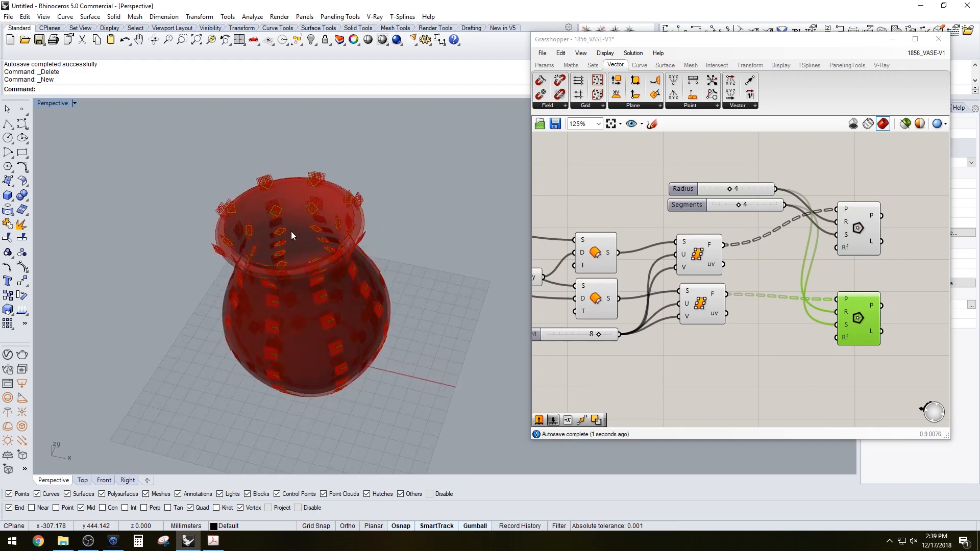
scroll(291, 204, "up", 2)
left_click(842, 172)
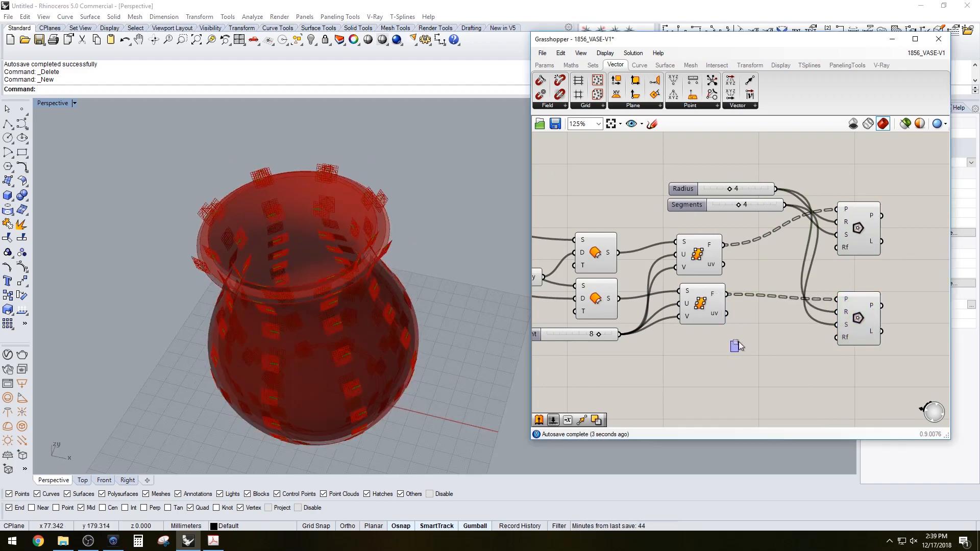
scroll(715, 296, "down", 3)
left_click(713, 272)
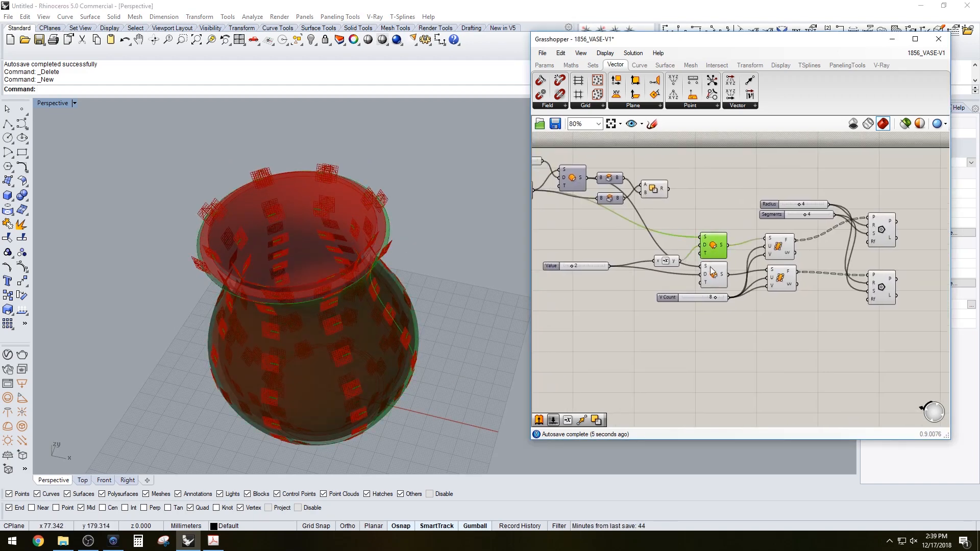
middle_click(714, 271)
left_click(697, 203)
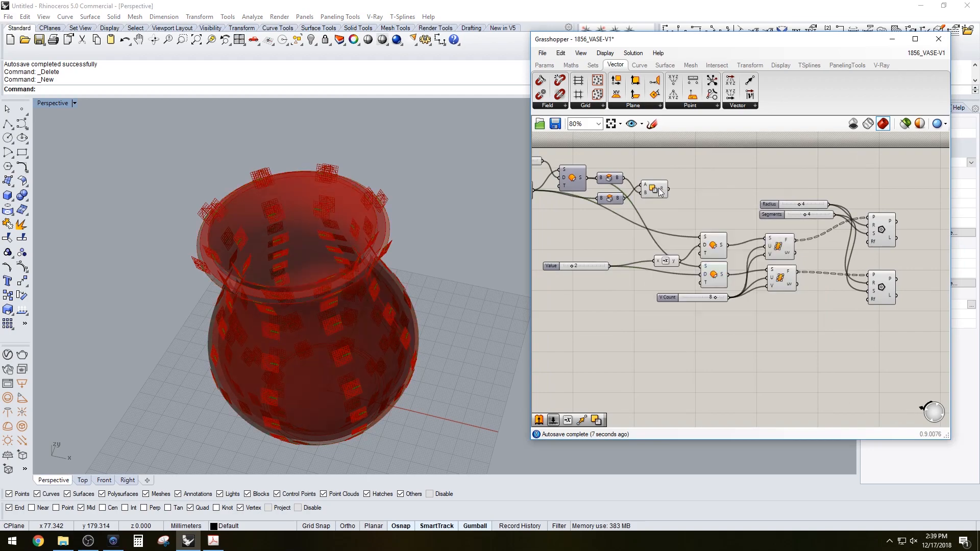
Toggle the preview of the Solid Difference component and orbit to inspect the polygon pattern on the vase
left_click(657, 189)
middle_click(658, 190)
left_click(673, 170)
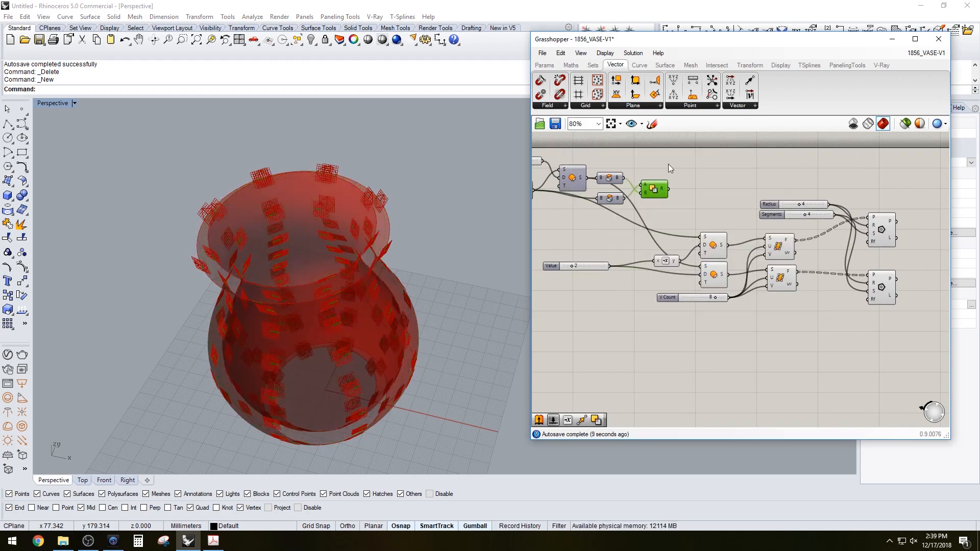
right_click_drag(351, 347, 347, 291)
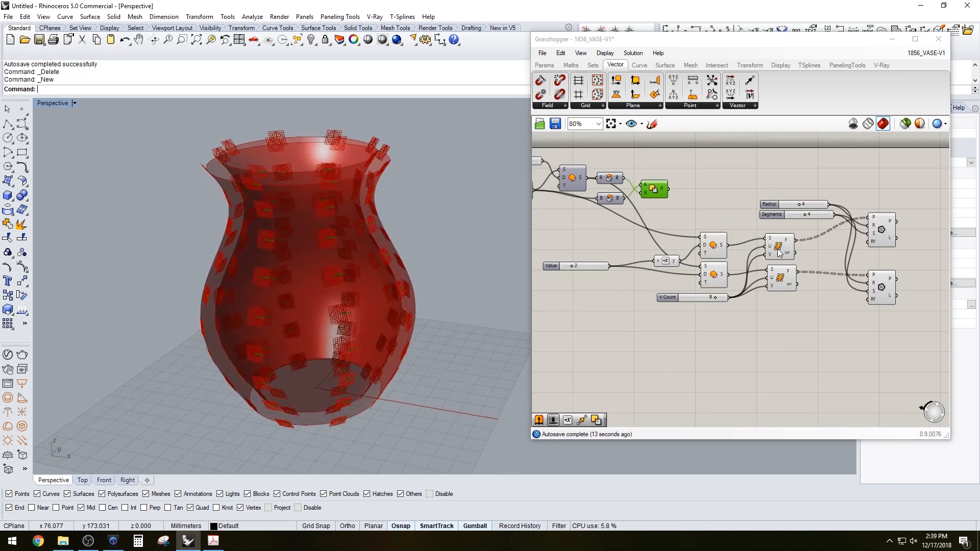
Select the second Surface Frames component to preview its frames on the vase
left_click(780, 279)
right_click_drag(804, 321, 770, 331)
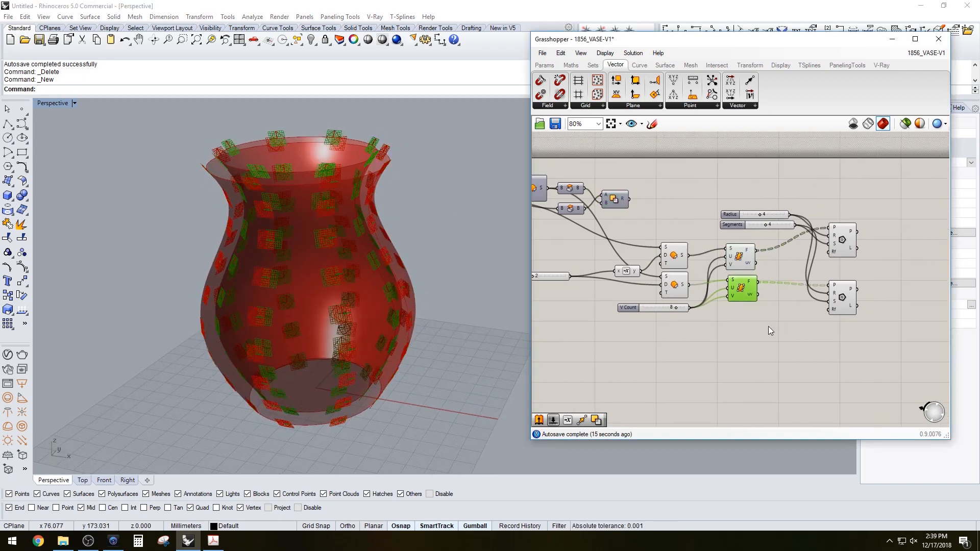
left_click(769, 327)
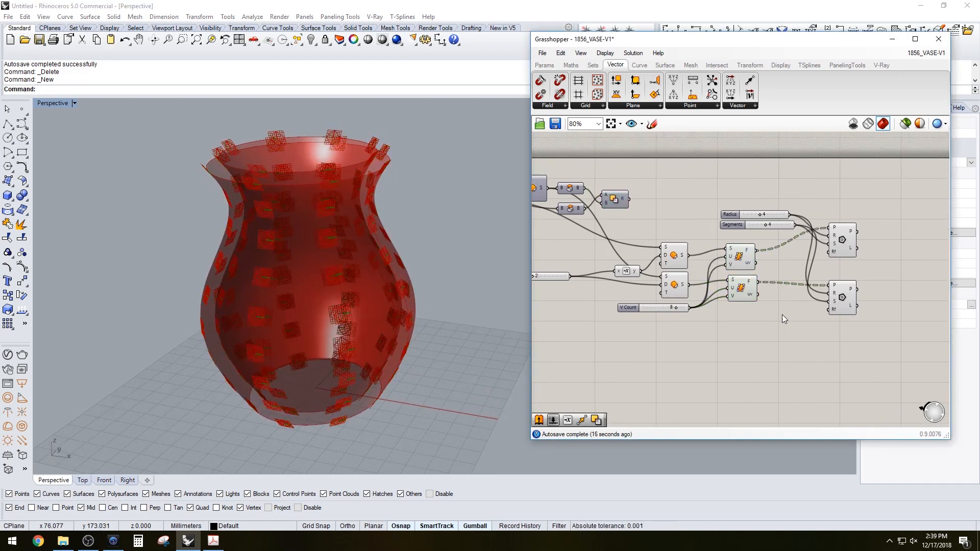
Add a Loft component and wire both Polygon outputs into its curves input
double_click(883, 337)
type("loft")
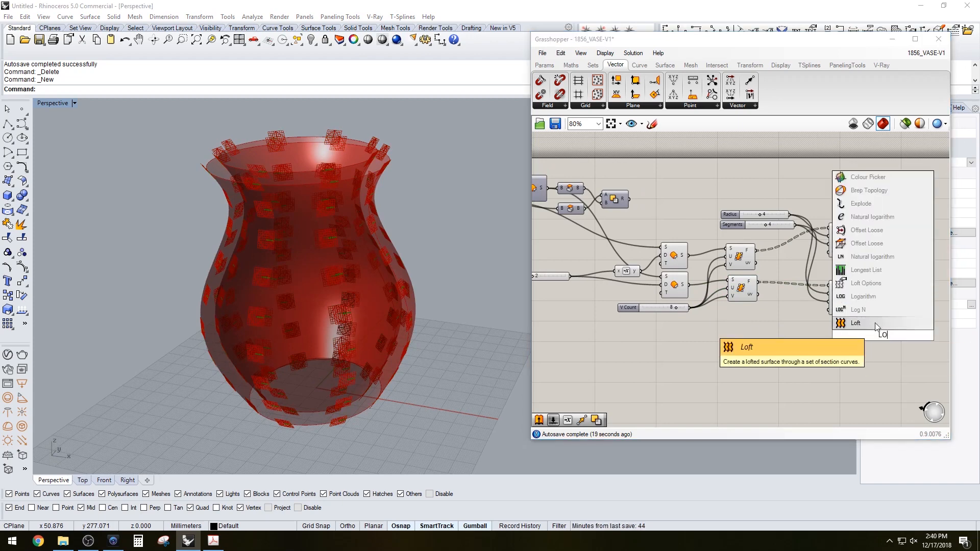
key("Return")
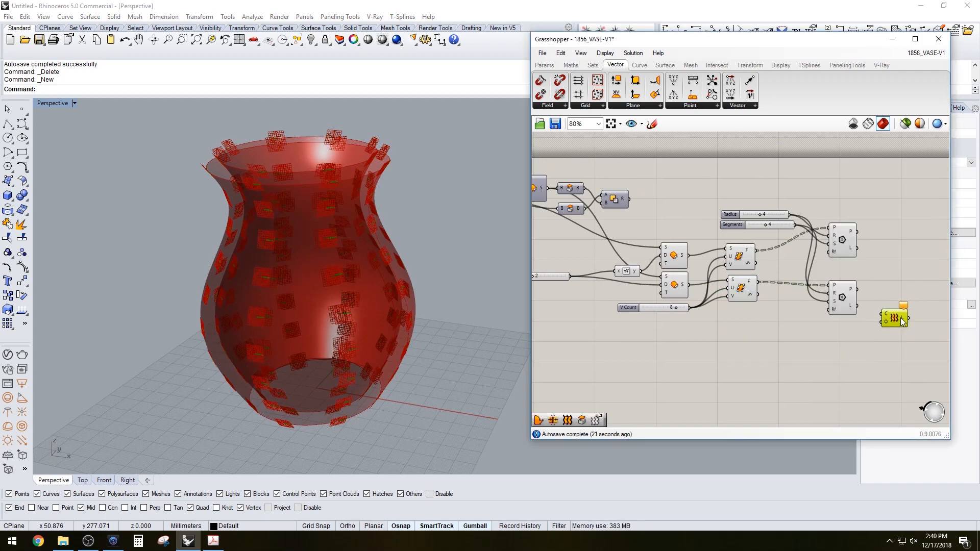
left_click_drag(900, 317, 912, 262)
left_click(842, 240)
right_click_drag(890, 257, 800, 277)
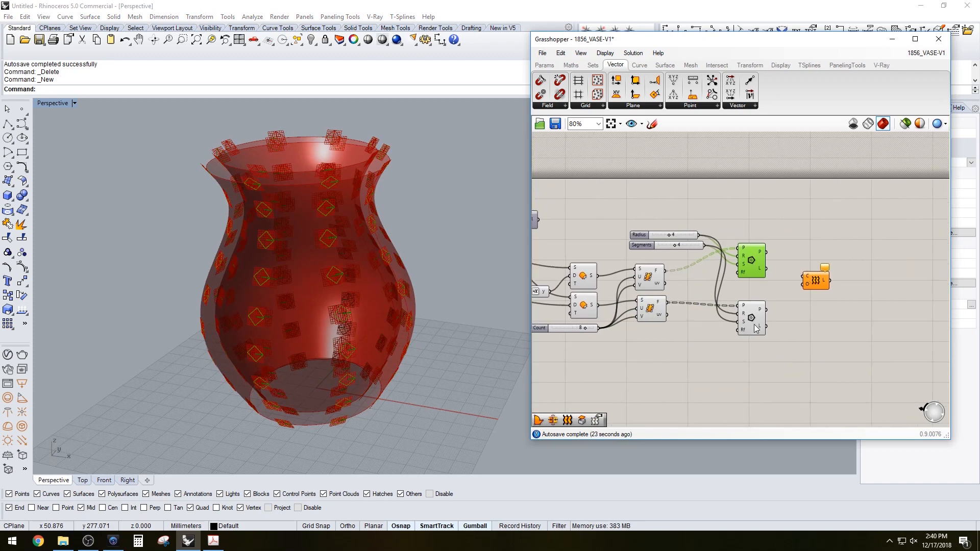
left_click(755, 330)
left_click(820, 285)
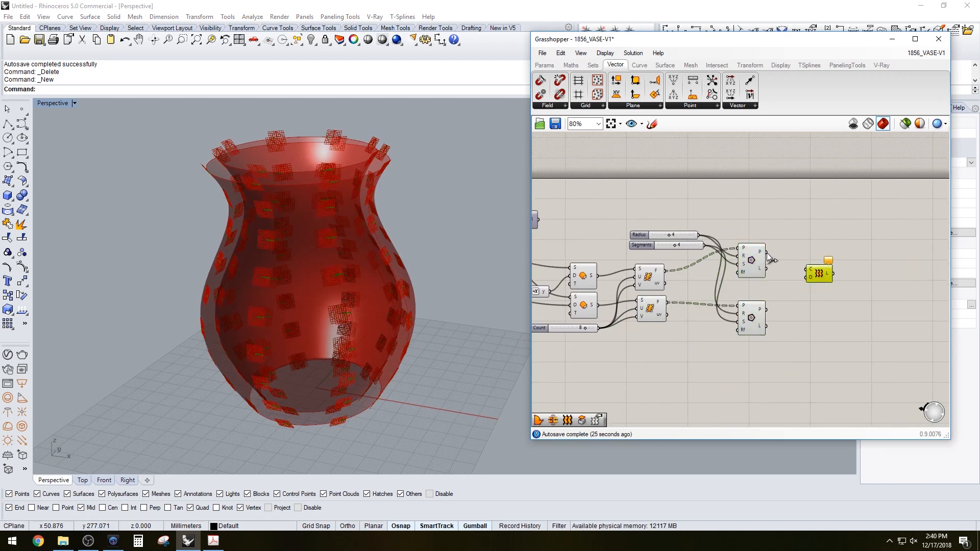
left_click_drag(798, 269, 807, 270)
left_click_drag(766, 309, 807, 274, "shift")
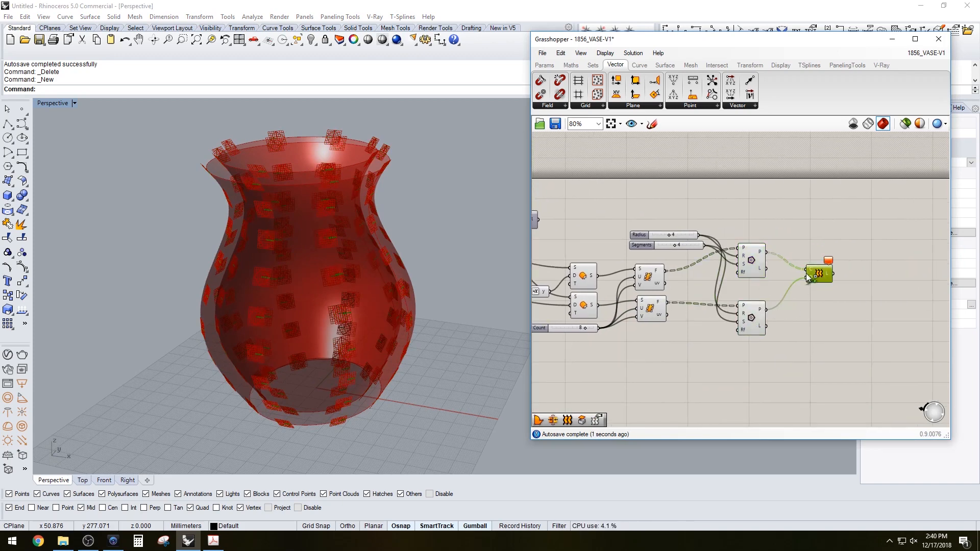
Set the Loft's curves input to Flatten and then to Graft
right_click(813, 272)
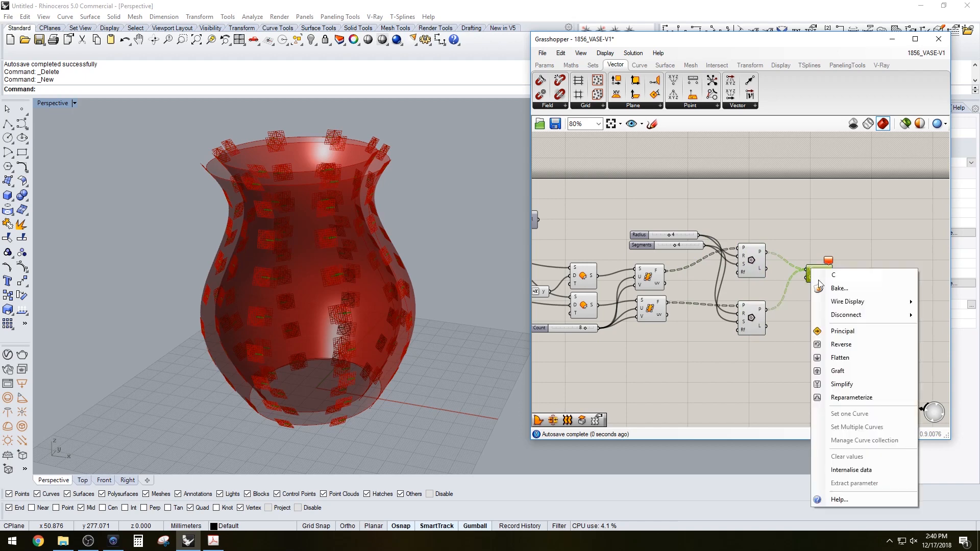
left_click(849, 359)
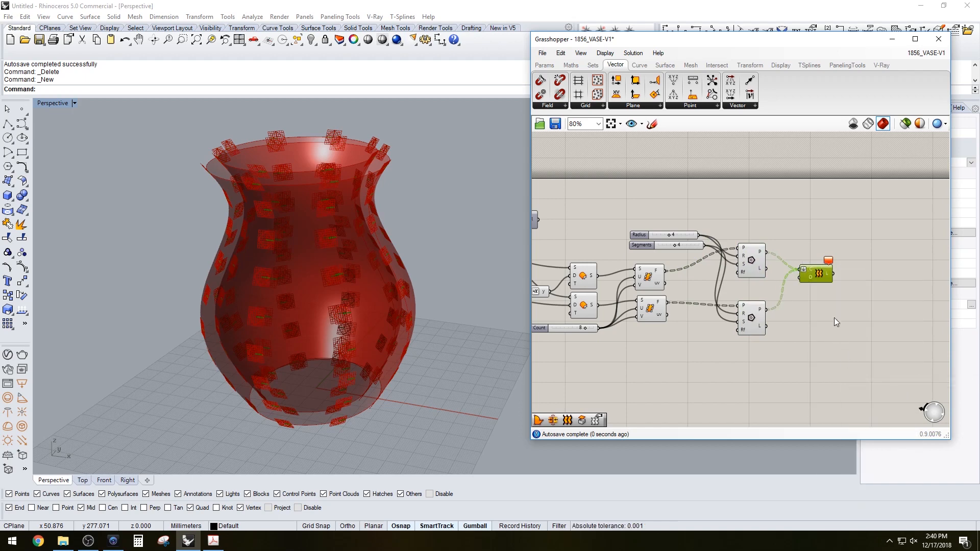
right_click(809, 265)
left_click(829, 360)
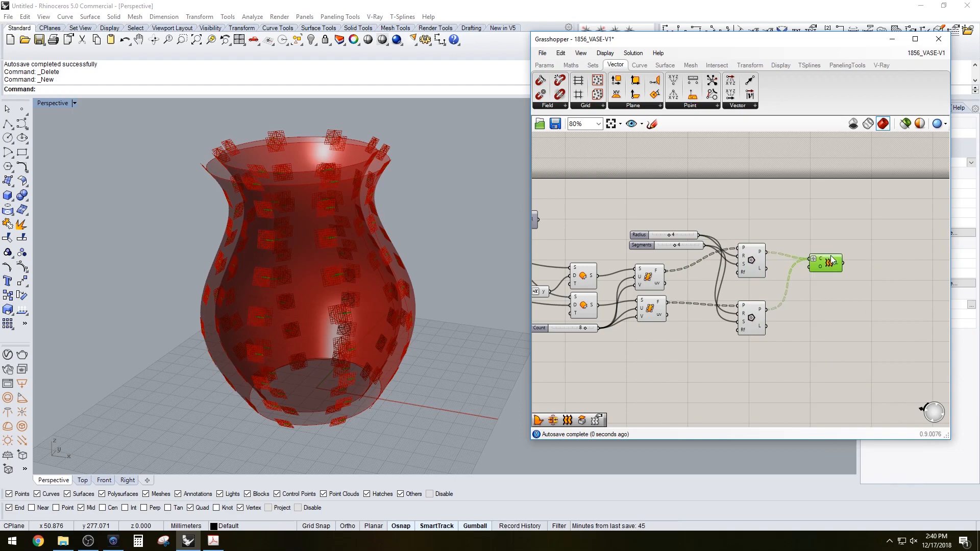
left_click_drag(831, 260, 829, 254)
right_click_drag(398, 227, 440, 263)
left_click(784, 203)
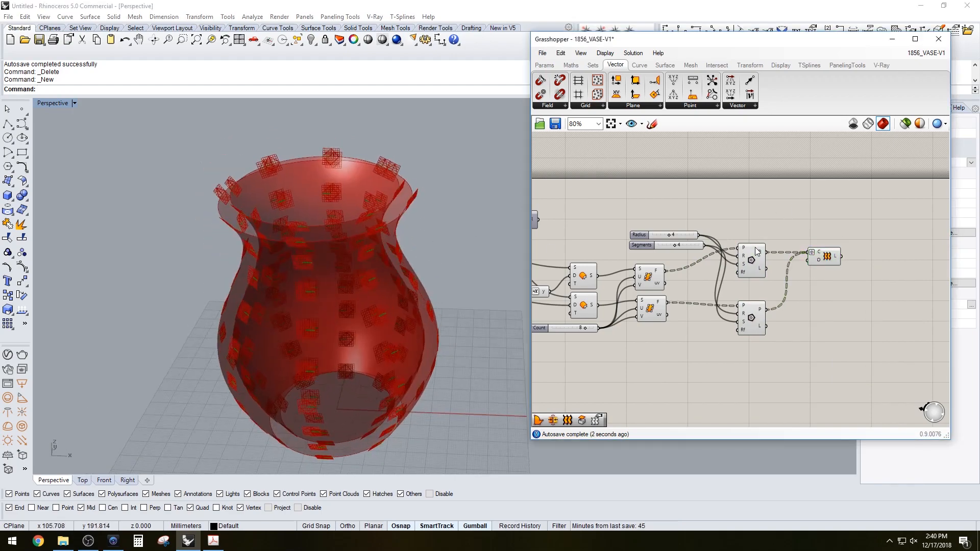
Select each Polygon and the Loft in turn to preview their geometry on the vase
left_click(752, 275)
left_click(751, 316)
scroll(760, 280, "up", 2)
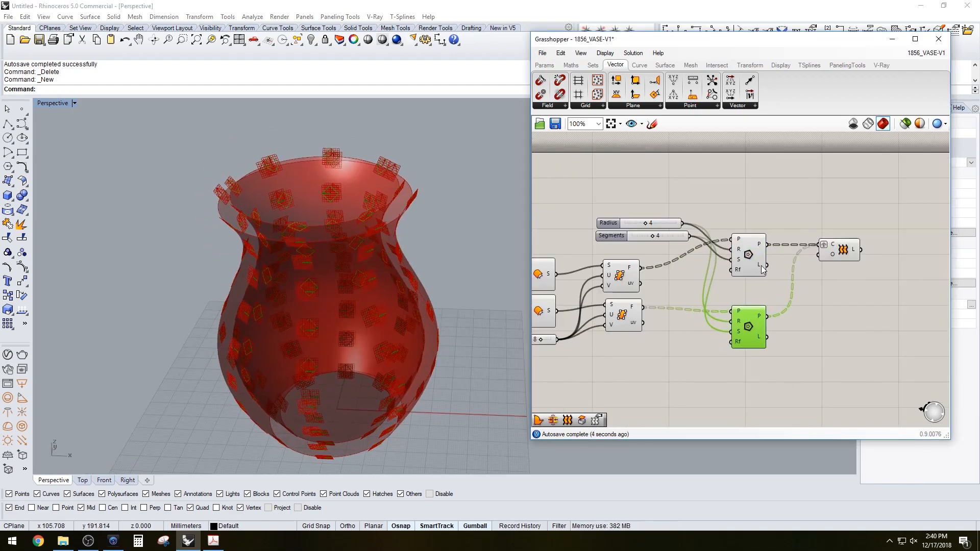
mouse_move(761, 266)
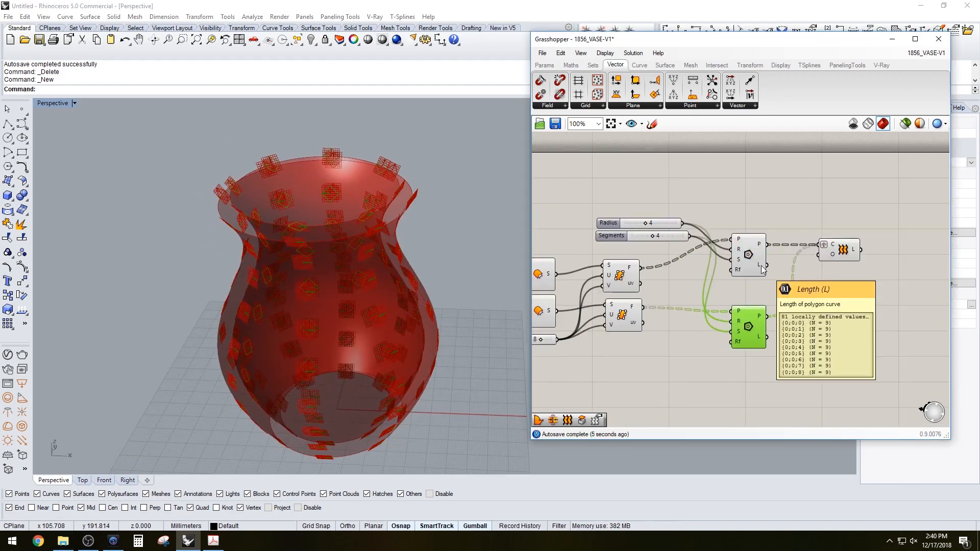
left_click(801, 205)
left_click(841, 253)
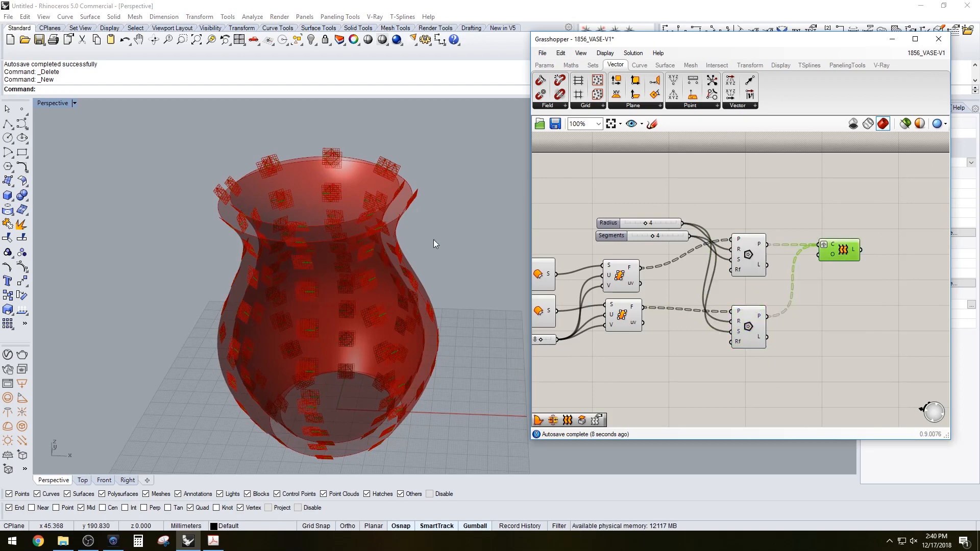
right_click_drag(433, 240, 365, 225)
left_click(766, 179)
left_click(754, 263)
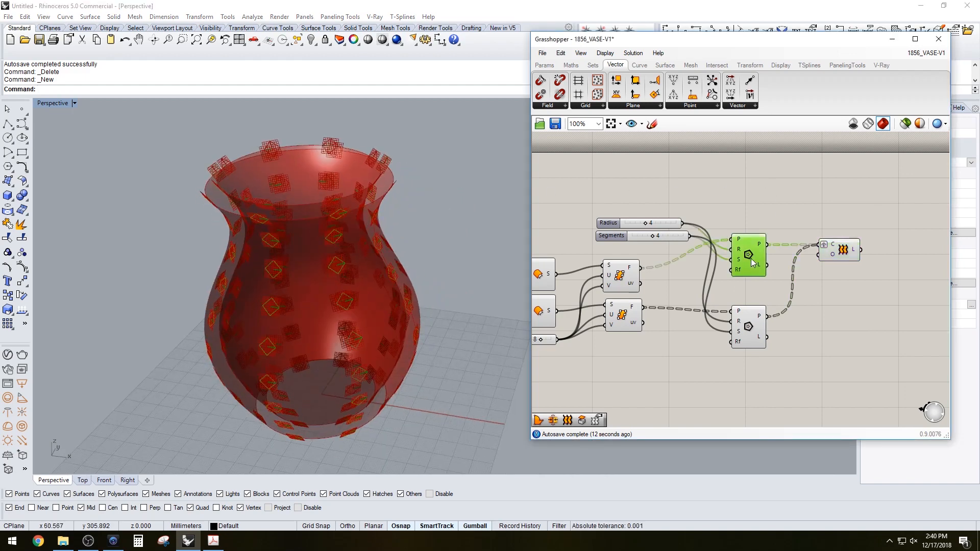
left_click(755, 217)
Graft the outputs of both Polygon components
right_click(762, 244)
left_click(768, 306)
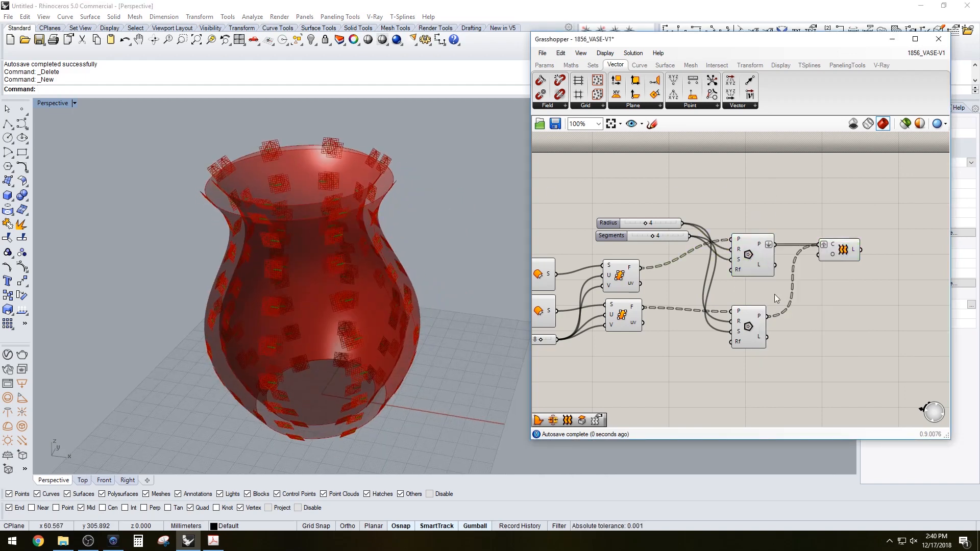
right_click(762, 319)
left_click(786, 379)
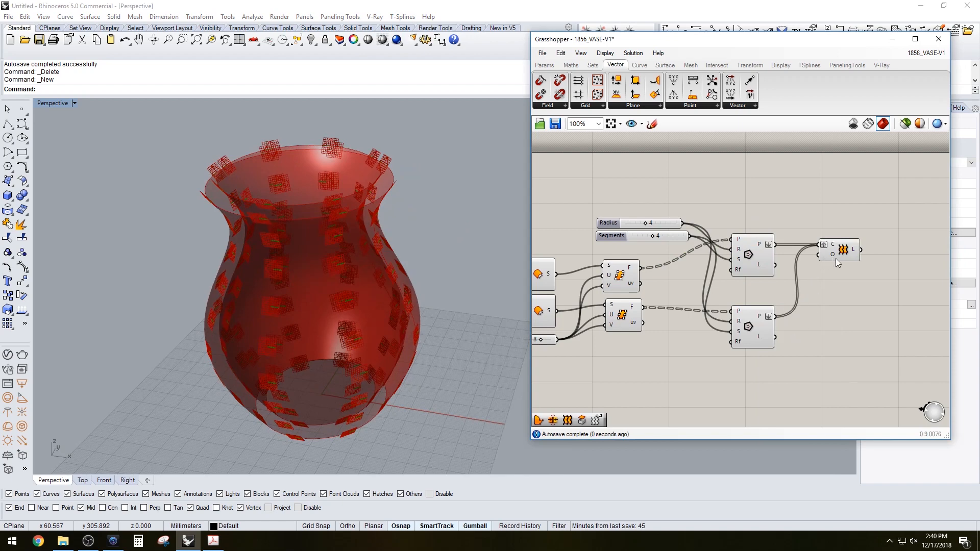
Toggle Flatten on and off on the Loft's curves input
left_click_drag(835, 258, 829, 275)
right_click(824, 266)
left_click(837, 353)
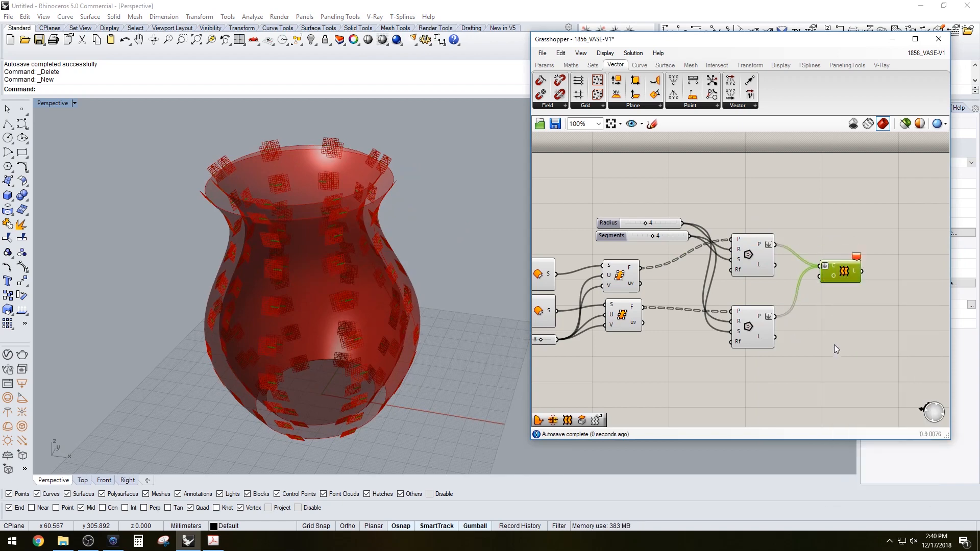
right_click(824, 268)
left_click(837, 353)
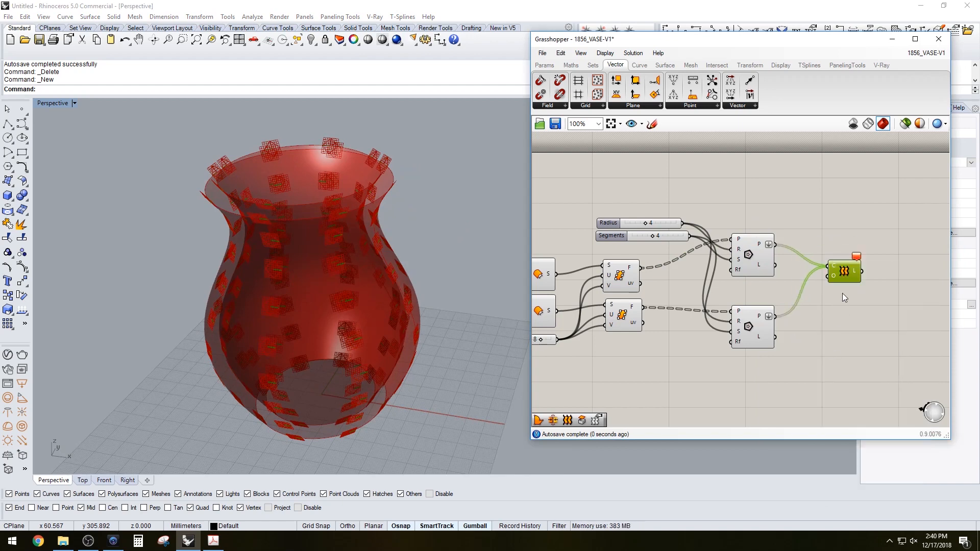
mouse_move(842, 272)
left_mouse_down()
mouse_move(843, 287)
mouse_move(845, 270)
left_mouse_up()
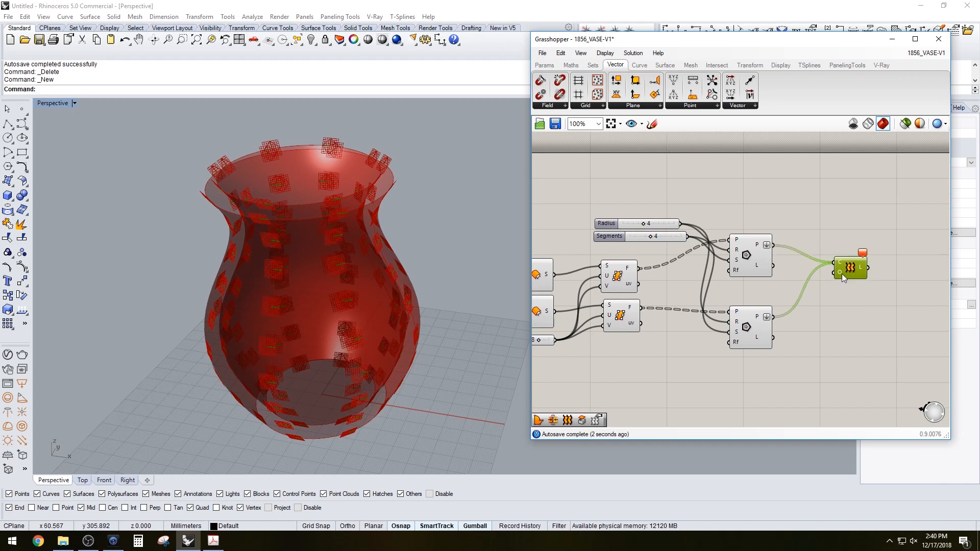
Open the Loft's options input settings and commit the loft options
right_click(837, 273)
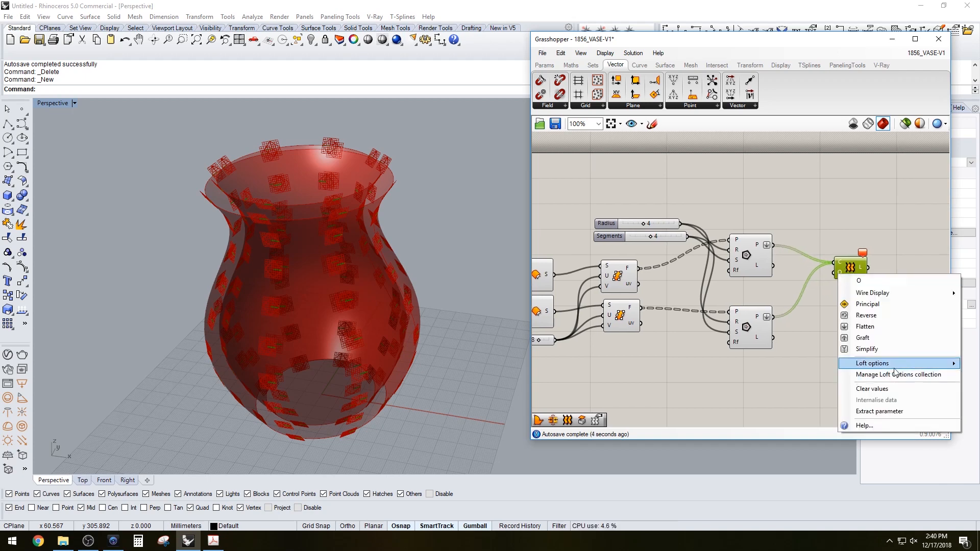
left_click_drag(725, 45, 635, 40)
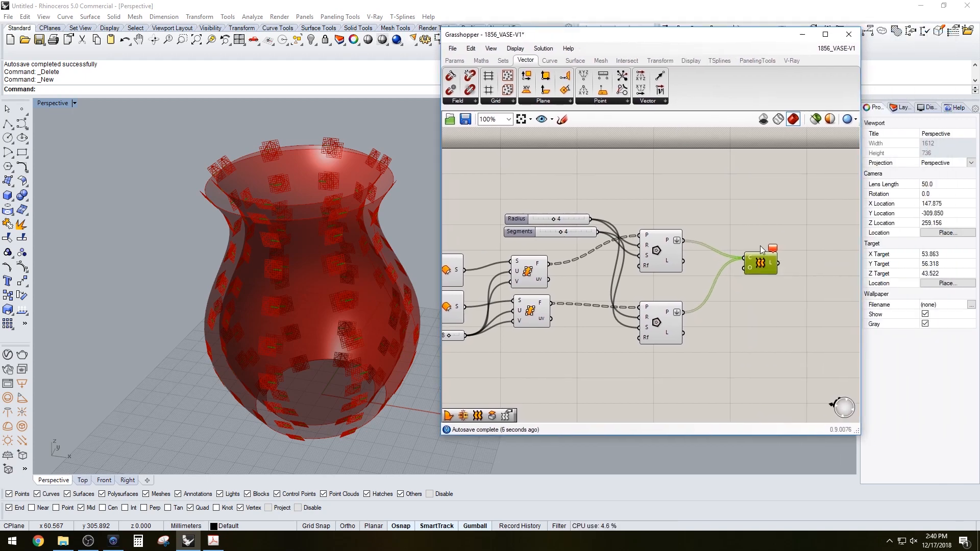
right_click(749, 267)
mouse_move(842, 359)
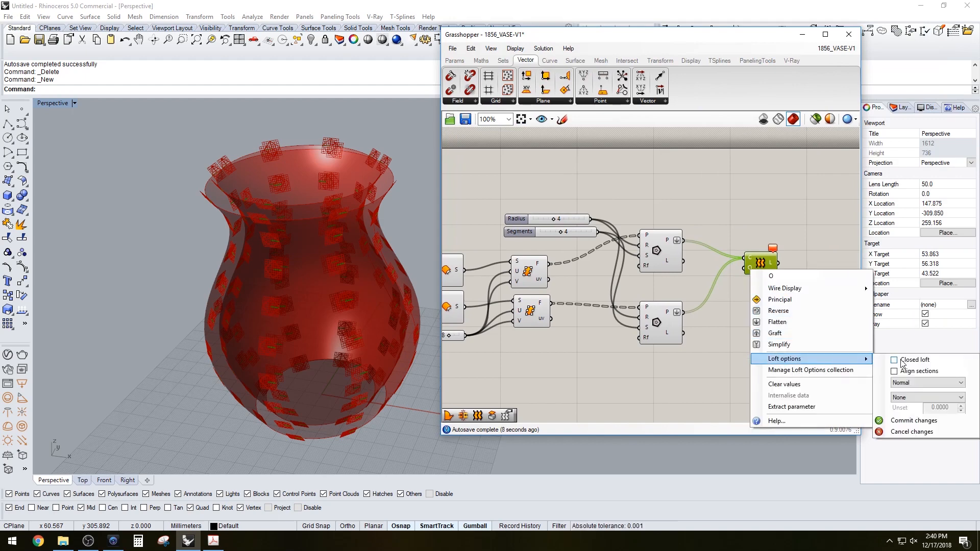
left_click(900, 421)
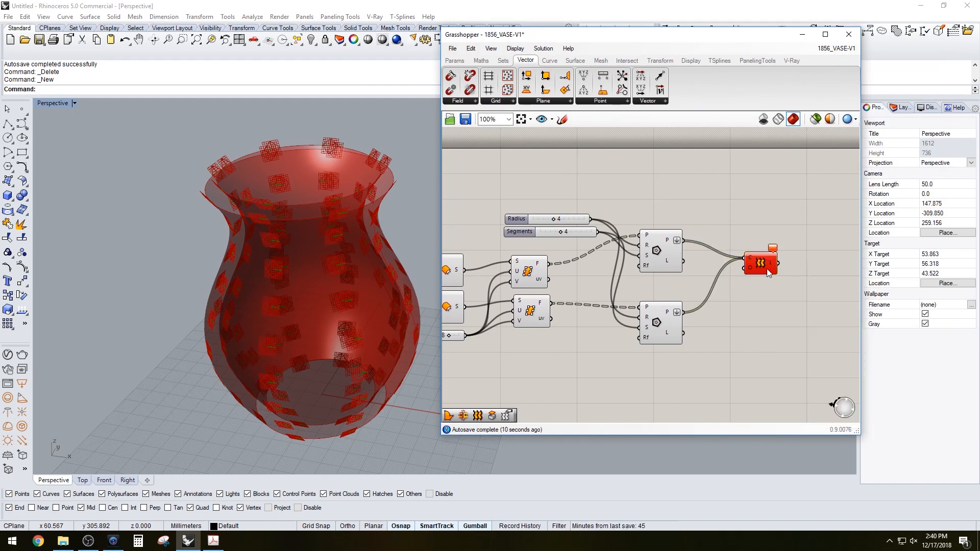
Reopen the Loft's options settings to adjust the loft type
right_click(750, 264)
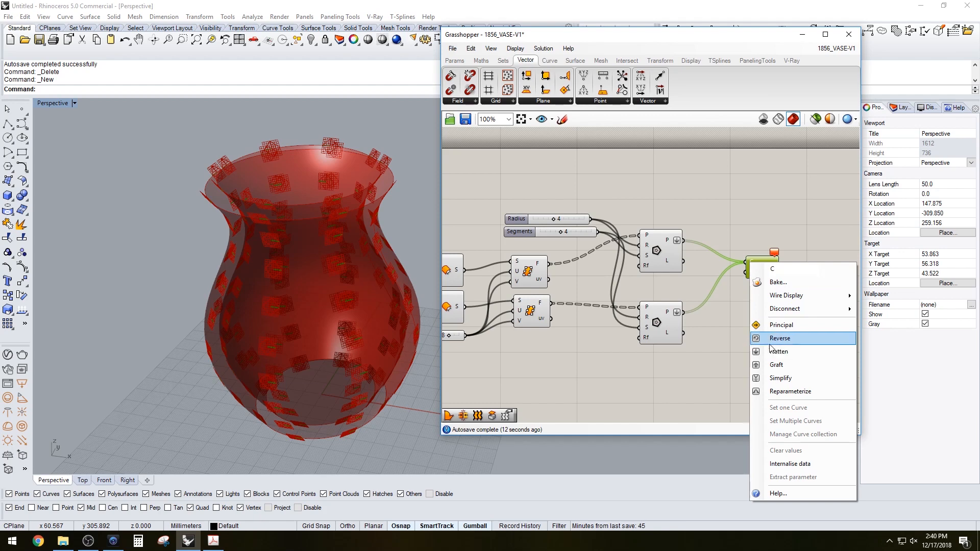
left_click(736, 300)
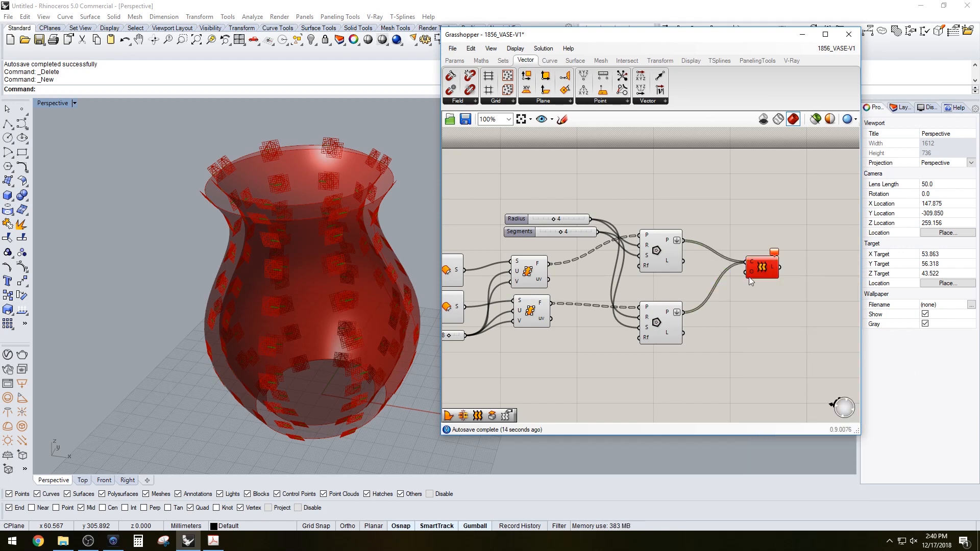
right_click(750, 272)
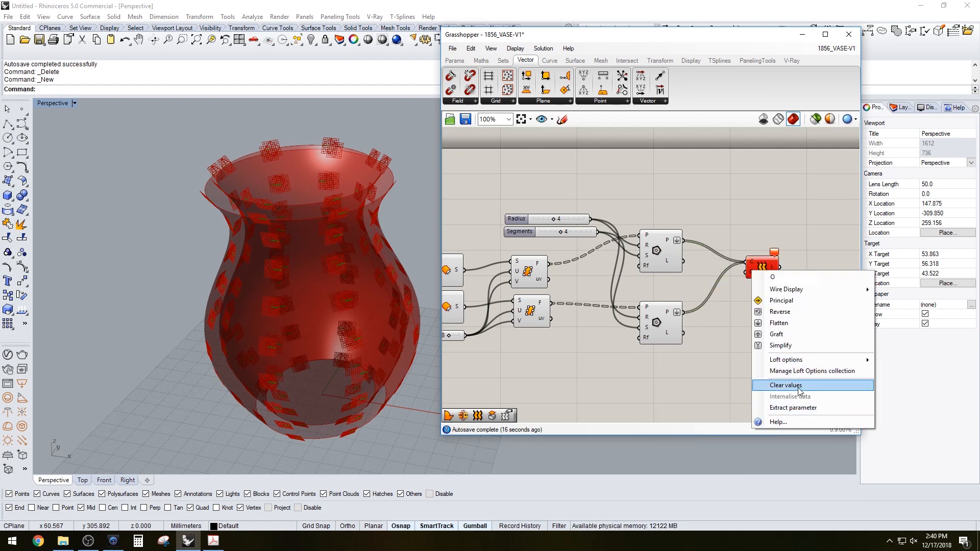
mouse_move(791, 363)
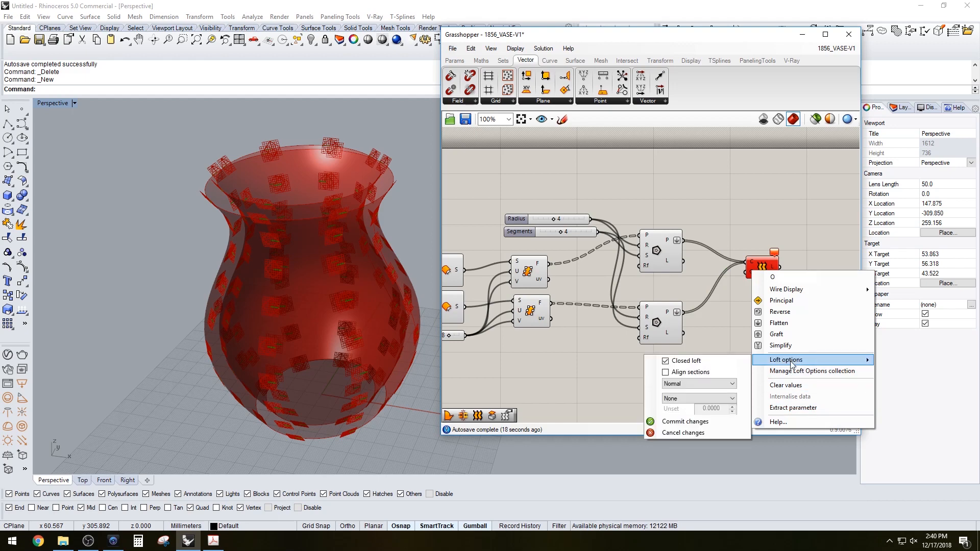
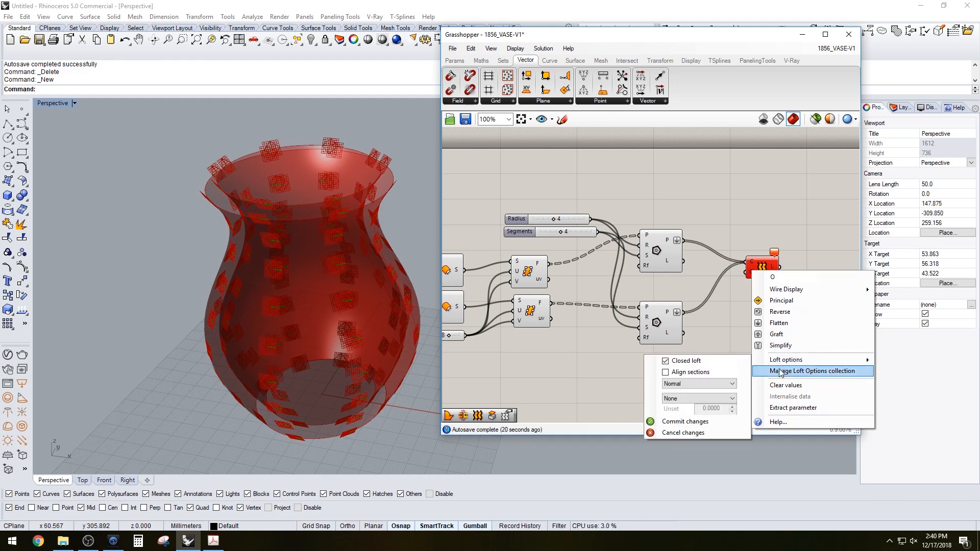
Apply the loft options and inspect each polygon set on the vase
left_click(734, 358)
left_click(754, 266)
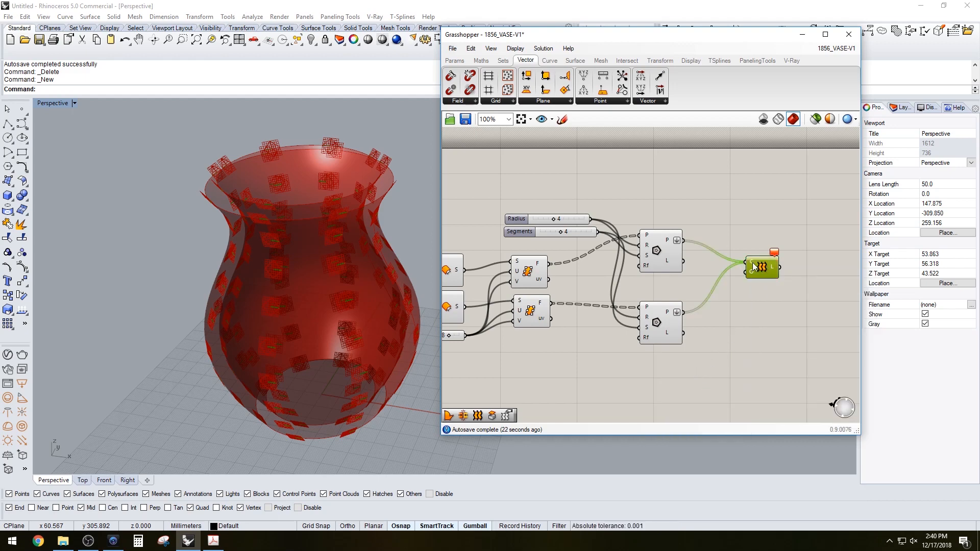
mouse_move(754, 266)
left_click(711, 205)
left_click(657, 322)
mouse_move(338, 263)
right_mouse_down()
mouse_move(262, 238)
mouse_move(336, 259)
right_mouse_up()
left_click(753, 303)
left_click(661, 253)
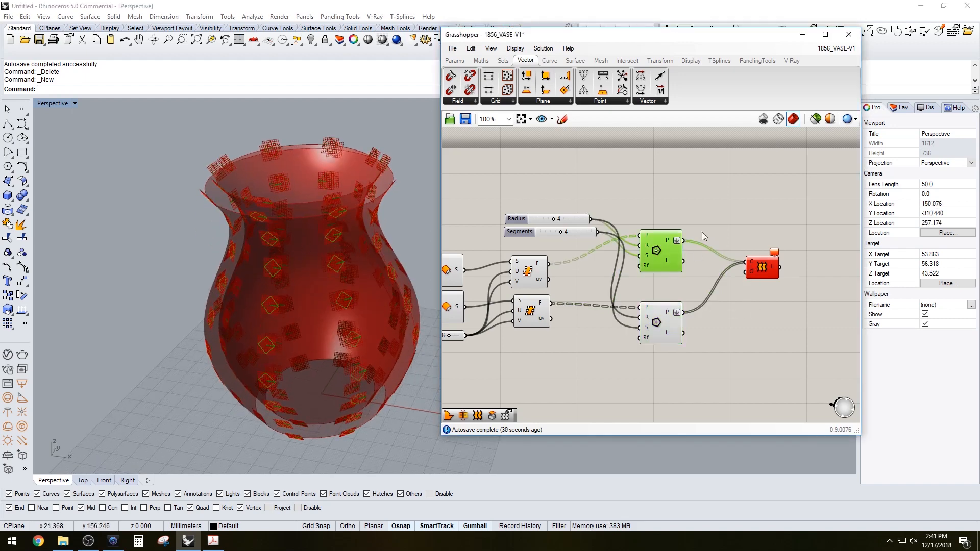
Delete the Loft component
left_click(702, 232)
left_click(764, 270)
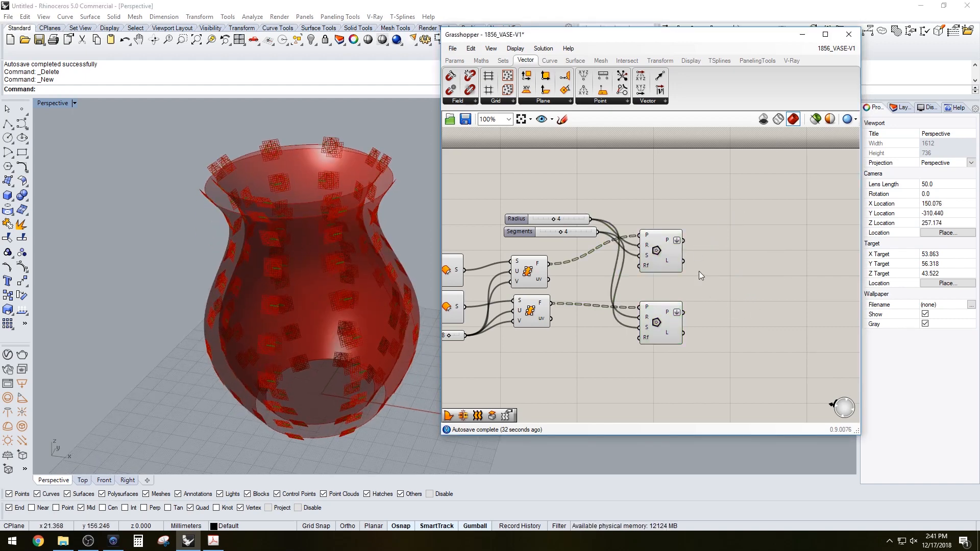
Add an Extrude component fed by the outer Polygon output
double_click(741, 262)
type("EXTR")
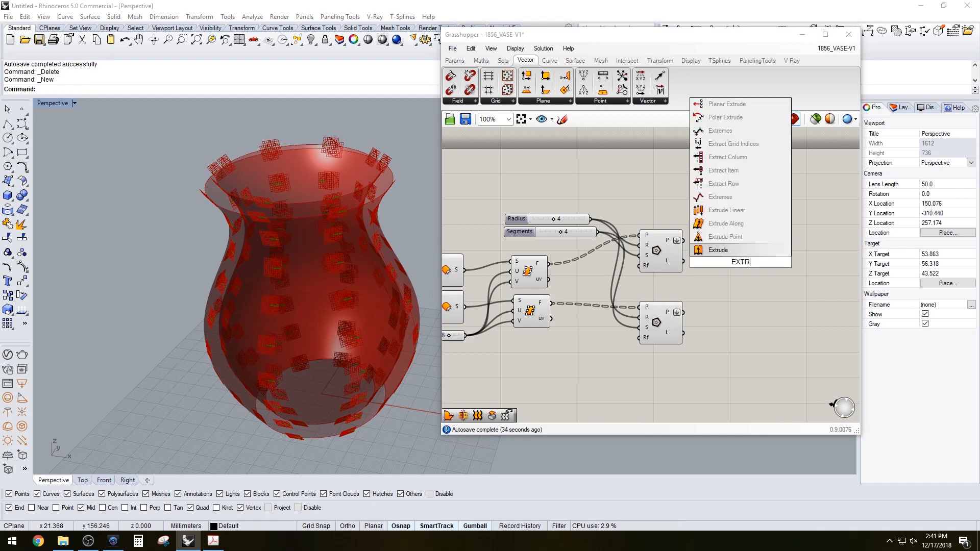
key("Return")
left_click_drag(736, 261, 743, 249)
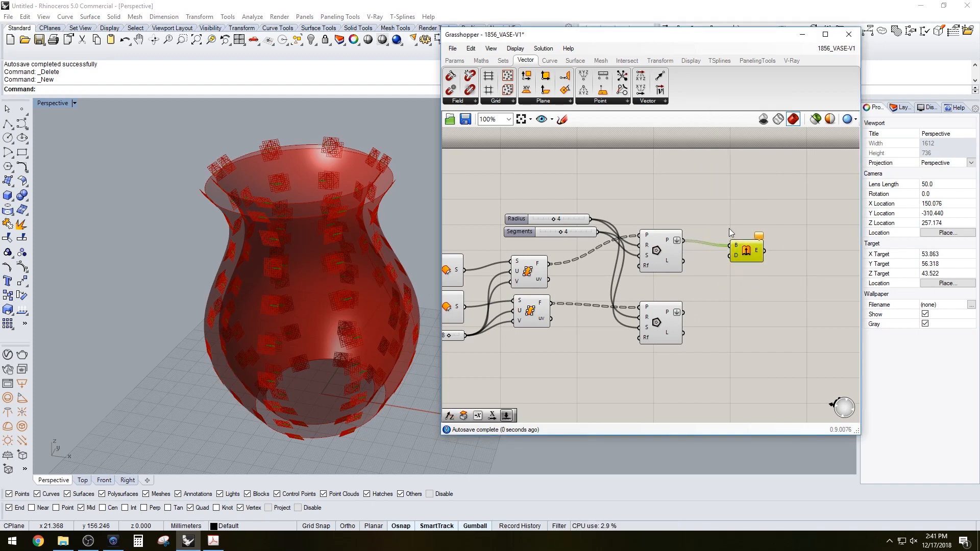
double_click(675, 189)
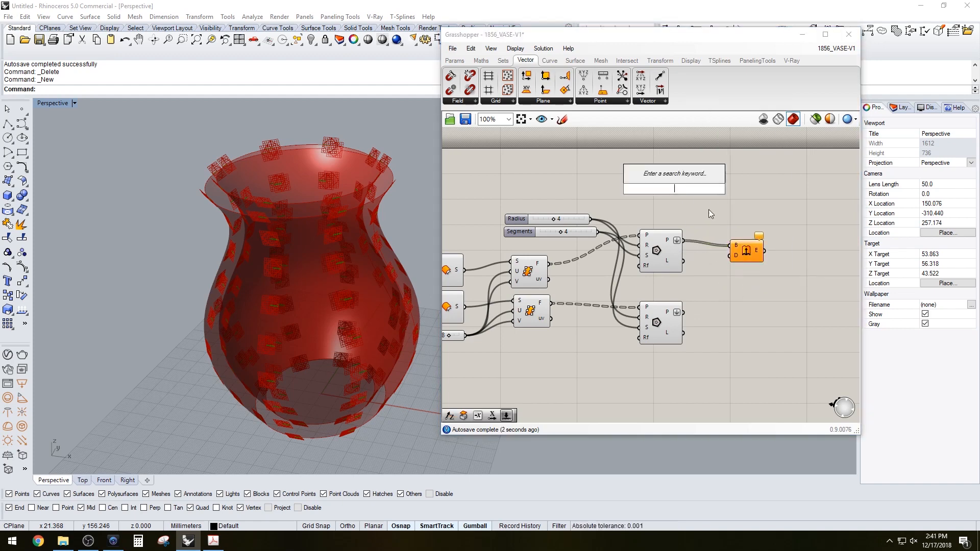
key("Escape")
left_click_drag(751, 252, 756, 240)
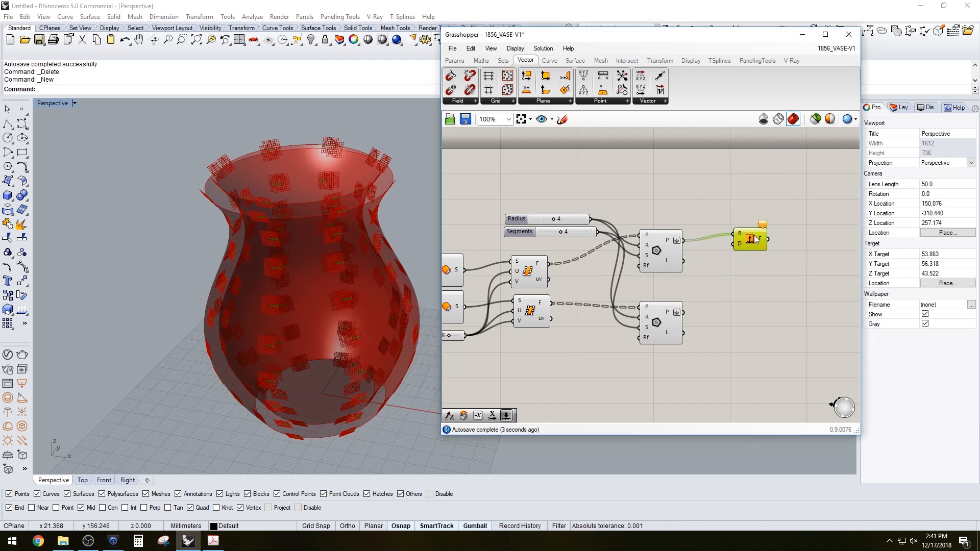
Add an Amplitude component taking the surface frame vectors
double_click(688, 204)
type("AMP")
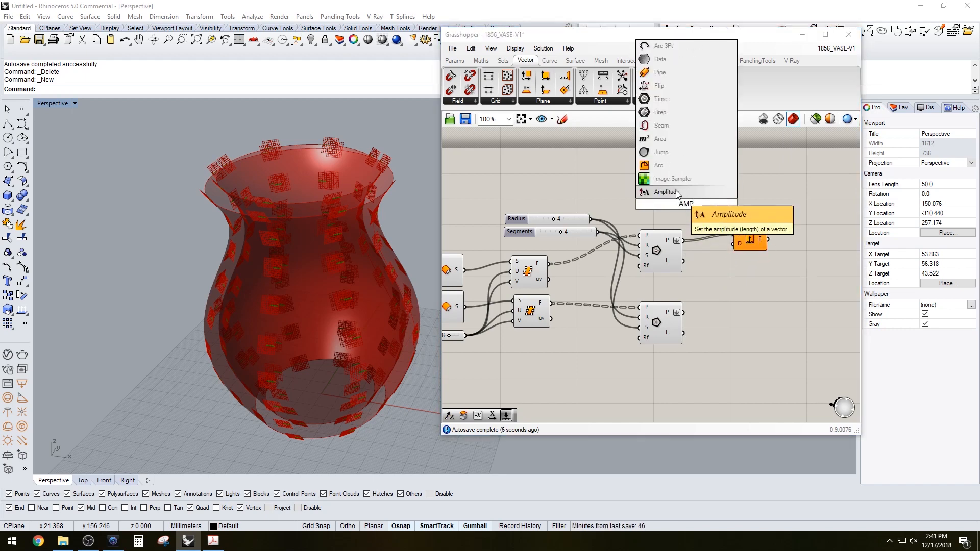
left_click(666, 192)
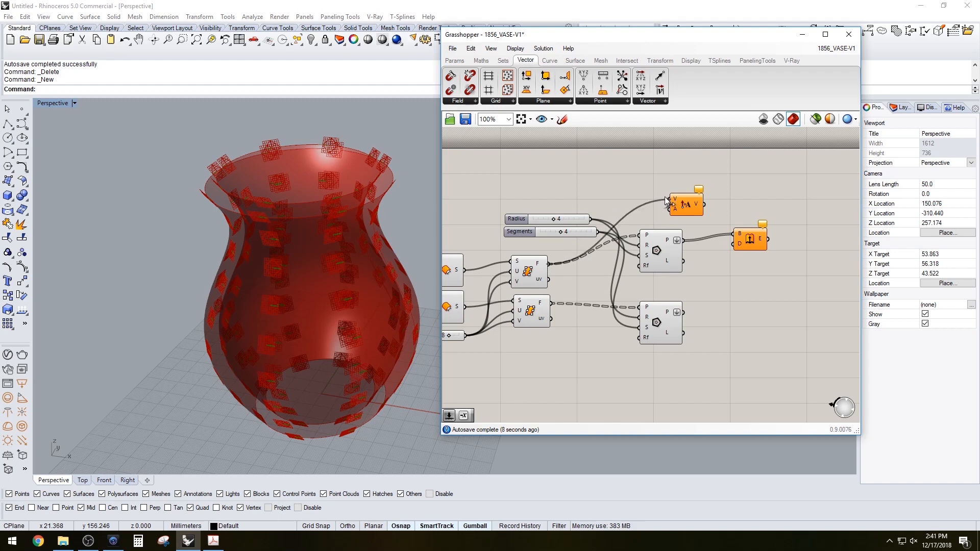
left_click_drag(685, 204, 704, 204)
Set the Amplitude with a slider of 12 and use the scaled vector as the Extrude direction
double_click(593, 172)
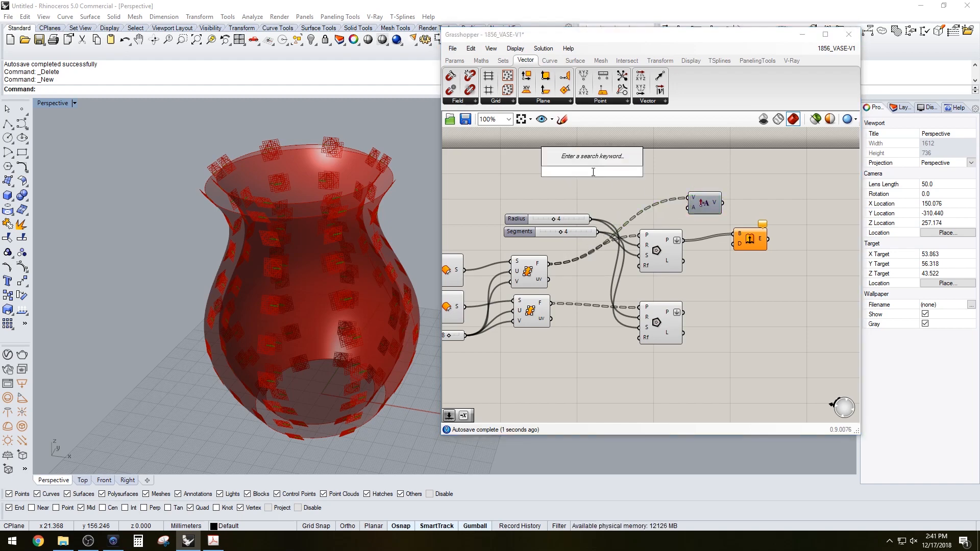
type("12")
key("Return")
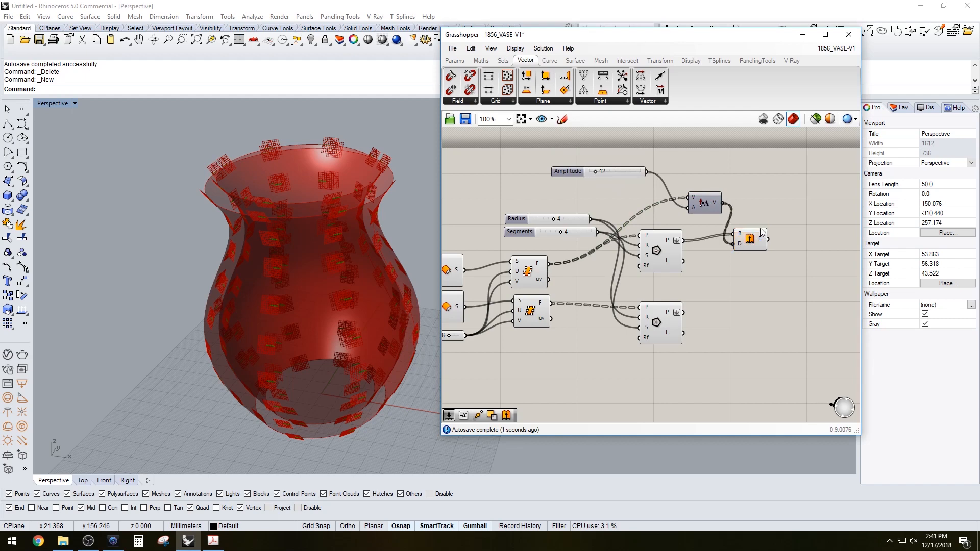
left_click_drag(763, 232, 774, 224)
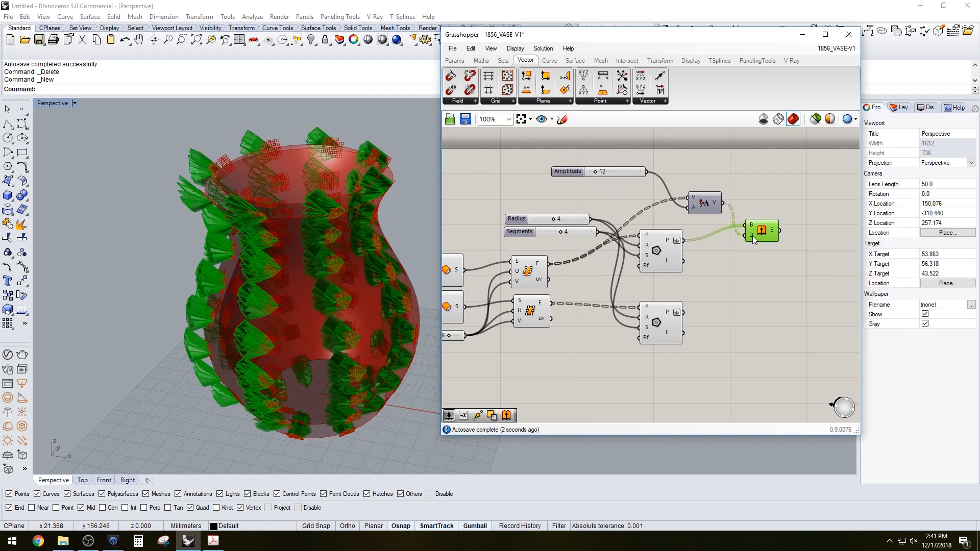
Graft the Extrude component's direction input
right_click(753, 235)
left_click(781, 302)
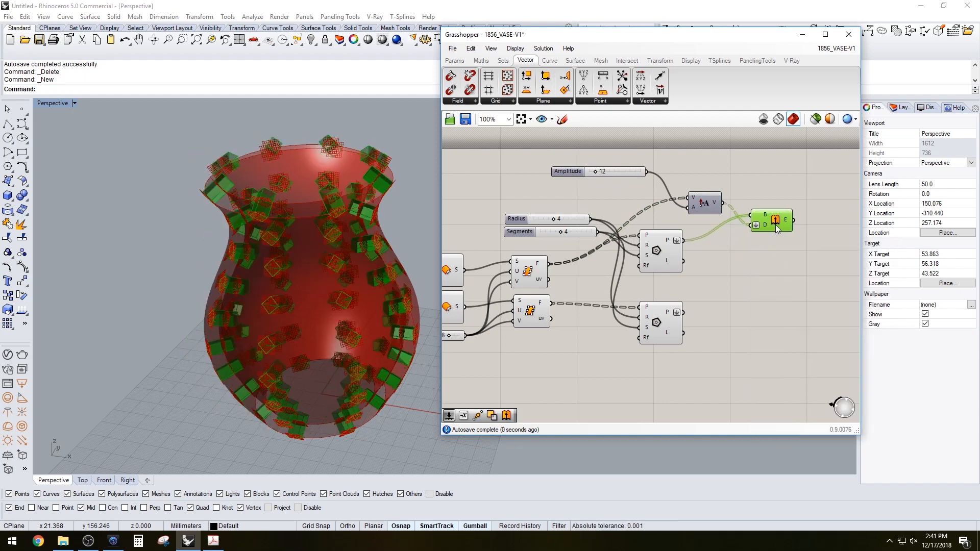
left_click(692, 253)
Delete the inner Polygon component and its Evaluate Surface component
left_click(673, 318)
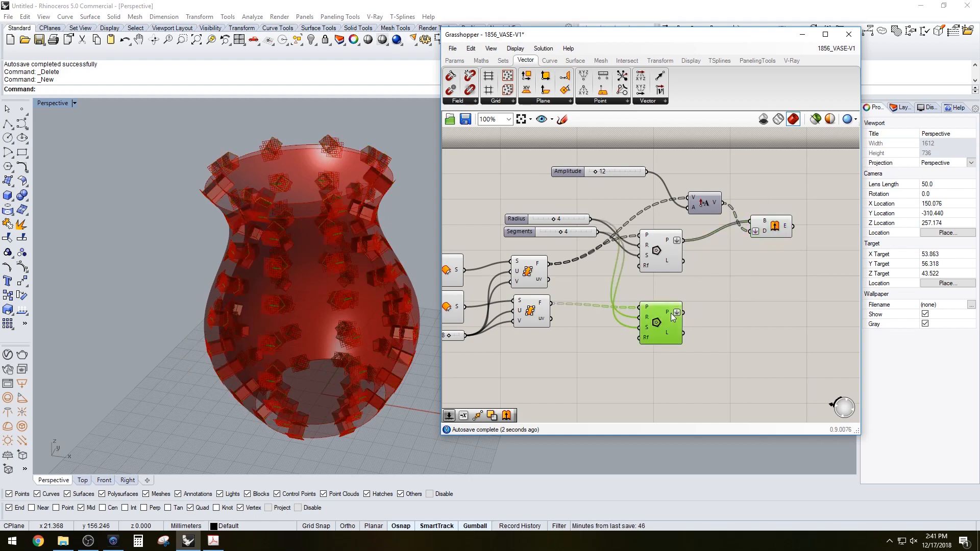
key("Delete")
right_click_drag(586, 309, 657, 301)
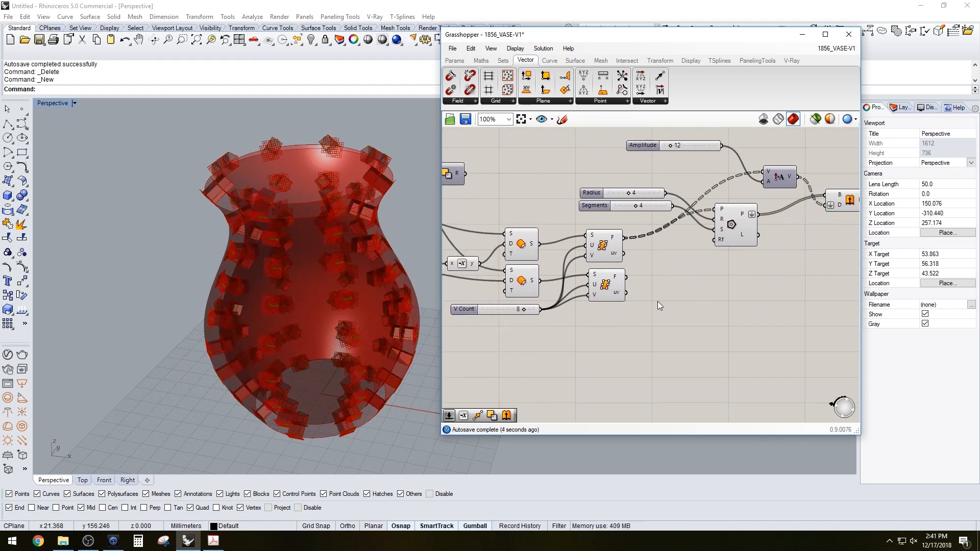
left_click(616, 286)
key("Delete")
right_click_drag(261, 245, 286, 219)
left_click_drag(606, 247, 585, 266)
left_click(596, 286)
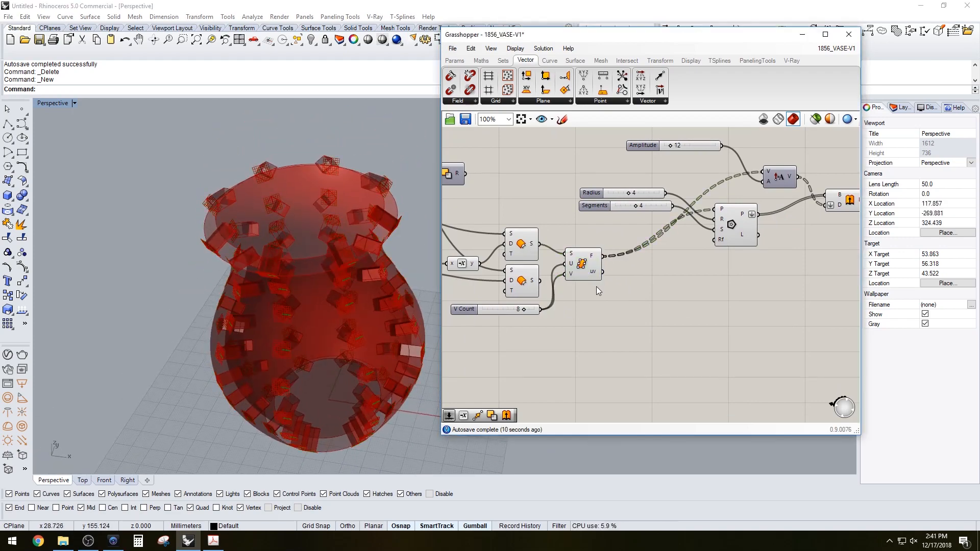
Add a Cap Holes component and connect the extrusions to it
mouse_move(610, 274)
right_mouse_down()
mouse_move(573, 281)
mouse_move(622, 284)
right_mouse_up()
left_click_drag(628, 328, 562, 241)
left_click(541, 337)
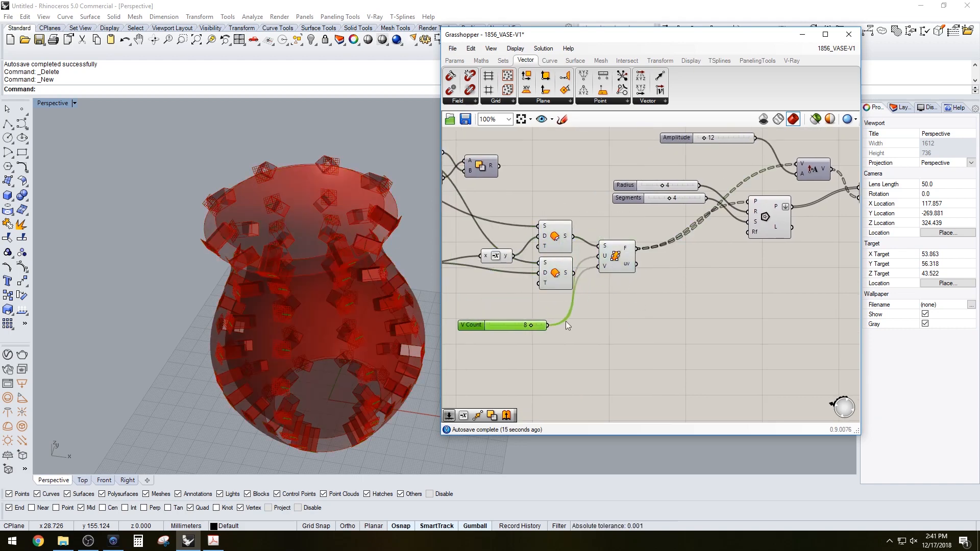
right_click_drag(343, 318, 347, 295)
right_click_drag(587, 297, 467, 314)
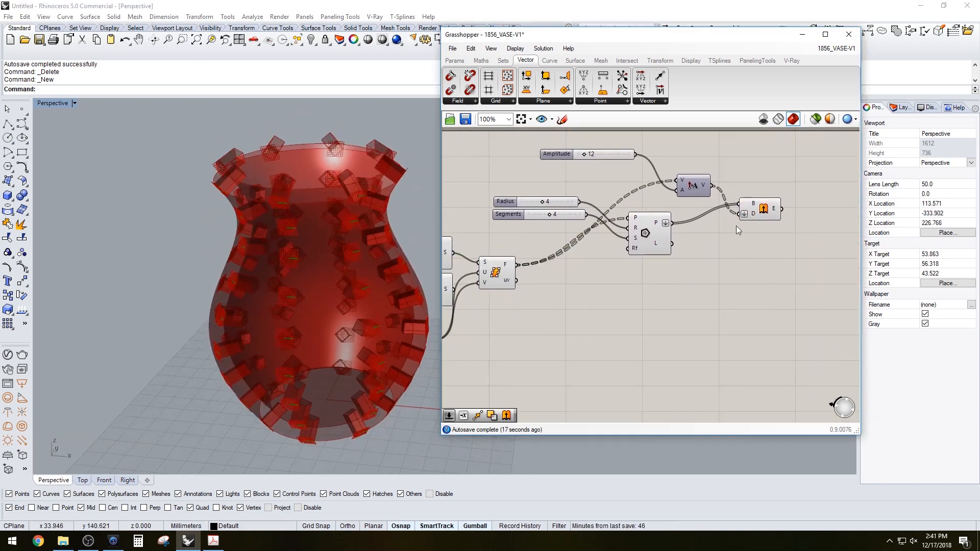
double_click(795, 258)
type("cap")
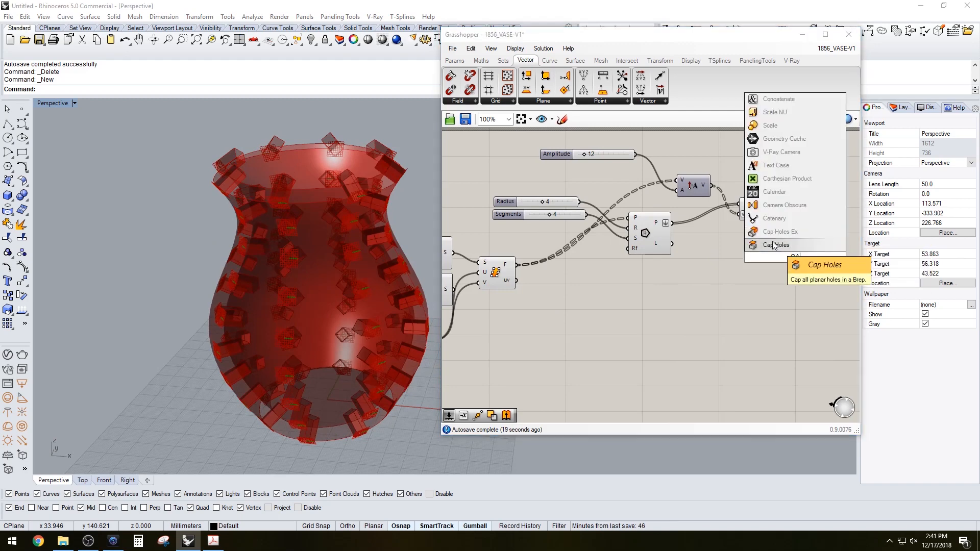
left_click(773, 243)
left_click_drag(790, 258, 805, 216)
Turn off the Extrude component's preview
left_click(770, 227)
middle_click(760, 188)
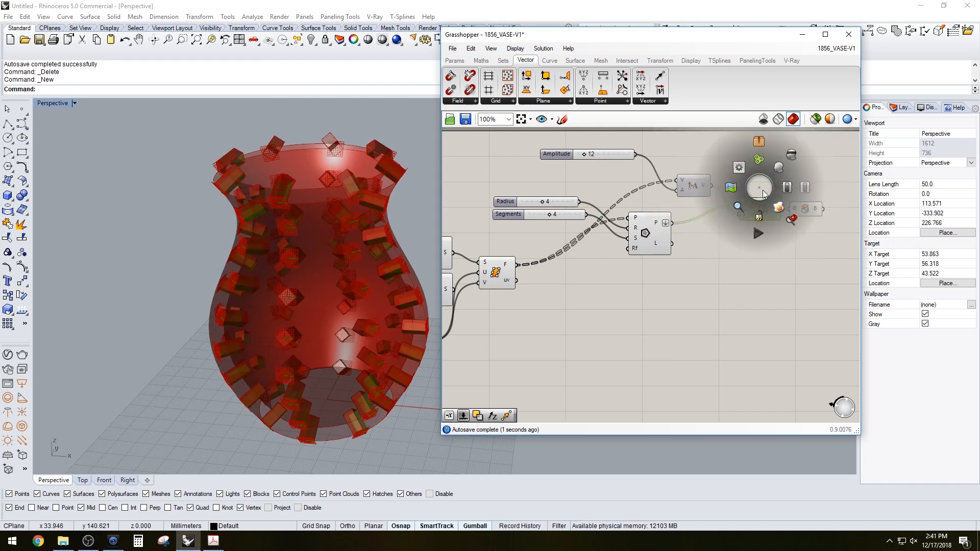
left_click(789, 158)
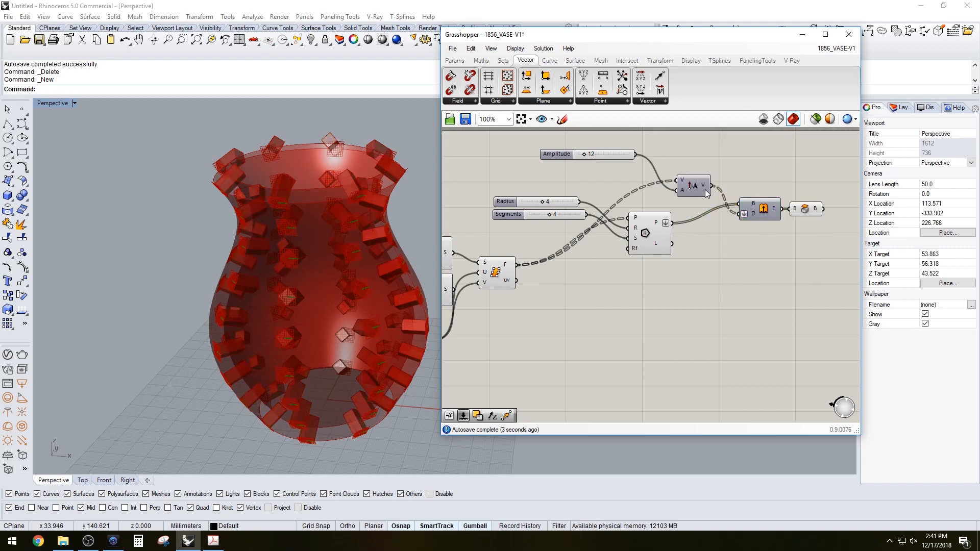
left_click_drag(699, 188, 714, 239)
left_click(801, 229)
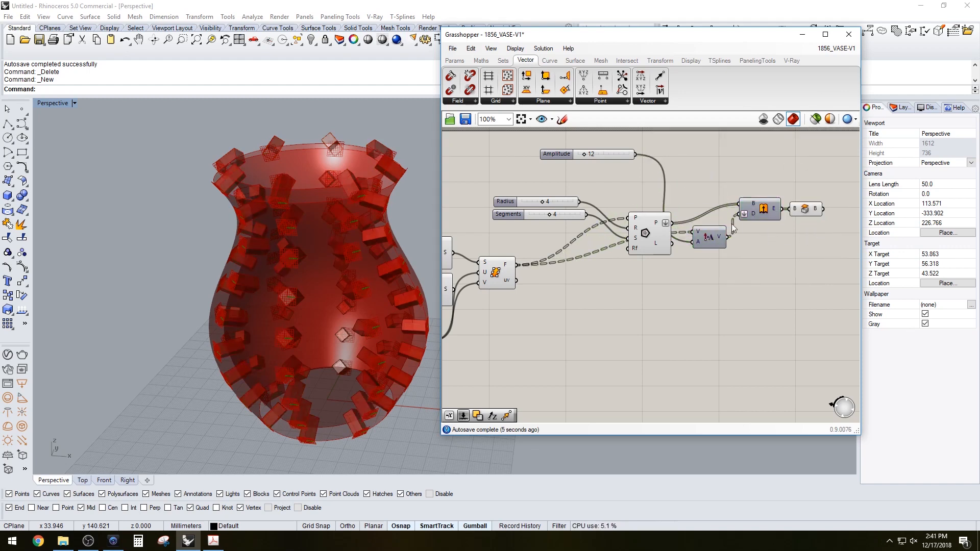
right_click_drag(663, 258, 709, 262)
left_click_drag(754, 242, 742, 195)
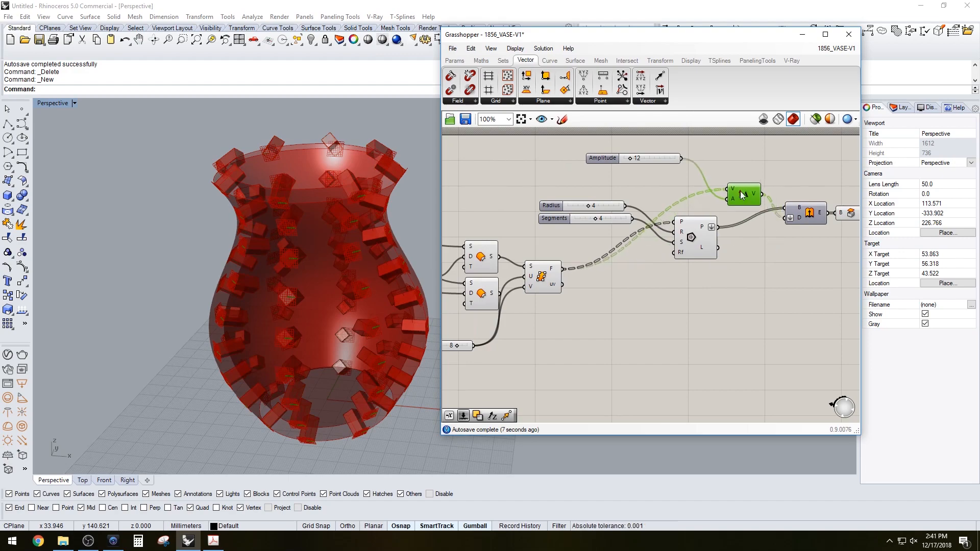
right_click_drag(409, 267, 236, 210)
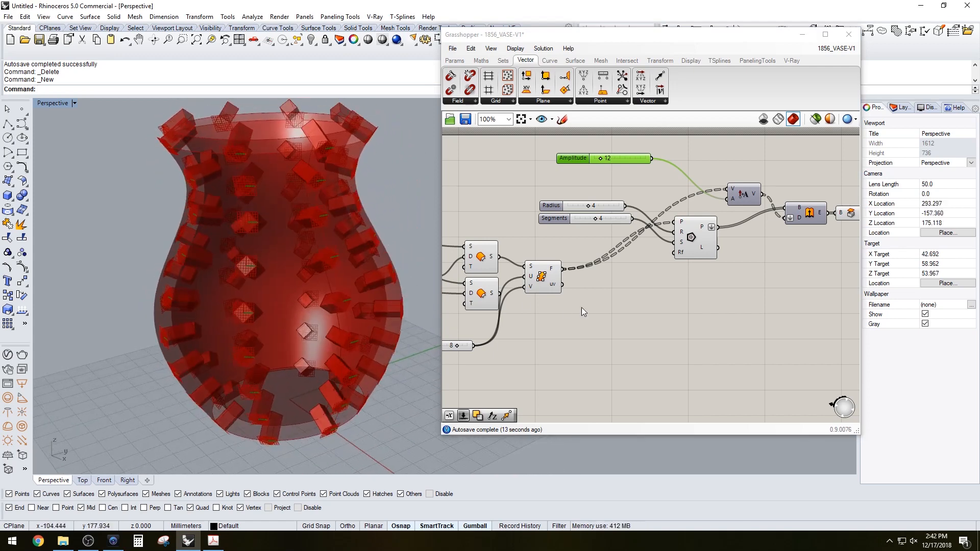
left_click(587, 301)
right_click_drag(606, 282, 709, 277)
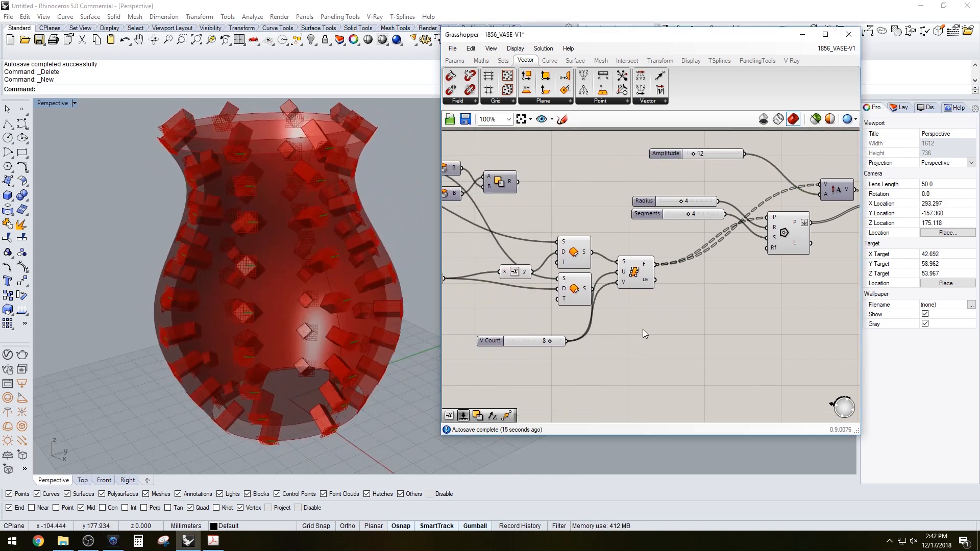
Hide the previews of the vase surface and division components
left_click_drag(644, 332, 568, 244)
middle_click(587, 247)
left_click(617, 215)
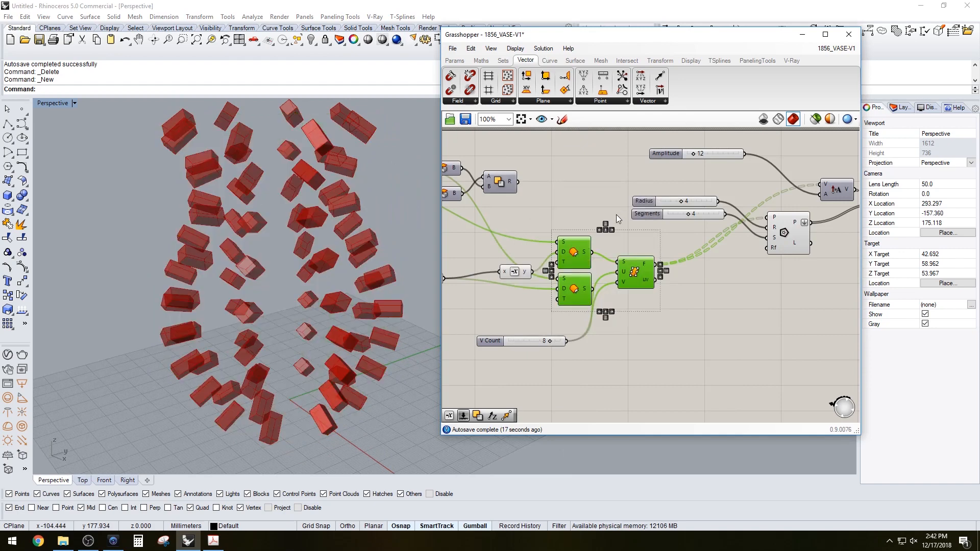
Move the division components and their sliders into a tidier layout
right_click_drag(298, 217, 296, 240)
left_click(557, 333)
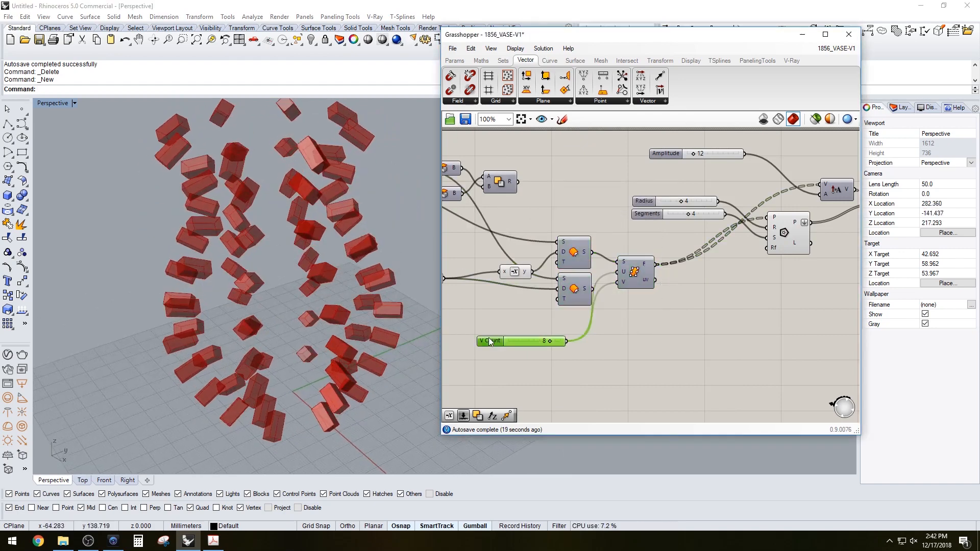
left_click_drag(489, 341, 514, 320)
left_click(601, 348)
right_click_drag(601, 348, 658, 335)
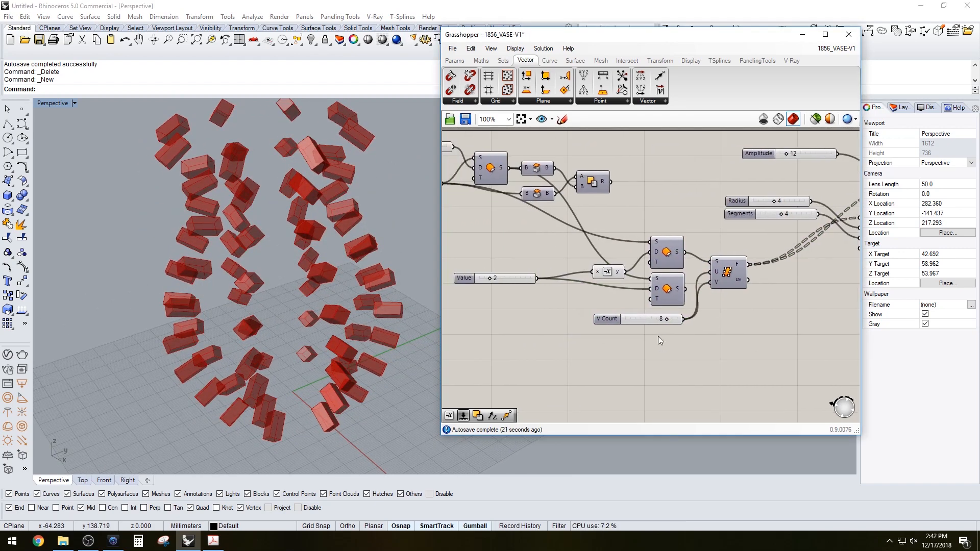
scroll(657, 336, "down", 2)
scroll(556, 302, "up", 1)
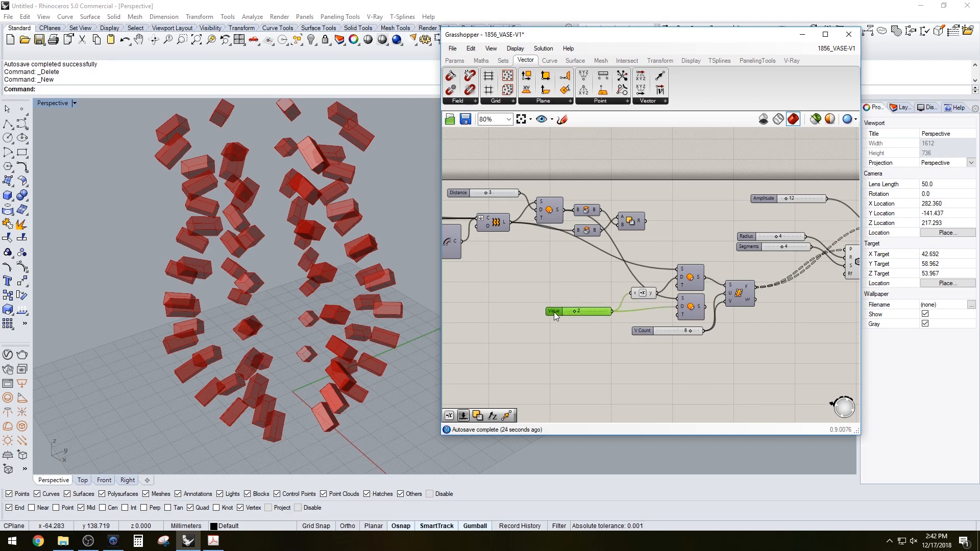
scroll(714, 253, "down", 2)
left_click_drag(726, 314, 622, 259)
scroll(678, 261, "up", 1)
left_click_drag(697, 267, 653, 245)
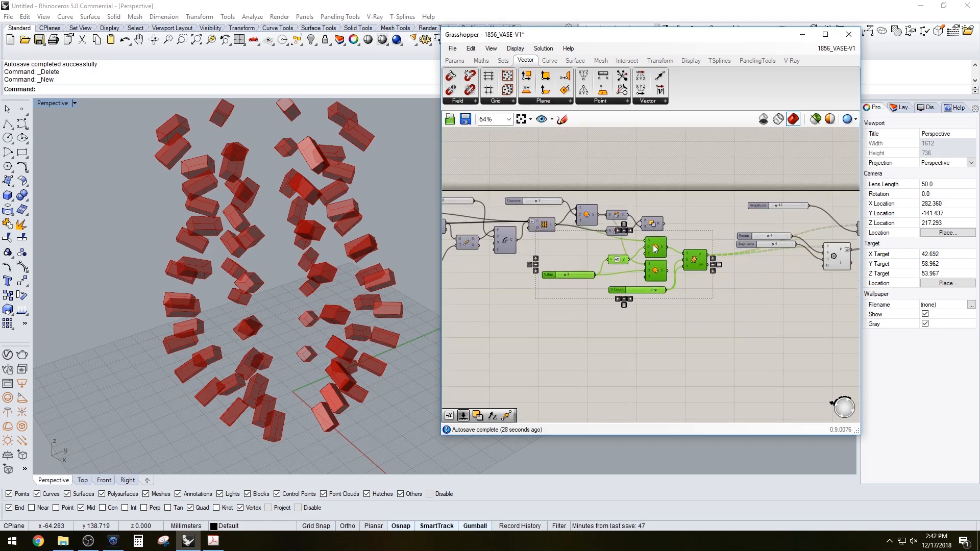
Reposition the Amplitude, Radius and Segments sliders above the Polygon component
left_click(779, 290)
right_click_drag(781, 290, 630, 291)
scroll(643, 287, "down", 1)
left_click_drag(765, 287, 614, 212)
scroll(678, 263, "up", 1)
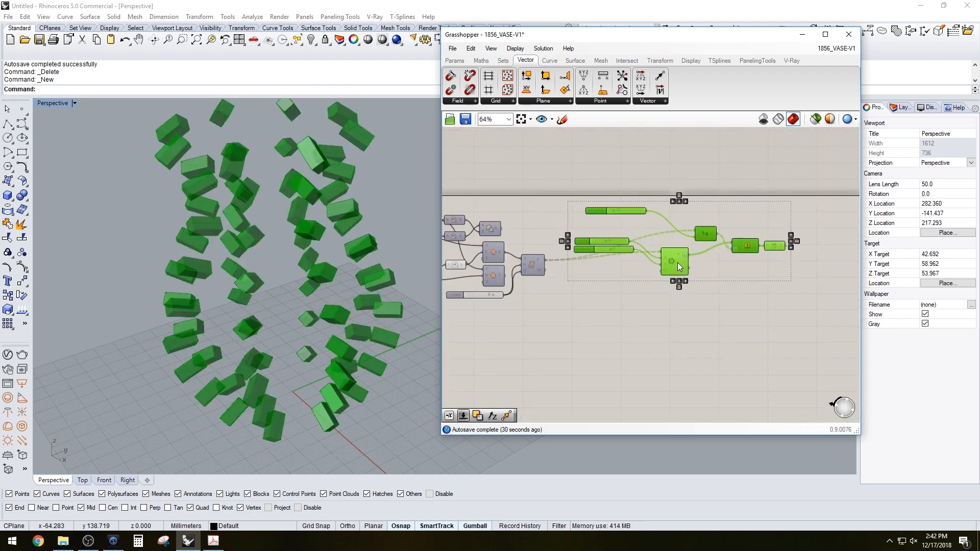
left_click(635, 173)
scroll(630, 239, "up", 2)
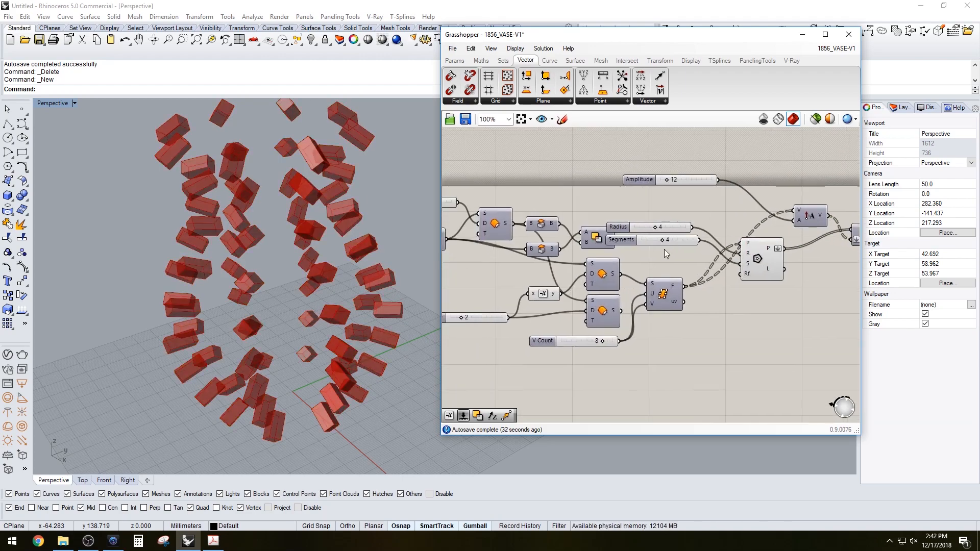
scroll(715, 245, "down", 5)
left_click_drag(850, 284, 515, 239)
left_click(665, 309)
scroll(721, 249, "up", 4)
left_click_drag(727, 262, 706, 196)
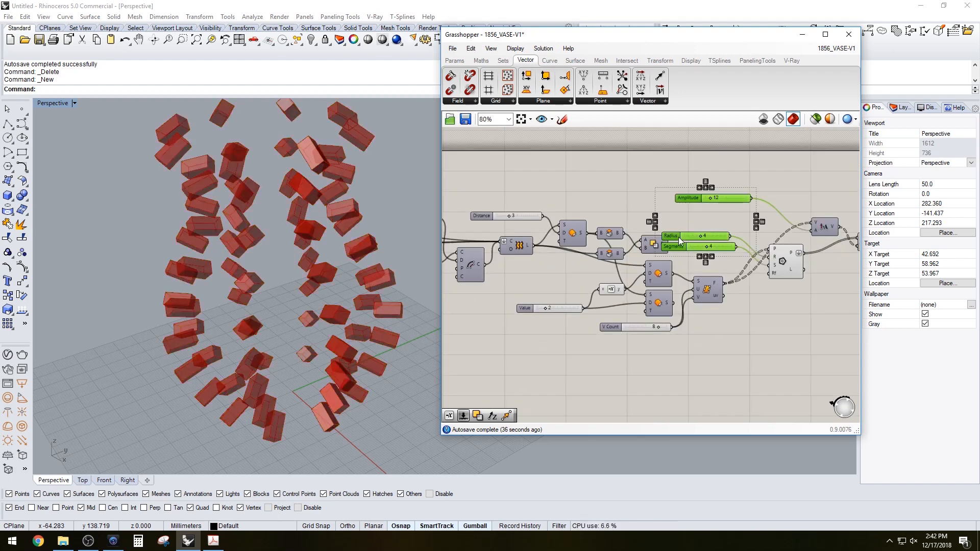
left_click_drag(679, 240, 674, 215)
left_click(629, 200)
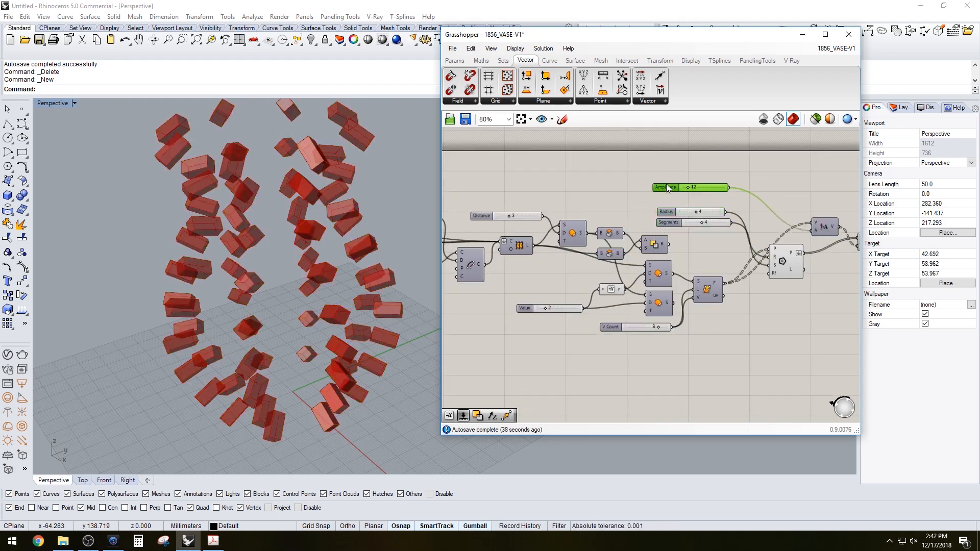
left_click(602, 192)
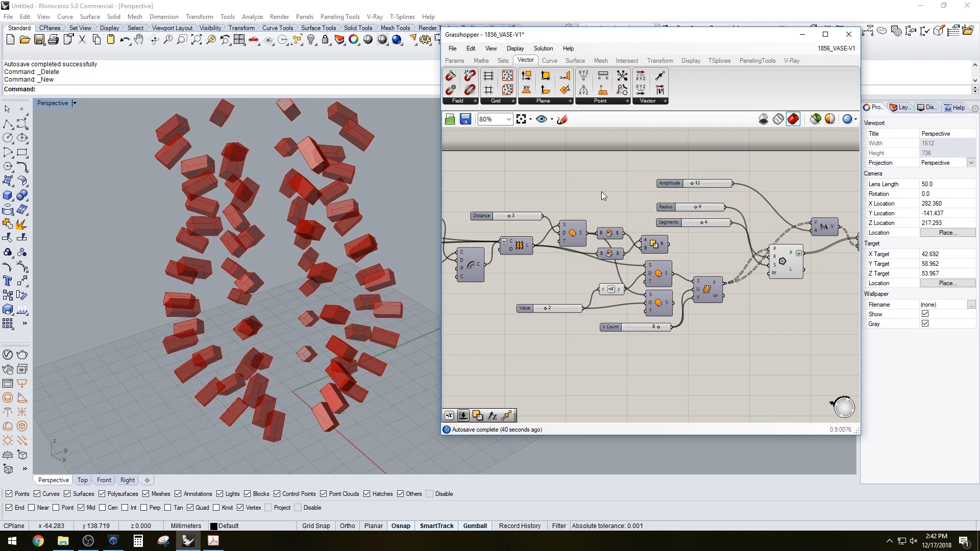
Set the vase's Radius slider to 38
scroll(543, 274, "down", 3)
scroll(526, 263, "up", 5)
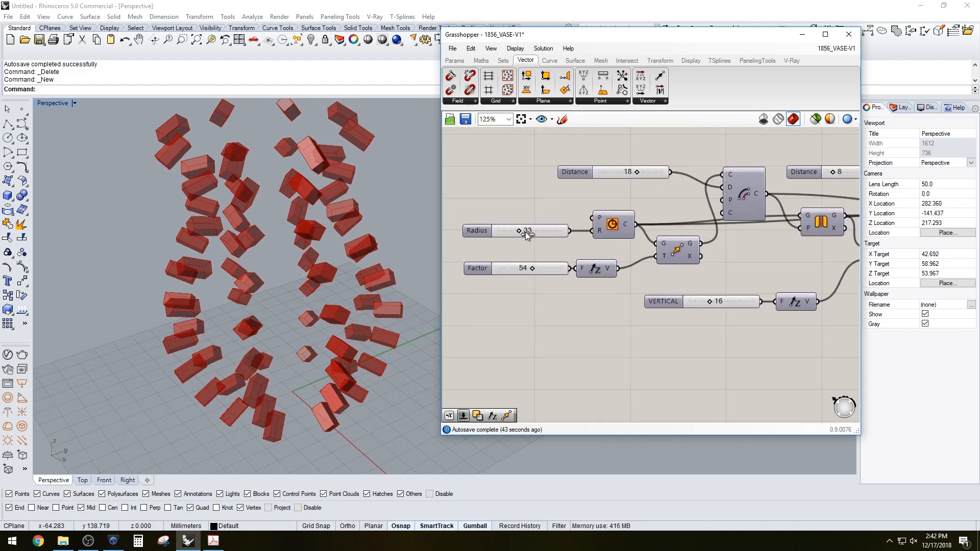
left_click_drag(526, 232, 520, 232)
scroll(310, 228, "down", 4)
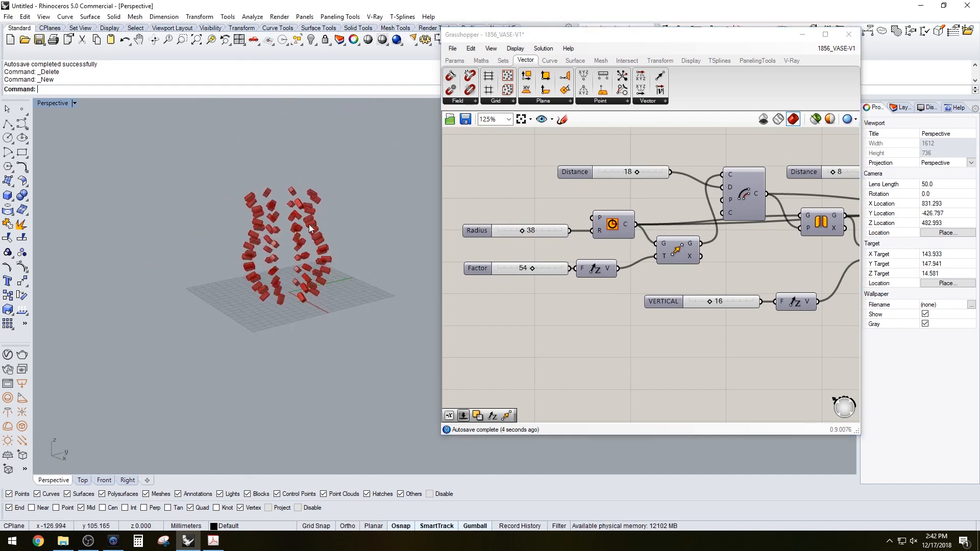
Turn on the preview of the Solid Difference component
scroll(647, 256, "down", 5)
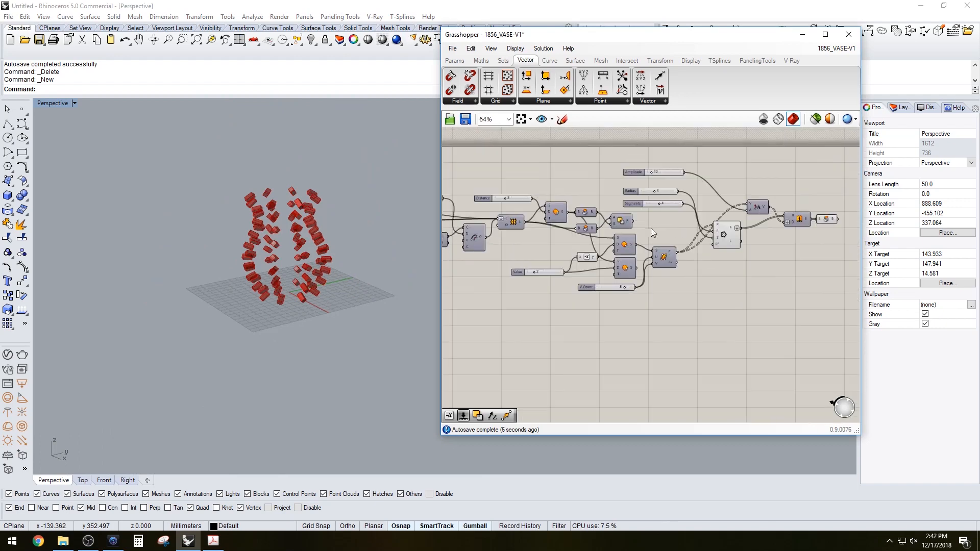
scroll(651, 233, "up", 5)
right_click(597, 247)
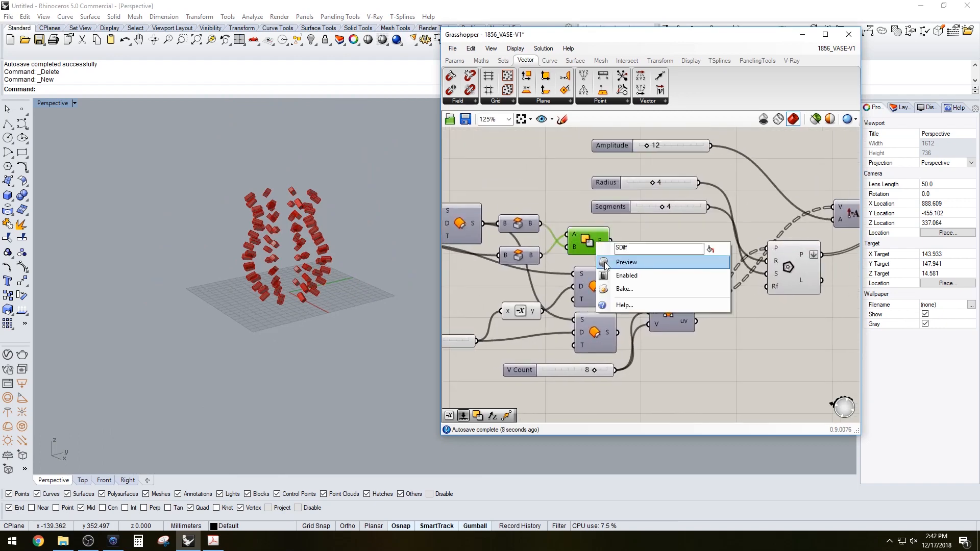
left_click(607, 261)
scroll(283, 235, "up", 5)
scroll(295, 180, "up", 5)
right_click_drag(291, 182, 316, 270)
scroll(300, 209, "down", 3)
scroll(302, 278, "down", 4)
Set the polygon Radius slider to 10
left_click(657, 246)
right_click_drag(687, 240, 611, 250)
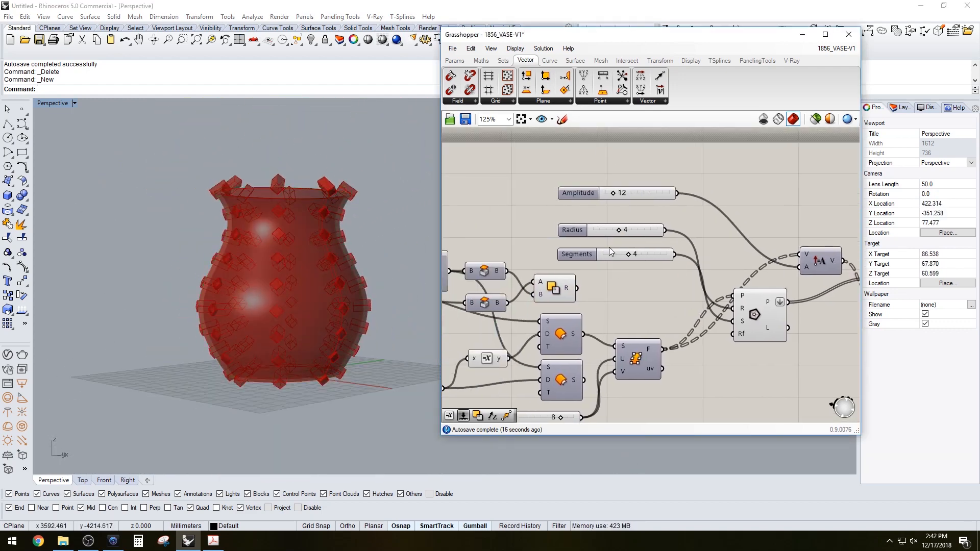
scroll(630, 235, "up", 1)
double_click(616, 231)
type("1")
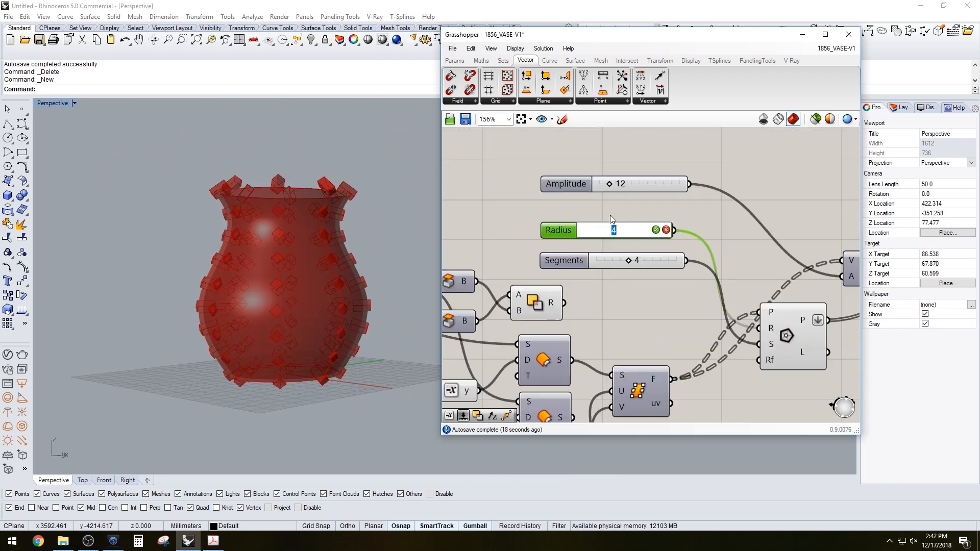
type("0")
key("Return")
scroll(263, 233, "up", 2)
right_click_drag(262, 234, 324, 247)
right_click_drag(445, 240, 623, 174)
scroll(638, 189, "down", 2)
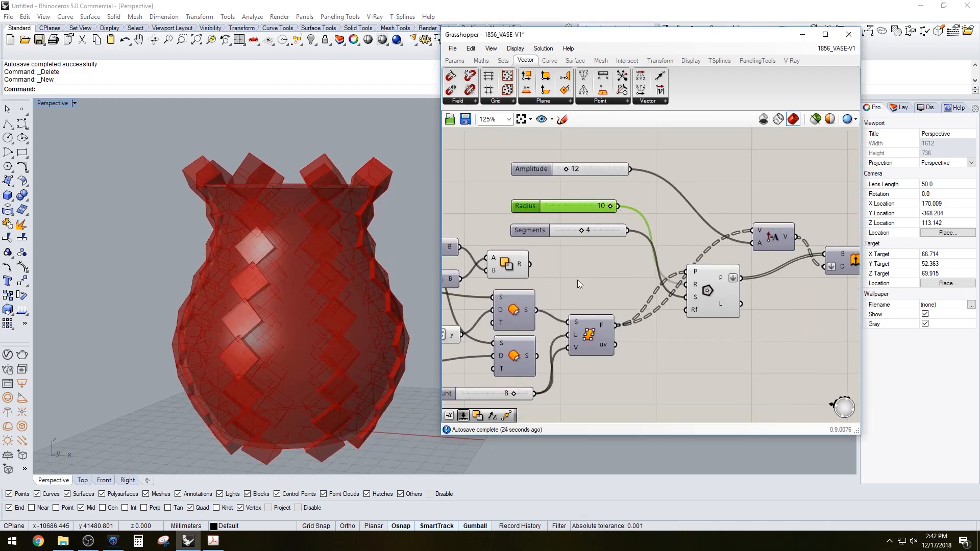
Move the V Count slider below the U Count slider and set V Count to 10
right_click_drag(577, 279, 621, 289)
scroll(709, 227, "down", 1)
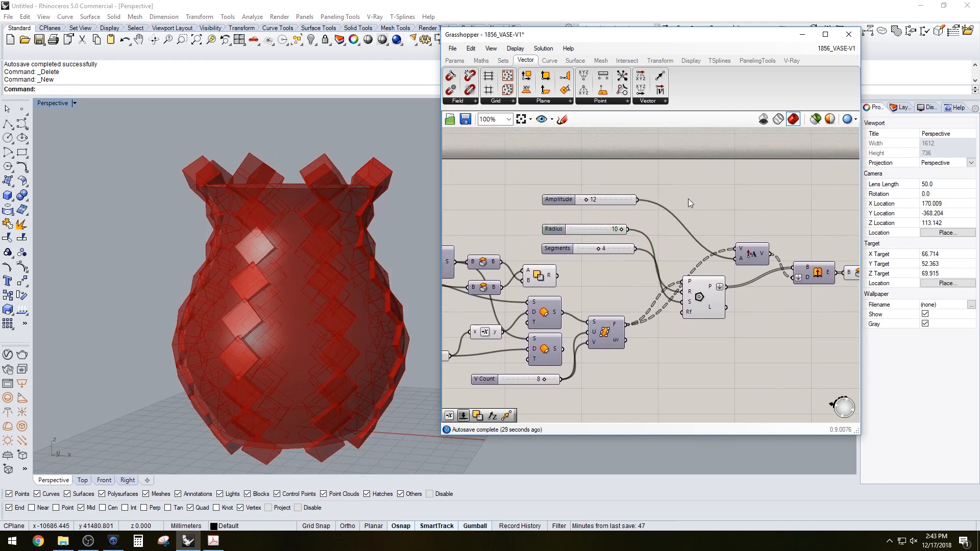
scroll(682, 227, "down", 2)
right_click_drag(637, 243, 574, 258)
scroll(587, 301, "up", 3)
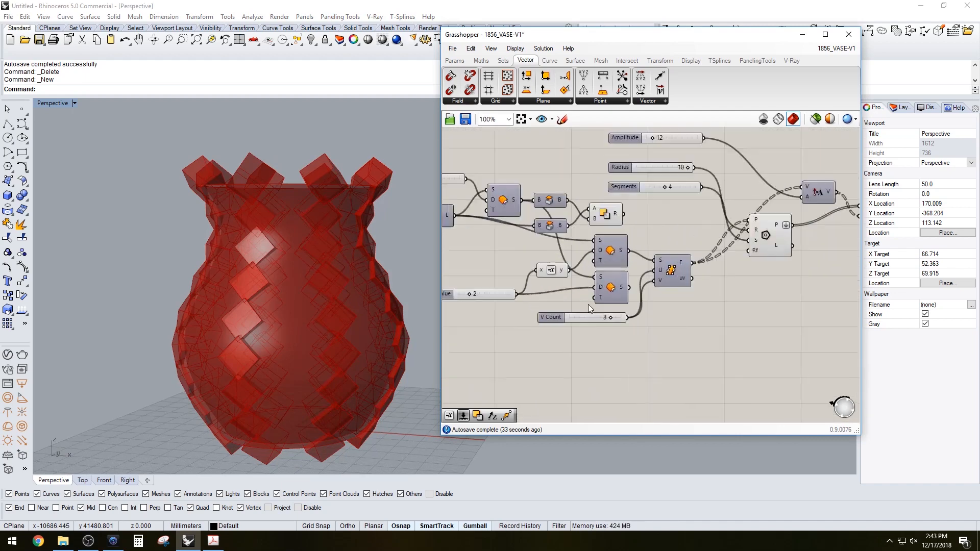
left_click(581, 283)
mouse_move(580, 282)
left_mouse_down()
mouse_move(570, 309)
mouse_move(574, 296)
left_mouse_up()
scroll(676, 299, "up", 1)
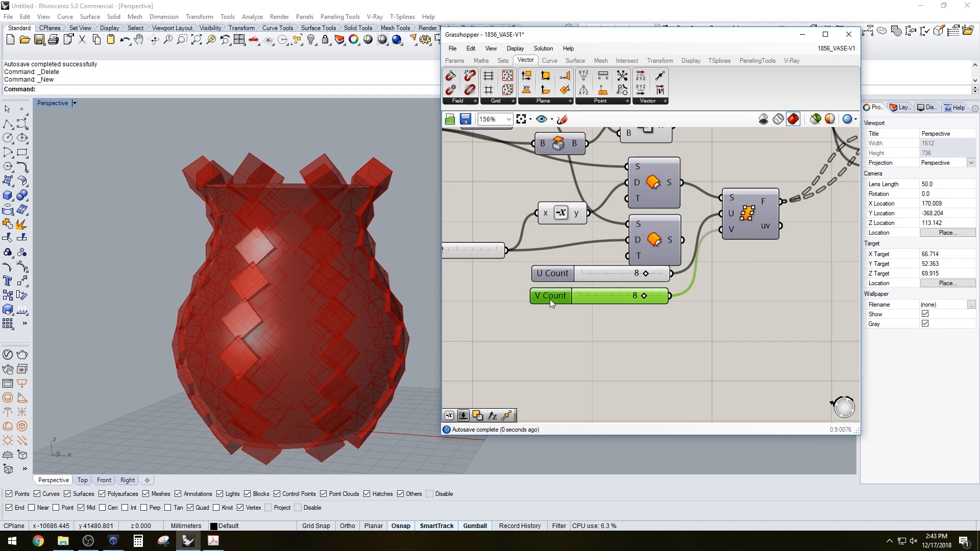
left_click_drag(551, 302, 549, 342)
left_click_drag(641, 335, 664, 334)
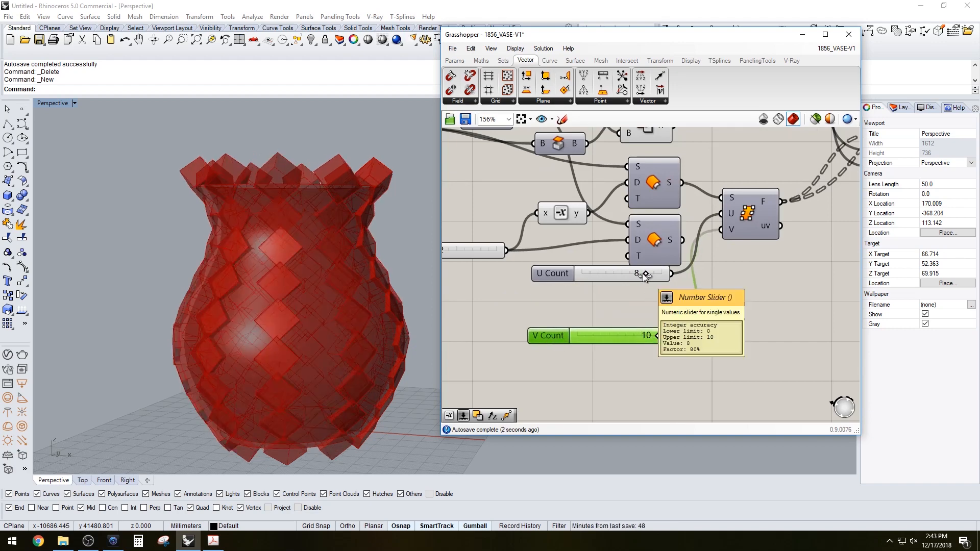
Set U Count to 6
double_click(639, 274)
type("6")
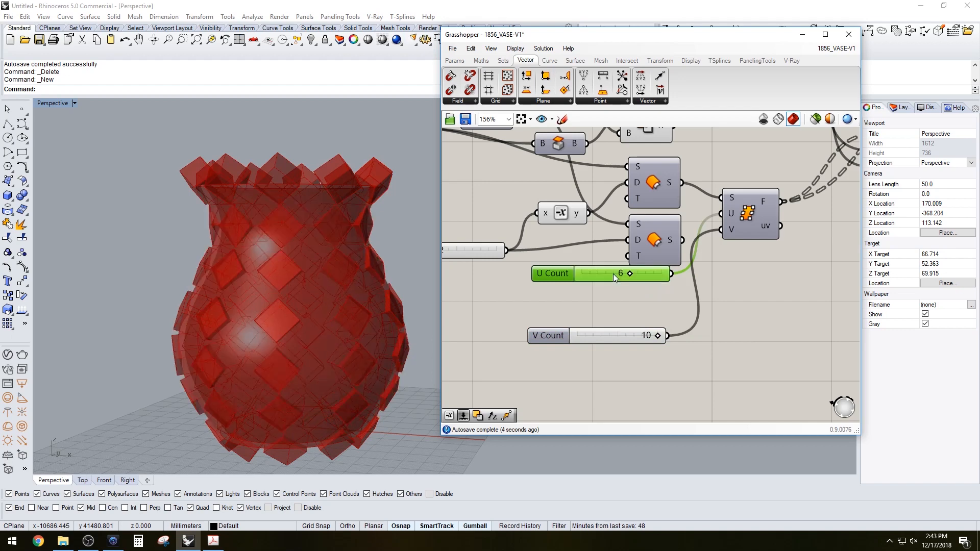
key("Return")
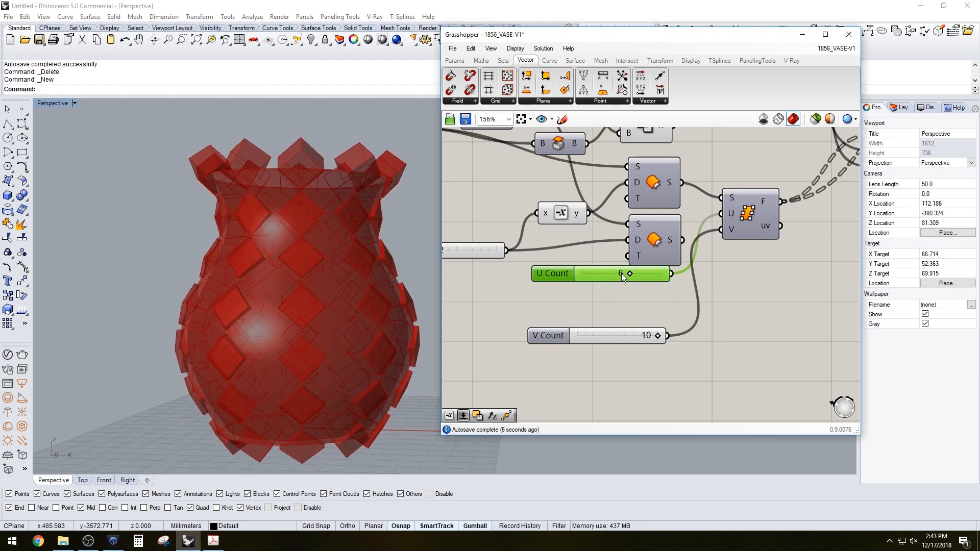
Set U Count to 5
double_click(620, 274)
type("5")
key("Return")
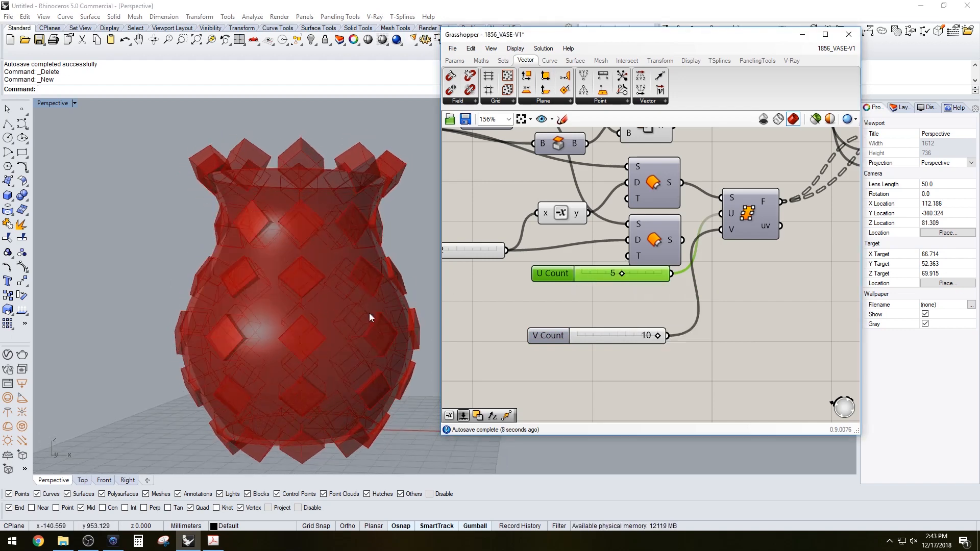
Examine the finished solids by selecting the final output component
right_click_drag(311, 321, 334, 251)
left_click(749, 279)
left_click(761, 282)
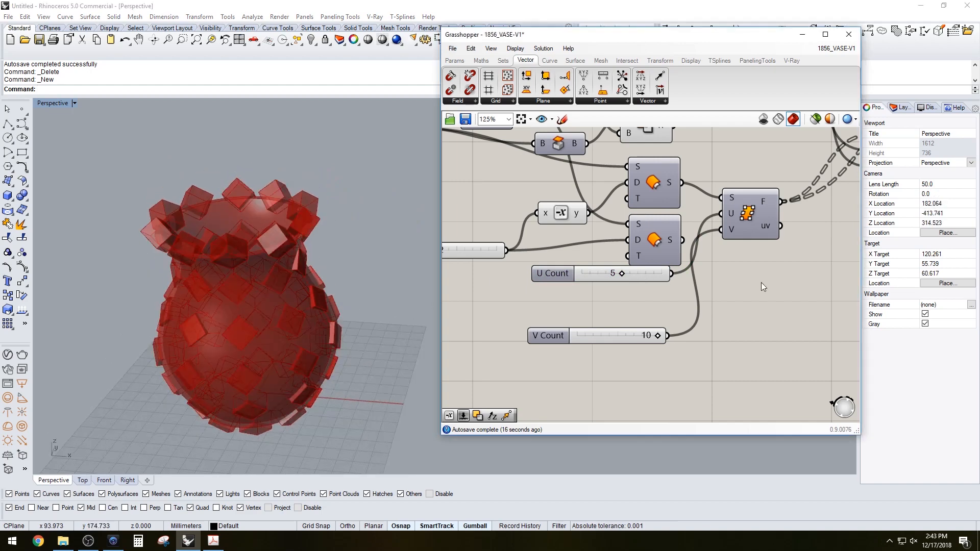
scroll(761, 283, "down", 2)
right_click_drag(761, 283, 624, 312)
right_click_drag(743, 261, 655, 271)
scroll(687, 276, "down", 1)
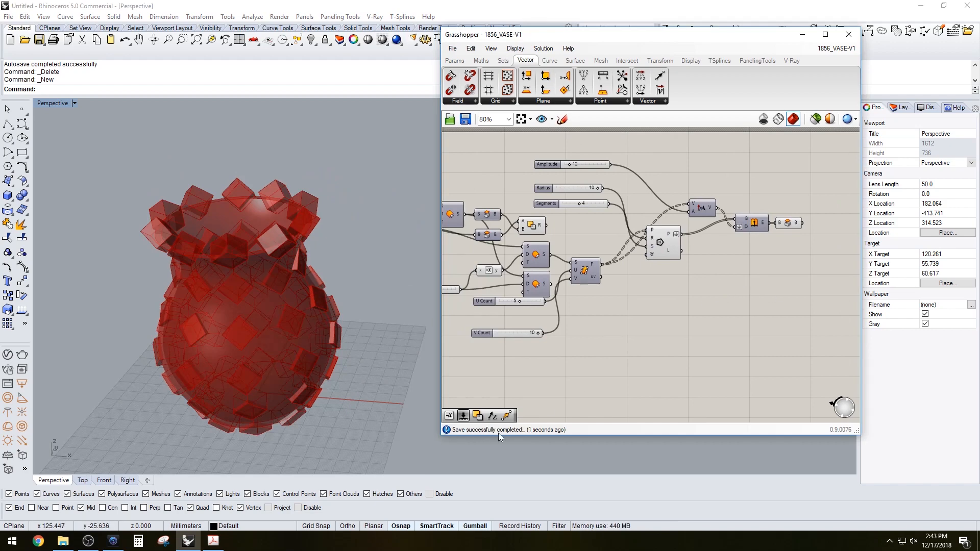
right_click_drag(781, 225, 768, 217)
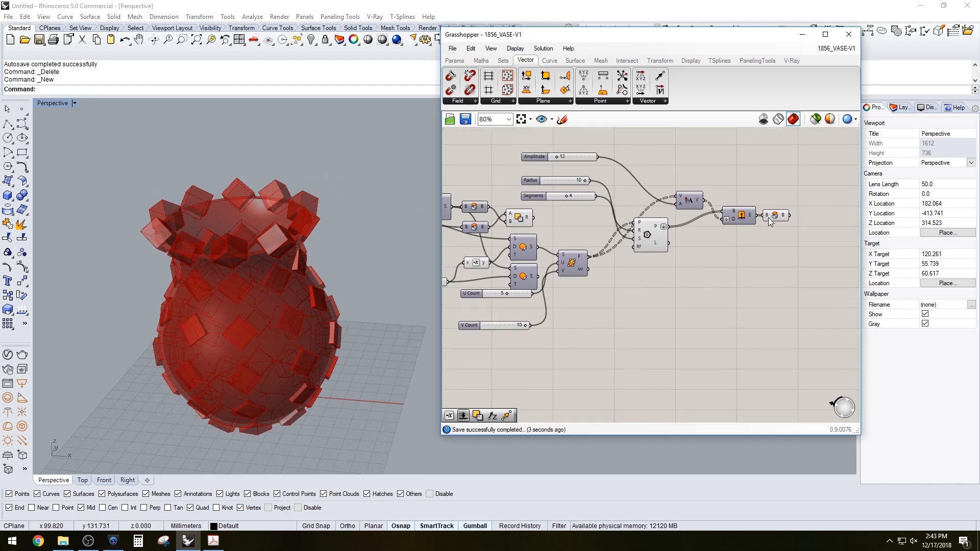
left_click(773, 217)
right_click_drag(655, 246, 626, 272)
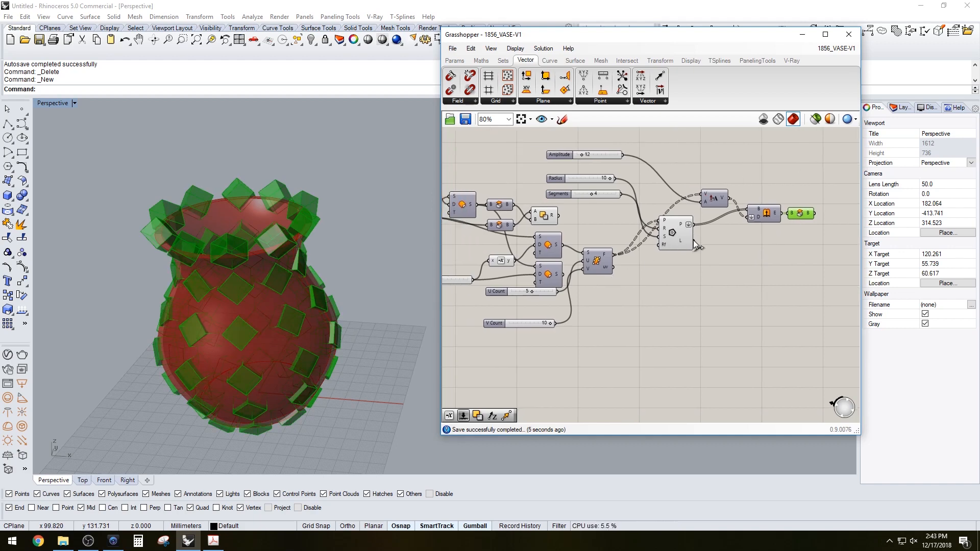
scroll(645, 292, "down", 2)
right_click_drag(609, 308, 634, 281)
left_click(633, 280)
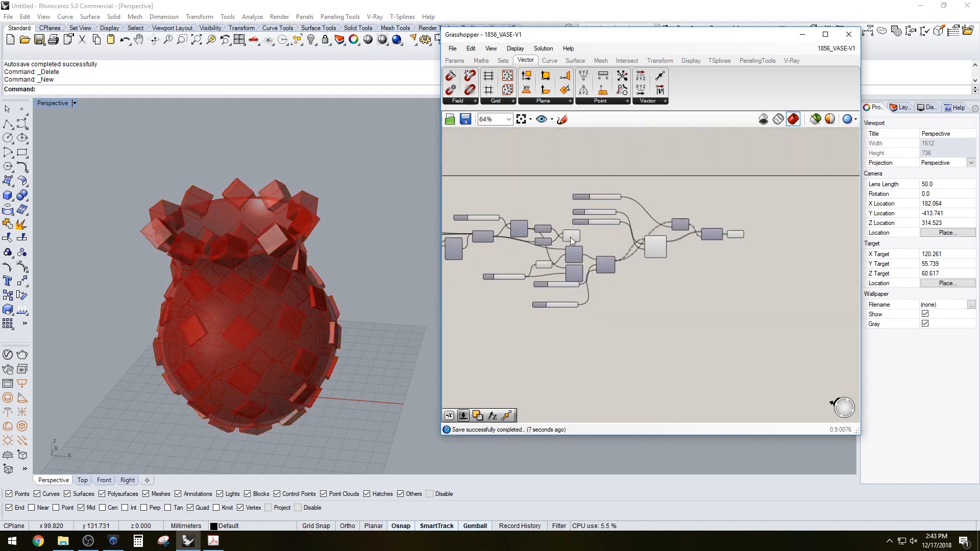
scroll(569, 235, "up", 1)
Rearrange the Amplitude, Radius and Segments sliders and the Solid Difference component into a tidier layout
left_click(570, 236)
left_click(632, 236)
left_click_drag(778, 287, 668, 212)
left_click_drag(669, 249, 665, 287)
left_click_drag(626, 235, 600, 306)
left_click_drag(619, 167, 571, 232)
left_click_drag(579, 188, 626, 335)
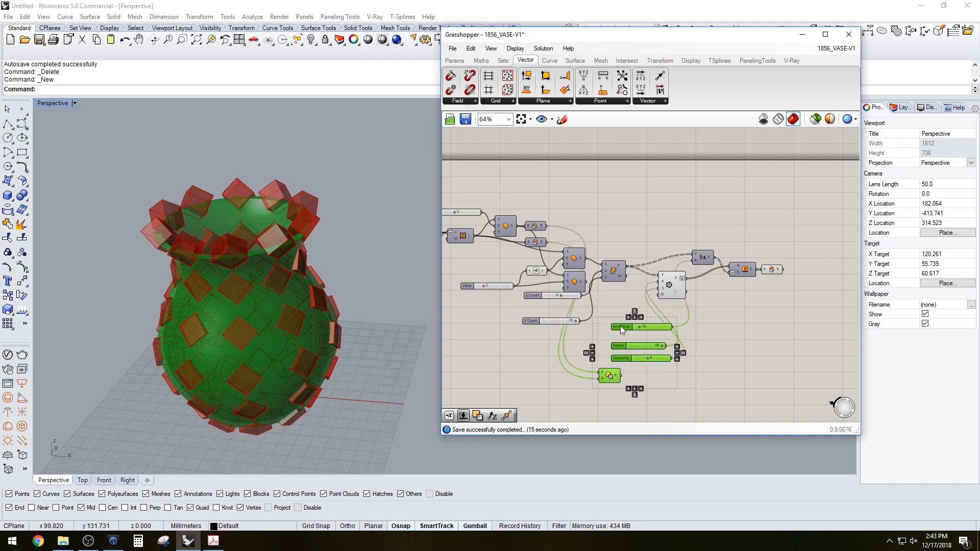
left_click(613, 305)
scroll(607, 380, "up", 2)
left_click_drag(607, 380, 560, 201)
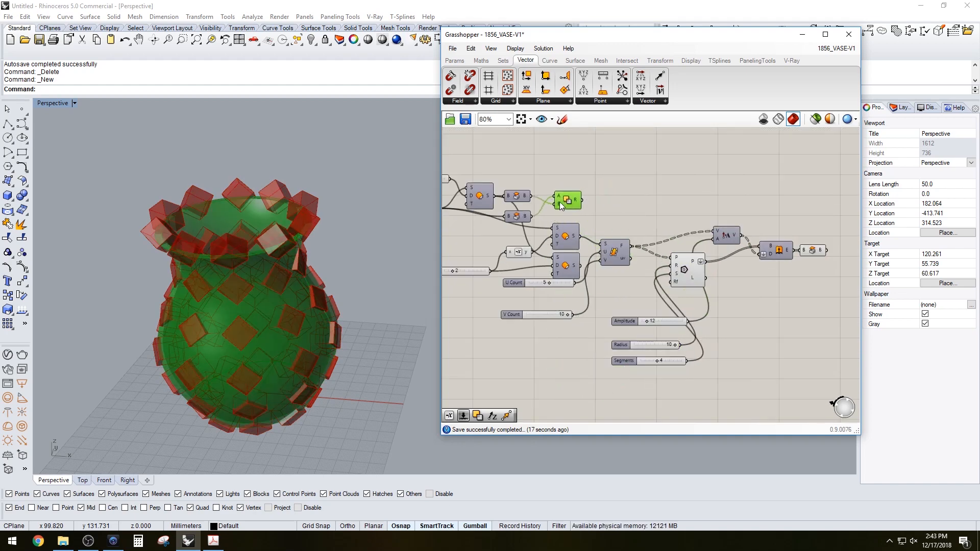
Shift the Polygon, Amplitude and Extrude group with its sliders closer to the Surface Frames component
left_click(603, 182)
scroll(626, 192, "down", 1)
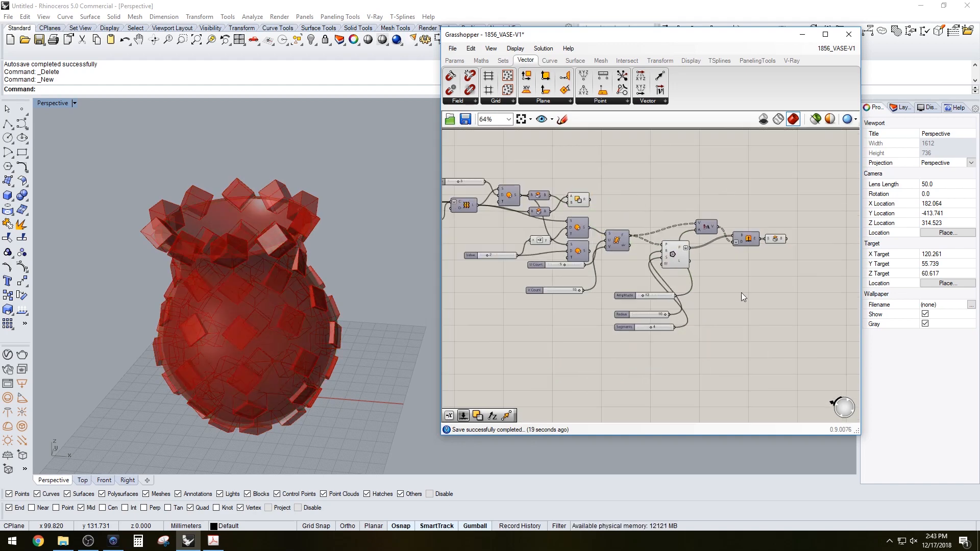
left_click_drag(770, 323, 659, 209)
left_click_drag(671, 260, 651, 277)
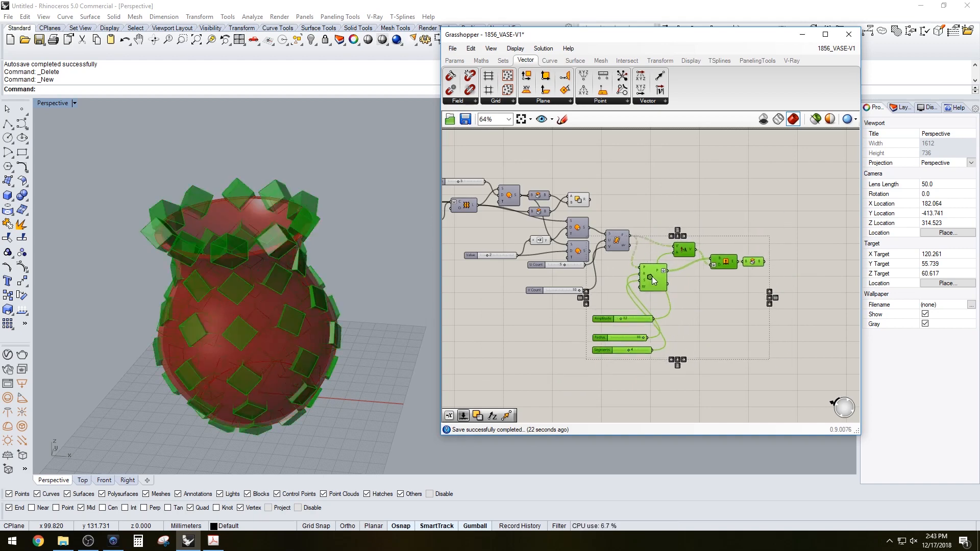
left_click(691, 210)
scroll(700, 246, "up", 1)
left_click_drag(764, 275, 690, 244)
left_click_drag(648, 387, 615, 316)
left_click(661, 277)
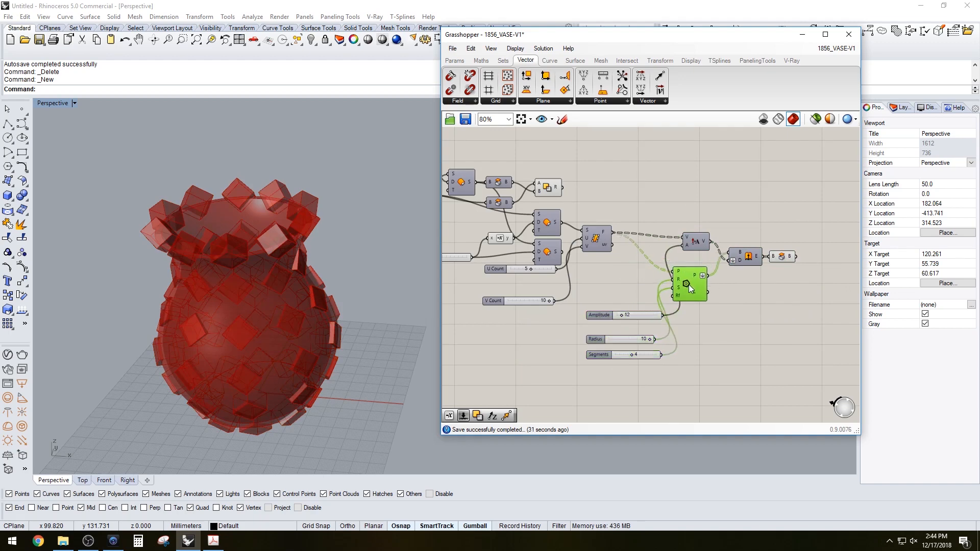
left_click_drag(688, 284, 689, 279)
Reposition the Amplitude, Radius and Segments sliders beneath the Polygon component
left_click(656, 384)
right_click_drag(705, 330, 714, 340)
left_click_drag(783, 308, 695, 236)
left_click_drag(705, 257, 763, 257)
left_click(709, 385)
left_click_drag(710, 389, 606, 268)
scroll(608, 317, "up", 1)
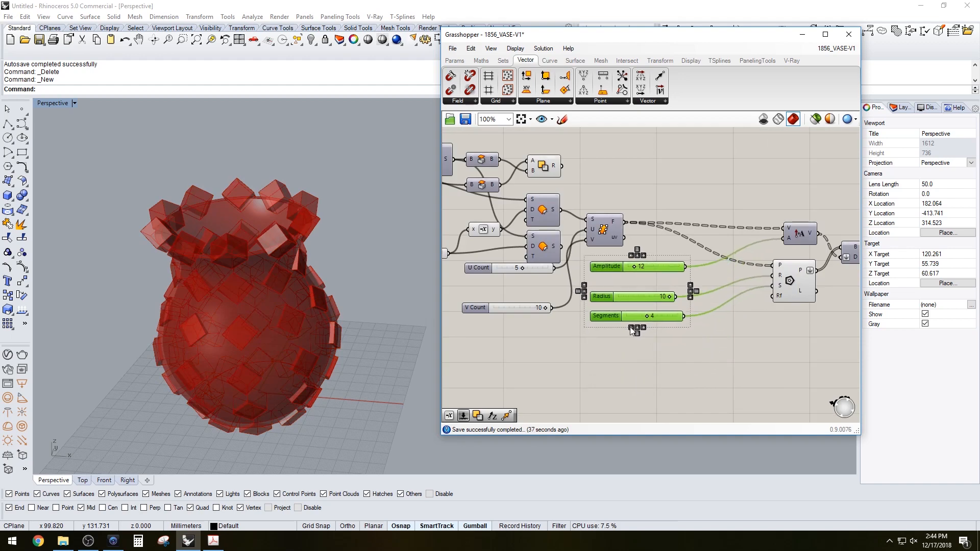
left_click(642, 358)
right_click_drag(589, 349, 680, 360)
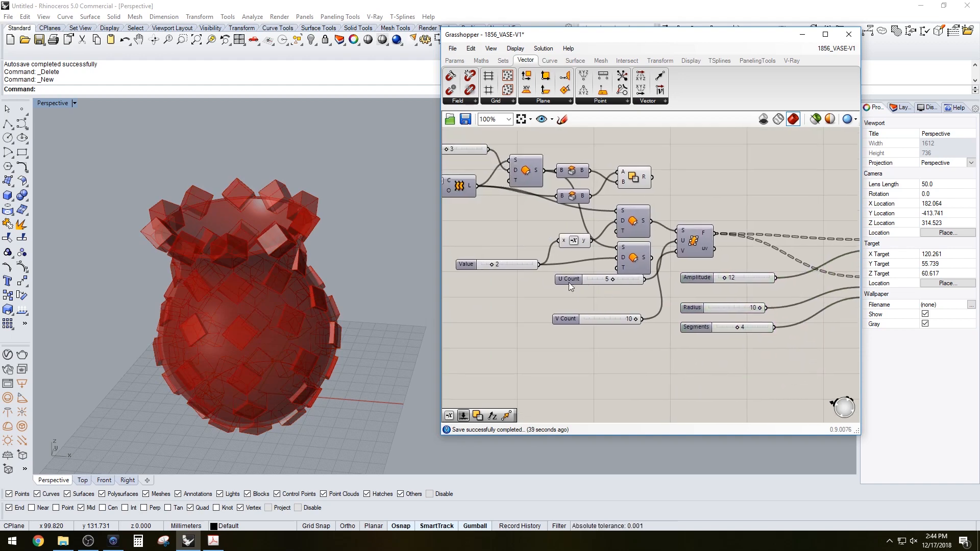
Move the U Count slider and the Surface Frames component into alignment with the other sliders
left_click_drag(565, 289, 561, 299)
left_click(694, 240)
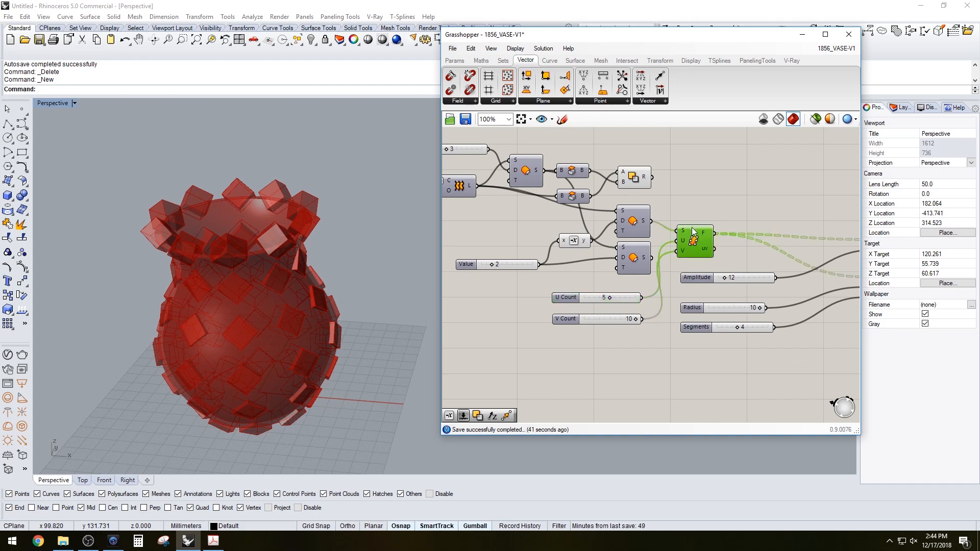
right_click_drag(732, 258, 642, 225)
left_click_drag(712, 327, 609, 299)
left_click_drag(600, 218, 598, 267)
left_click(622, 229)
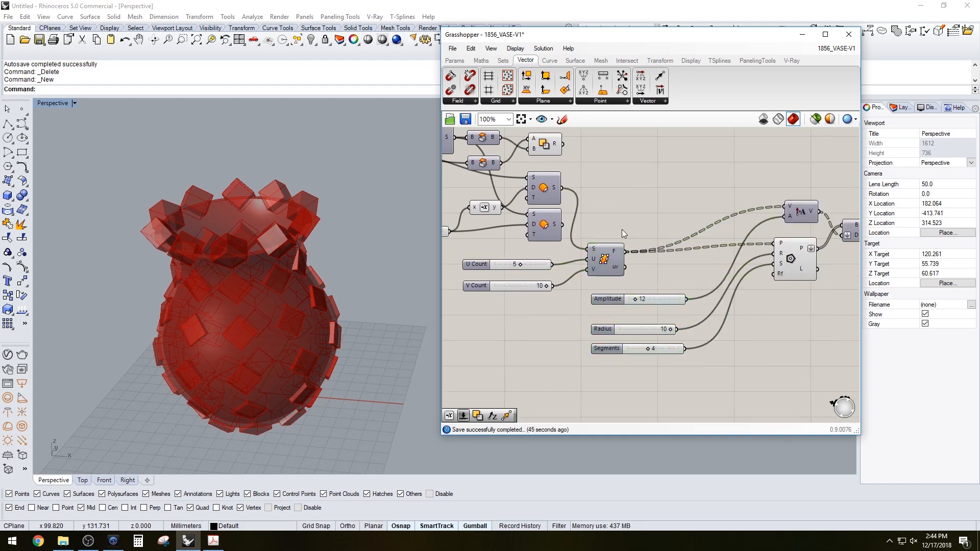
Move the Amplitude slider up and place the Radius and Segments sliders beside the Polygon component
scroll(649, 245, "down", 1)
right_click_drag(711, 268, 619, 252)
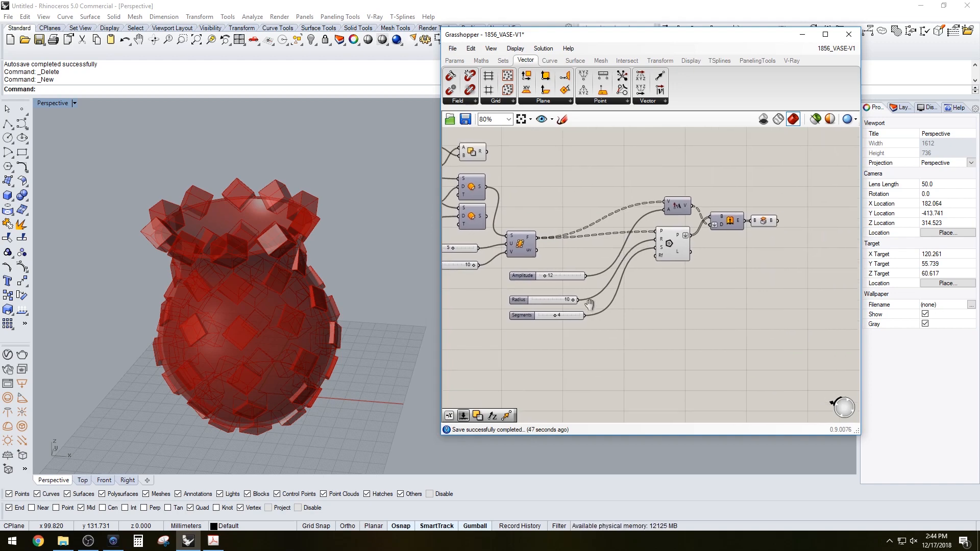
left_click_drag(601, 340, 529, 272)
left_click_drag(566, 264, 567, 171)
left_click(590, 241)
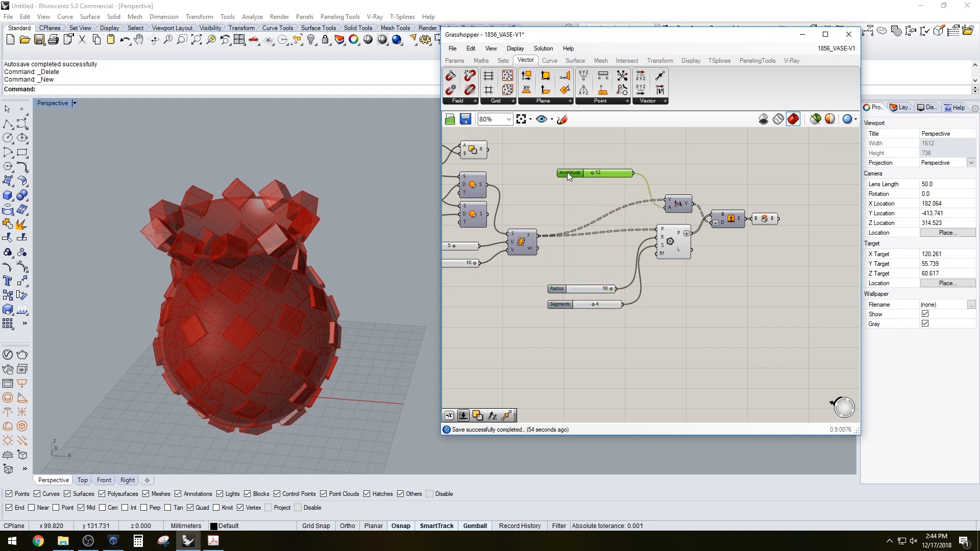
left_click(561, 304)
left_click(558, 287, "shift")
left_click_drag(557, 286, 557, 242)
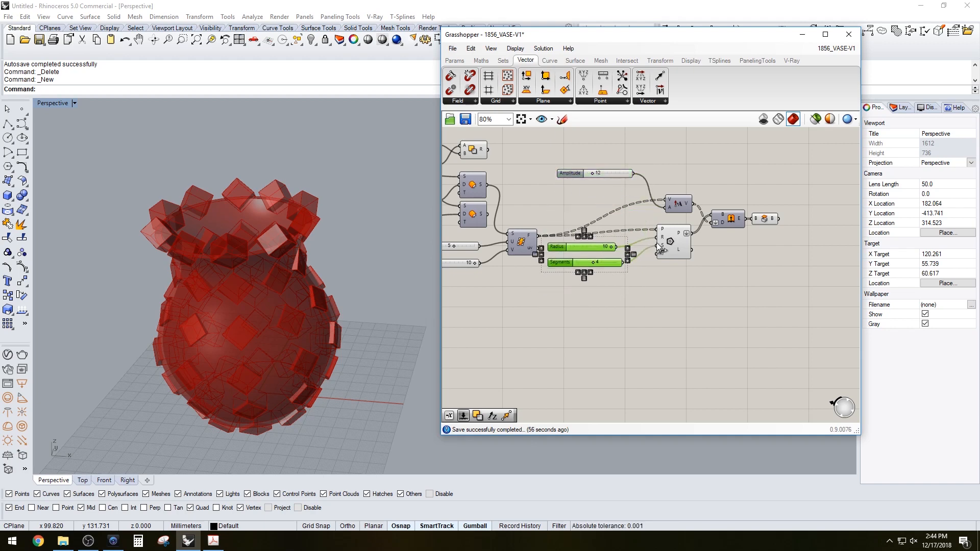
left_click_drag(664, 244, 654, 281)
left_click(571, 283)
left_click_drag(570, 283, 541, 276)
left_click(642, 287)
left_click_drag(666, 281, 662, 285)
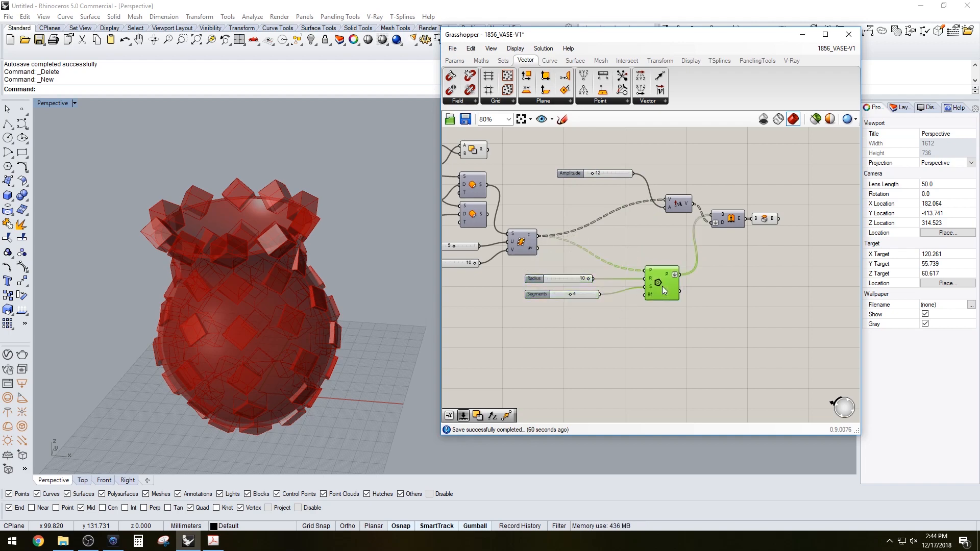
Reposition the vector Amplitude component and its slider above the Polygon component
left_click(657, 244)
right_click_drag(741, 253, 719, 274)
left_click_drag(754, 276, 715, 270)
left_click_drag(653, 233, 626, 248)
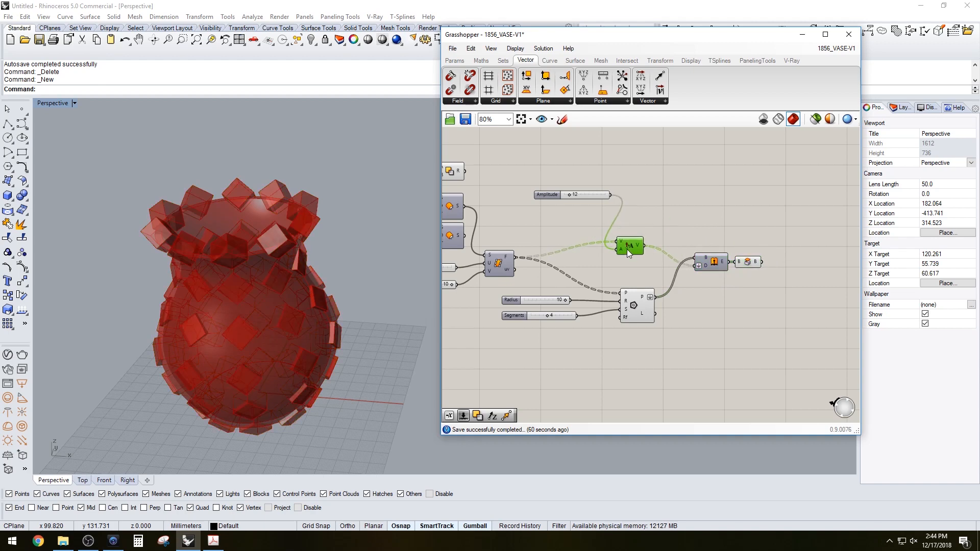
left_click(698, 286)
left_click_drag(746, 351, 584, 183)
left_click_drag(627, 244, 602, 242)
left_click_drag(574, 368, 492, 304)
left_click(531, 213)
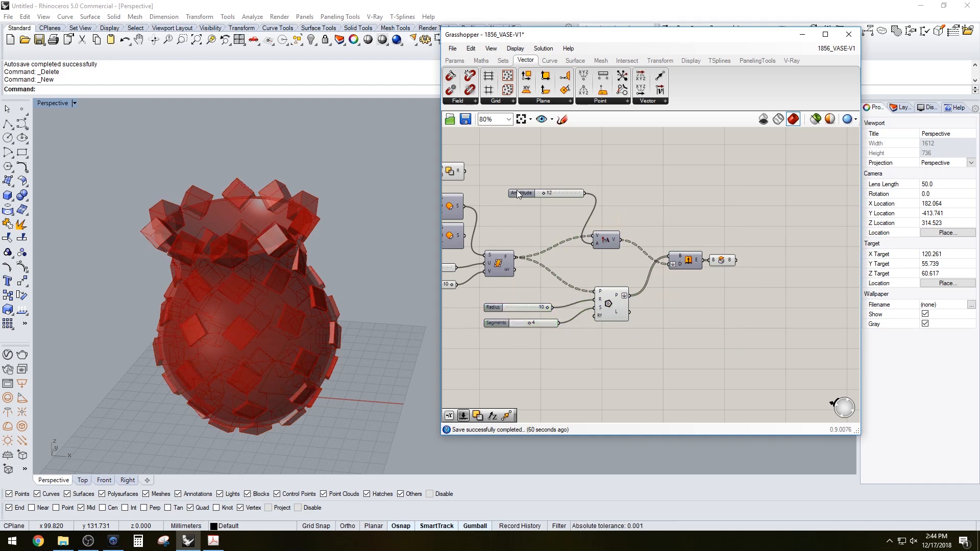
left_click_drag(517, 190, 504, 215)
left_click(541, 185)
scroll(646, 227, "down", 3)
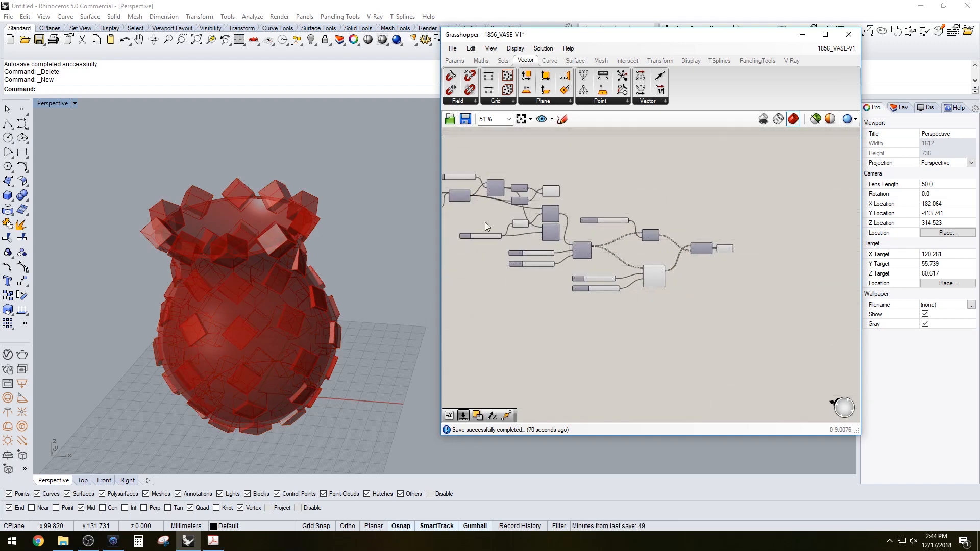
Save the Grasshopper definition
scroll(689, 291, "up", 1)
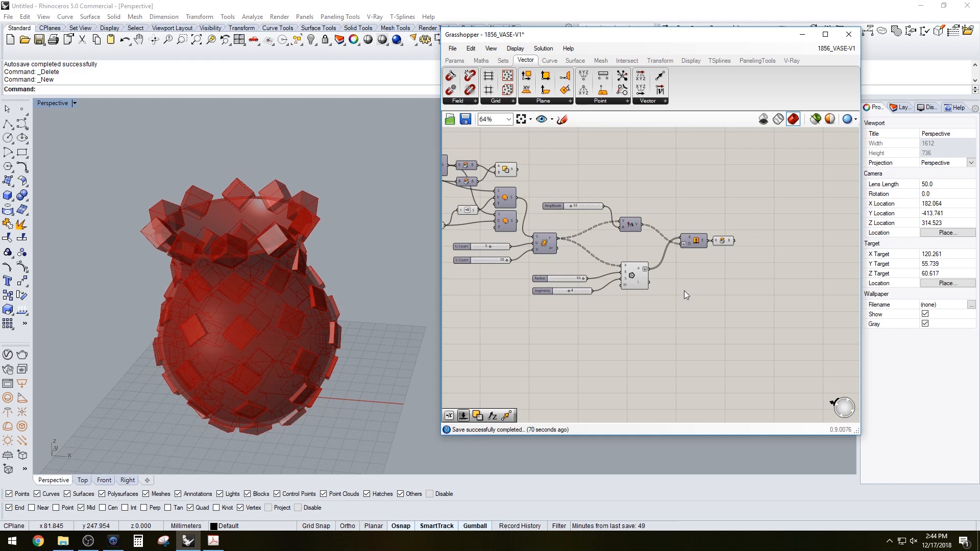
key("ctrl+s")
Add a Solid Difference component, feeding the vase brep as A and the capped polygon extrusions as B
double_click(720, 286)
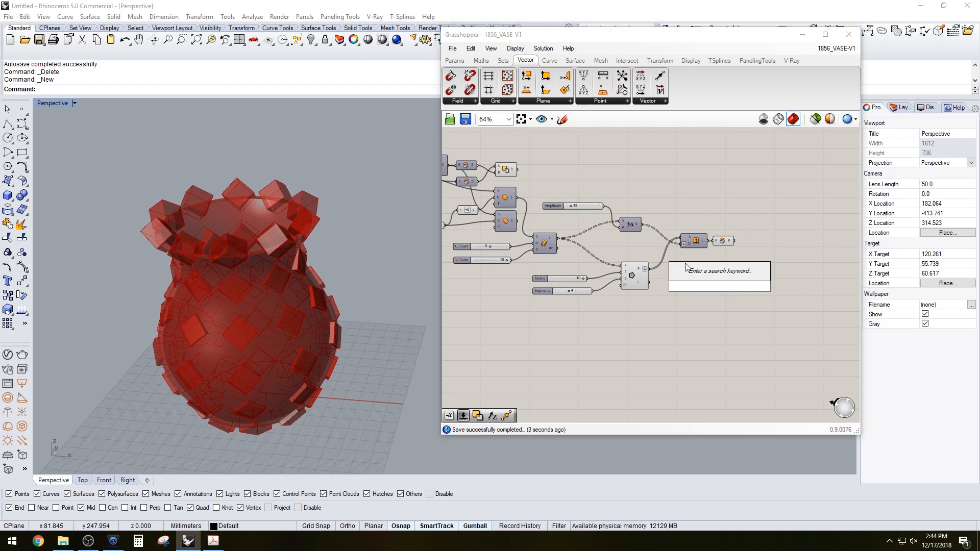
type("diff")
left_click(699, 244)
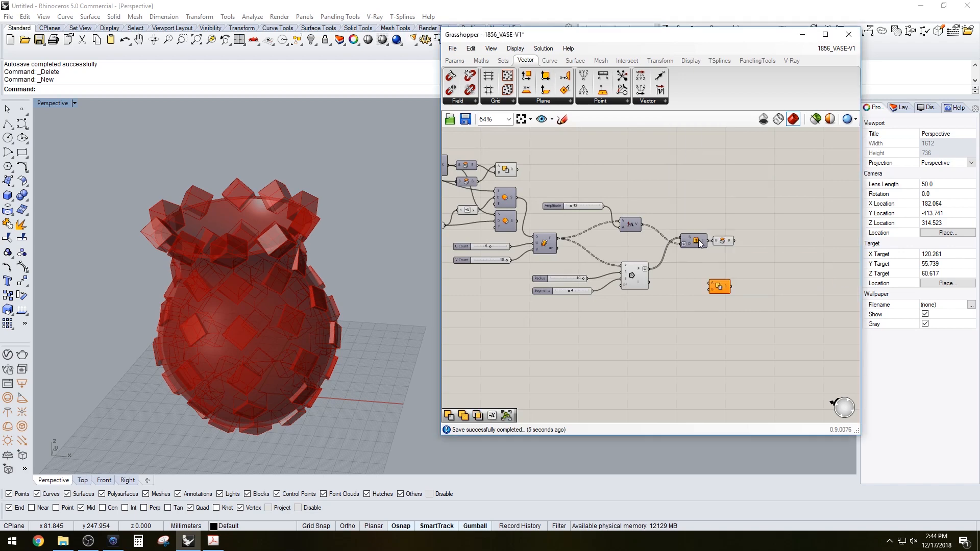
left_click(716, 243)
left_click(639, 268)
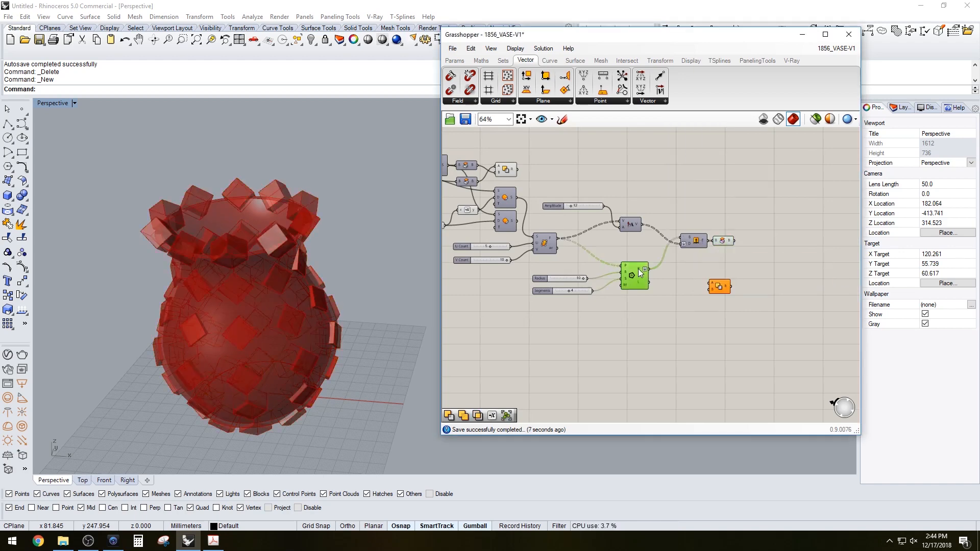
right_click_drag(686, 208, 655, 226)
left_click_drag(693, 306, 746, 210)
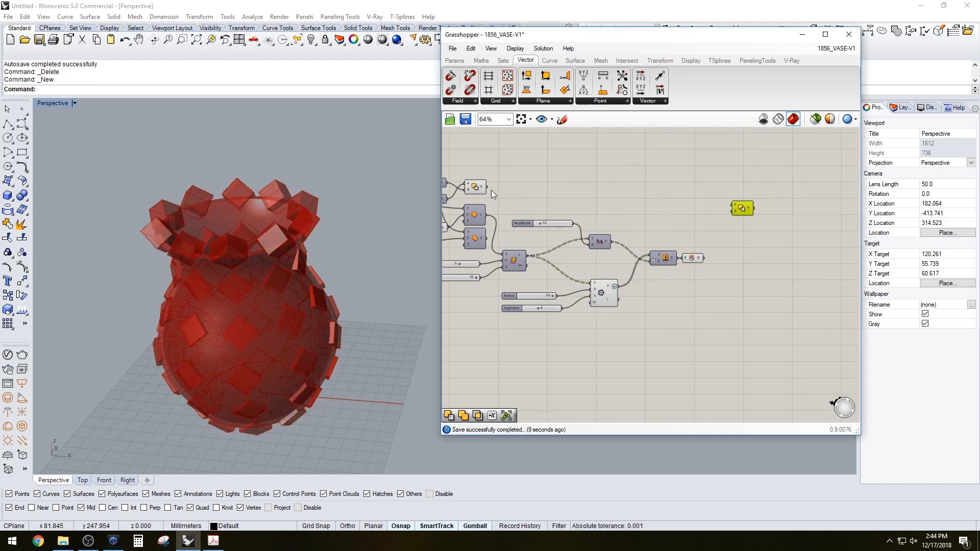
left_click_drag(488, 188, 734, 206)
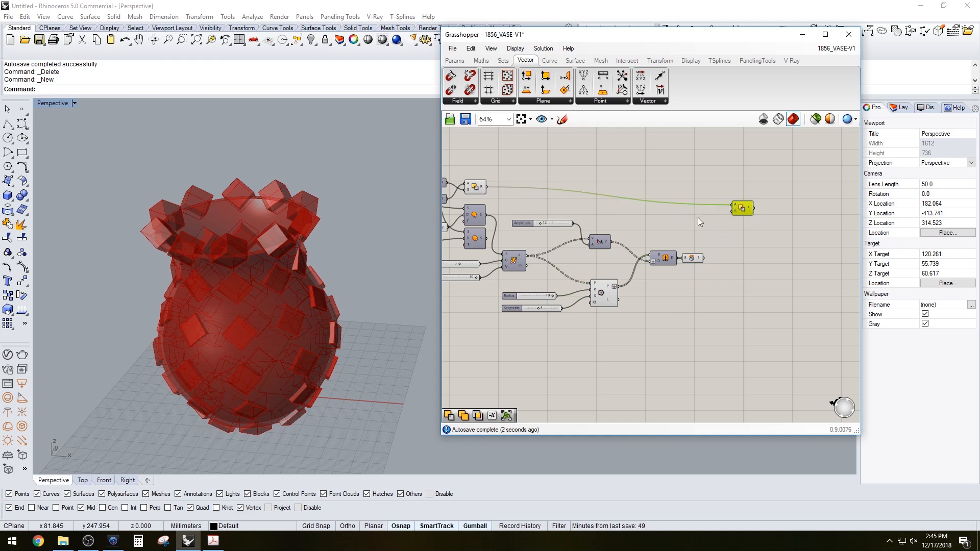
left_click_drag(743, 212, 748, 208)
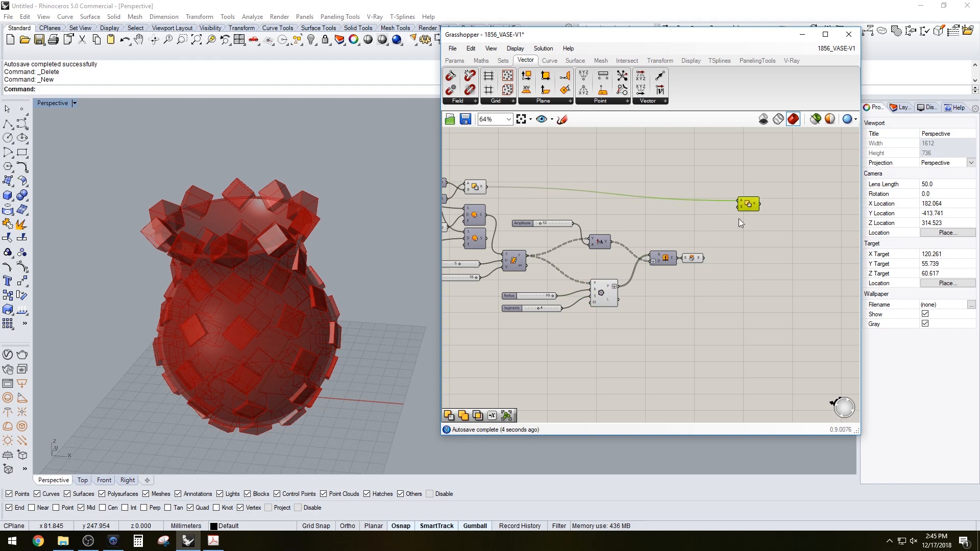
left_click_drag(707, 258, 737, 211)
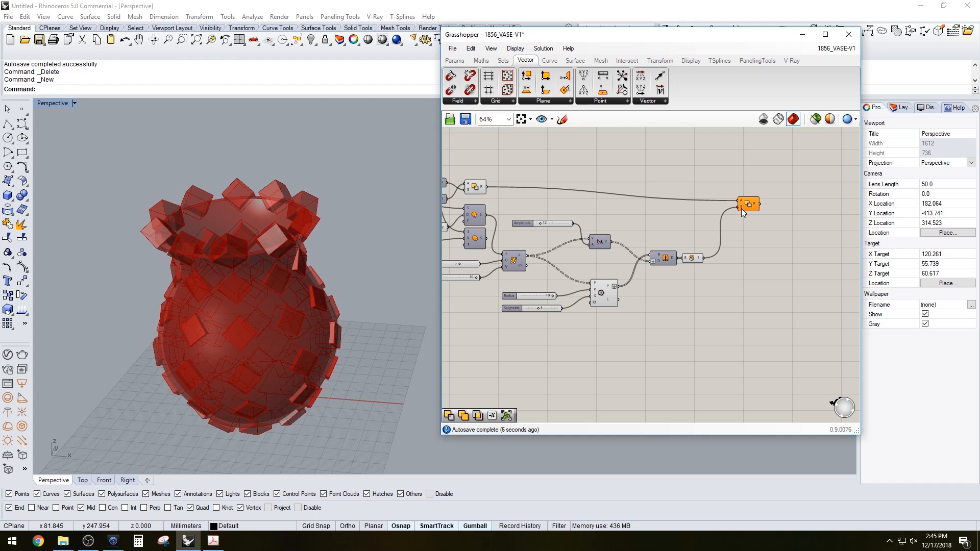
Turn off the previews of the vase brep and capped extrusion components so only the difference result shows
right_click(742, 209)
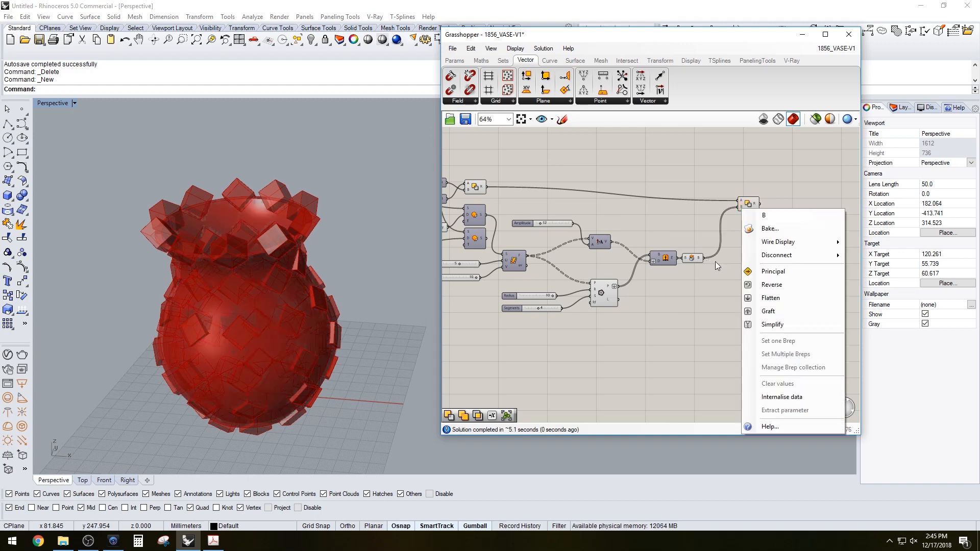
left_click(715, 261)
left_click(749, 204)
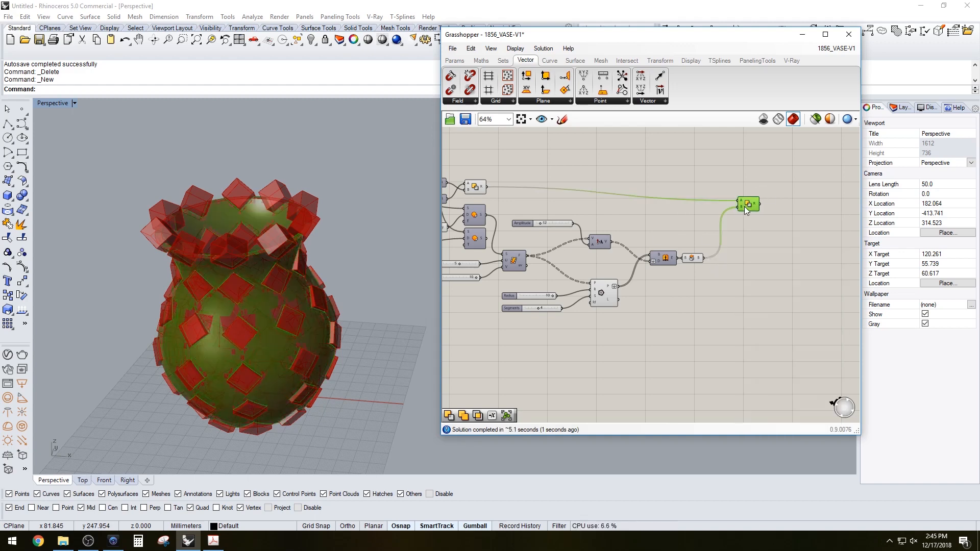
left_click(687, 256)
left_click(479, 187, "shift")
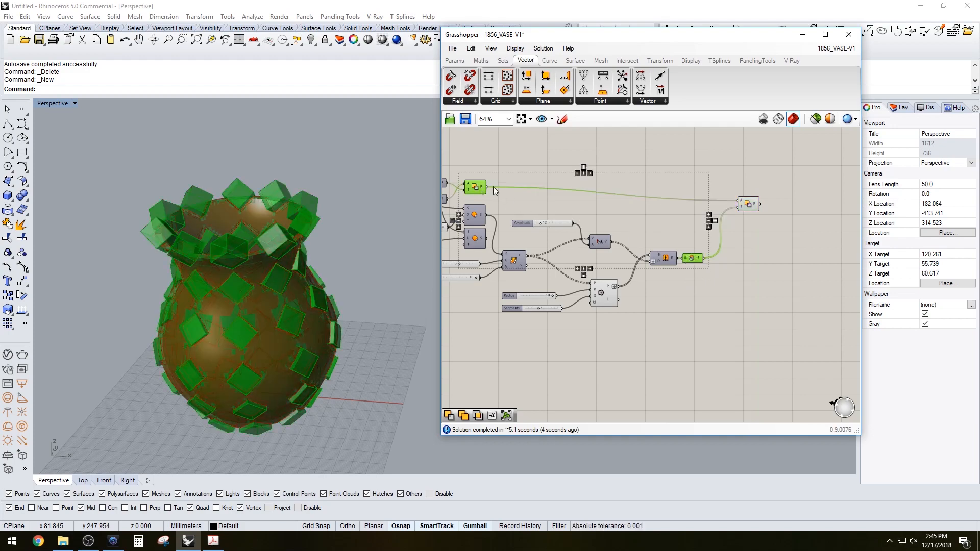
middle_click(495, 185)
left_click(529, 153)
Turn off the preview of the Polygon component
scroll(277, 315, "up", 2)
right_click_drag(276, 316, 395, 253)
scroll(629, 215, "up", 2)
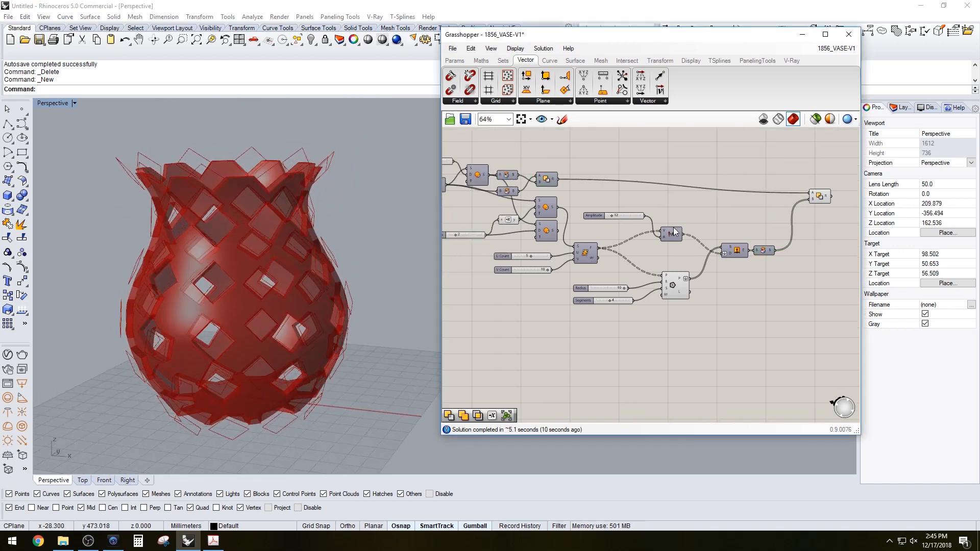
left_click(677, 283)
middle_click(678, 284)
left_click(706, 273)
right_click_drag(293, 285, 423, 286)
left_click(577, 342)
Set the V Count slider's maximum to 20 and its value to 12
scroll(658, 337, "up", 3)
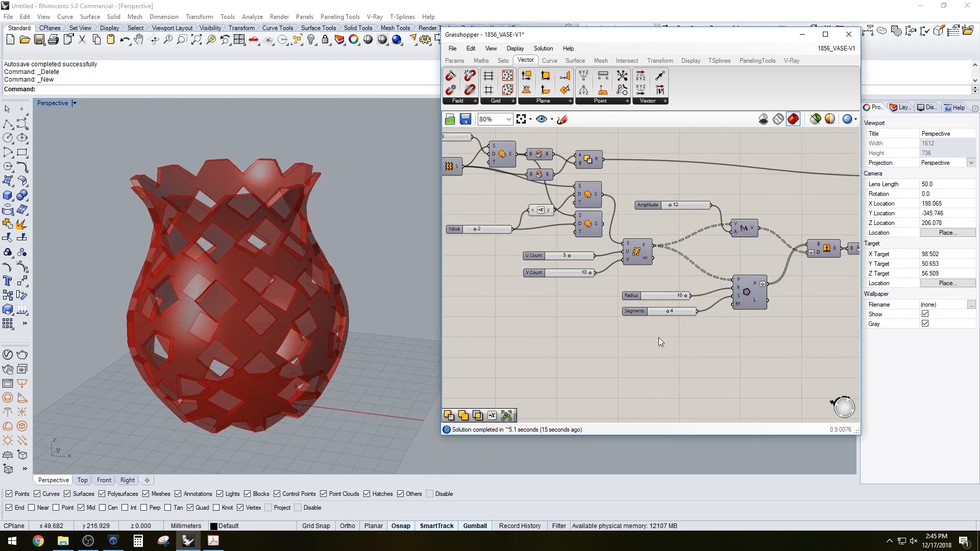
right_click_drag(396, 323, 307, 266)
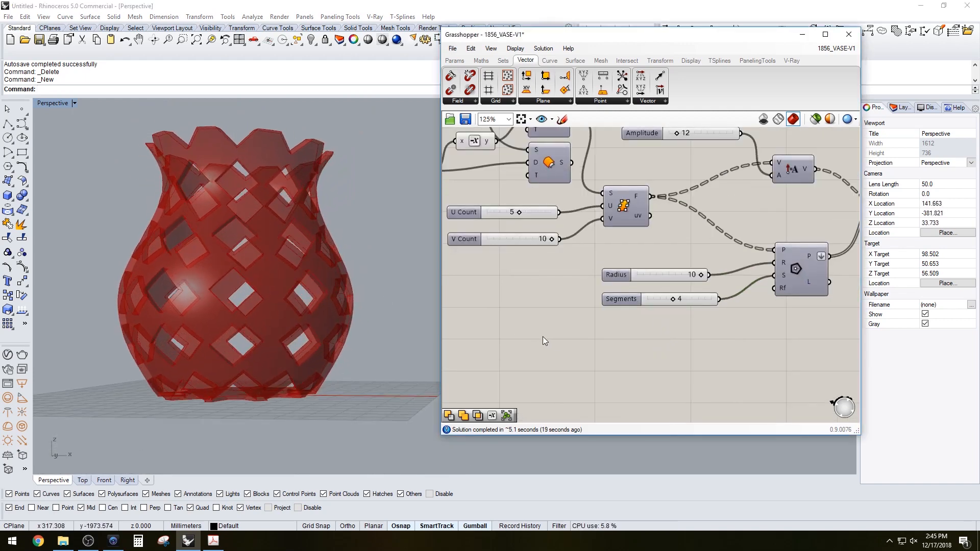
right_click_drag(543, 336, 528, 350)
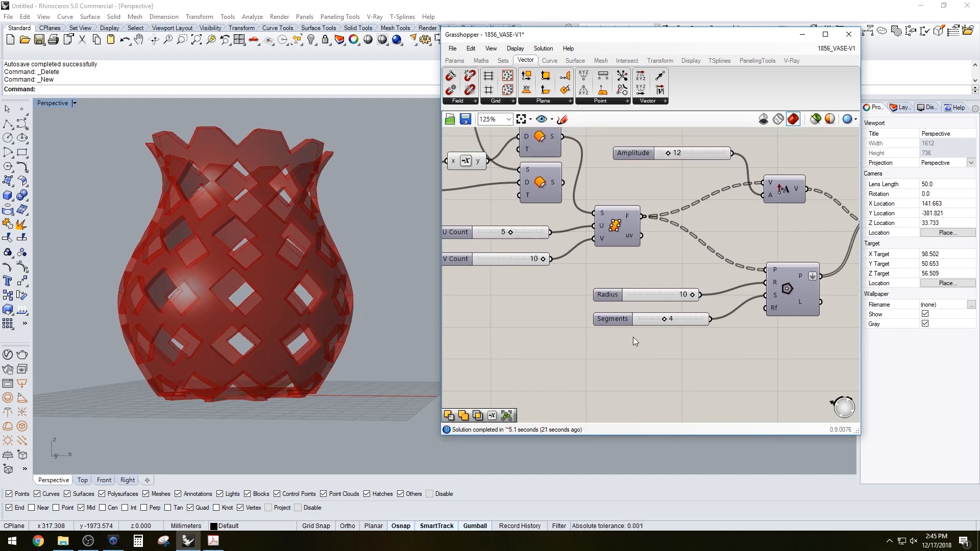
right_click_drag(415, 310, 404, 332)
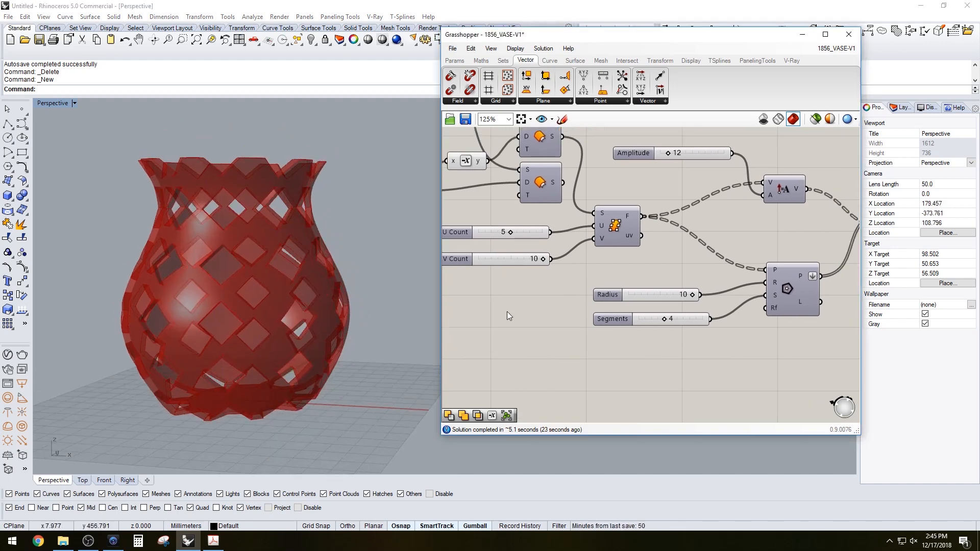
right_click_drag(506, 309, 577, 327)
right_click_drag(330, 292, 358, 306)
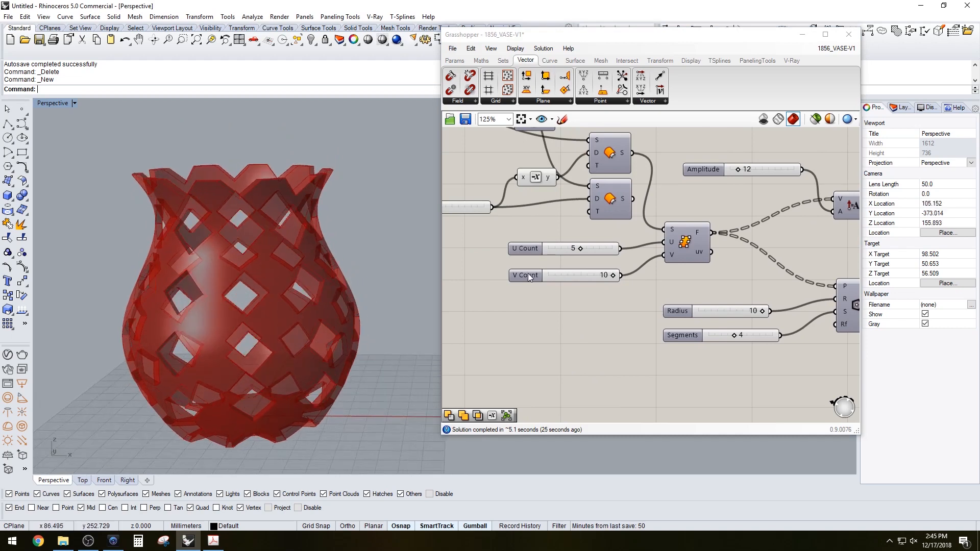
double_click(522, 275)
double_click(506, 303)
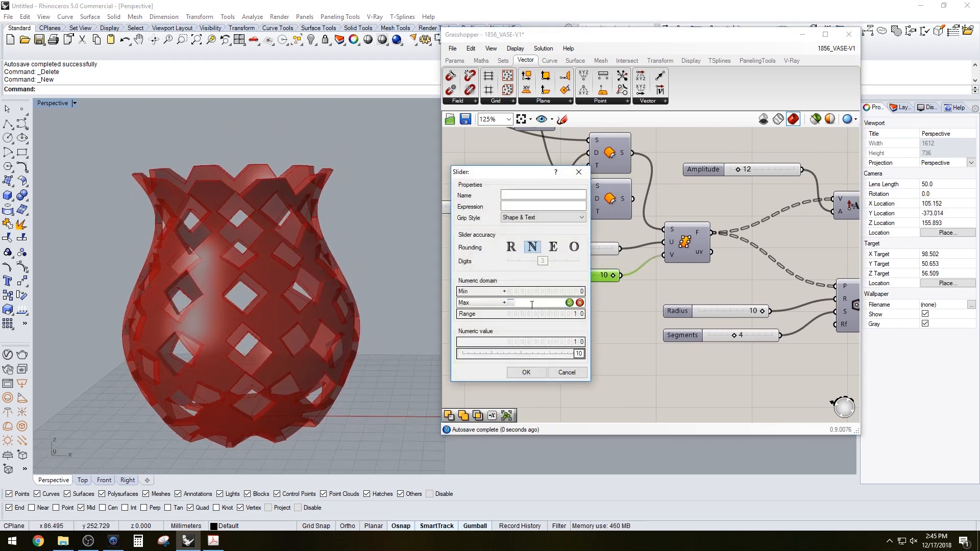
type("12")
key("Return")
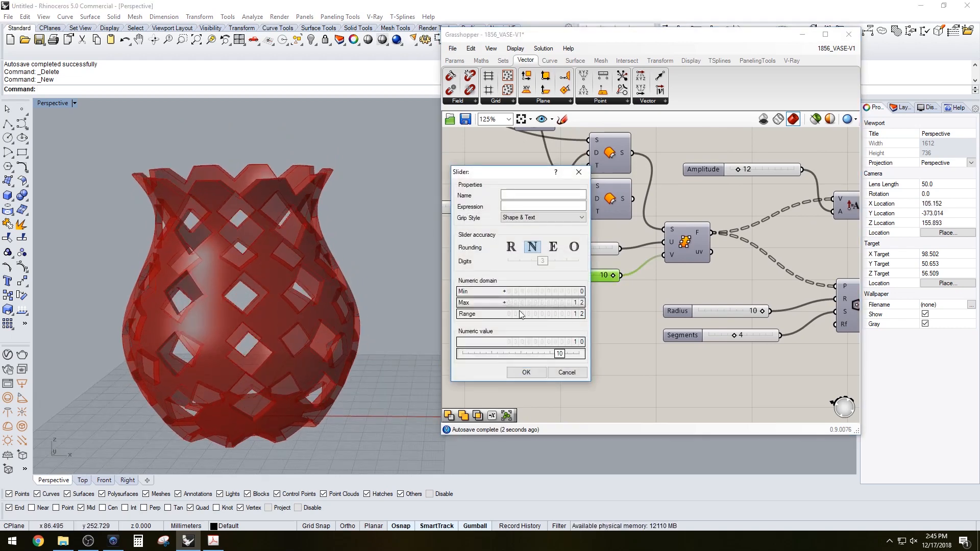
double_click(481, 305)
type("20")
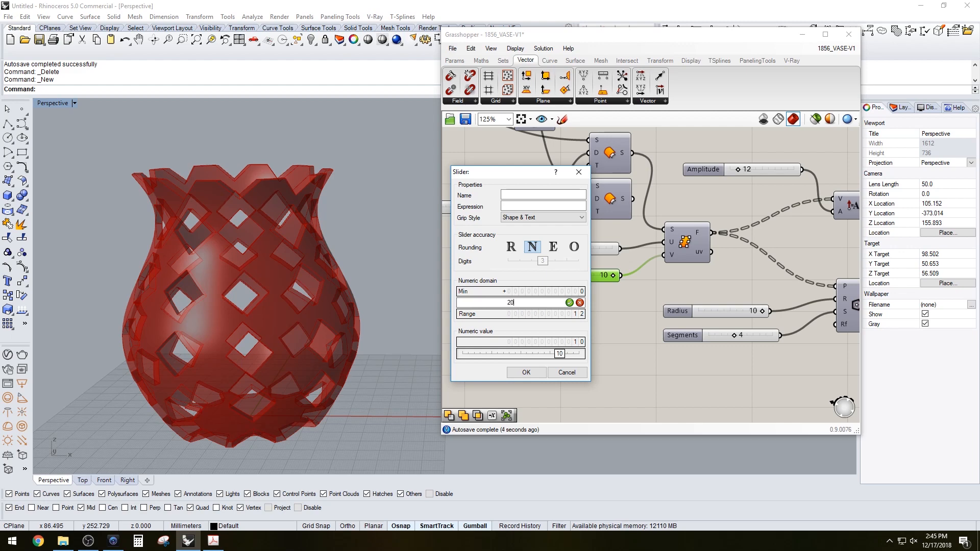
key("Return")
left_click(526, 372)
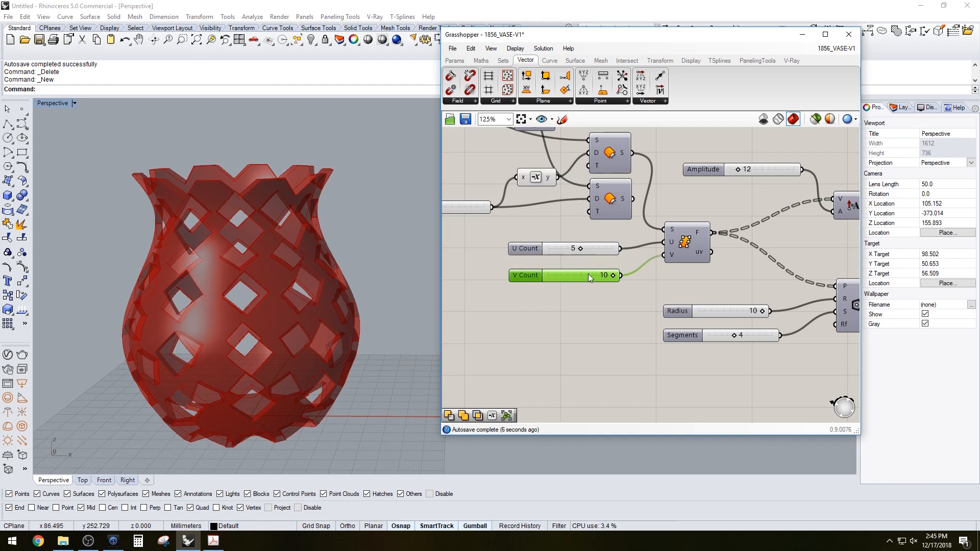
double_click(572, 276)
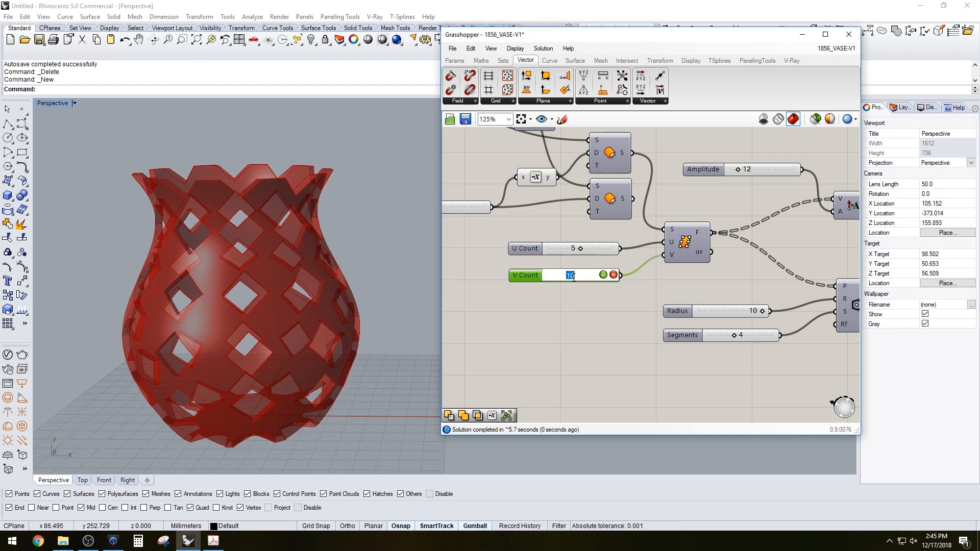
type("12")
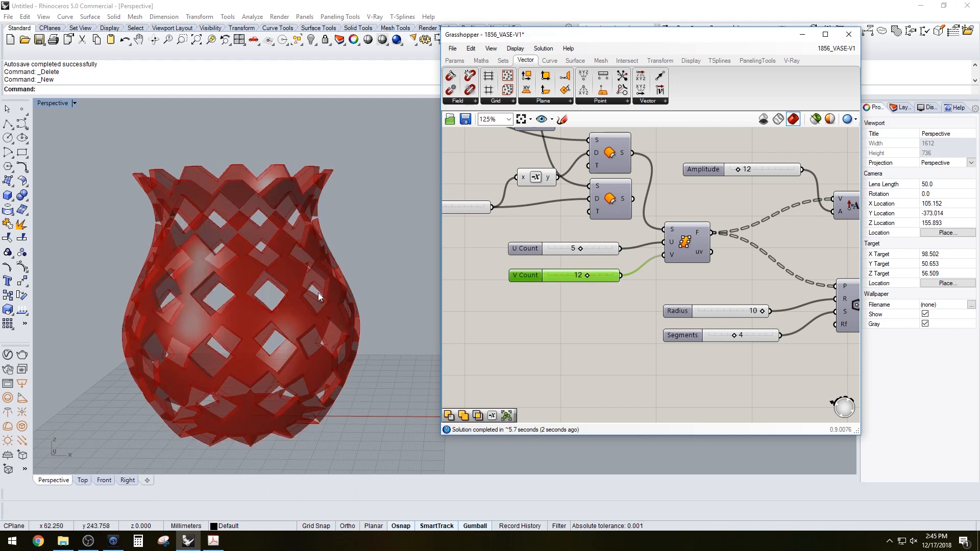
Set the Radius slider to 8
right_click_drag(309, 300, 290, 302)
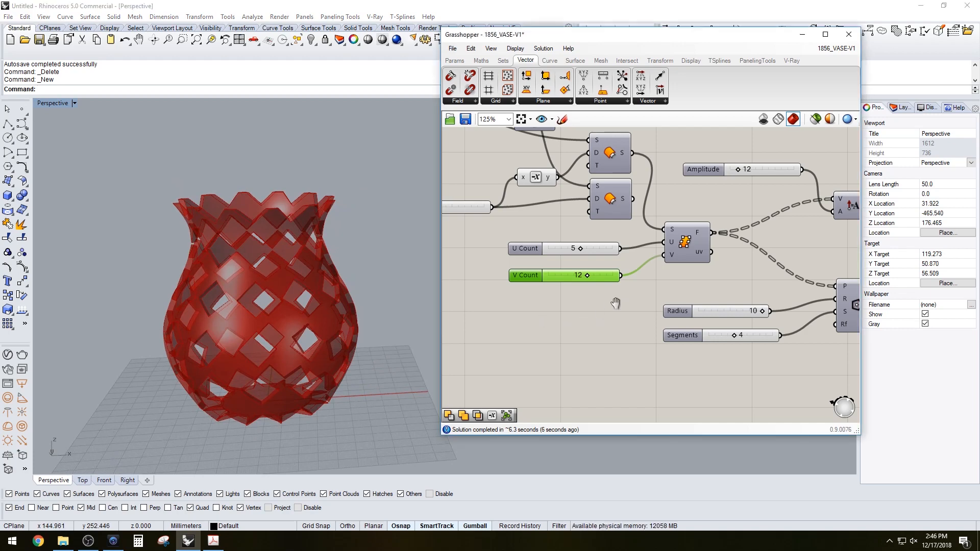
right_click_drag(592, 290, 579, 312)
right_click_drag(267, 316, 286, 332)
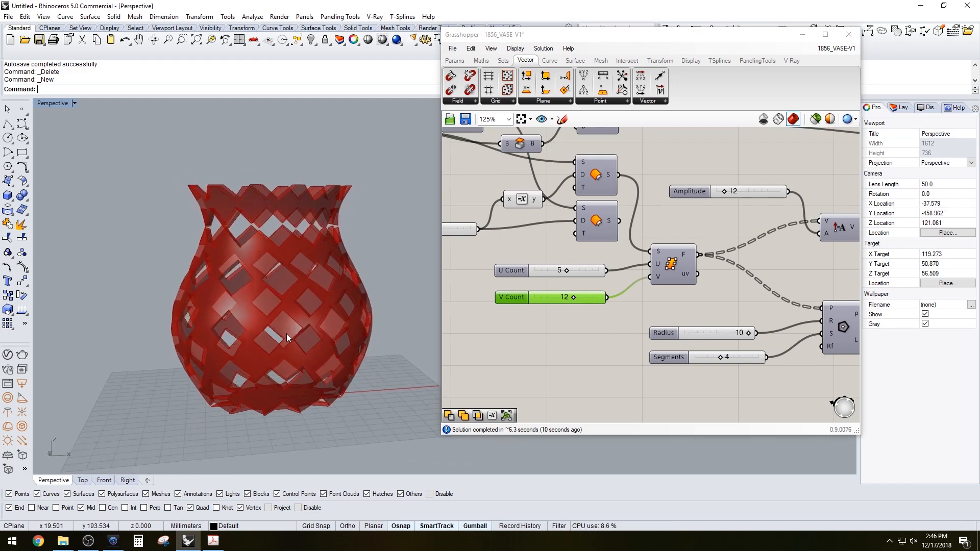
right_click_drag(341, 303, 327, 313)
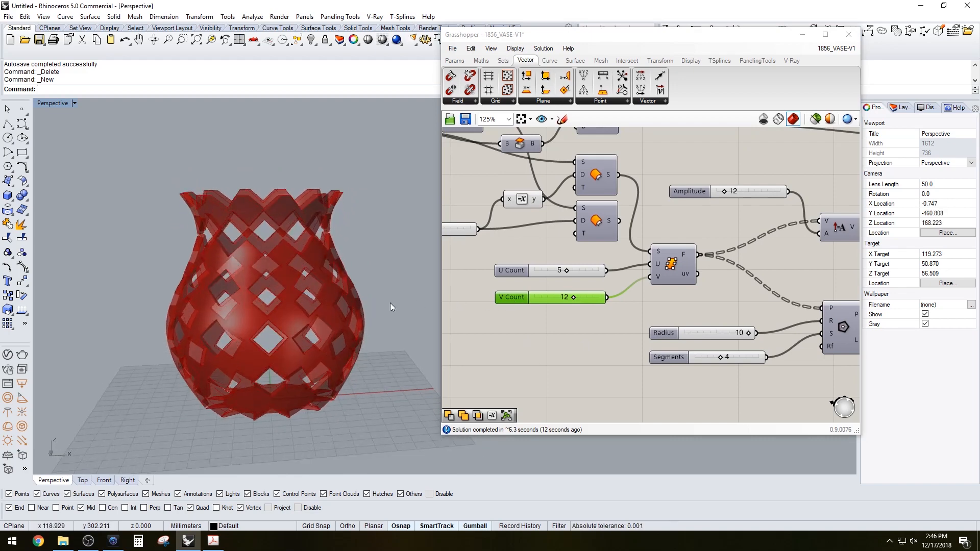
right_click_drag(598, 325, 516, 332)
scroll(638, 285, "down", 1)
right_click_drag(663, 276, 690, 293)
scroll(665, 322, "up", 1)
left_click(665, 322)
double_click(665, 323)
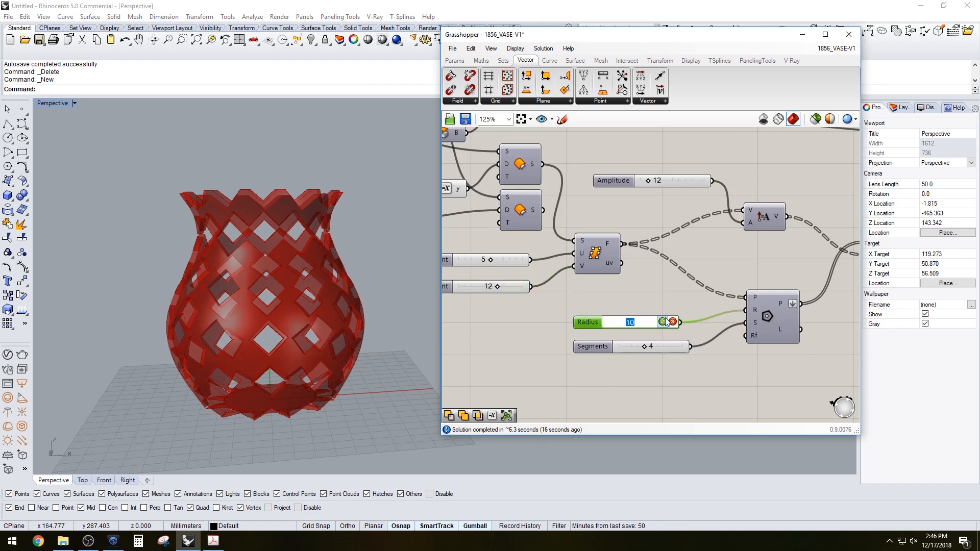
type("8")
key("Return")
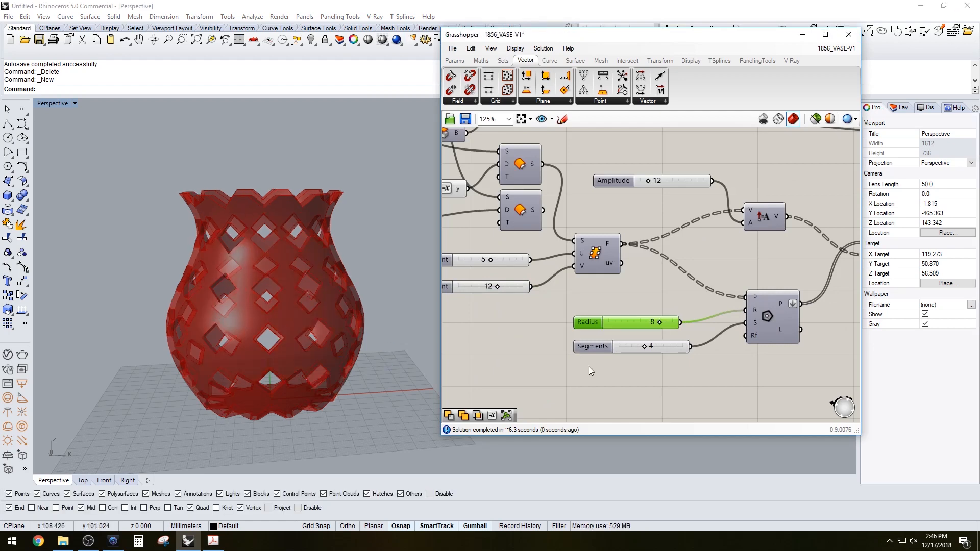
Add a Fillet Radius slider set to 4 and connect it to the Polygon's fillet radius input
right_click_drag(355, 331, 380, 320)
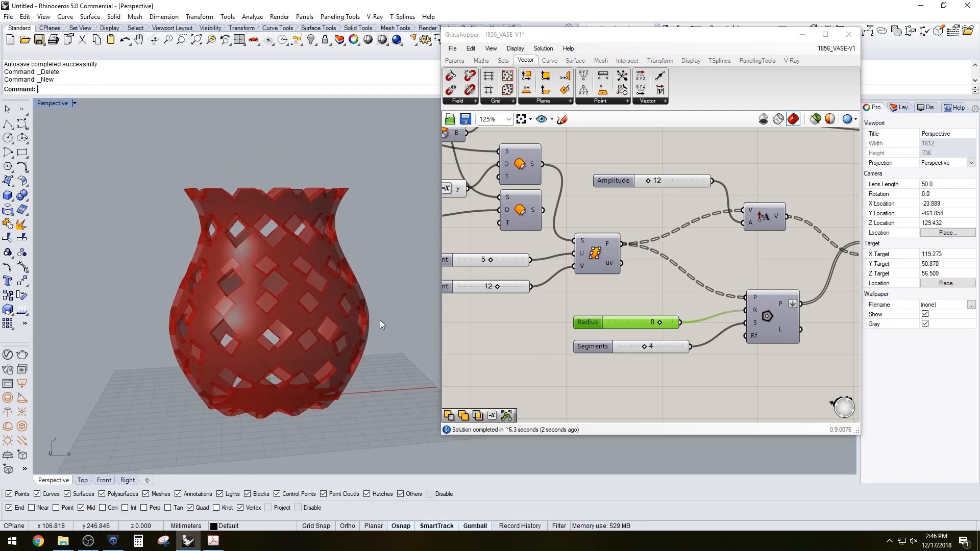
scroll(582, 346, "up", 2)
left_click_drag(601, 346, 604, 373)
right_click_drag(724, 381, 664, 370)
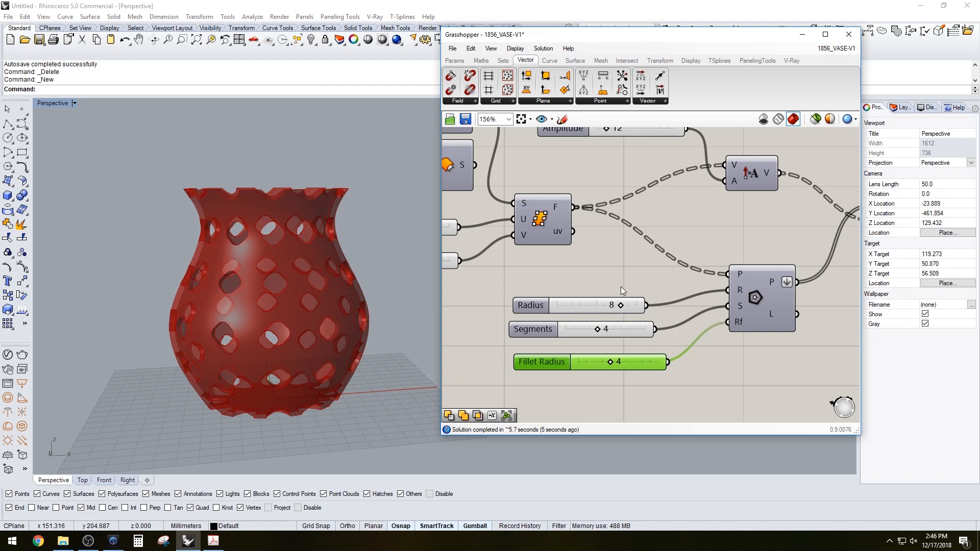
Set the Radius slider to 9
right_click_drag(621, 286, 602, 292)
left_click(599, 312)
double_click(599, 312)
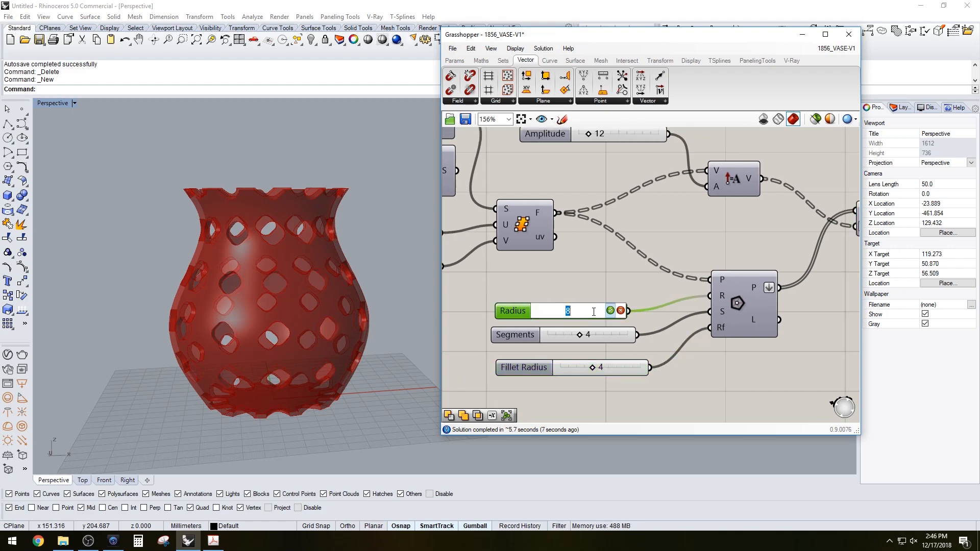
type("9")
key("Return")
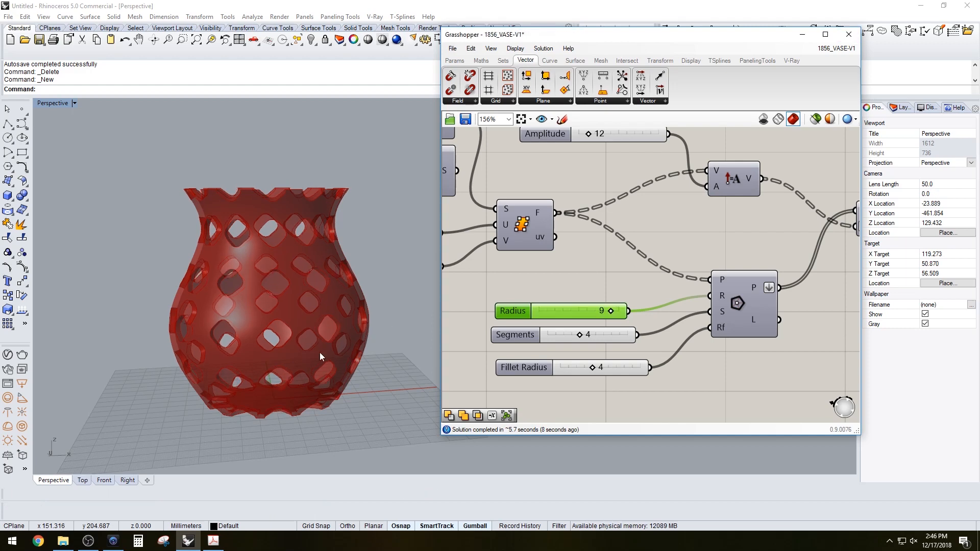
Set the U Count slider to 6
right_click_drag(514, 273, 554, 259)
right_click_drag(357, 286, 362, 323)
right_click_drag(425, 344, 327, 319)
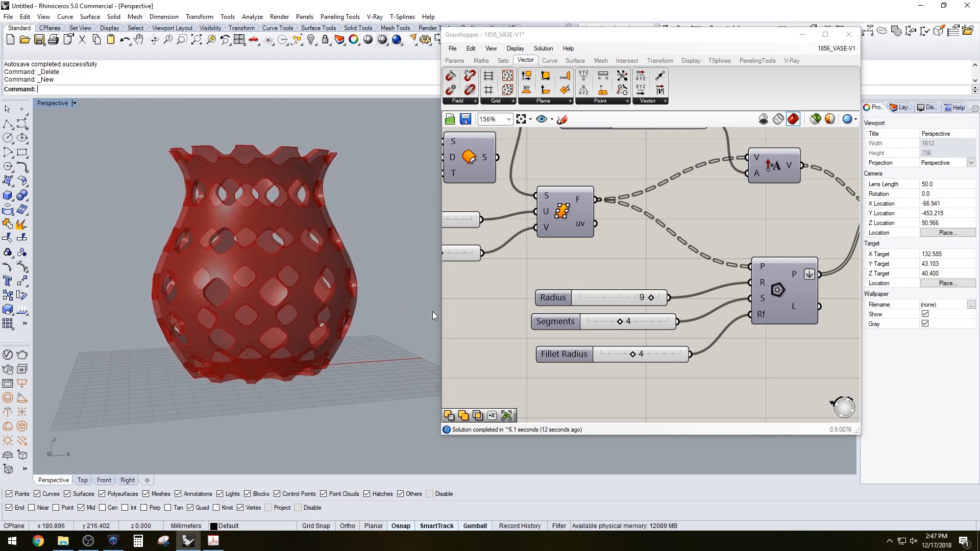
right_click_drag(467, 311, 597, 333)
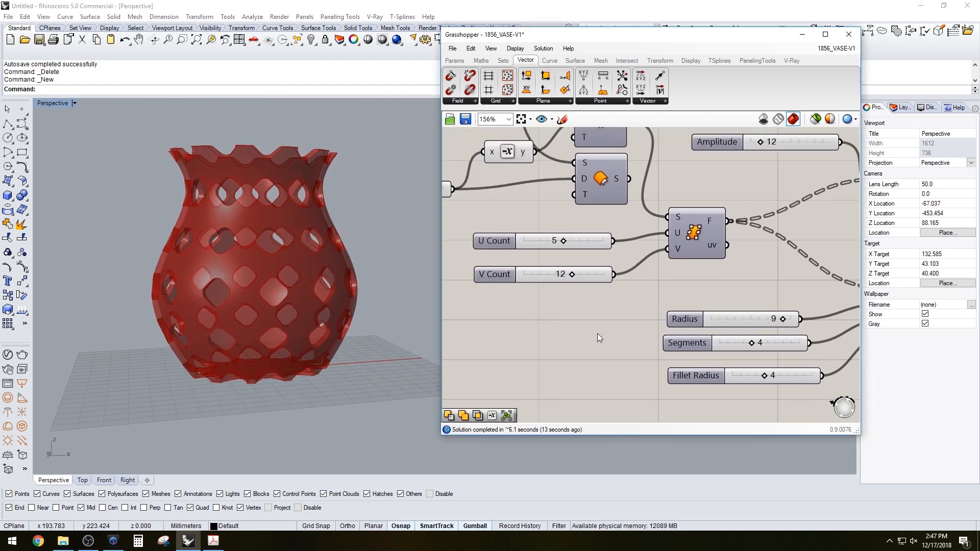
scroll(555, 254, "up", 3)
double_click(551, 259)
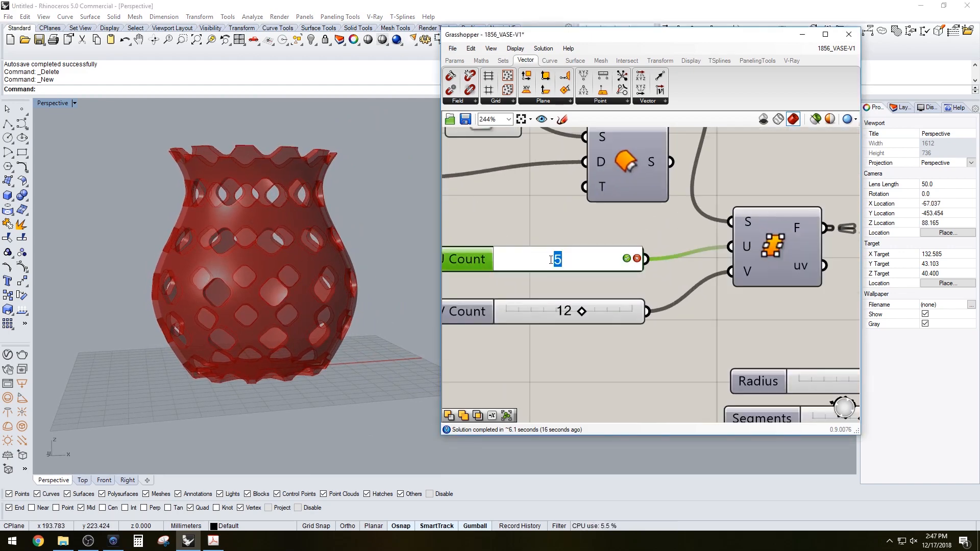
type("6")
key("Return")
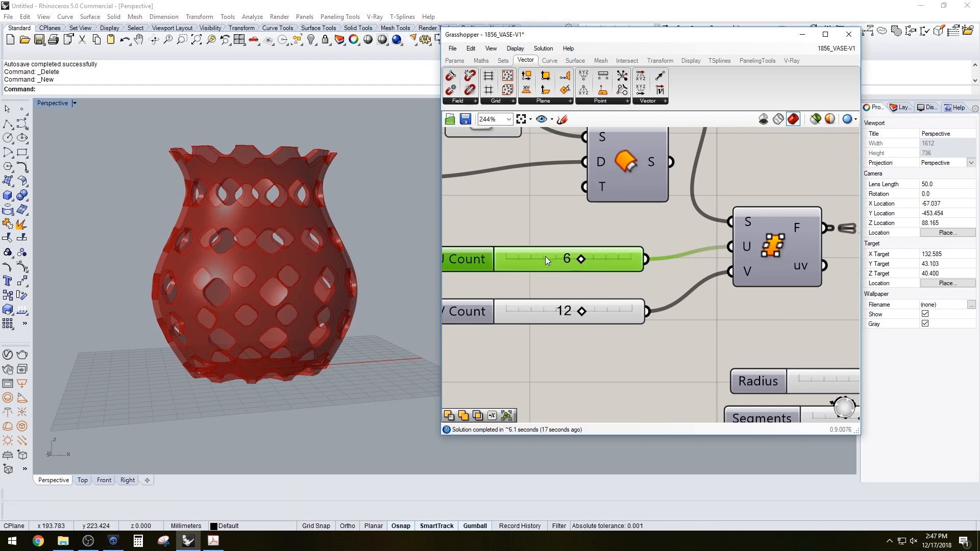
Add a Deconstruct Brep component and connect the finished vase brep to its input
right_click_drag(410, 286, 291, 260)
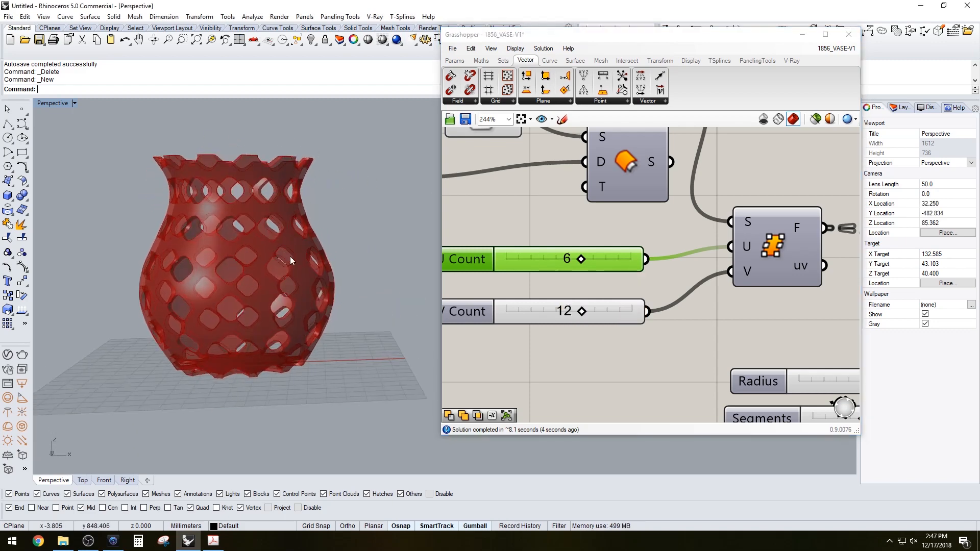
left_click(498, 203)
scroll(527, 212, "down", 5)
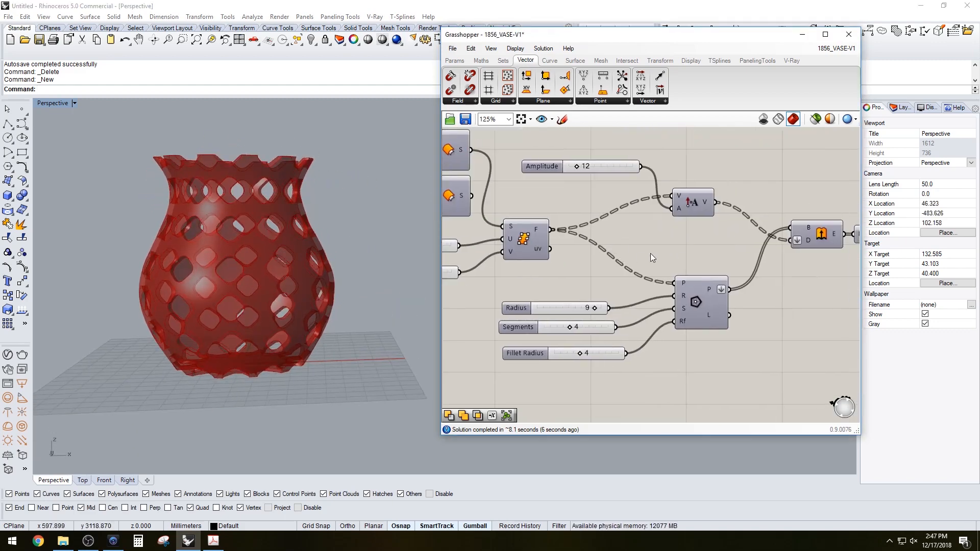
left_click(687, 294)
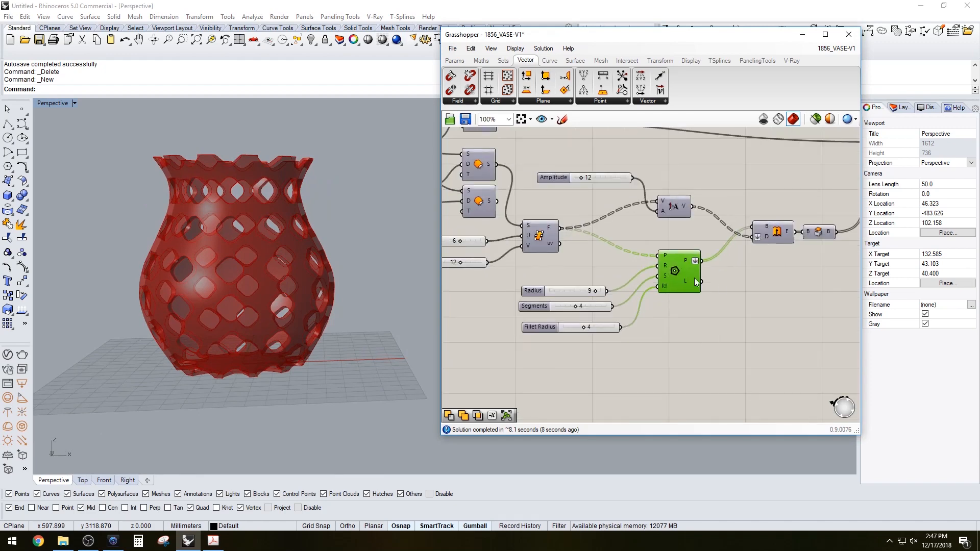
scroll(715, 255, "down", 2)
left_click_drag(754, 220, 758, 209)
left_click(798, 243)
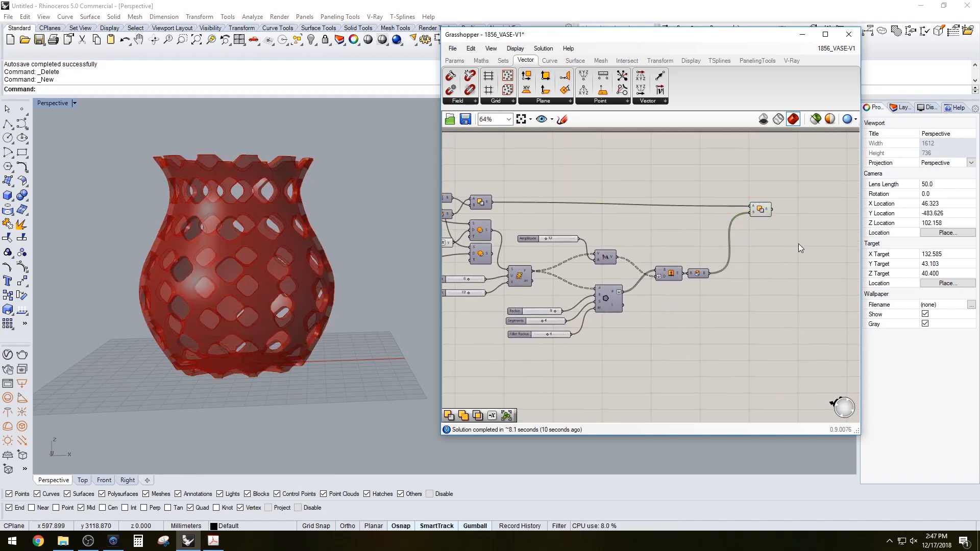
right_click_drag(607, 266, 733, 260)
right_click_drag(529, 245, 606, 262)
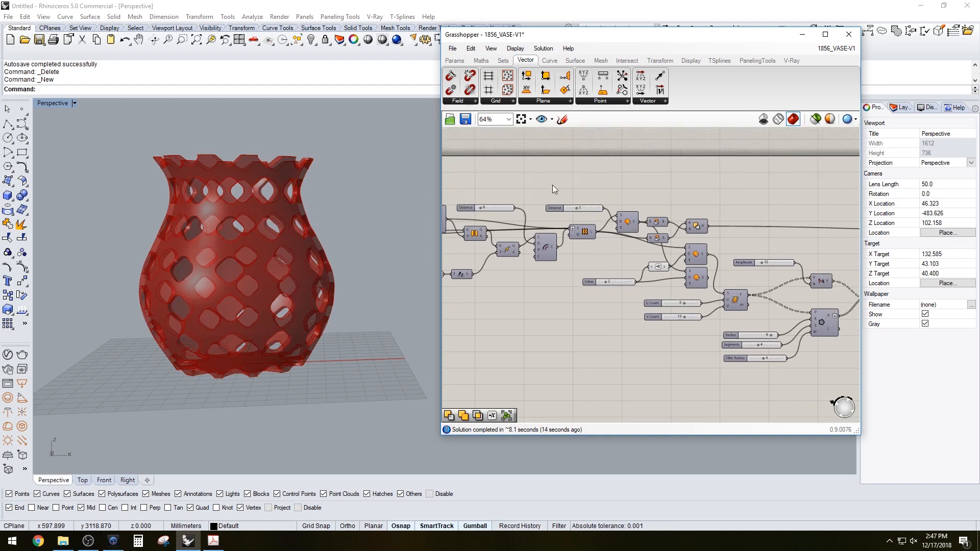
right_click_drag(552, 184, 742, 189)
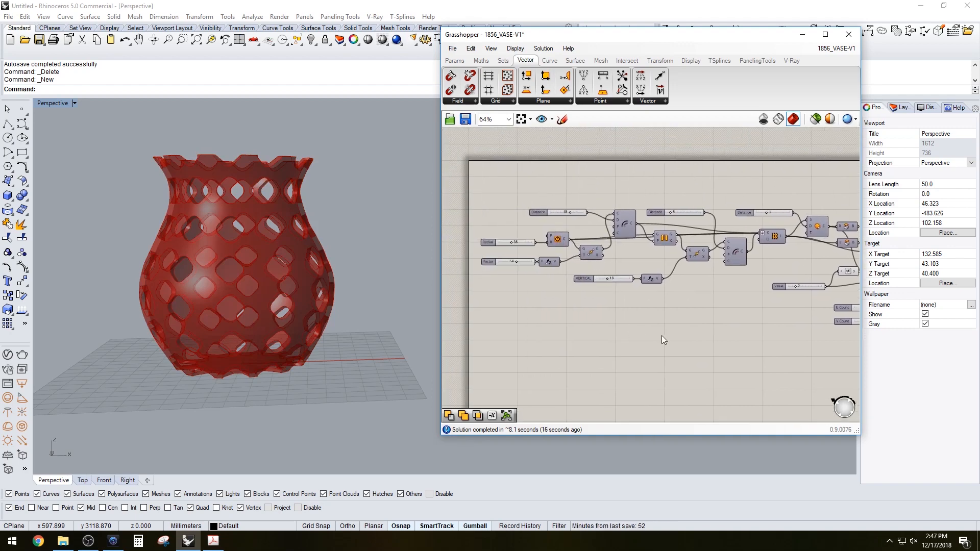
right_click_drag(757, 306, 667, 325)
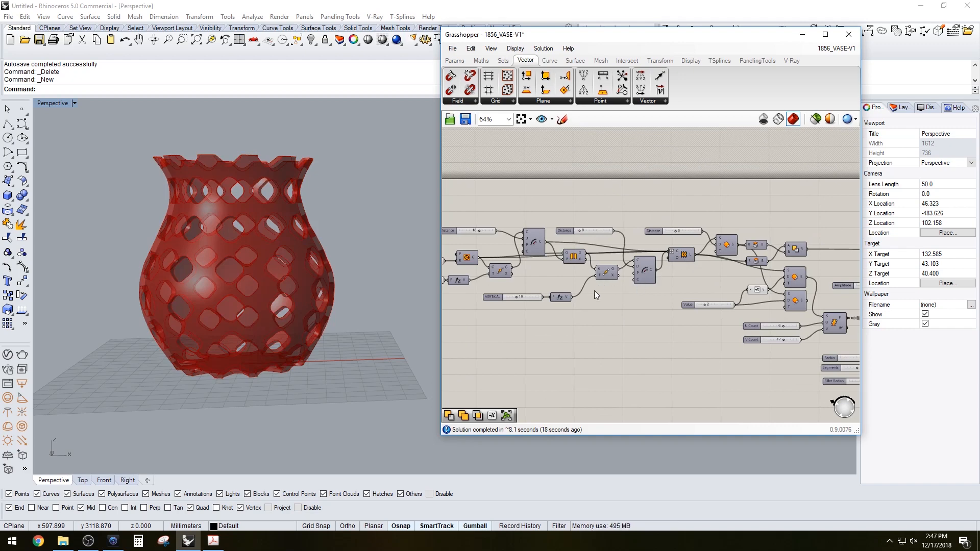
right_click_drag(702, 255, 629, 240)
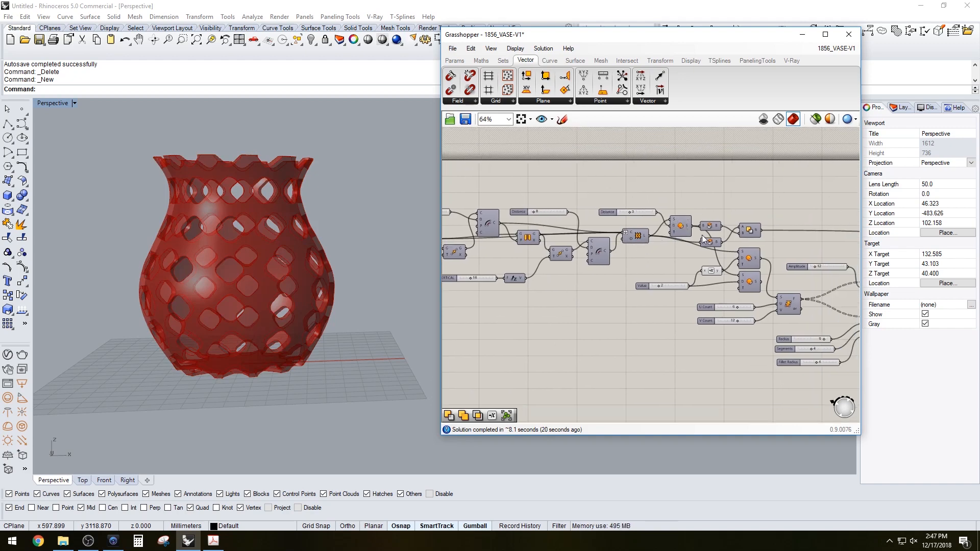
mouse_move(702, 235)
right_mouse_down()
mouse_move(689, 225)
mouse_move(674, 239)
mouse_move(693, 235)
right_mouse_up()
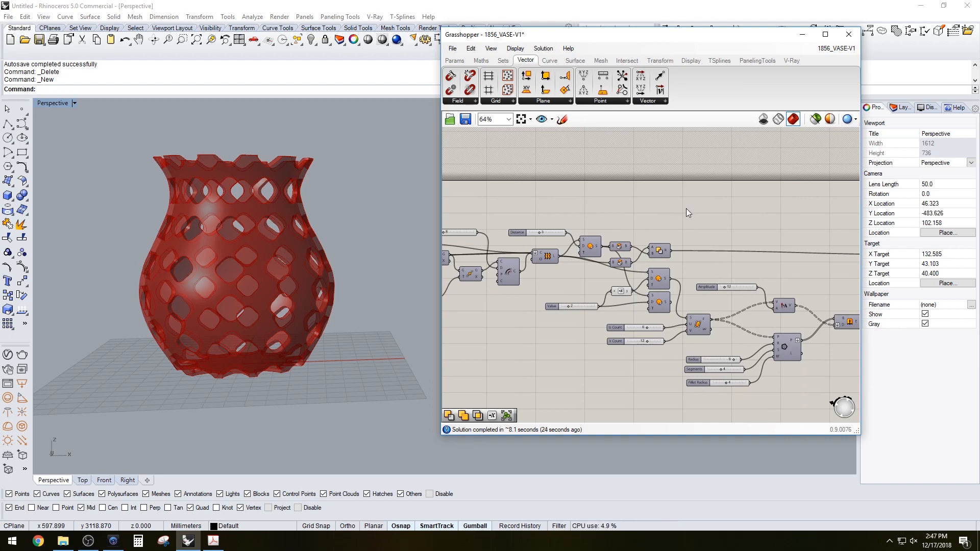
double_click(686, 209)
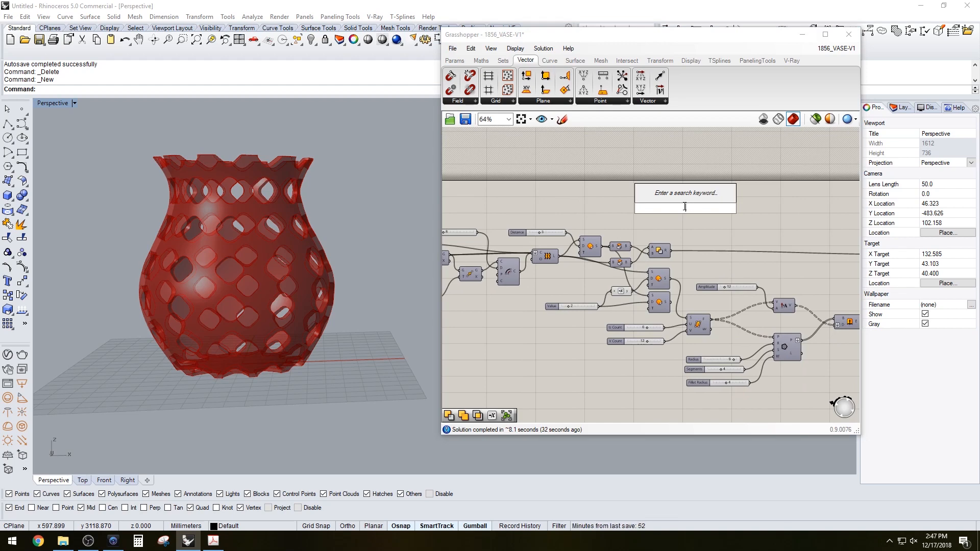
type("DEC")
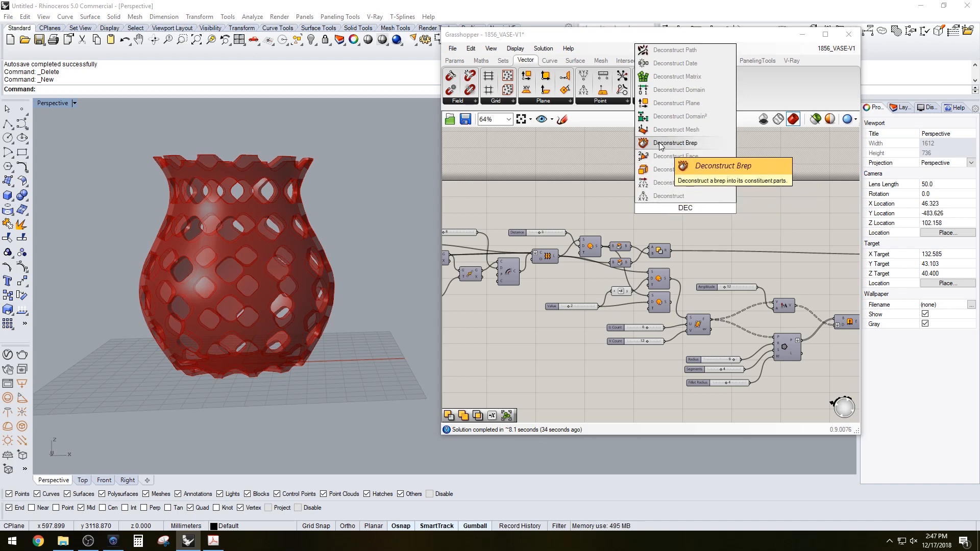
left_click(661, 144)
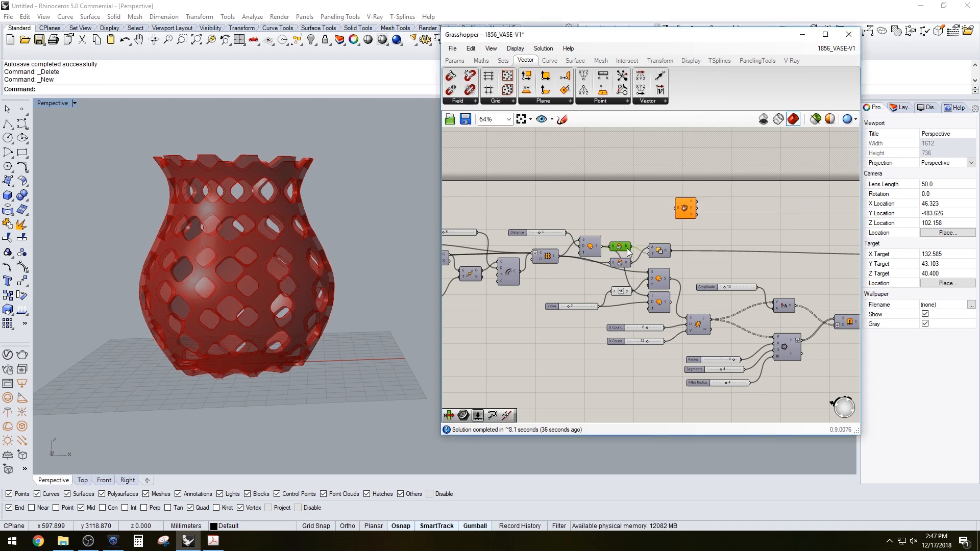
left_click_drag(665, 213, 678, 209)
right_click_drag(219, 183, 249, 178)
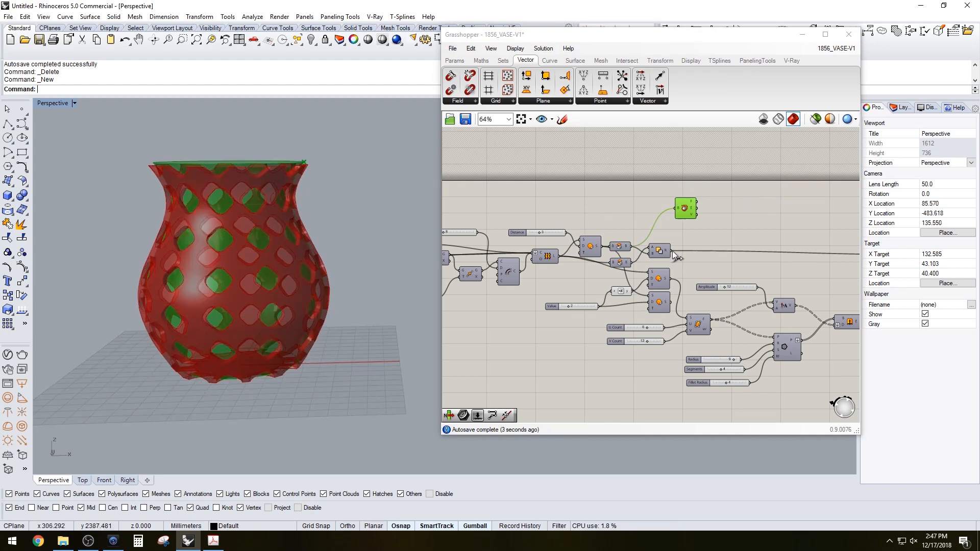
left_click_drag(673, 252, 678, 209)
left_click_drag(681, 212, 689, 217)
right_click_drag(276, 190, 269, 221)
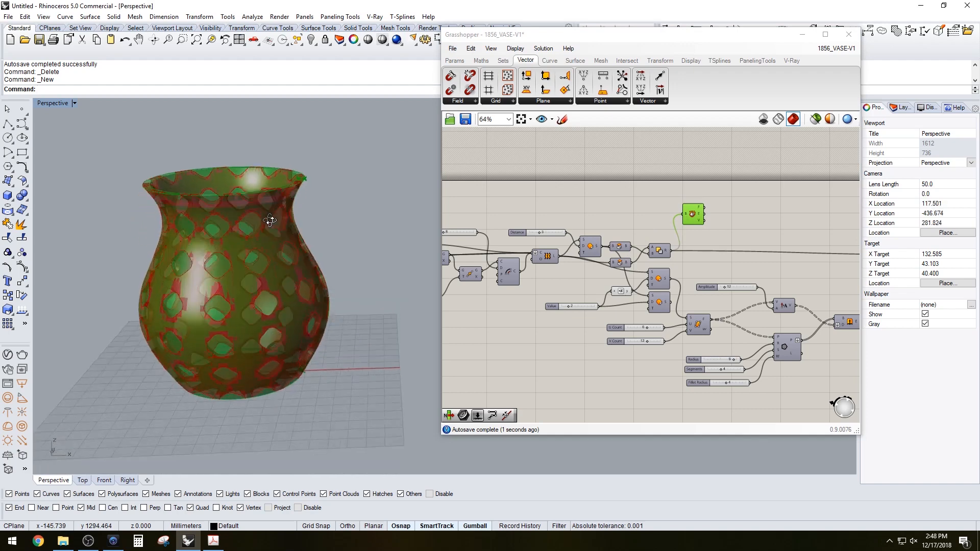
Add a List Item component fed by the Deconstruct Brep faces and turn off the Deconstruct Brep preview
scroll(270, 221, "up", 2)
left_click(590, 221)
scroll(650, 231, "up", 3)
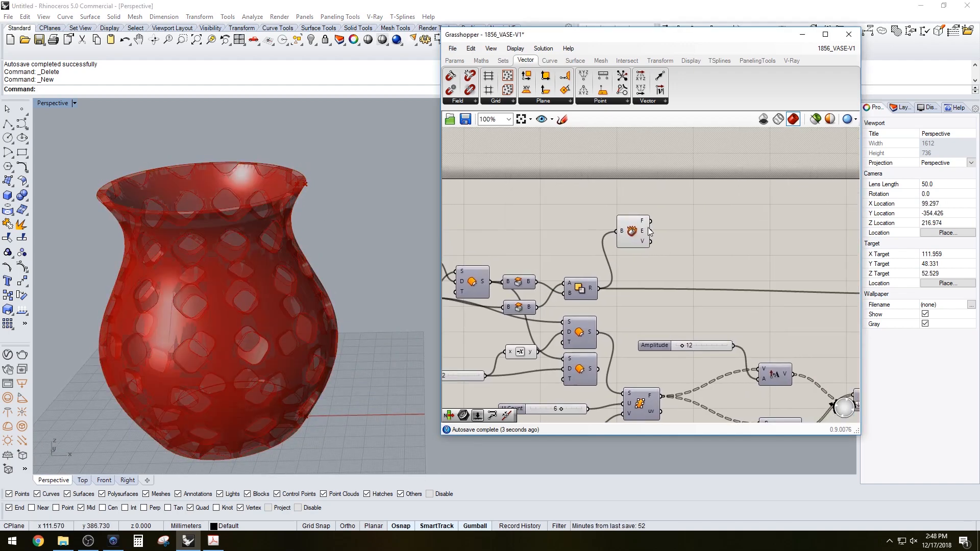
scroll(650, 231, "up", 1)
left_click(648, 225)
left_click(739, 203)
double_click(740, 203)
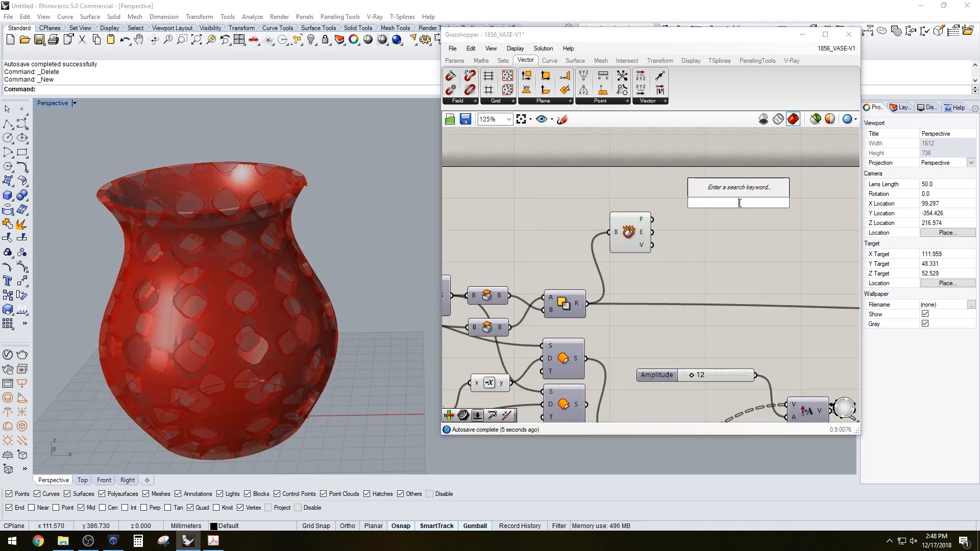
type("ITE")
left_click(717, 163)
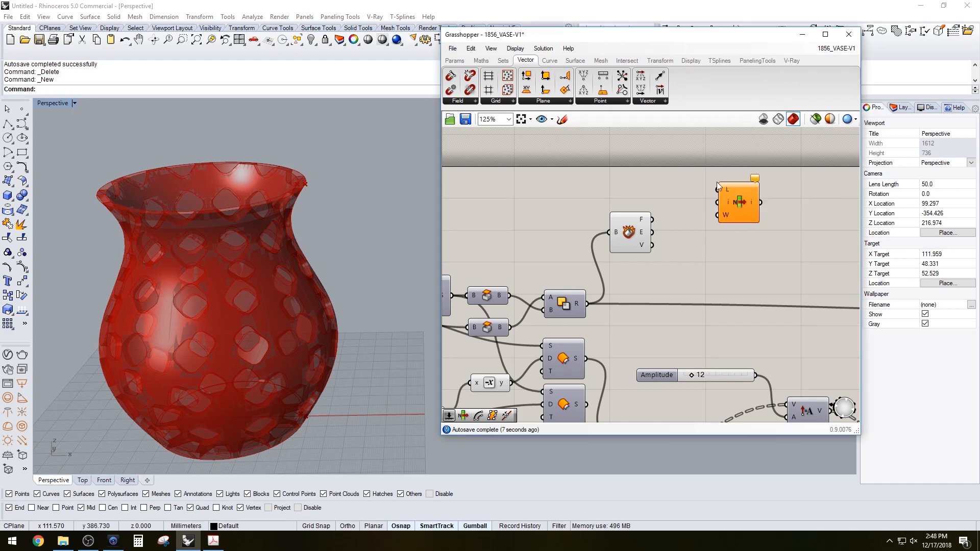
left_click_drag(652, 219, 721, 190)
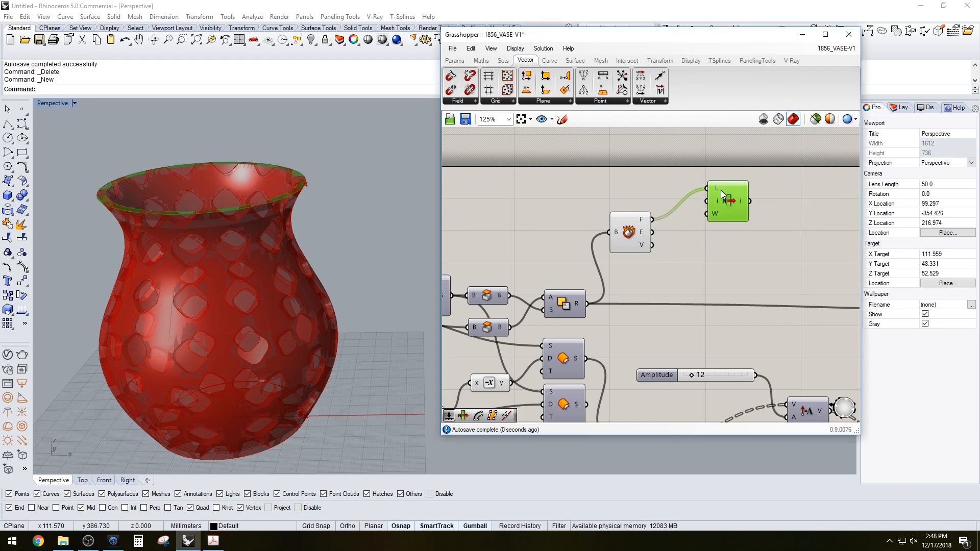
left_click_drag(654, 278, 635, 231)
middle_click(636, 228)
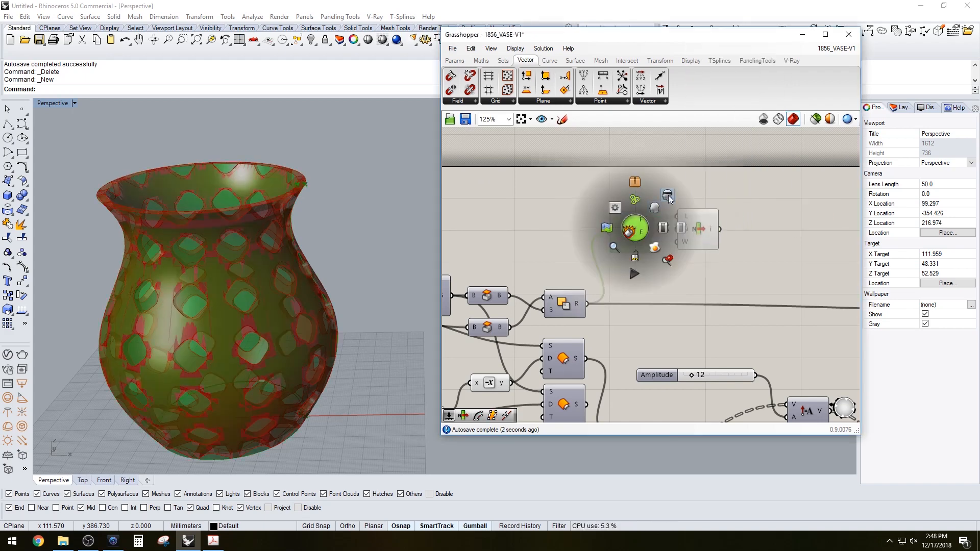
left_click(671, 203)
left_click(696, 235)
right_click_drag(313, 231, 311, 202)
scroll(204, 185, "up", 4)
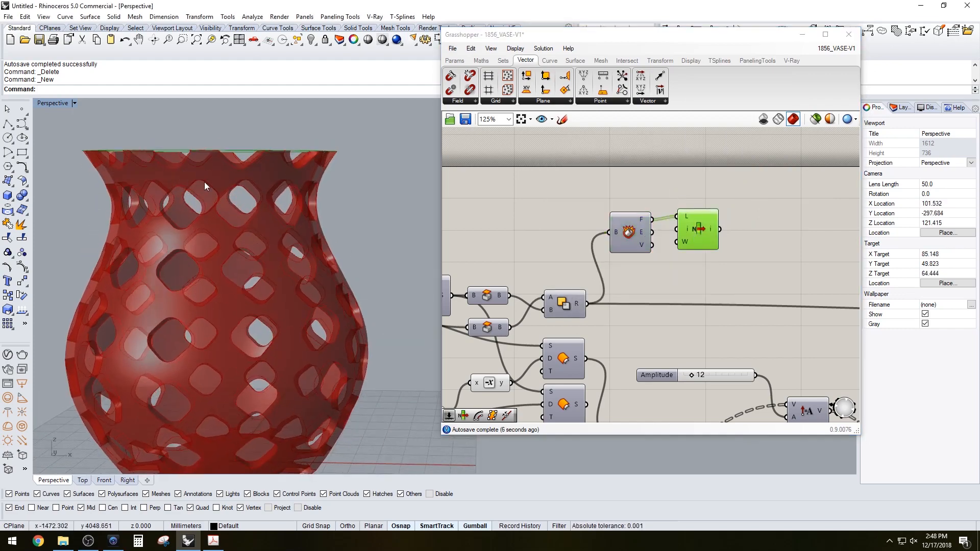
right_click_drag(174, 177, 242, 192)
right_click_drag(625, 229, 551, 237)
right_click_drag(266, 173, 270, 204)
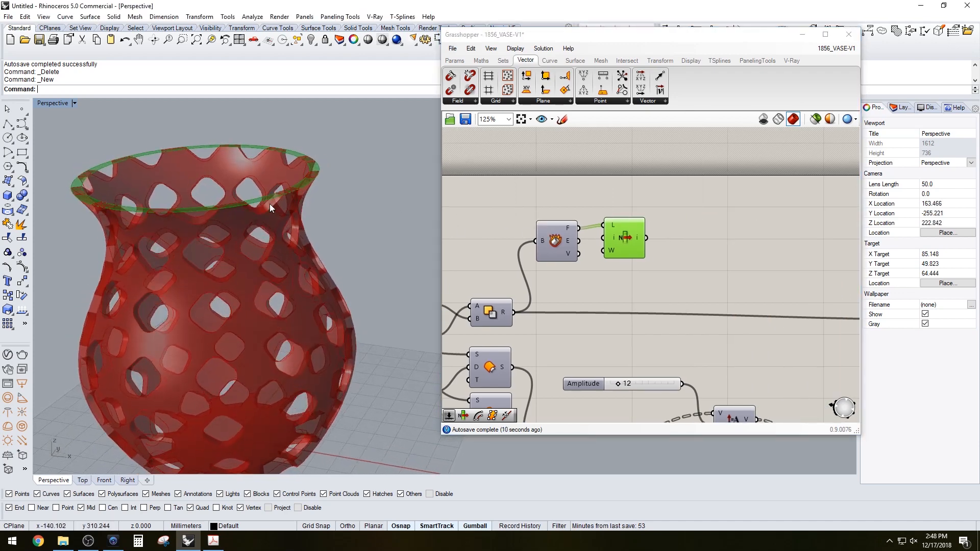
Add a second Deconstruct Brep taking the List Item output, and turn off preview for both components
double_click(717, 217)
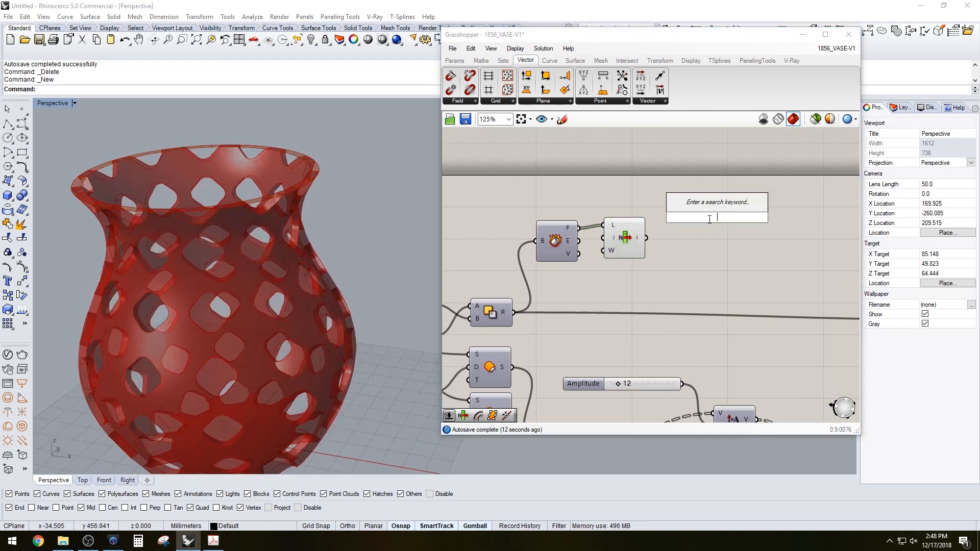
key("Escape")
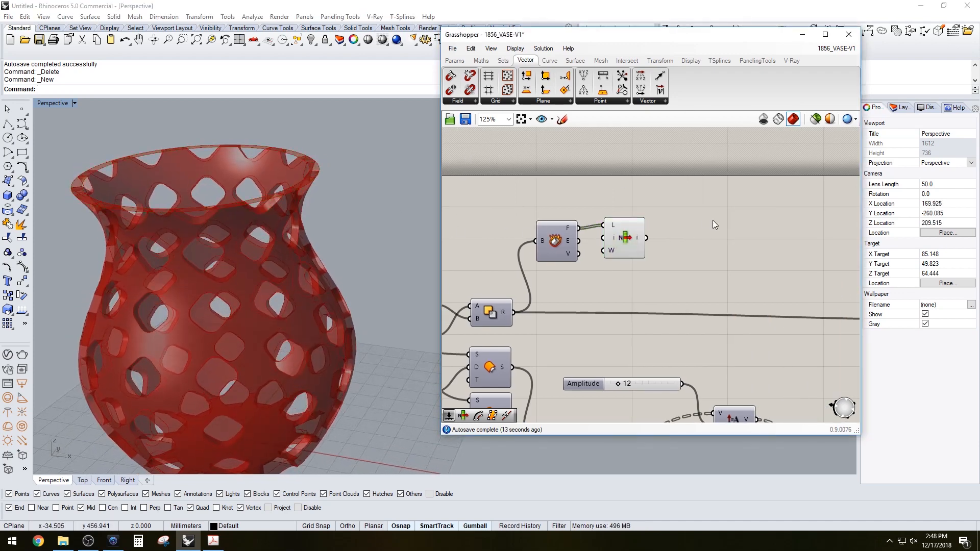
left_click(623, 242)
double_click(742, 241)
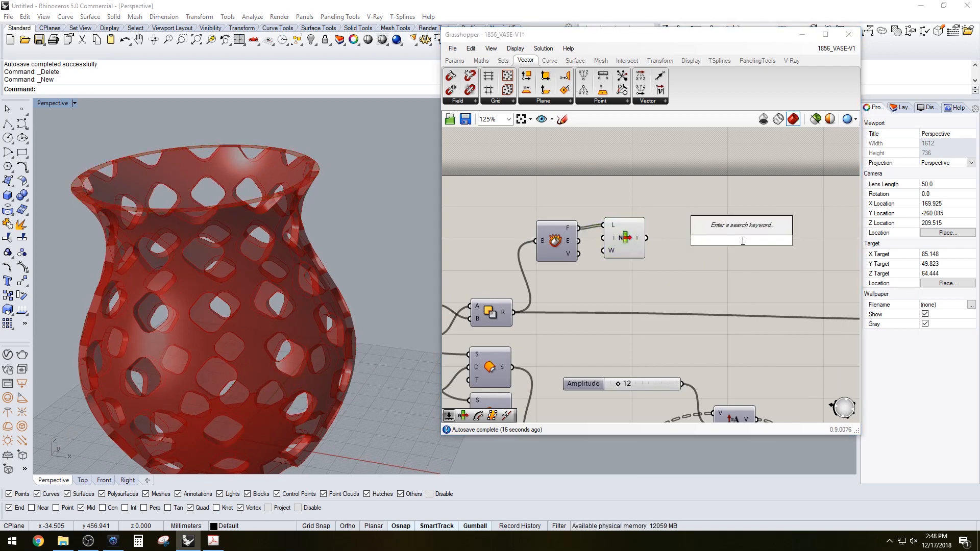
type("deco")
left_click(718, 176)
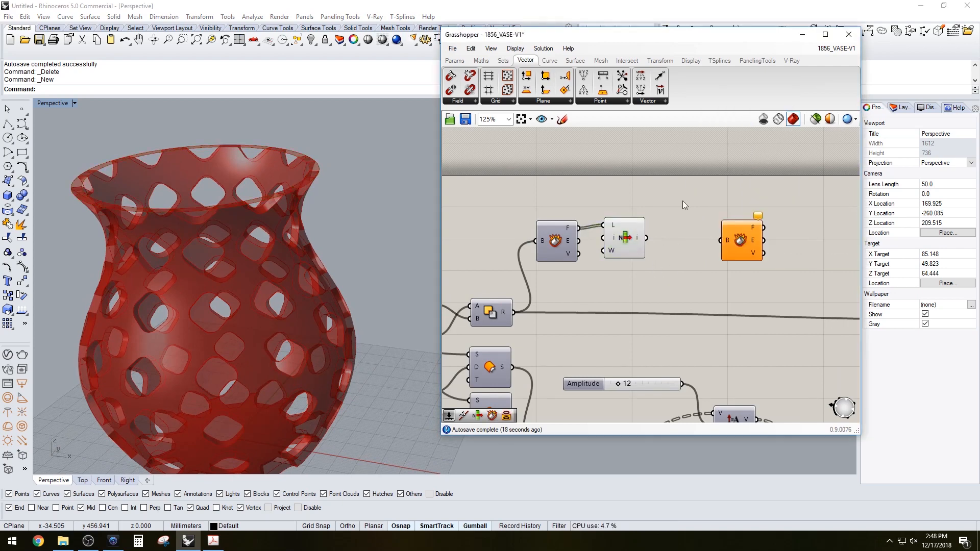
left_click_drag(644, 238, 720, 240)
left_click_drag(732, 236, 670, 234)
left_click_drag(683, 268, 632, 207)
middle_click(632, 207)
left_click(661, 173)
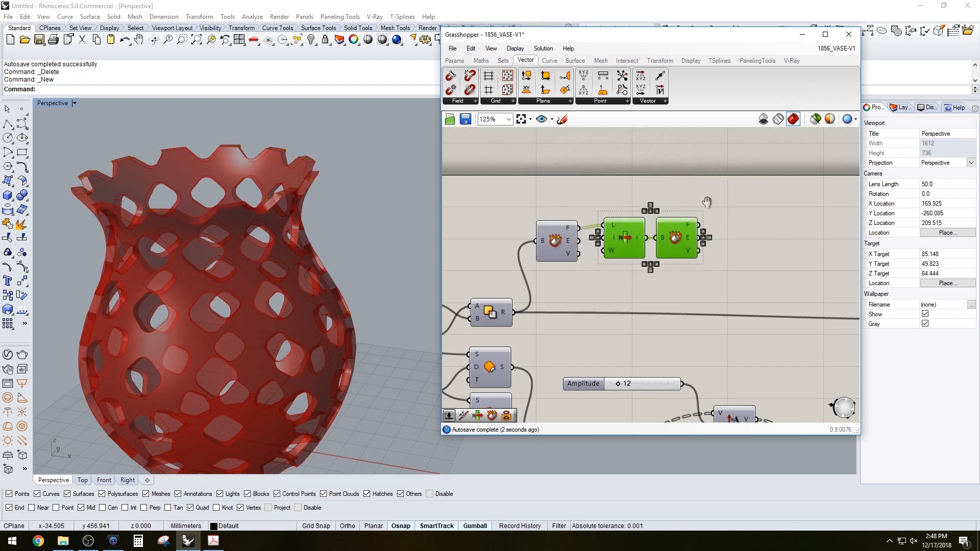
Add List Item components connected to the second Deconstruct Brep's outputs
right_click_drag(706, 202, 690, 206)
double_click(690, 207)
type("item")
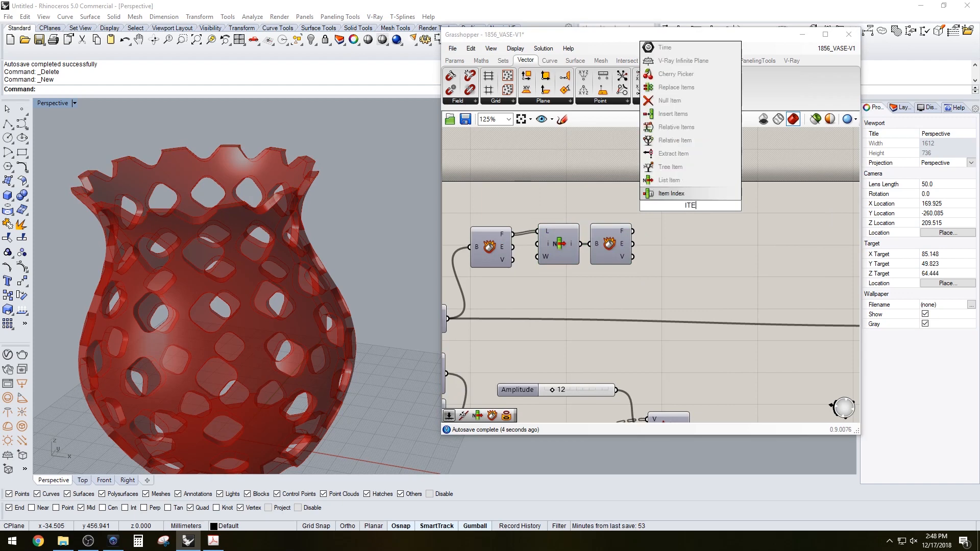
left_click(659, 194)
left_click_drag(632, 232, 682, 245)
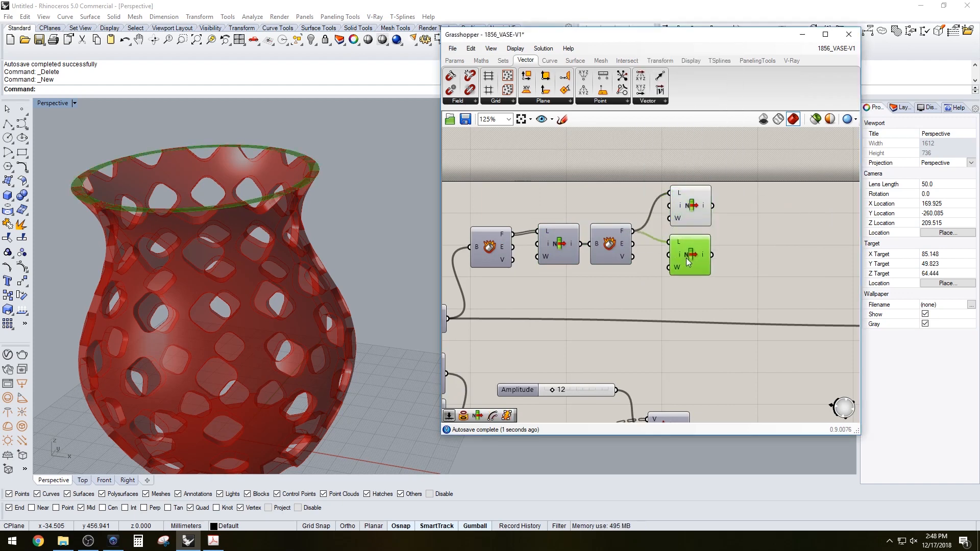
Set the second List Item's index to 1
right_click(678, 259)
mouse_move(725, 369)
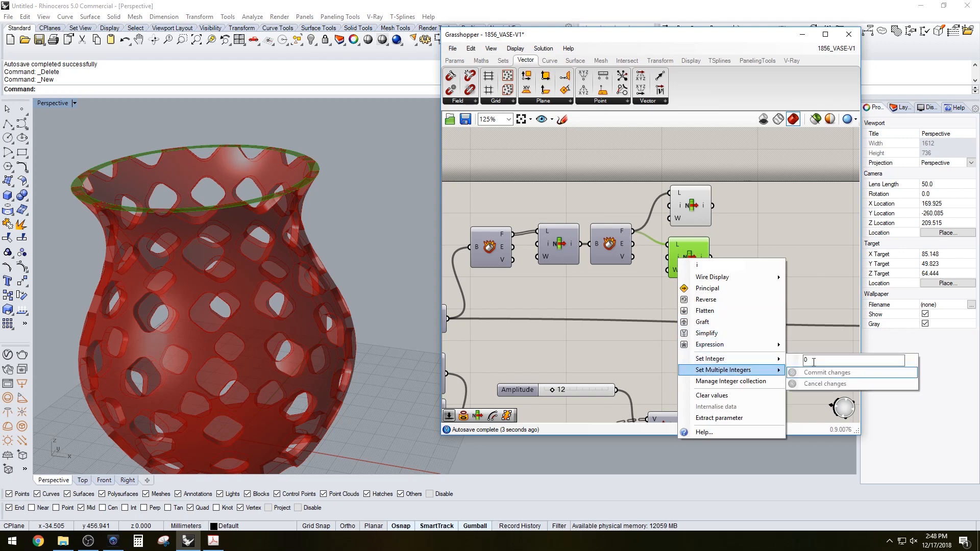
left_click(799, 370)
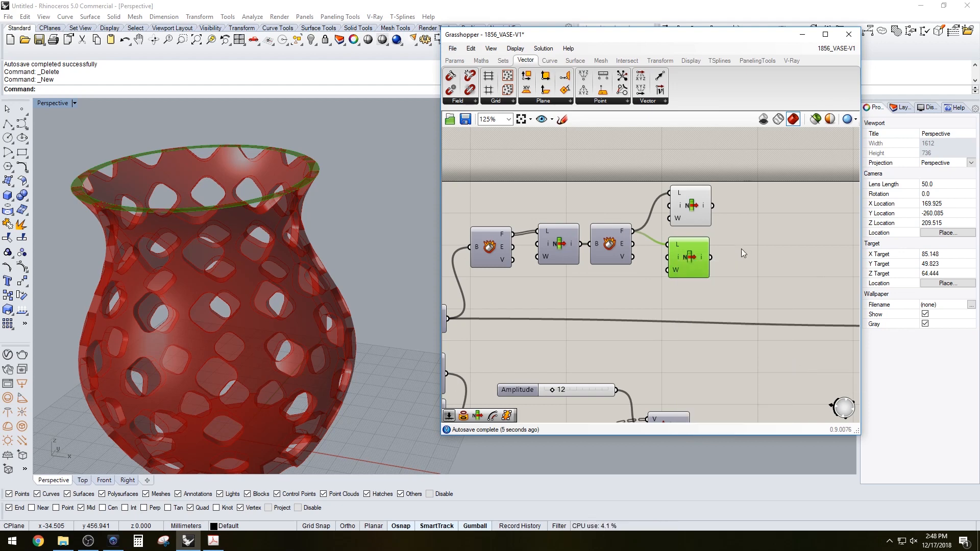
right_click(674, 257)
mouse_move(714, 357)
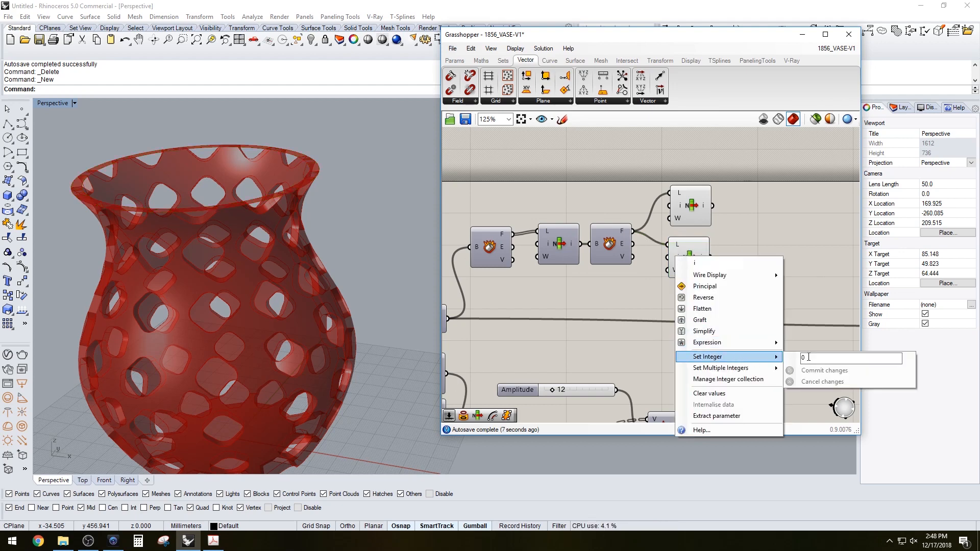
type("1")
left_click(812, 372)
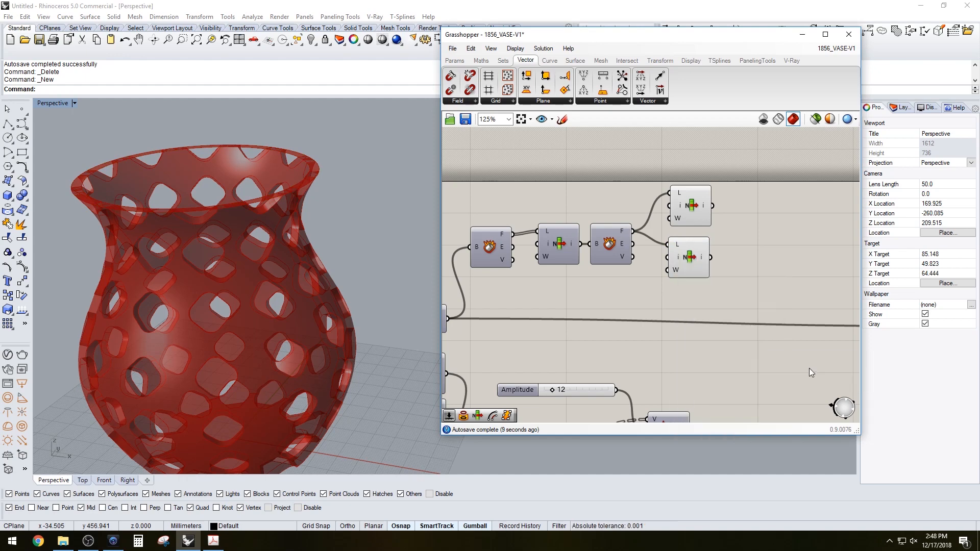
Connect the second Deconstruct Brep's edges output to both List Item list inputs
left_click(694, 204)
left_click(695, 261)
left_click(700, 207)
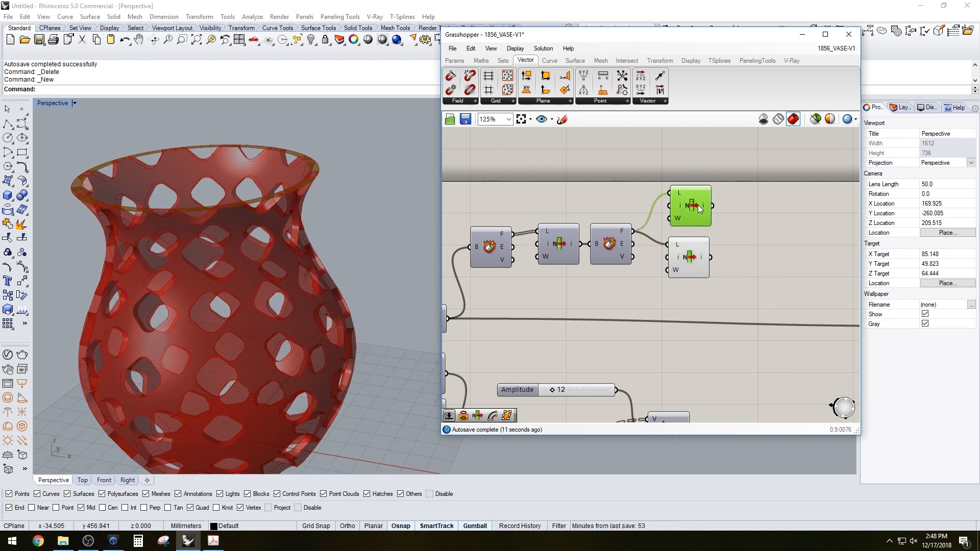
left_click(689, 260)
left_click_drag(633, 244, 670, 192)
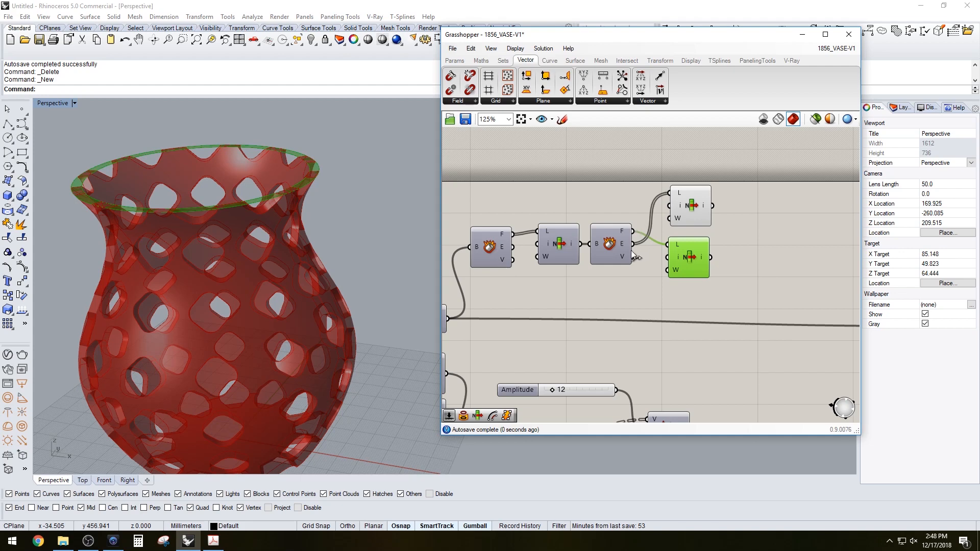
left_click_drag(633, 244, 669, 244)
left_click(692, 209)
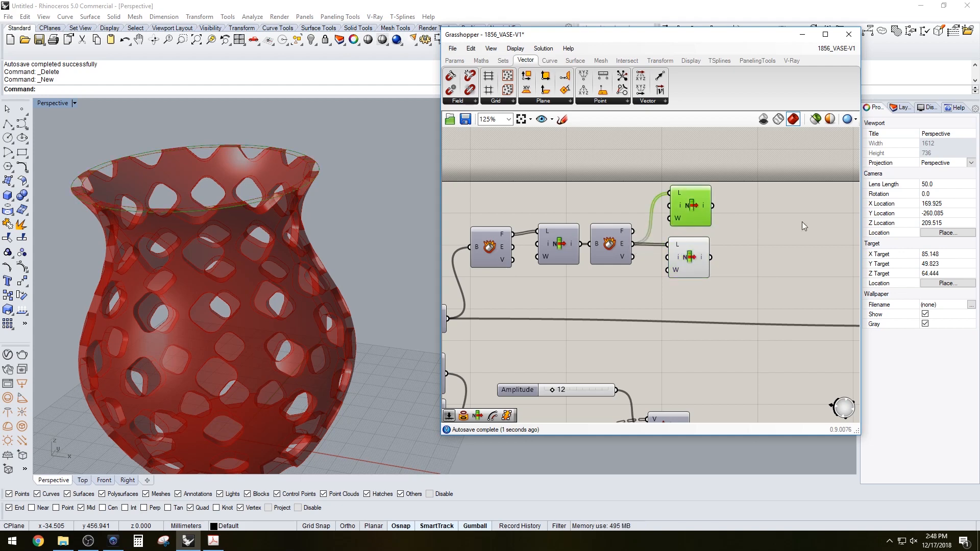
Add an Offset curve component to the canvas
left_click(796, 222)
double_click(780, 221)
type("OFF")
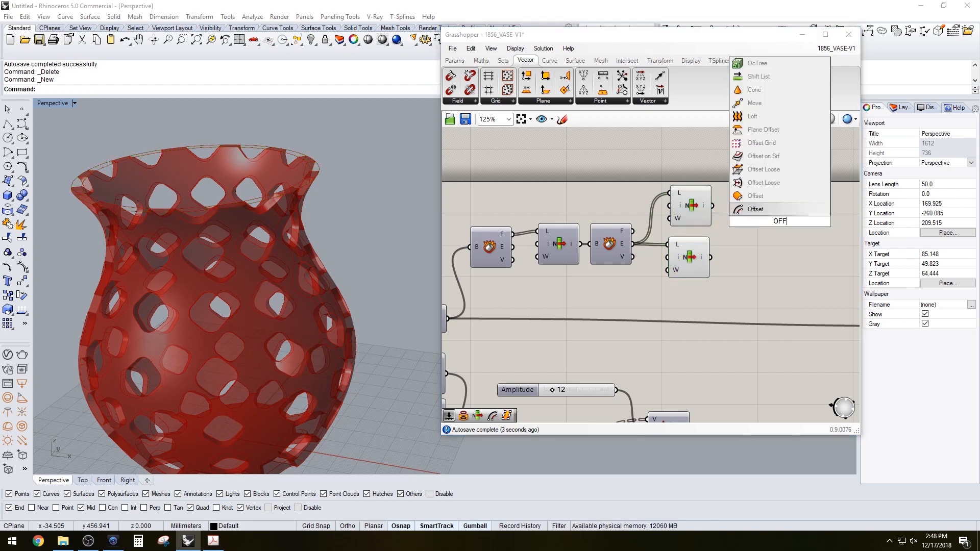
left_click(756, 196)
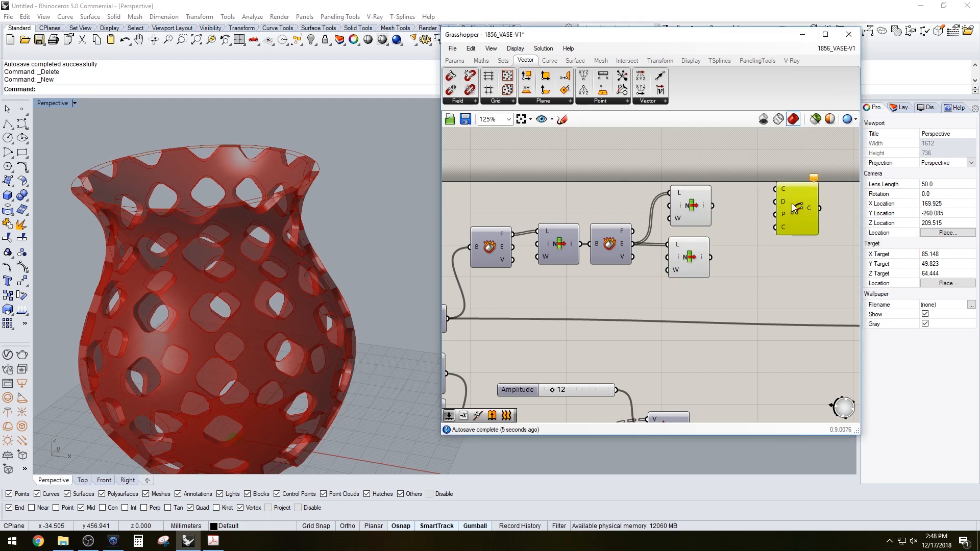
Add a number slider set to 2, feed it to the Offset distance, and duplicate the Offset component
right_click_drag(691, 155, 681, 200)
double_click(680, 200)
type("2")
key("Return")
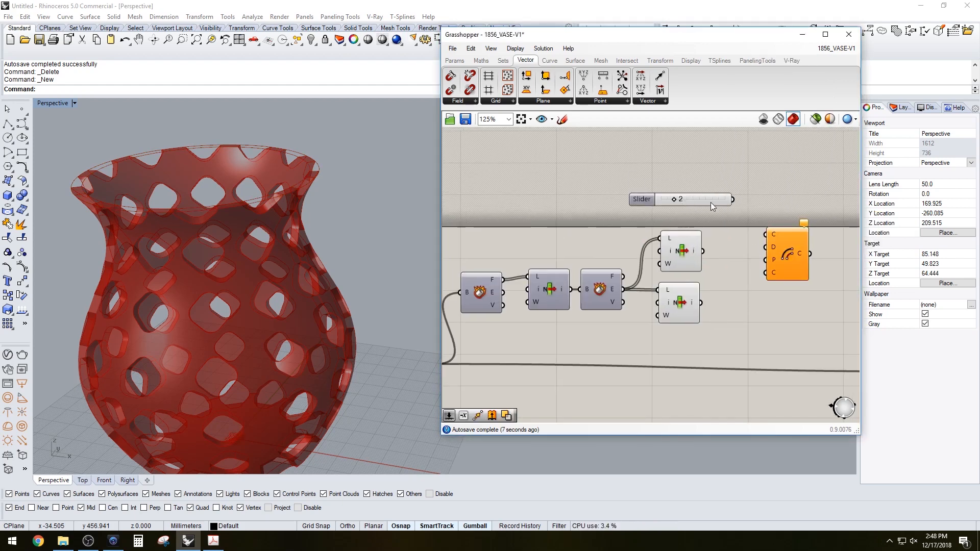
left_click_drag(733, 200, 786, 313)
left_click(685, 253)
left_click(794, 249)
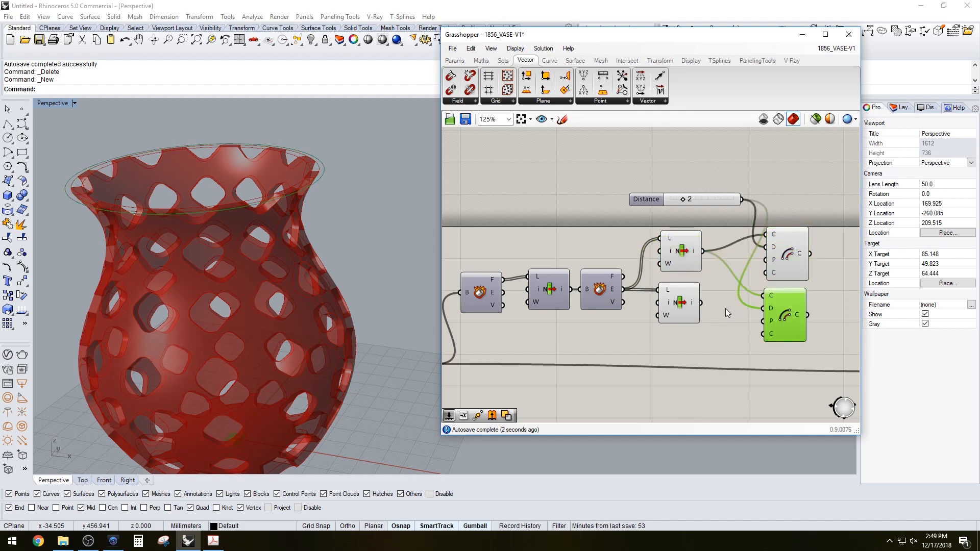
left_click_drag(703, 303, 794, 304)
Connect each List Item output to an Offset curve input
left_click(784, 263)
left_click(690, 254)
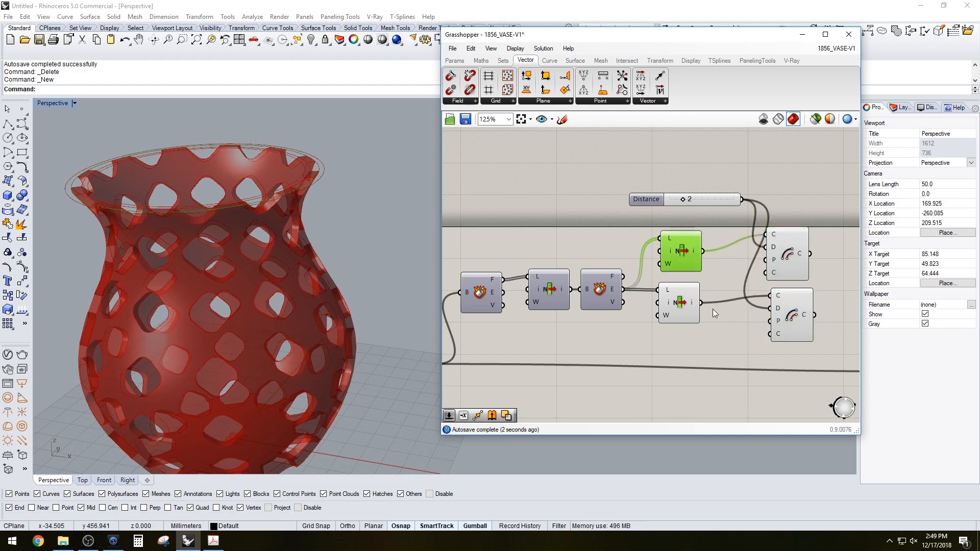
left_click_drag(712, 310, 687, 241)
middle_click(688, 236)
left_click(721, 208)
scroll(376, 195, "up", 5)
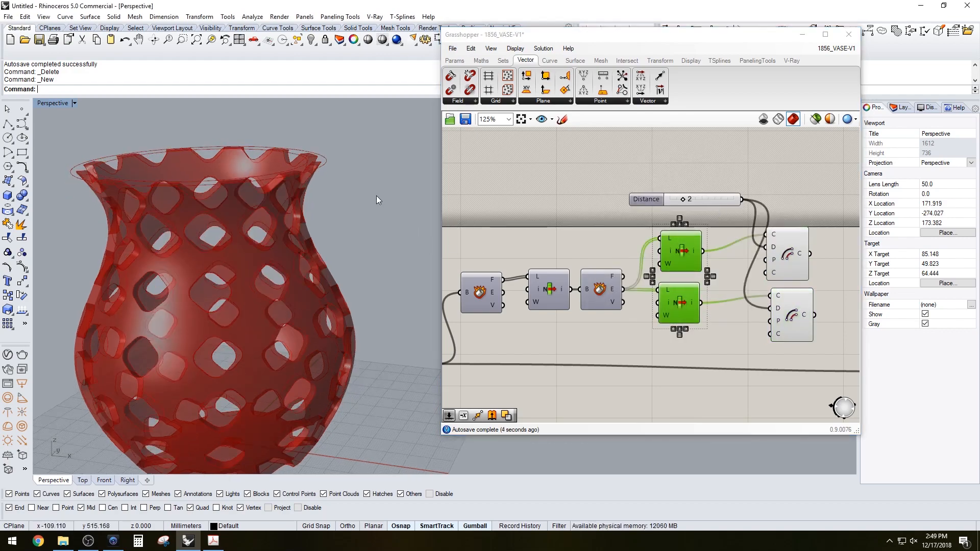
Rewire the second Offset to take the first List Item's edge curve
scroll(271, 140, "down", 5)
right_click_drag(271, 141, 290, 164)
scroll(312, 148, "up", 4)
scroll(290, 163, "up", 3)
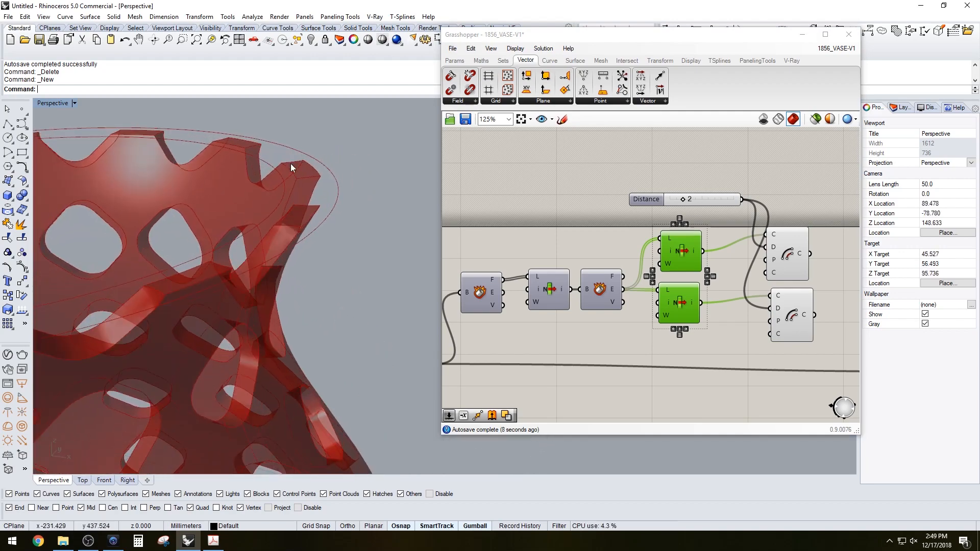
scroll(287, 161, "down", 3)
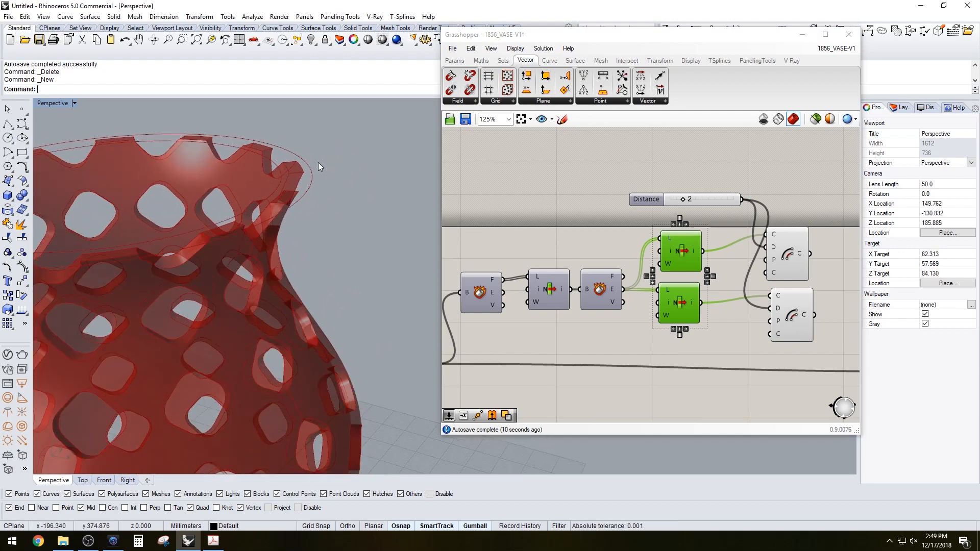
scroll(314, 161, "down", 5)
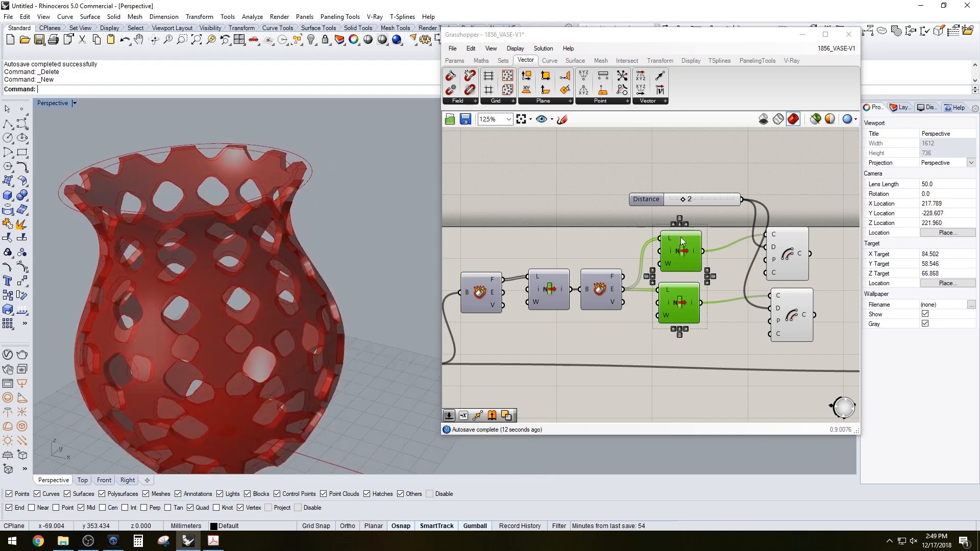
right_click_drag(767, 273, 680, 239)
left_click_drag(713, 278, 708, 276)
left_click(741, 277)
Add an Extrude component beside the Offset components
scroll(743, 276, "down", 2)
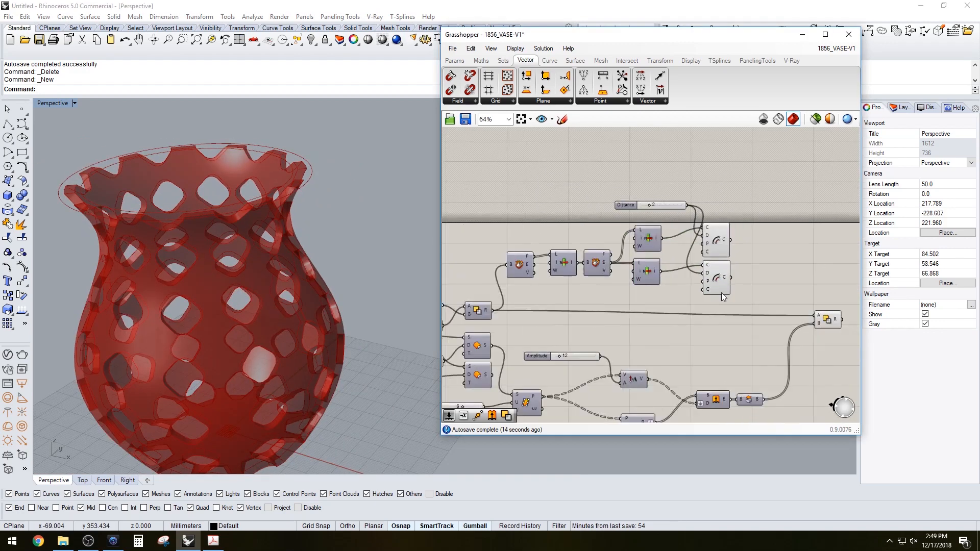
right_click_drag(556, 311, 648, 274)
scroll(613, 276, "up", 1)
mouse_move(511, 294)
right_mouse_down()
mouse_move(586, 307)
mouse_move(577, 274)
mouse_move(519, 280)
right_mouse_up()
scroll(520, 280, "down", 2)
right_click_drag(789, 240, 682, 237)
scroll(682, 237, "up", 2)
double_click(681, 238)
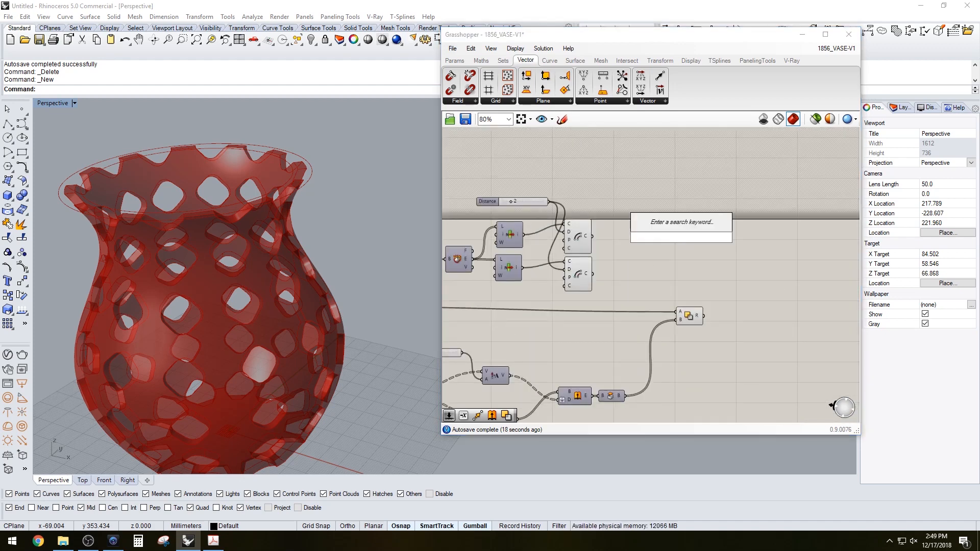
type("extrude")
key("Return")
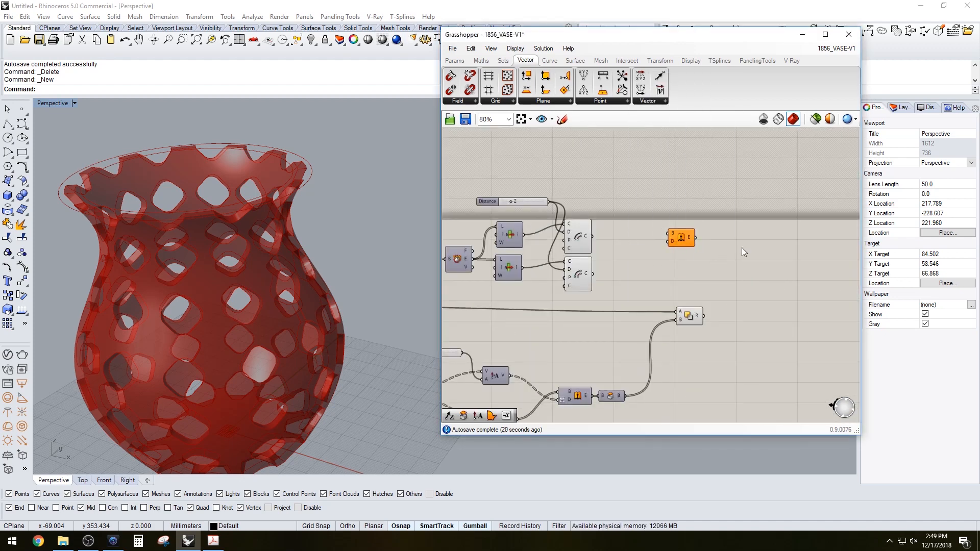
Add a Cap Holes component after the Extrude and duplicate the Extrude–Cap pair
double_click(742, 247)
type("cap")
key("Return")
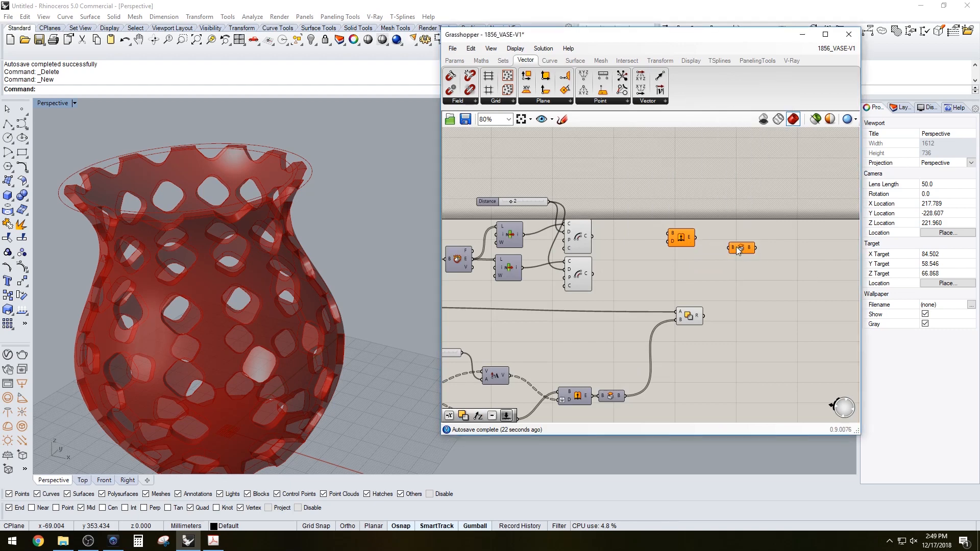
left_click_drag(738, 250, 687, 259)
left_click(785, 253)
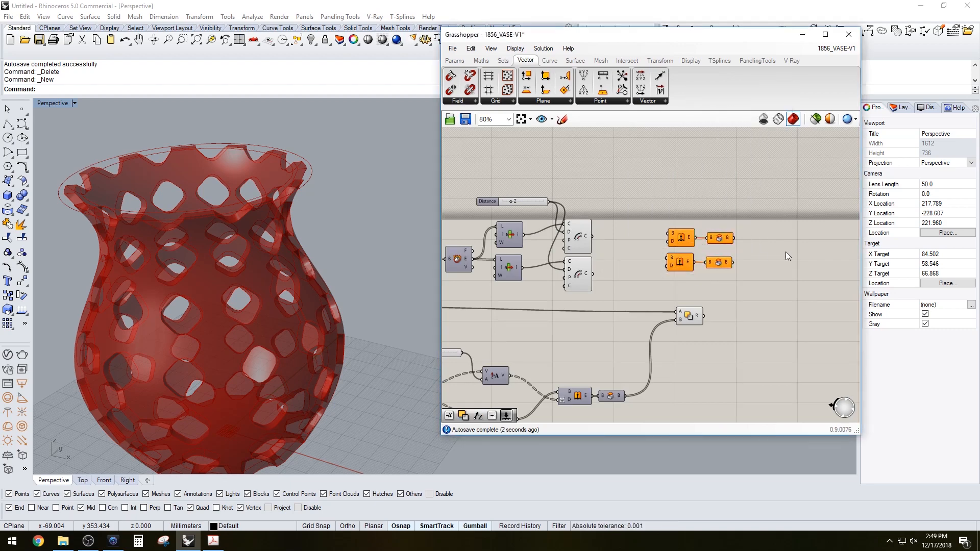
Add a Solid Difference component and connect both Cap Holes outputs to it
double_click(786, 253)
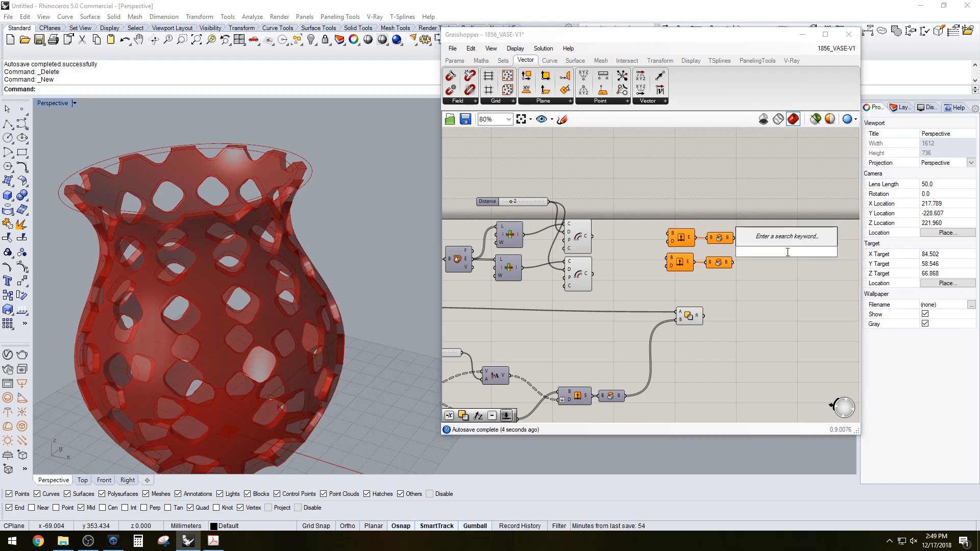
type("DIF")
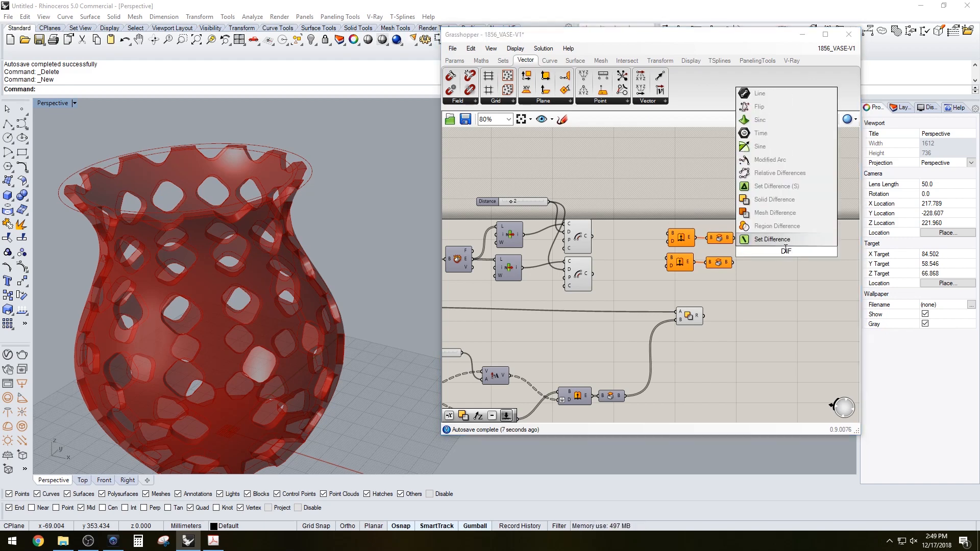
left_click(773, 199)
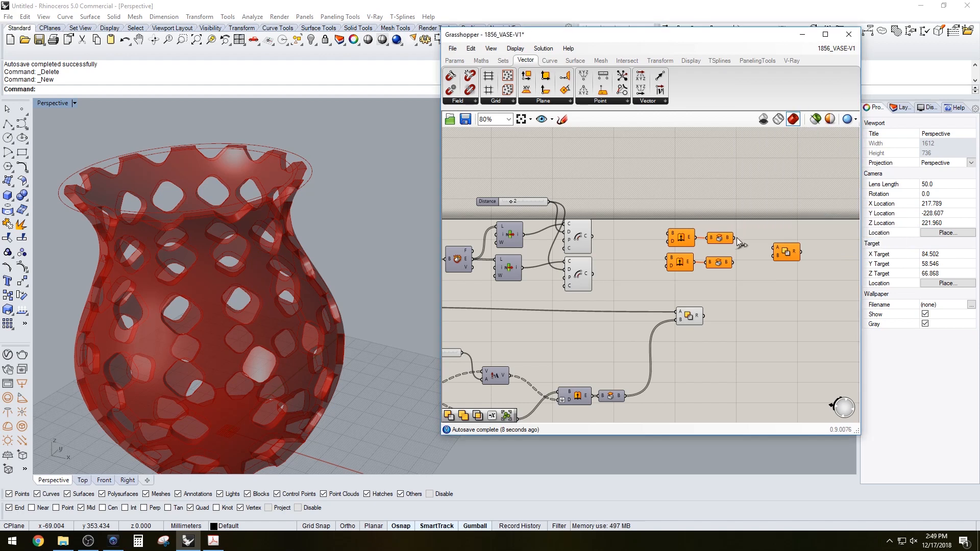
left_click_drag(735, 237, 753, 251)
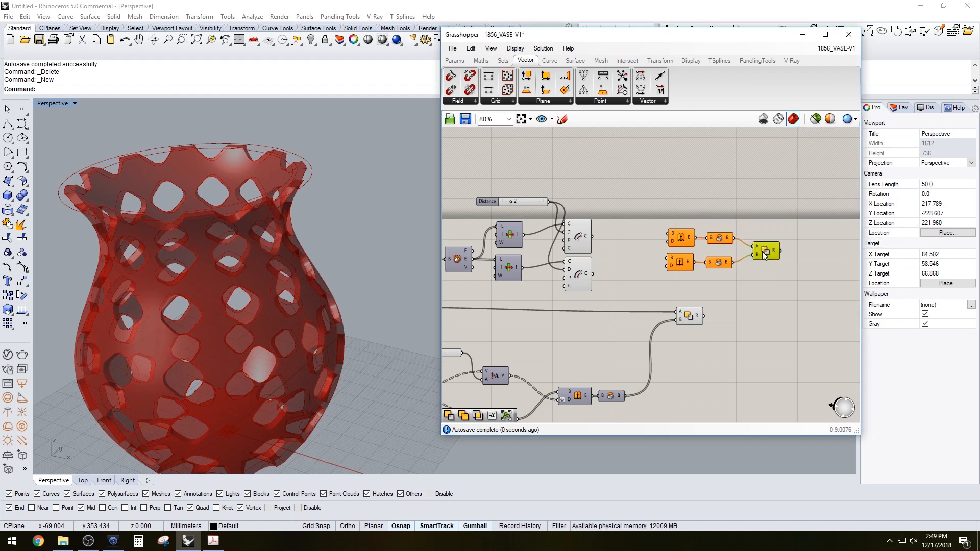
Add a Unit Z component driven by a Factor slider set to 5
double_click(619, 214)
type("Z")
left_click(601, 202)
right_click_drag(560, 189, 648, 200)
double_click(649, 200)
type("5")
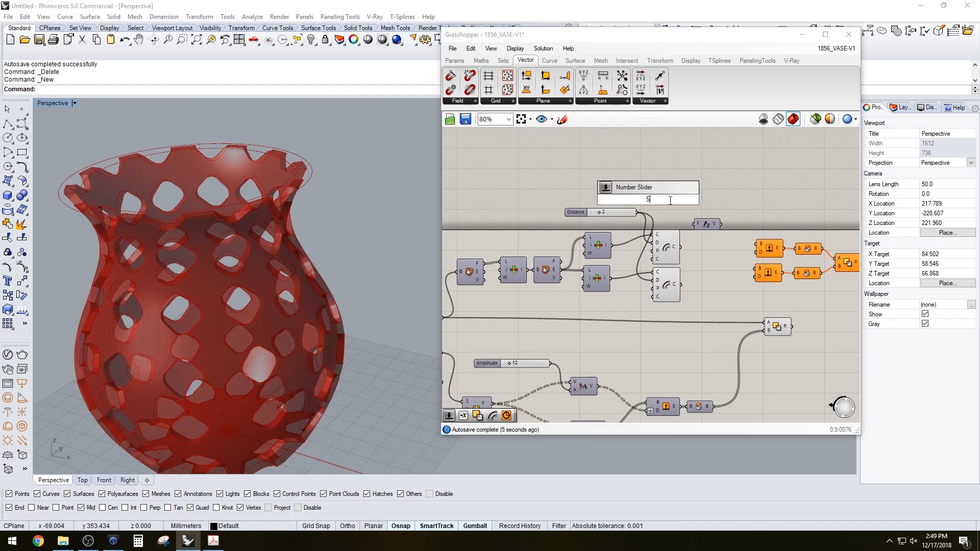
key("Return")
left_click_drag(682, 200, 695, 224)
left_click_drag(706, 225, 666, 188)
left_click_drag(708, 203, 727, 194)
left_click(787, 200)
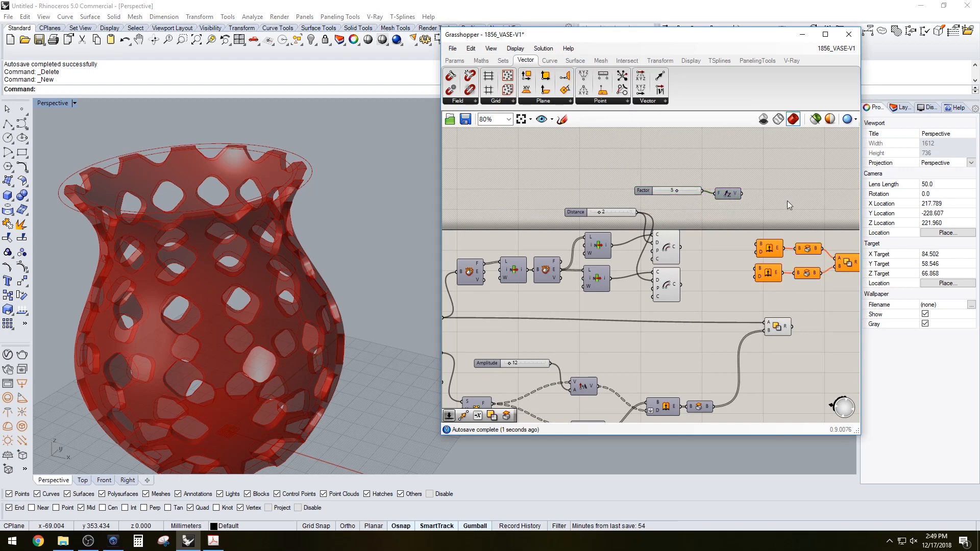
Connect the Unit Z vector to both Extrude direction inputs
right_click_drag(761, 200, 703, 205)
left_click_drag(685, 199, 698, 280)
left_click_drag(810, 295, 743, 265)
left_click(741, 241)
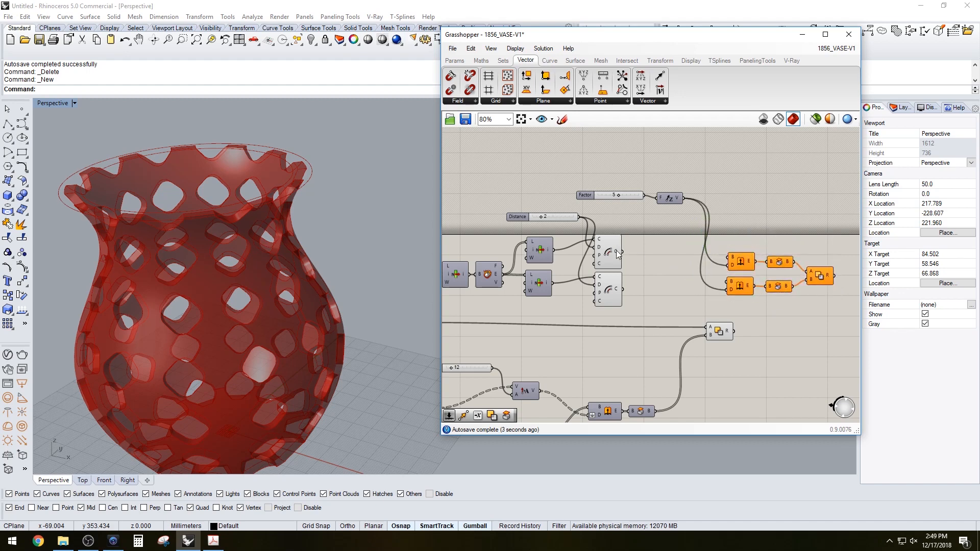
Connect the two Offset curve outputs to the Extrude base inputs
left_click(607, 248)
left_click(611, 290)
left_click_drag(622, 252, 733, 254)
left_click_drag(623, 290, 729, 282)
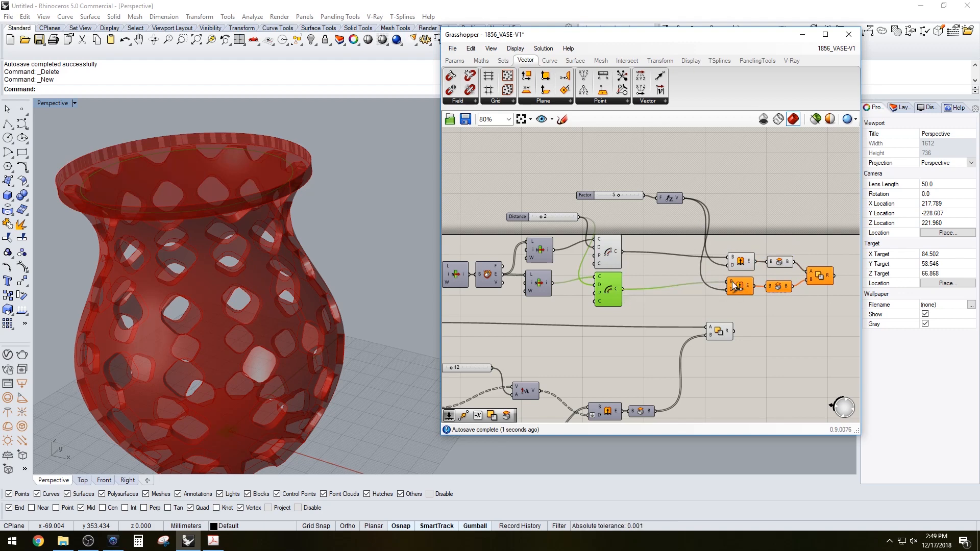
Turn off preview for the Extrude and Cap Holes components
left_click_drag(787, 307, 736, 248)
middle_click(736, 247)
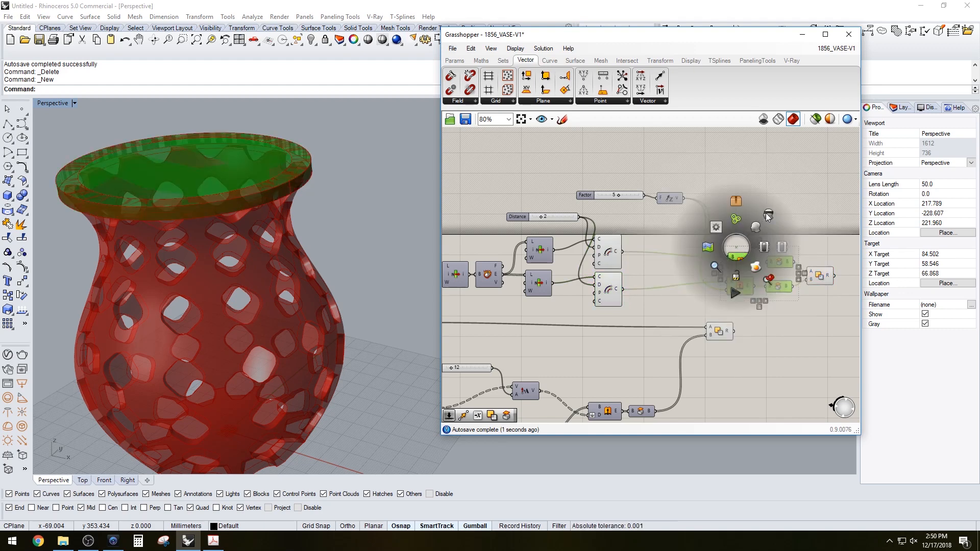
left_click(768, 215)
left_click(810, 244)
left_click(819, 280)
left_click(795, 305)
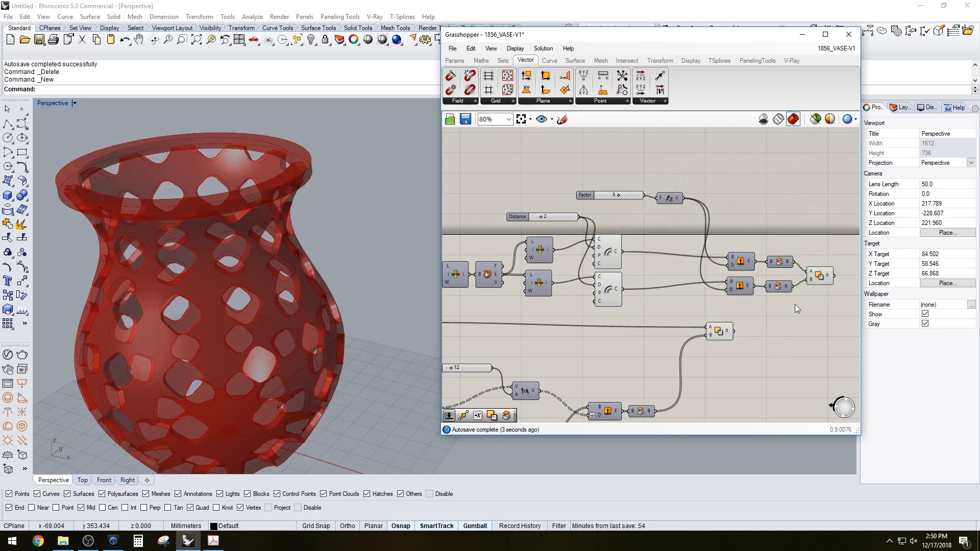
Reconnect the offset curves and capped extrusions to complete the rim wiring
left_click(818, 275)
left_click(806, 313)
right_click_drag(806, 313, 733, 261)
left_click_drag(659, 281, 748, 286)
left_click(746, 255)
left_click(743, 225)
Join the rim solid with the vase using a Solid Union component
right_click_drag(339, 277, 344, 208)
left_click(587, 216)
right_click_drag(380, 153, 392, 197)
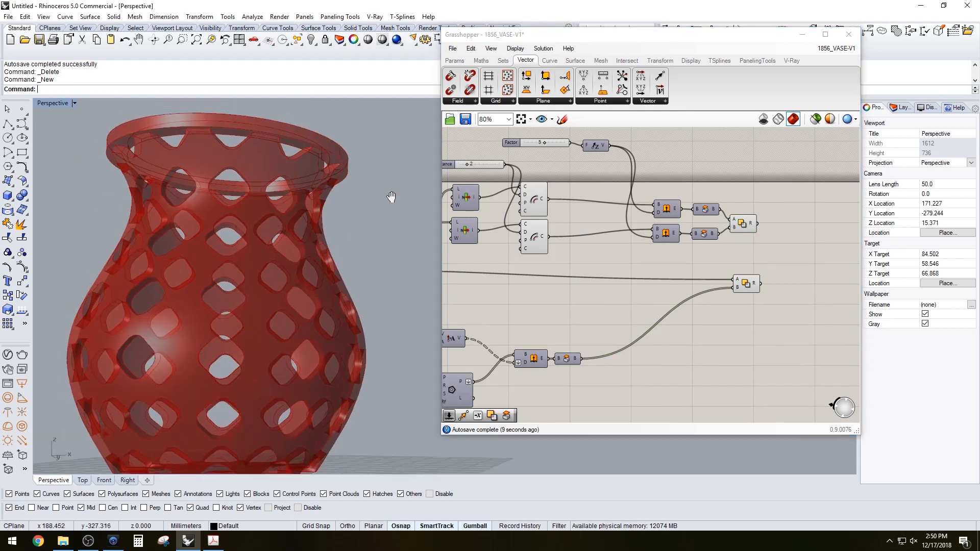
scroll(392, 197, "up", 3)
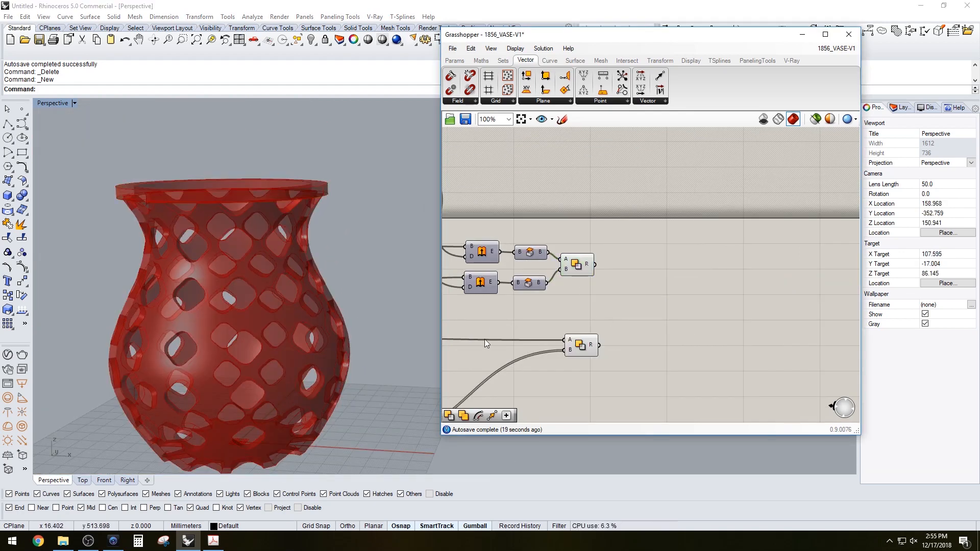
left_click(587, 347)
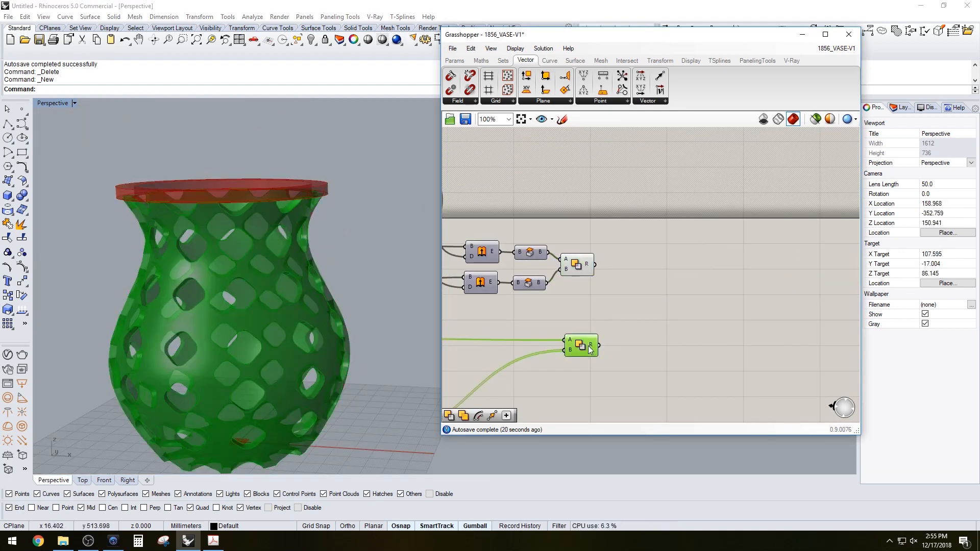
left_click_drag(589, 350, 581, 352)
left_click(665, 292)
Orbit the viewport to inspect the vase with its solid rim
scroll(252, 348, "down", 2)
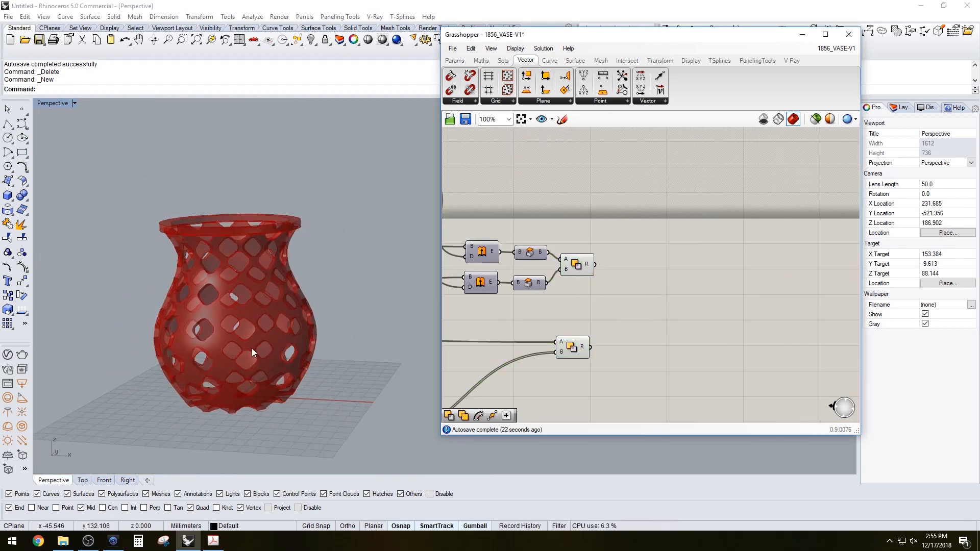
scroll(252, 348, "up", 2)
right_click_drag(256, 369, 454, 301, "shift")
left_click(454, 300)
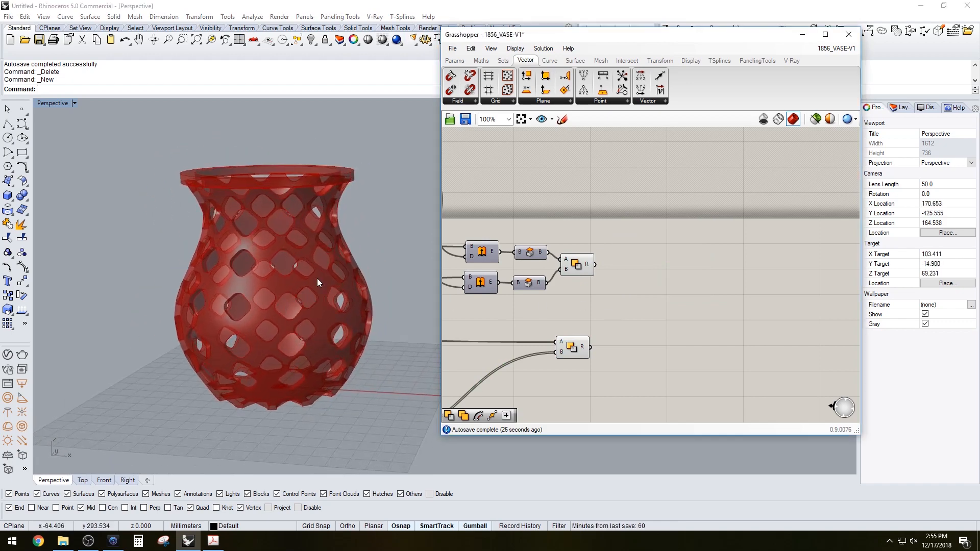
Orbit and zoom the viewport to inspect the rim along the vase's top edge
right_click_drag(317, 282, 303, 256)
scroll(265, 225, "up", 3)
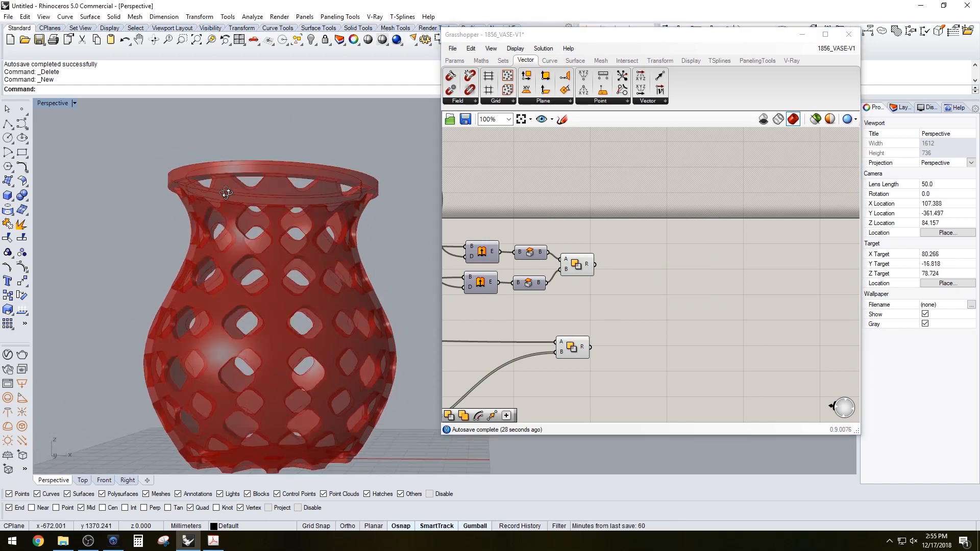
right_click_drag(226, 192, 230, 179)
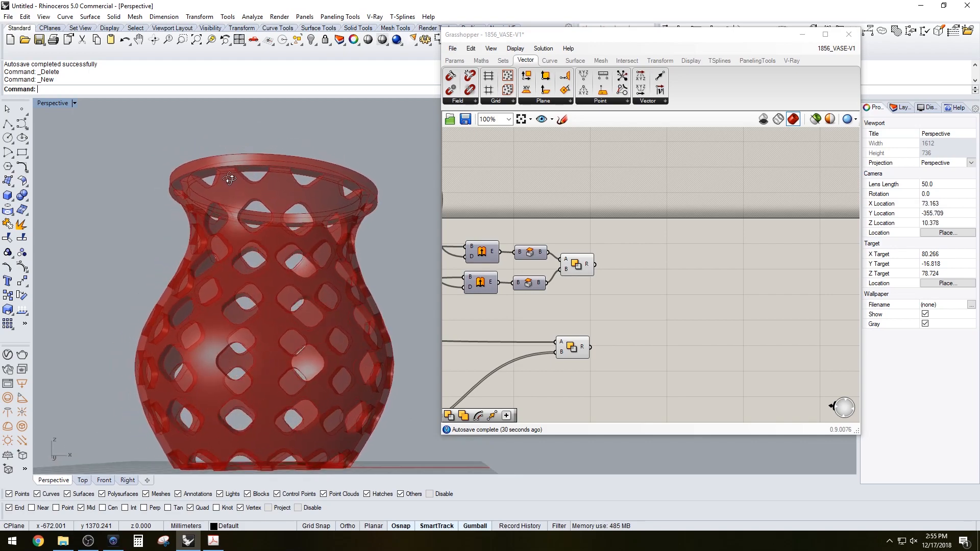
scroll(348, 157, "up", 5)
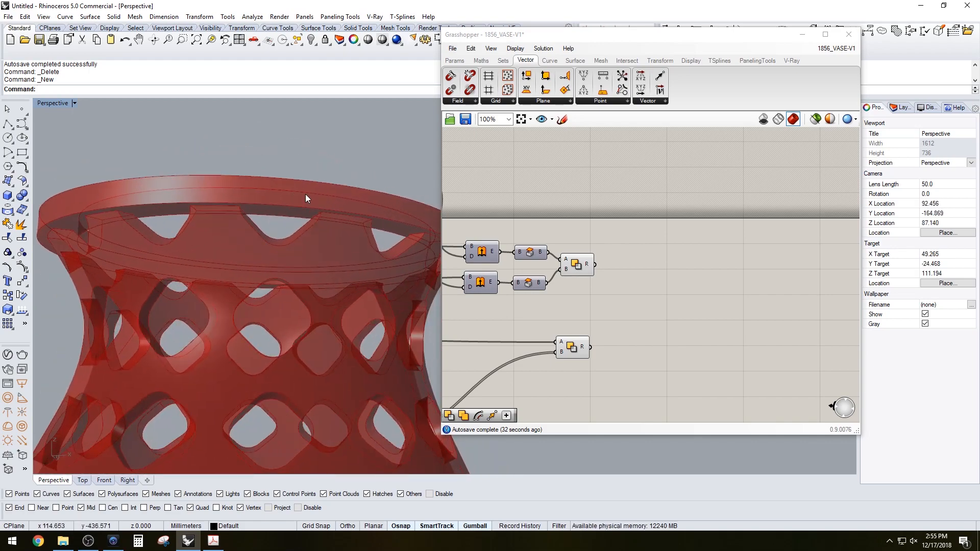
right_click_drag(305, 193, 332, 194)
scroll(339, 232, "down", 4)
scroll(332, 193, "down", 2)
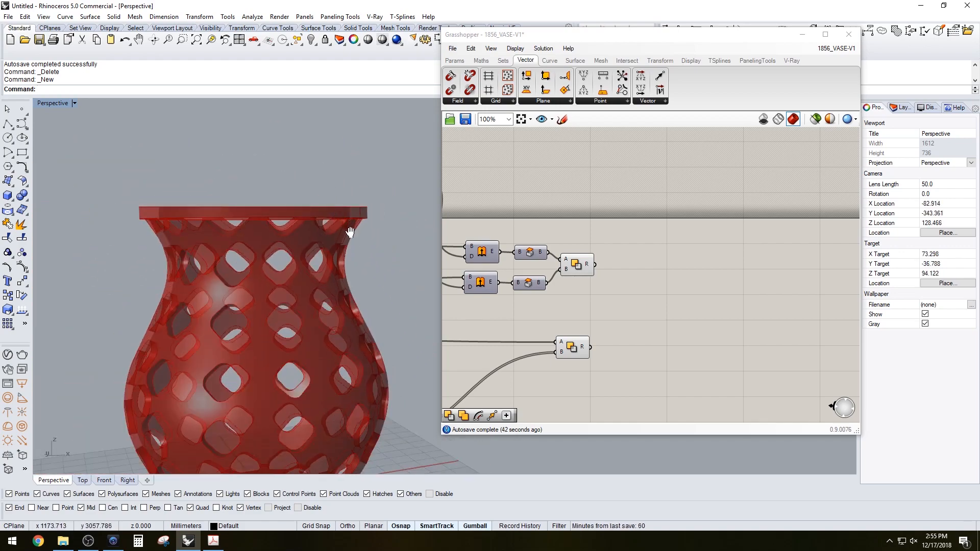
right_click_drag(349, 232, 344, 188, "shift")
right_click_drag(344, 188, 329, 209)
Select the two Solid Union components in turn to highlight their geometry and orbit around the vase
left_click_drag(575, 352, 581, 348)
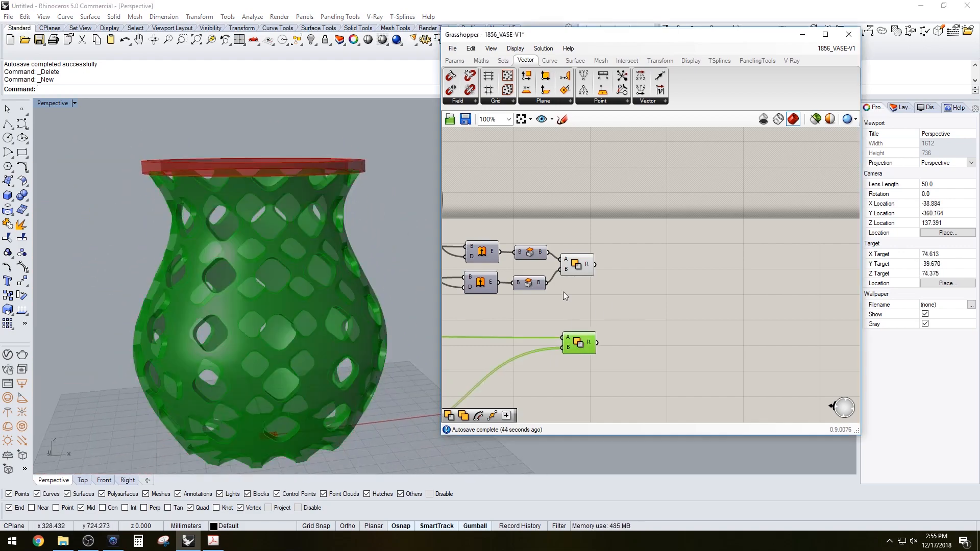
left_click(577, 262)
left_click(659, 284)
right_click_drag(364, 304, 365, 249, "shift")
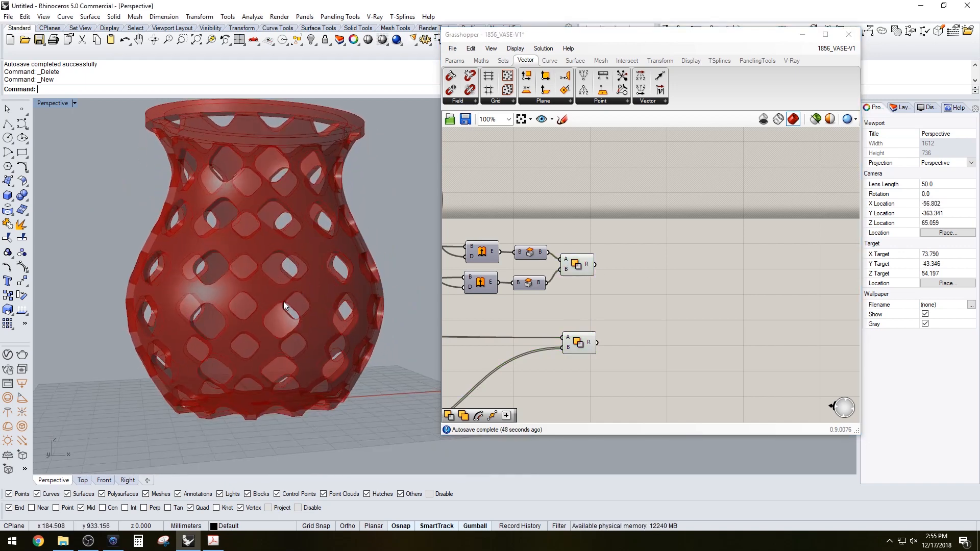
right_click_drag(283, 301, 256, 326)
Add a third Solid Union with a flattened B input, fed by the outputs of both existing unions
double_click(649, 325)
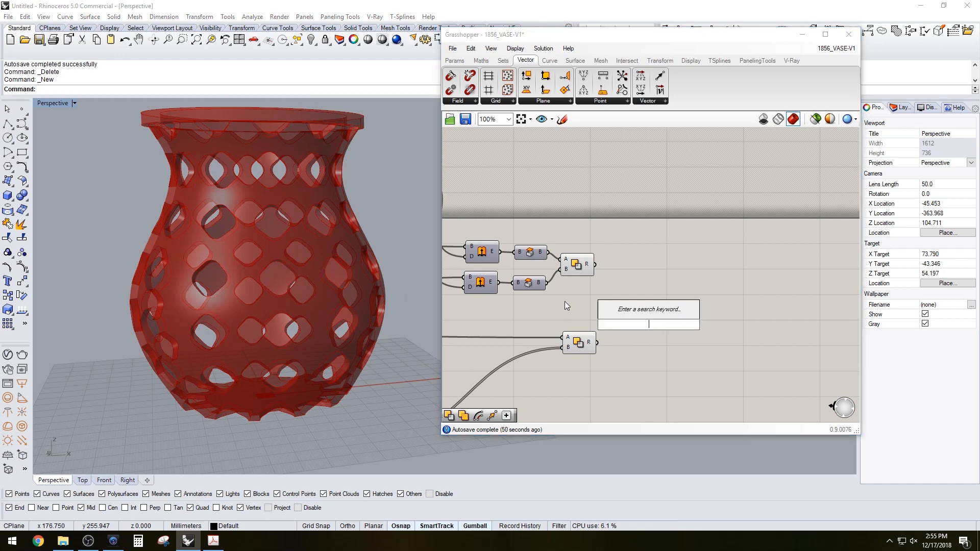
type("UNION")
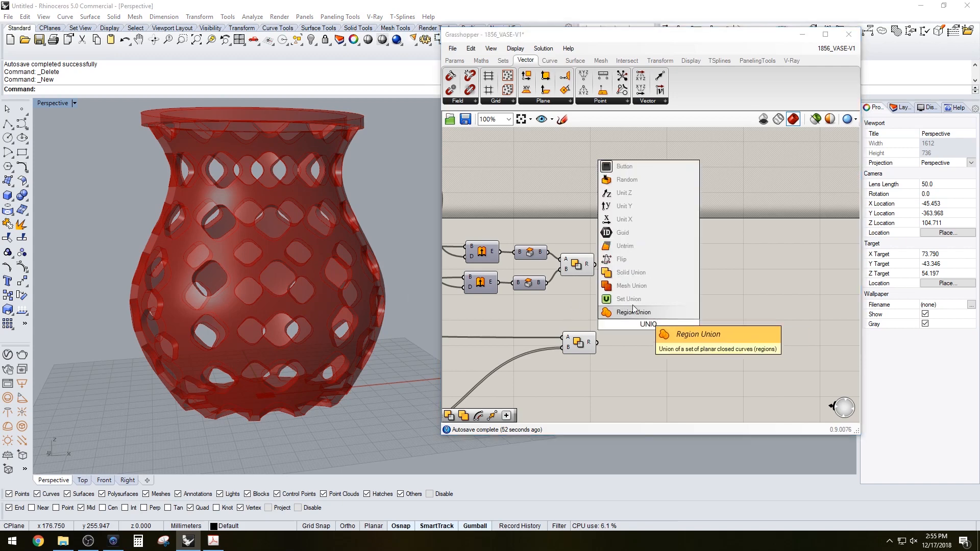
left_click(619, 275)
right_click(639, 325)
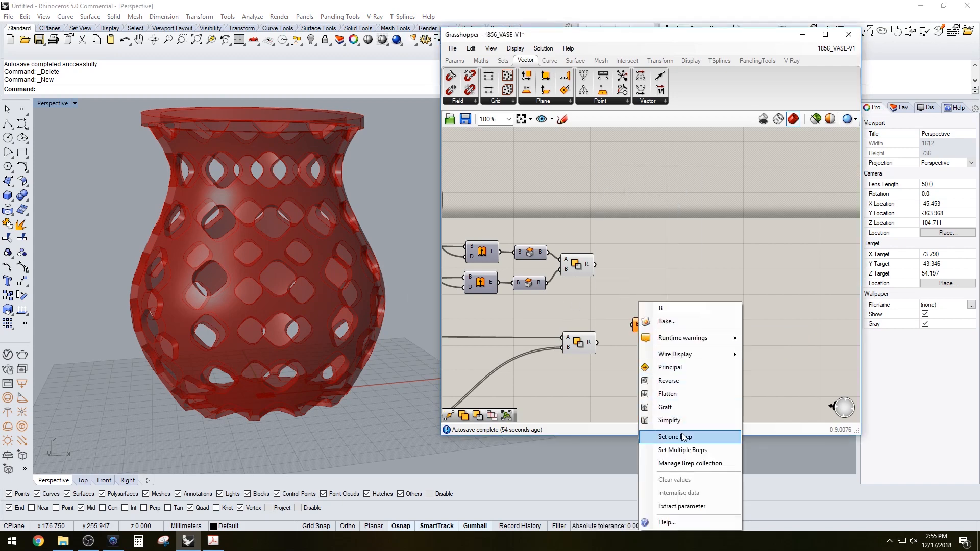
left_click(674, 390)
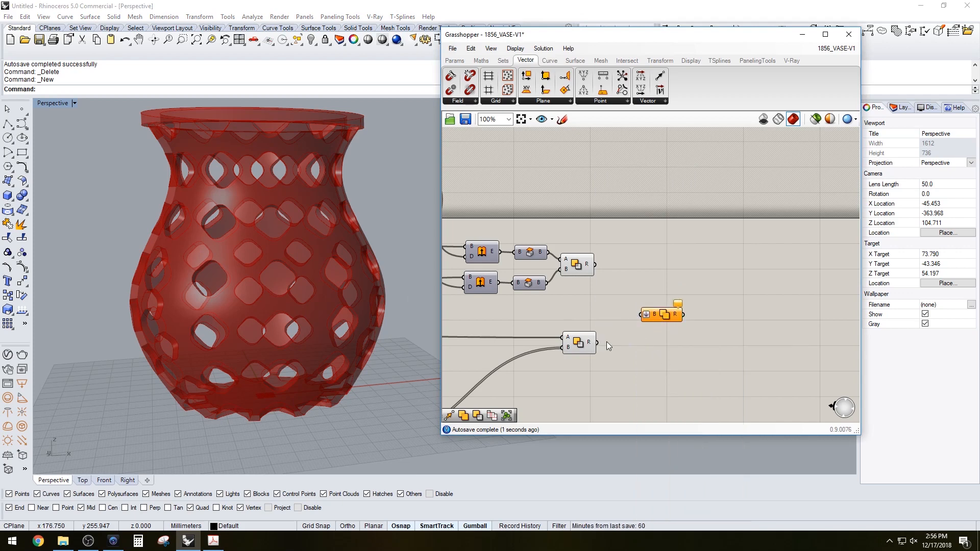
left_click_drag(597, 342, 641, 315)
left_click_drag(595, 265, 676, 280)
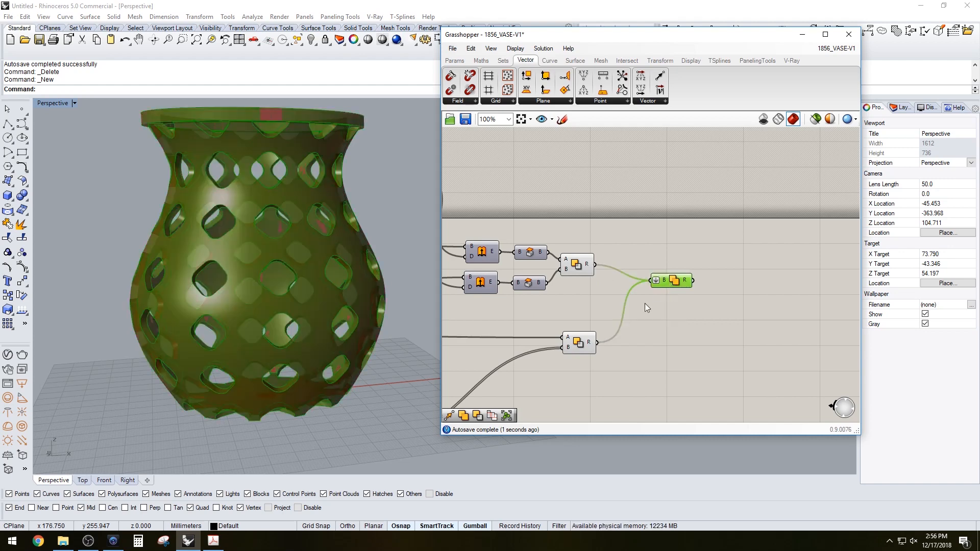
Select the combined union and orbit the viewport to check the merged vase and rim
left_click_drag(613, 382, 575, 247)
middle_click(577, 247)
left_click(605, 215)
right_click_drag(272, 236, 302, 216)
left_click(674, 281)
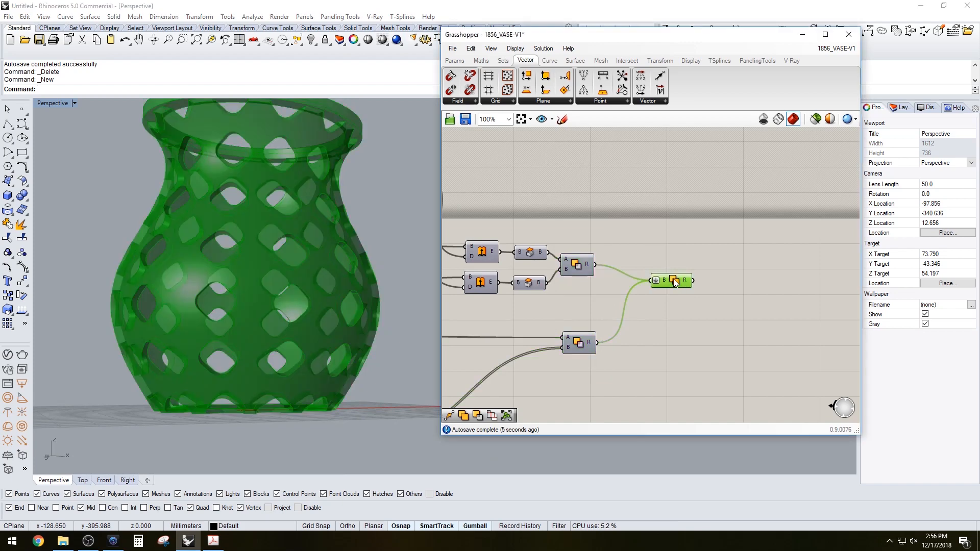
left_click(617, 239)
right_click_drag(418, 234, 454, 261)
left_click_drag(716, 321, 688, 285)
left_click(700, 256)
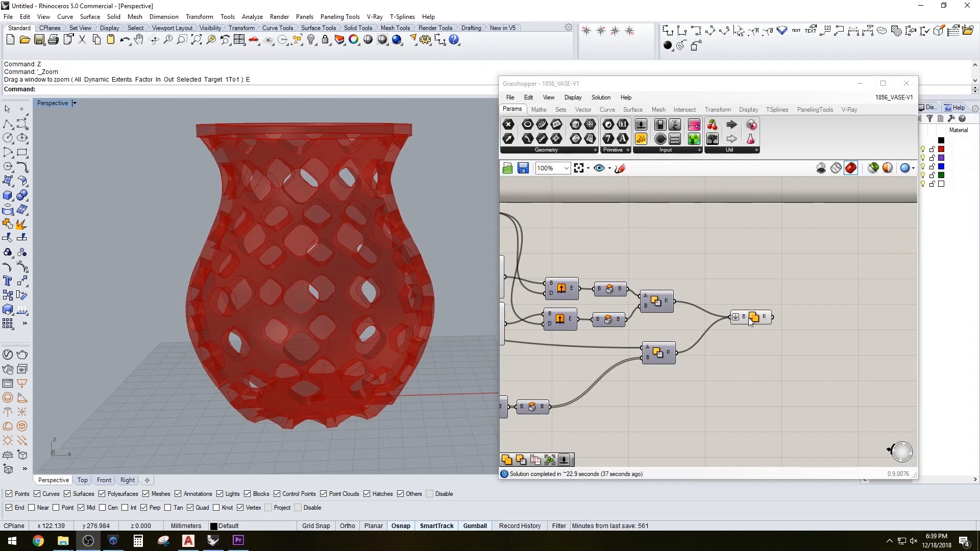
Disable the final Solid Union and turn preview back on for the two earlier union components
left_click(750, 319)
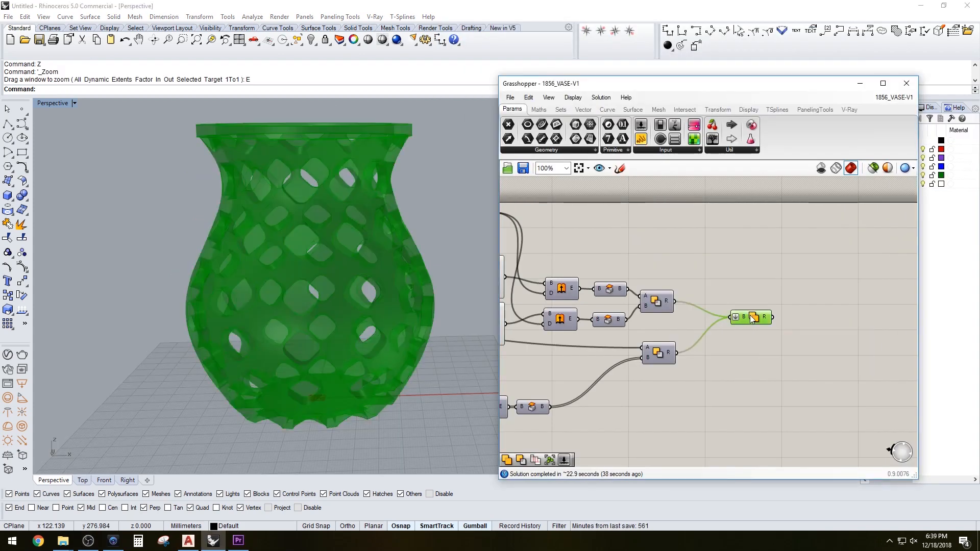
right_click(753, 315)
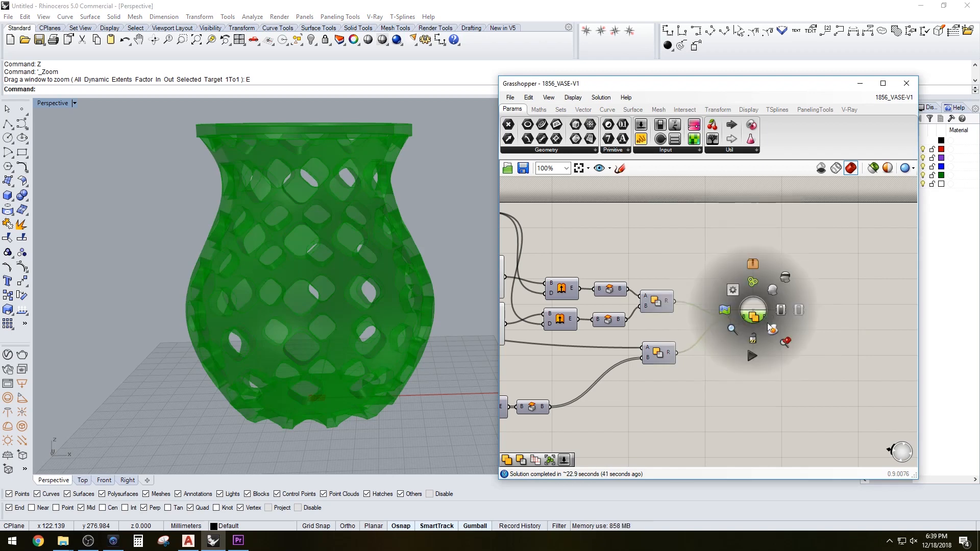
left_click(798, 310)
left_click_drag(676, 392, 653, 289)
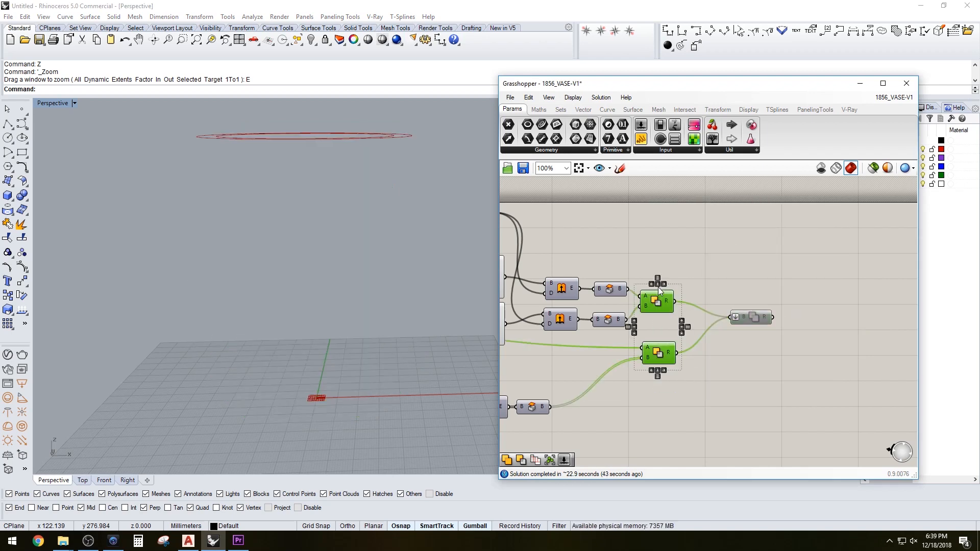
middle_click(663, 288)
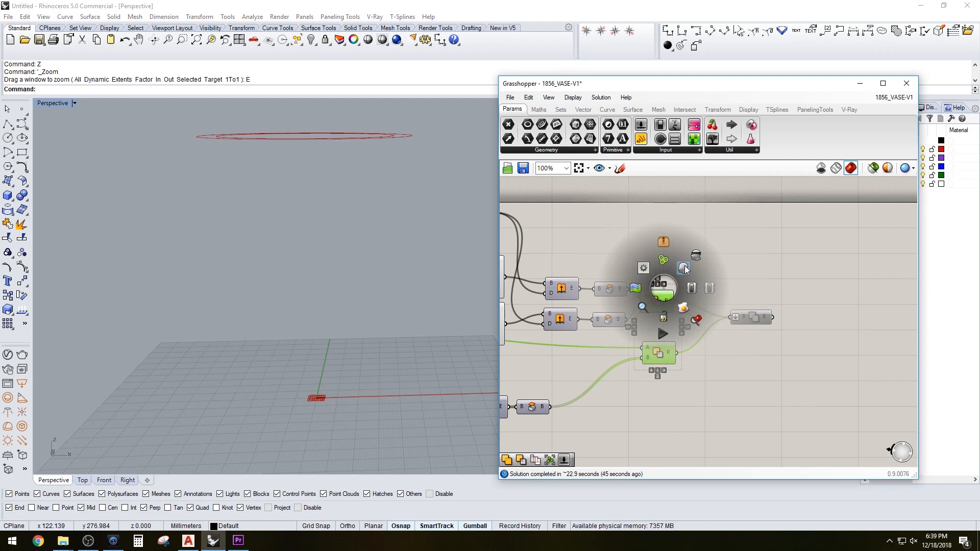
left_click(777, 263)
scroll(414, 298, "down", 3)
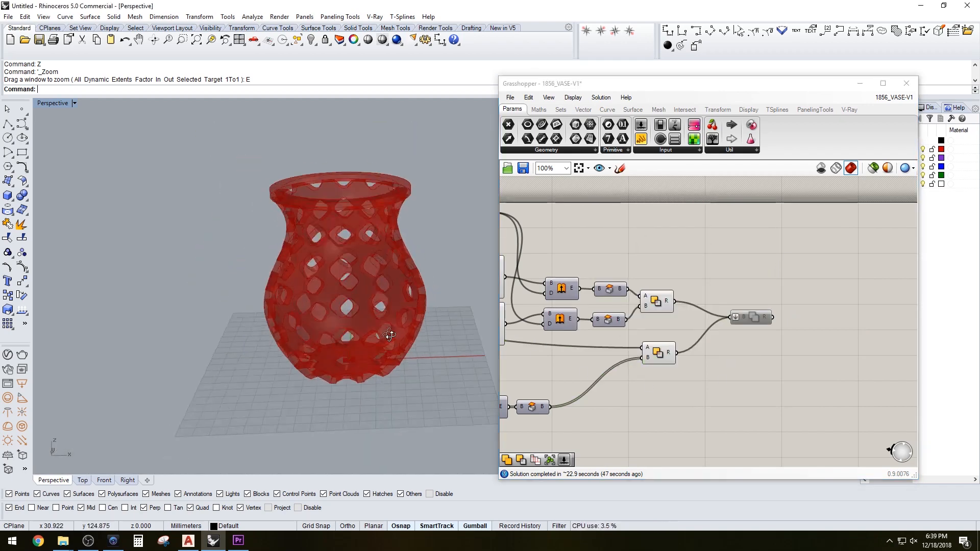
left_click(656, 306)
left_click(663, 357)
left_click(712, 387)
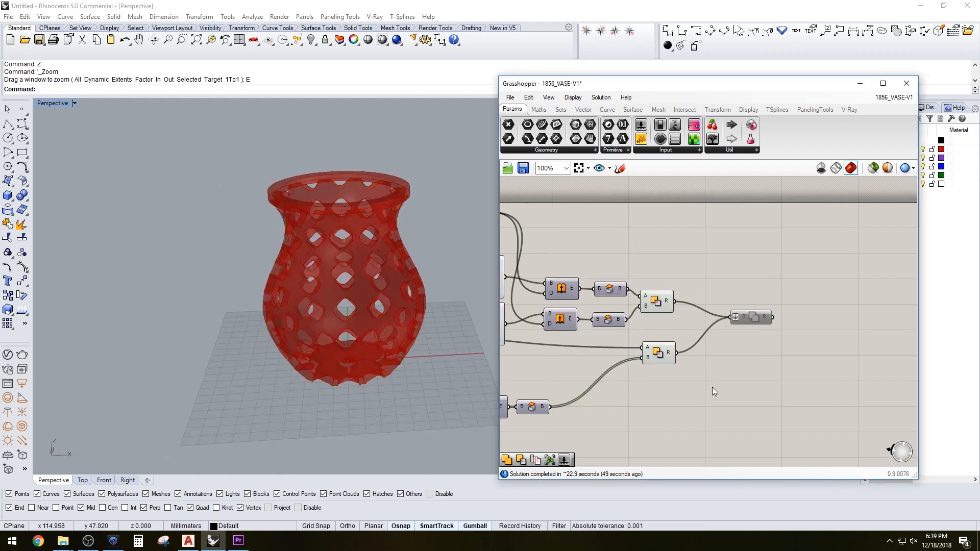
Examine the definition's layout on the canvas and the vase's bottom edge in the viewport
right_click_drag(393, 369, 400, 339)
scroll(645, 374, "down", 4)
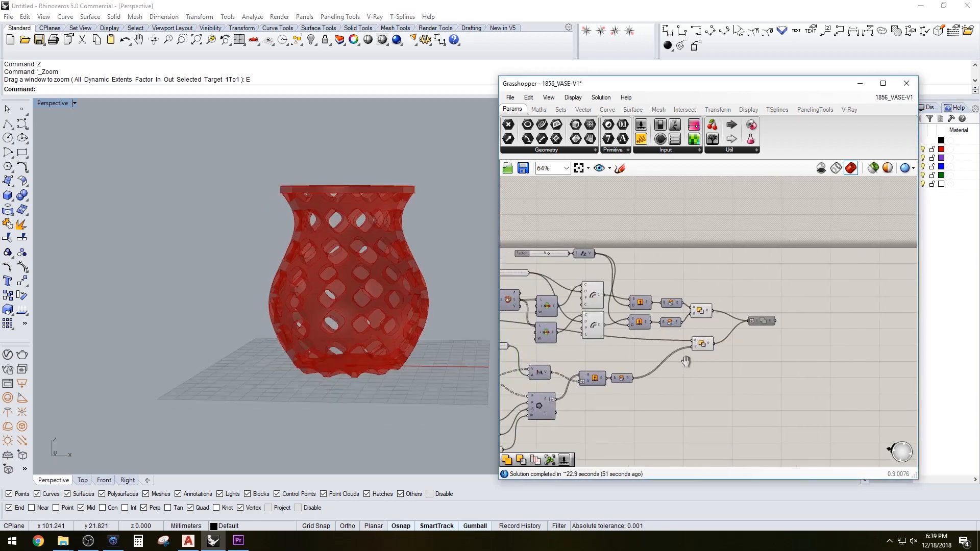
scroll(745, 357, "up", 5)
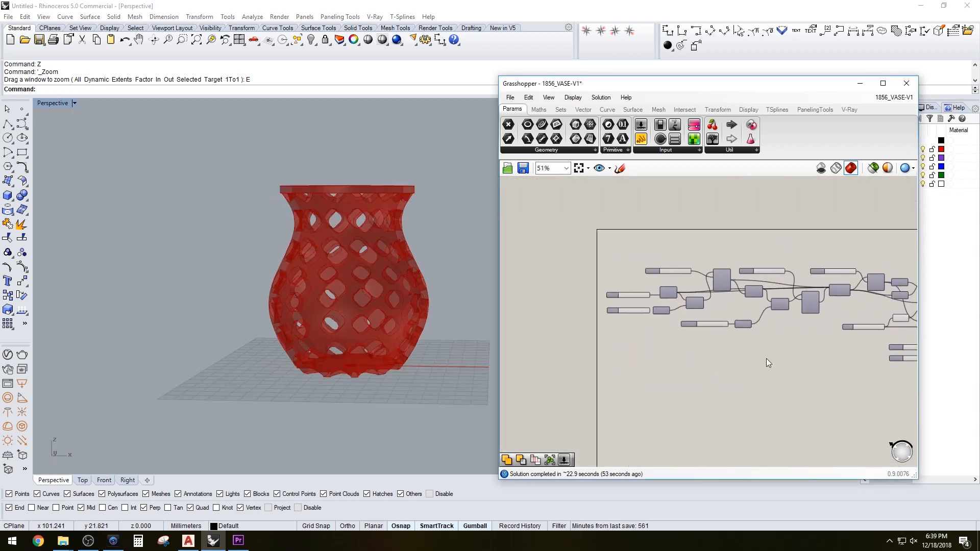
right_click(633, 281)
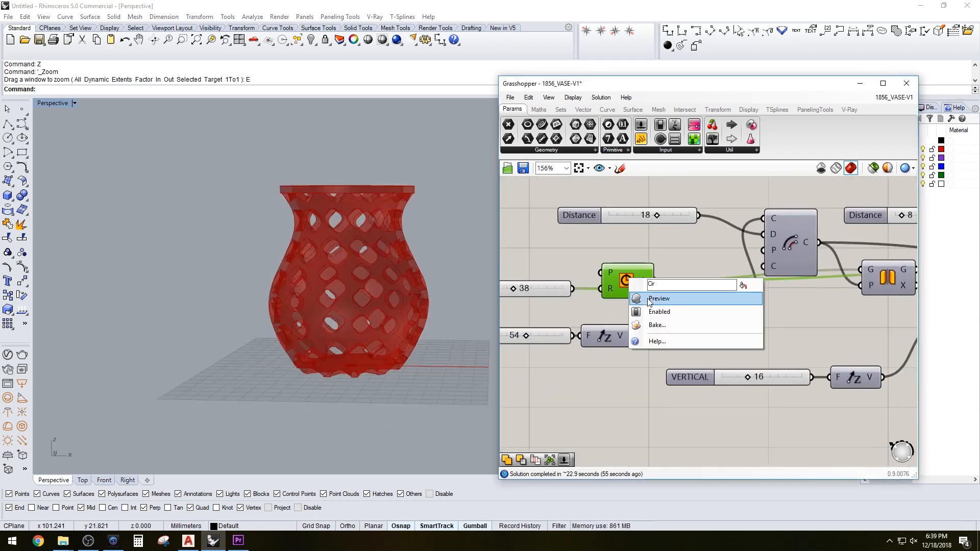
scroll(427, 363, "up", 5)
scroll(725, 303, "down", 6)
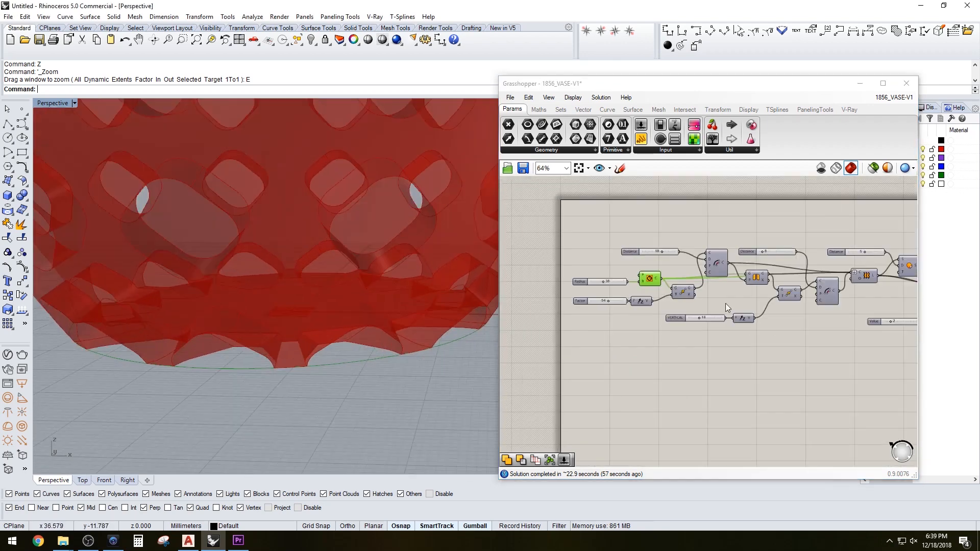
scroll(758, 314, "up", 3)
Add an Extrude component and wire a curve output into its base input
double_click(788, 308)
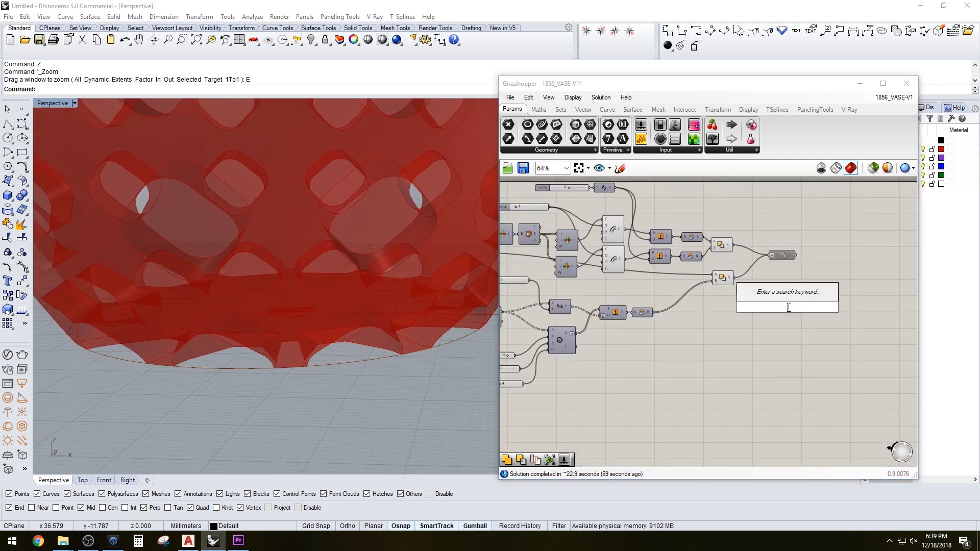
type("EXTRUDES")
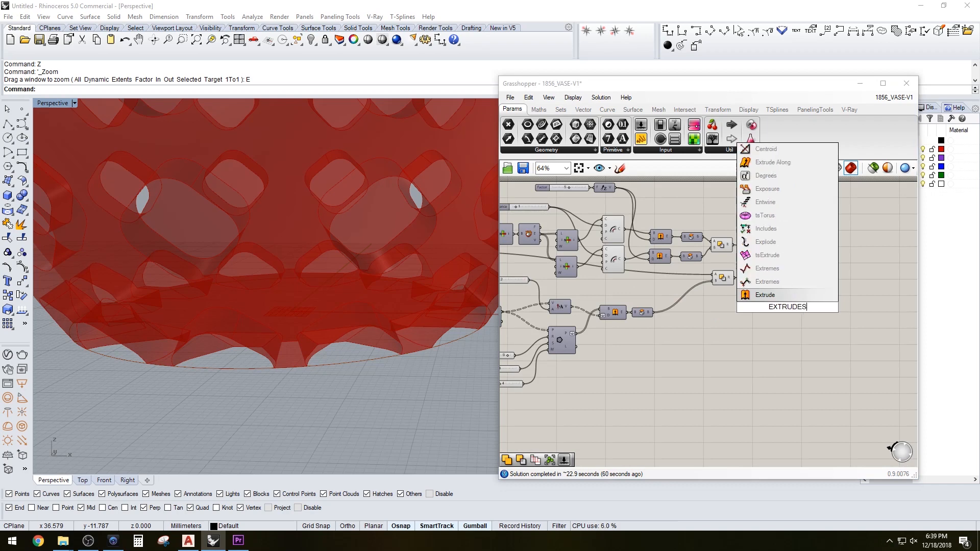
key("Return")
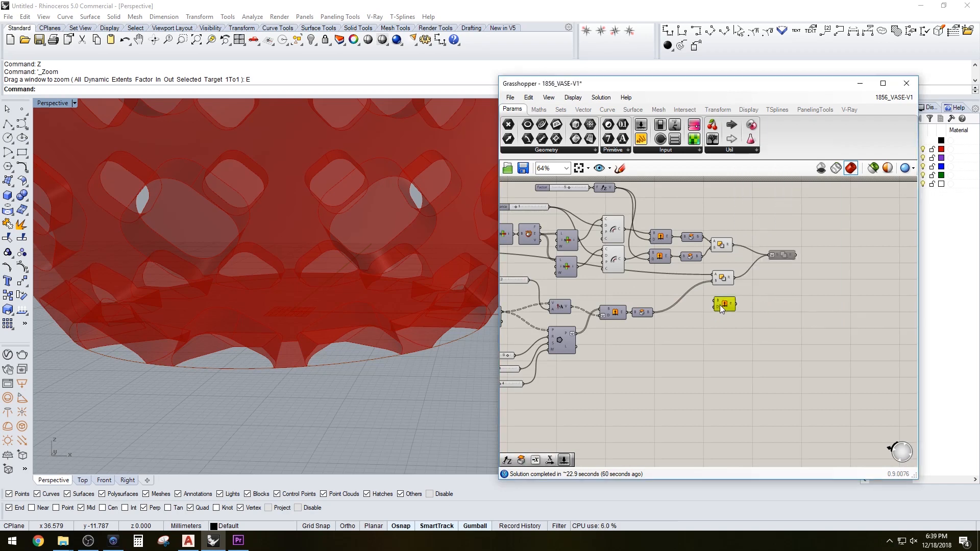
scroll(723, 305, "down", 4)
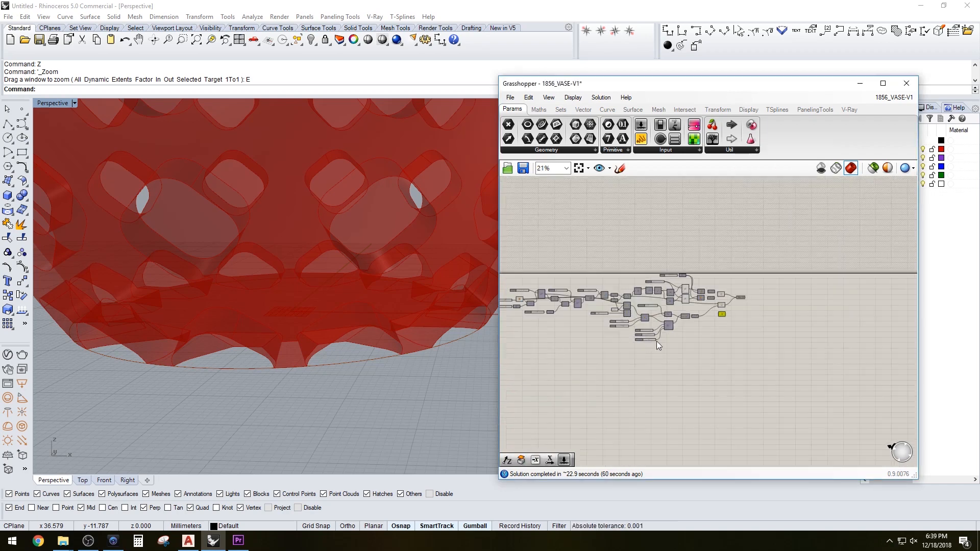
scroll(656, 341, "up", 5)
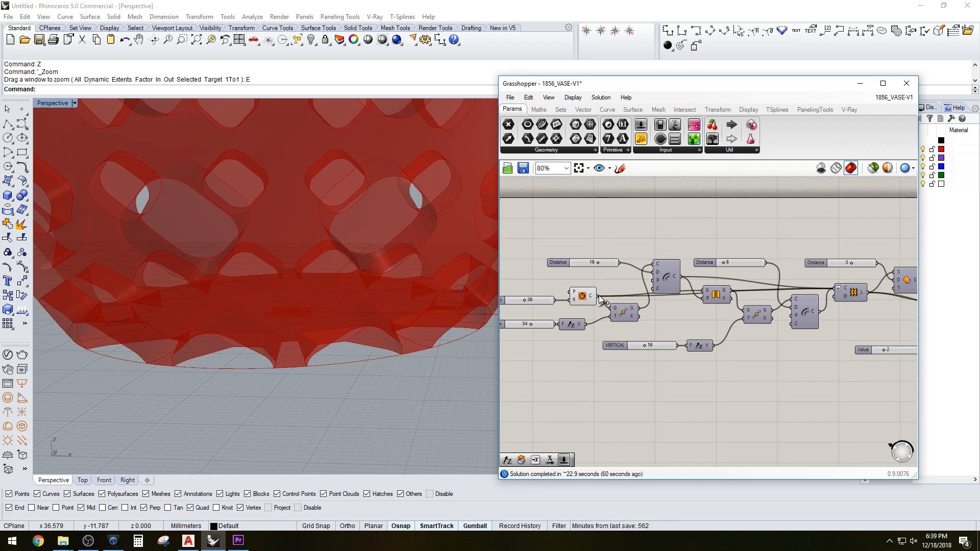
scroll(585, 302, "down", 2)
left_click_drag(599, 296, 871, 335)
scroll(695, 319, "down", 6)
scroll(765, 323, "up", 4)
scroll(812, 325, "up", 2)
scroll(857, 339, "up", 4)
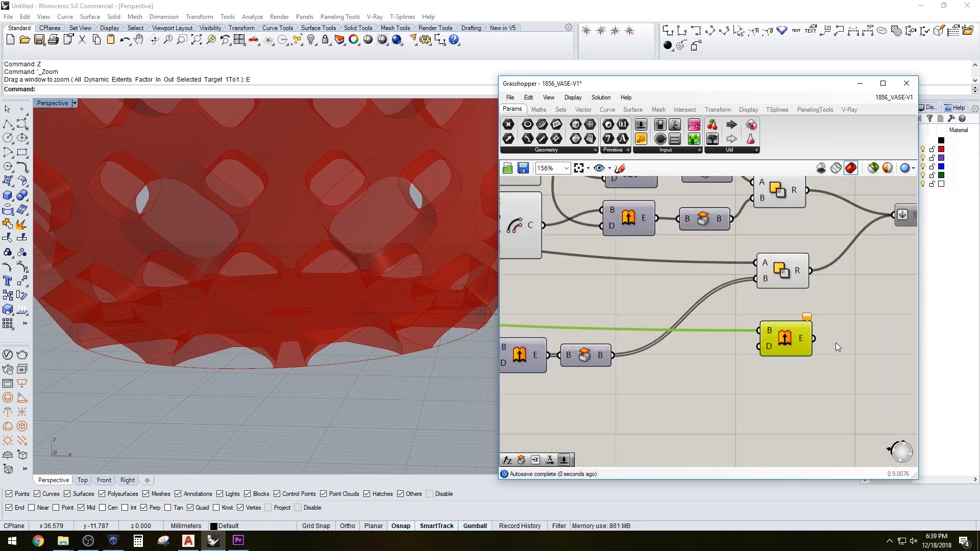
Add a Cap Holes component fed by the new Extrude, and turn off the Extrude's preview
double_click(835, 342)
type("cap")
left_click(831, 331)
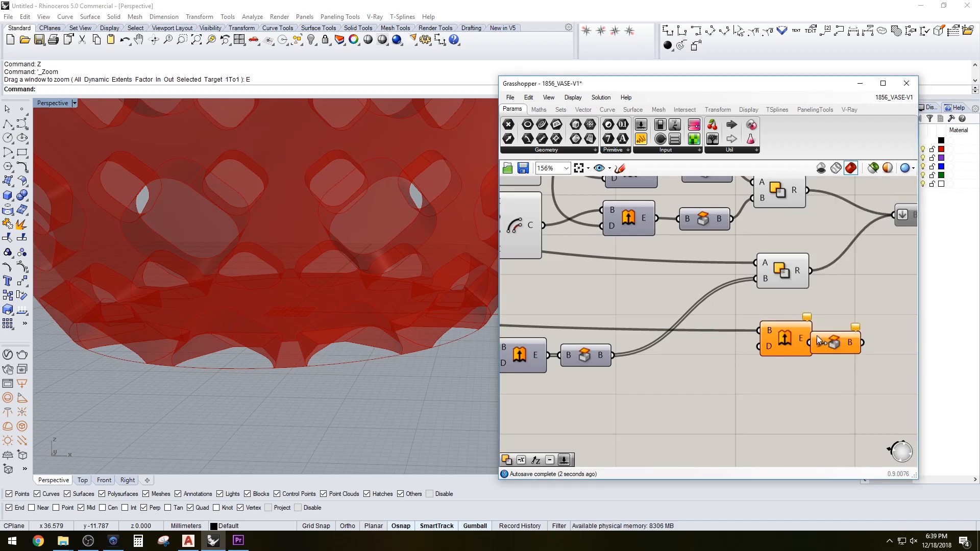
left_click_drag(828, 341, 838, 338)
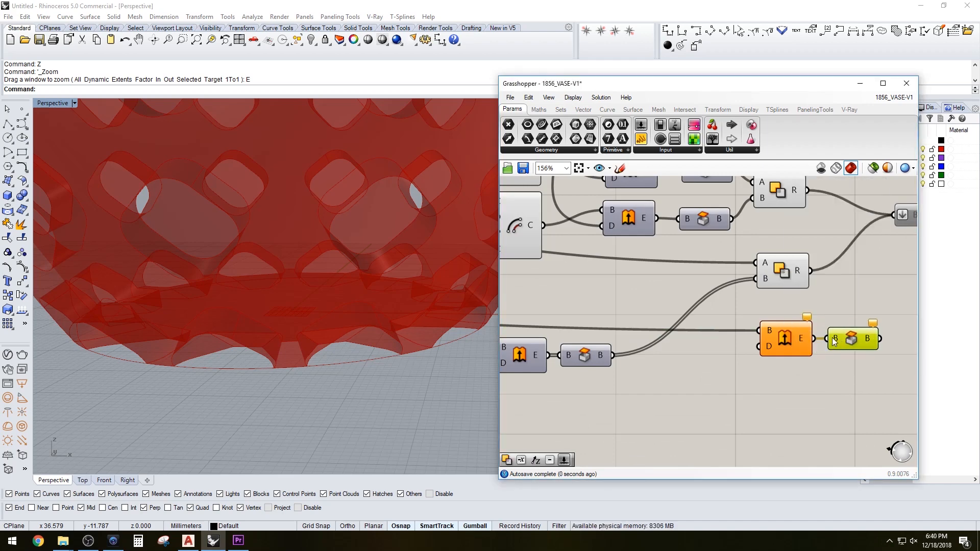
left_click(843, 314)
right_click(792, 337)
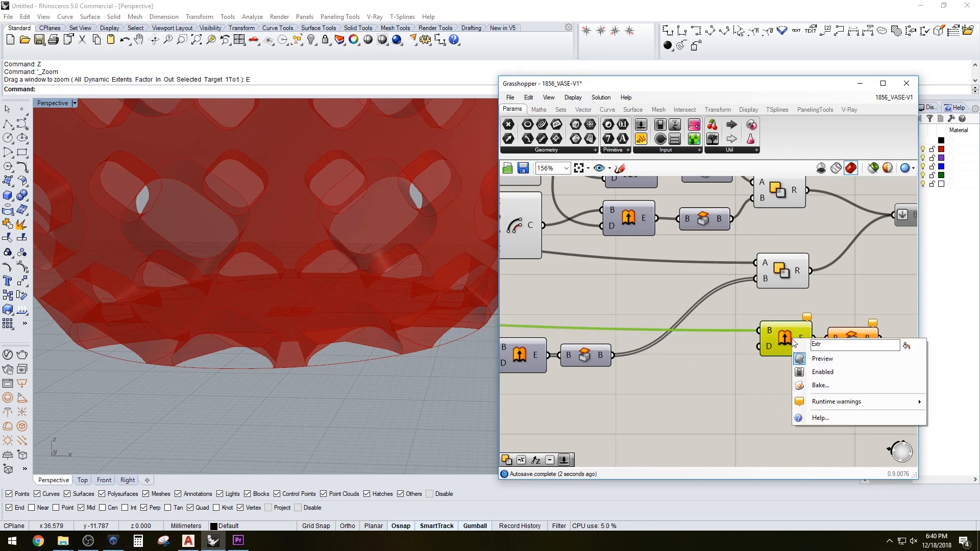
left_click(803, 359)
scroll(755, 378, "down", 3)
Add a Unit Z component next to the new Extrude
double_click(756, 374)
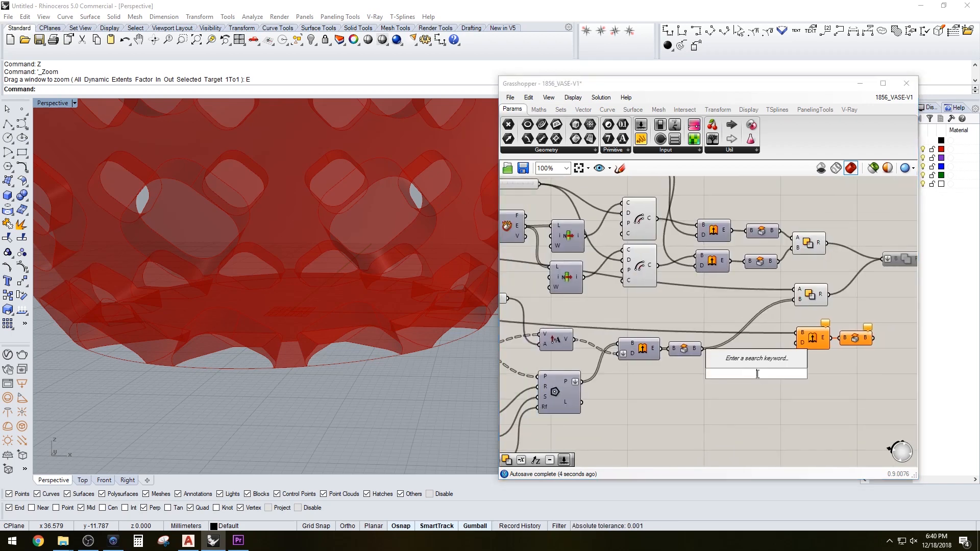
type("z")
left_click(740, 362)
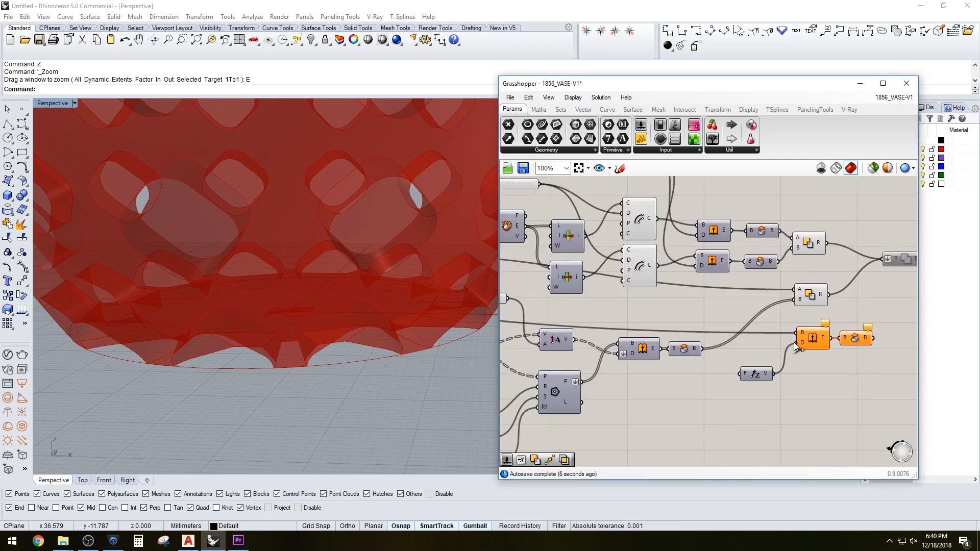
left_click_drag(795, 342, 795, 342)
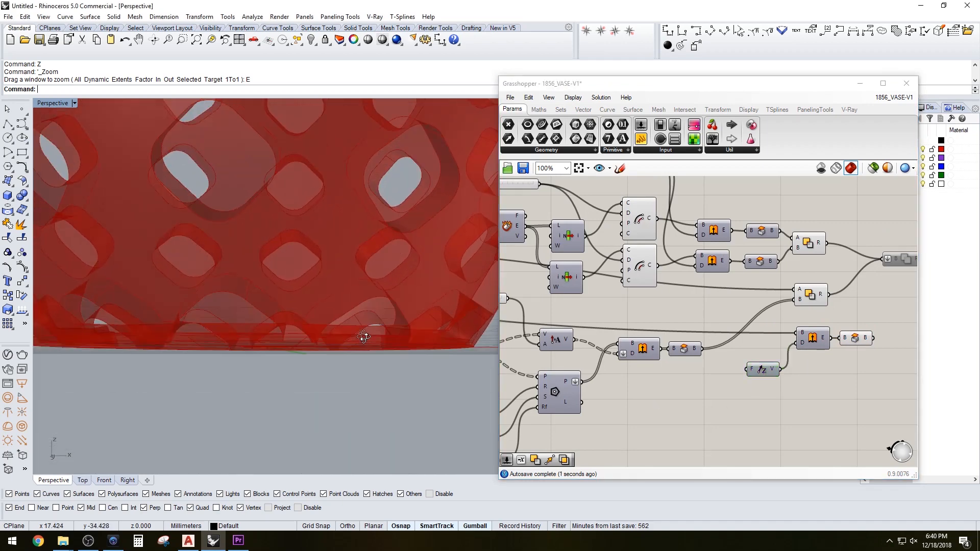
Delete the duplicate lower Offset component that is fed by the Value slider
scroll(666, 381, "down", 3)
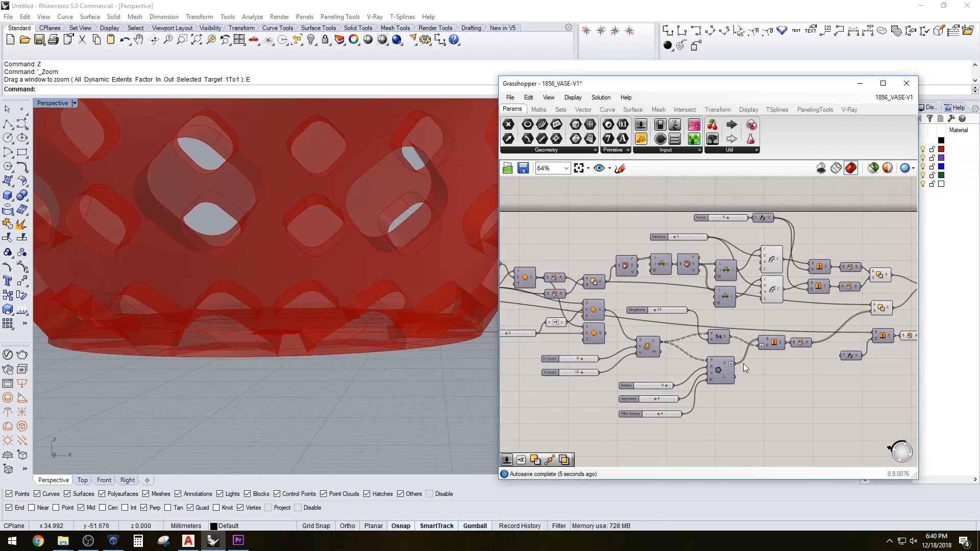
scroll(649, 308, "up", 4)
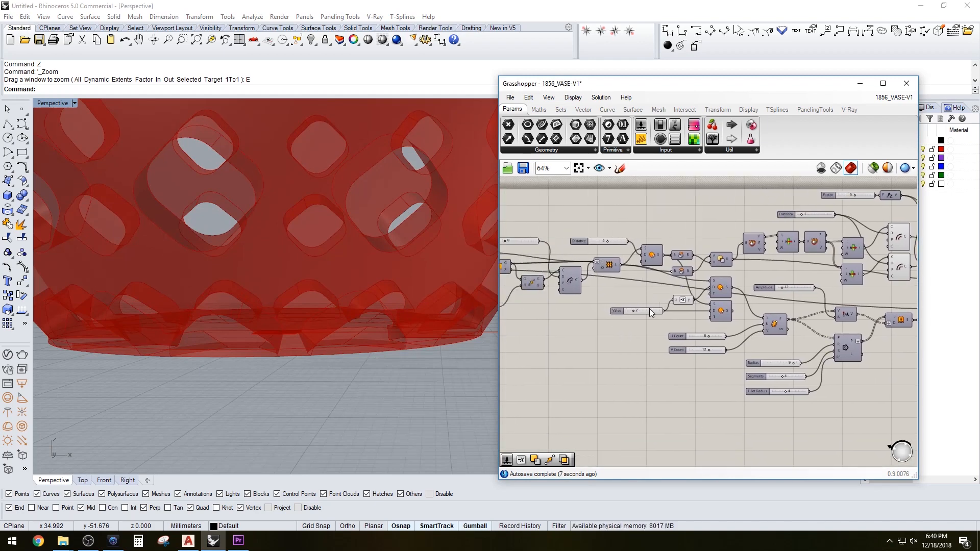
left_click(790, 316)
scroll(749, 315, "down", 1)
scroll(817, 318, "up", 1)
right_click_drag(818, 318, 759, 338)
left_click(660, 335)
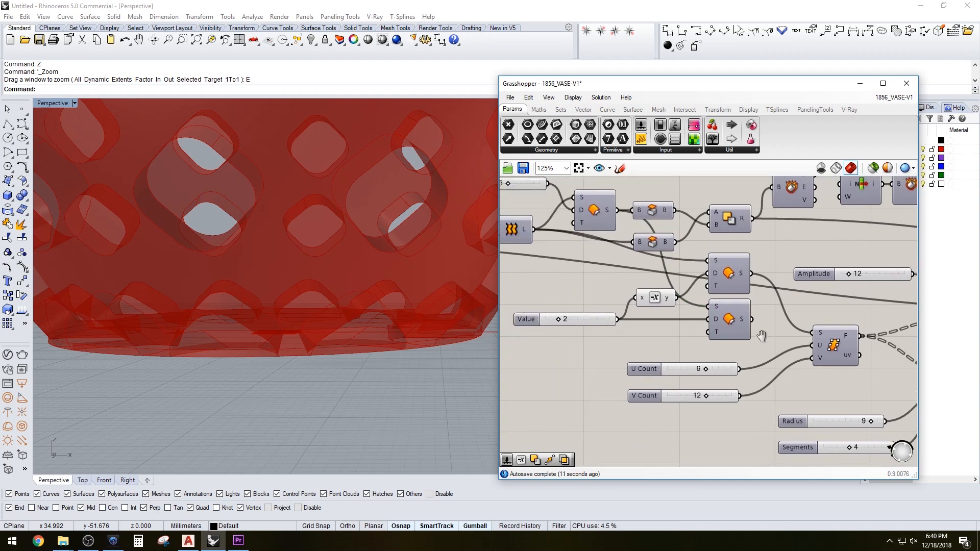
left_click_drag(758, 338, 726, 324)
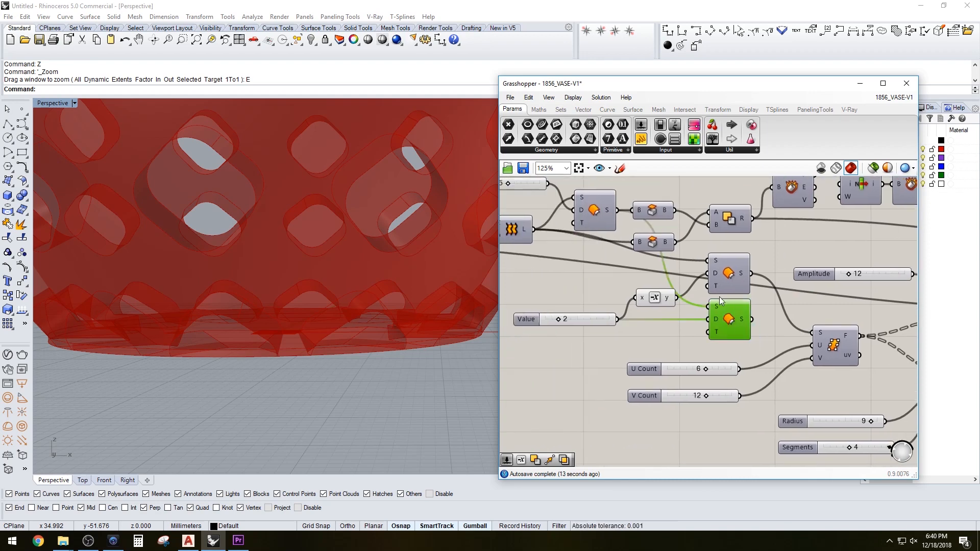
key("Delete")
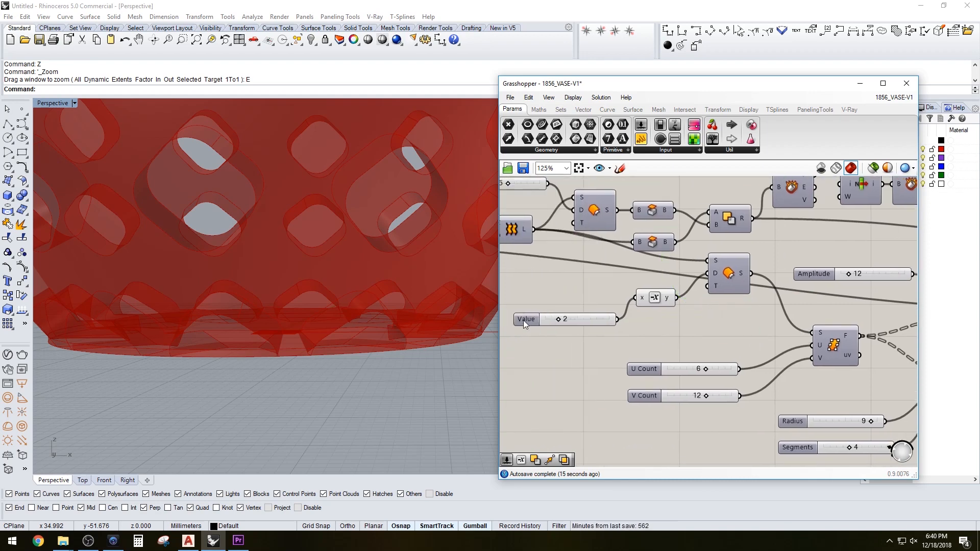
Move the Value slider and its Negative component up into the freed space on the canvas
left_click_drag(523, 321, 536, 299)
left_click_drag(668, 319, 619, 296)
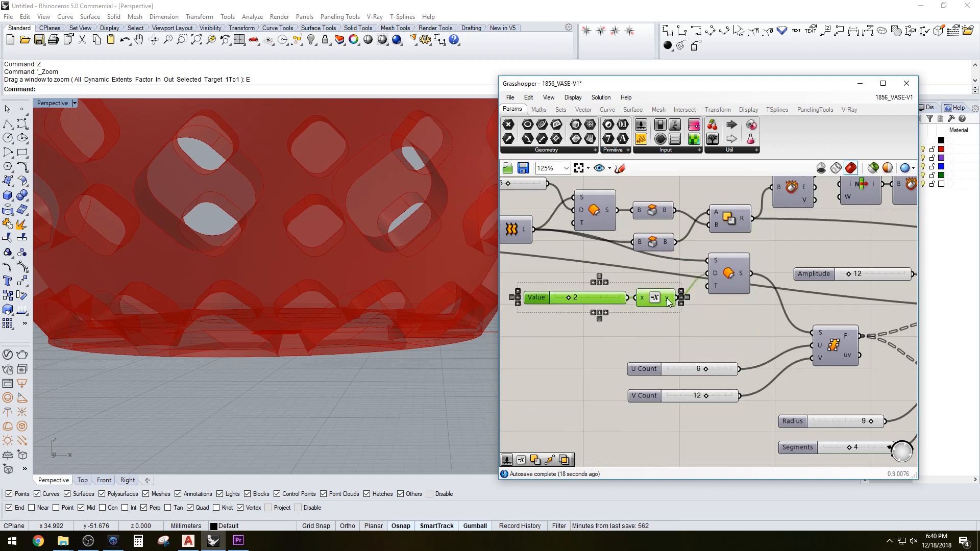
left_click(688, 321)
scroll(669, 332, "down", 4)
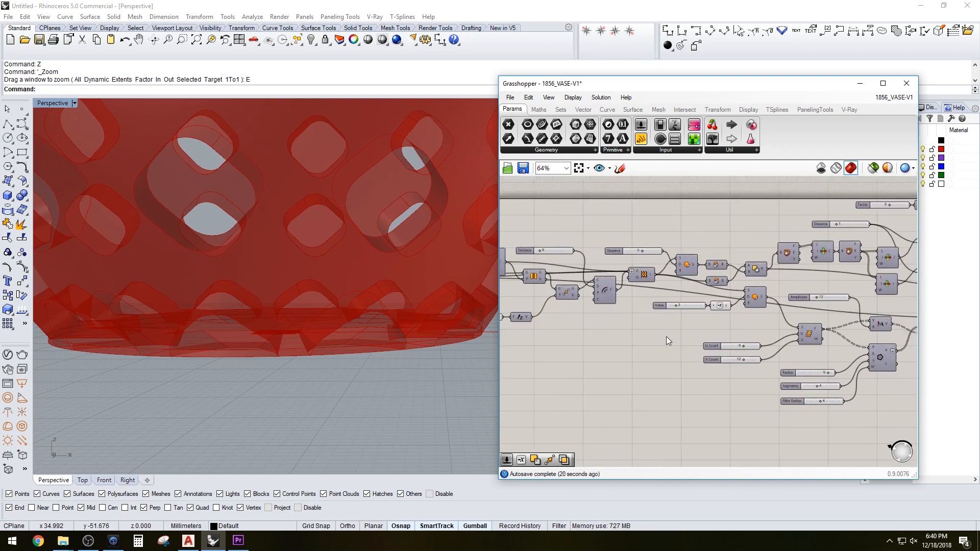
scroll(350, 327, "down", 4)
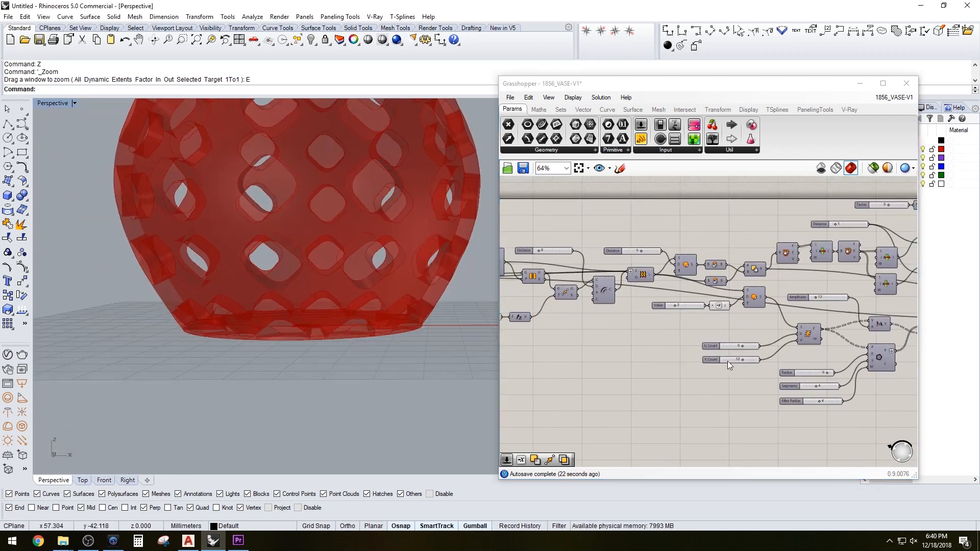
Inspect the capped base and the shell Offset component's preview in the viewport, turning that preview off again
right_click_drag(901, 354, 709, 357)
left_click(877, 326)
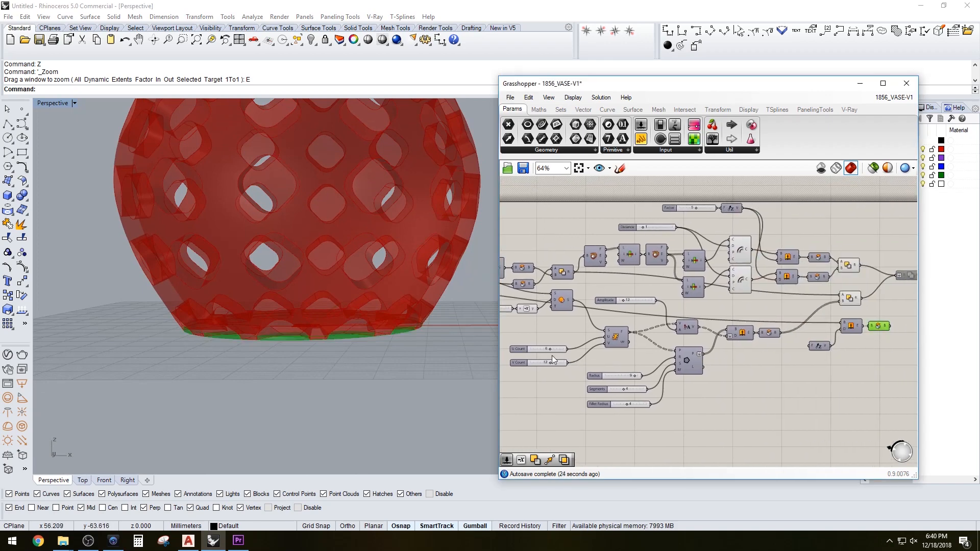
right_click_drag(557, 357, 878, 368)
right_click_drag(818, 278, 717, 279)
left_click(722, 280)
right_click(722, 278)
left_click(747, 298)
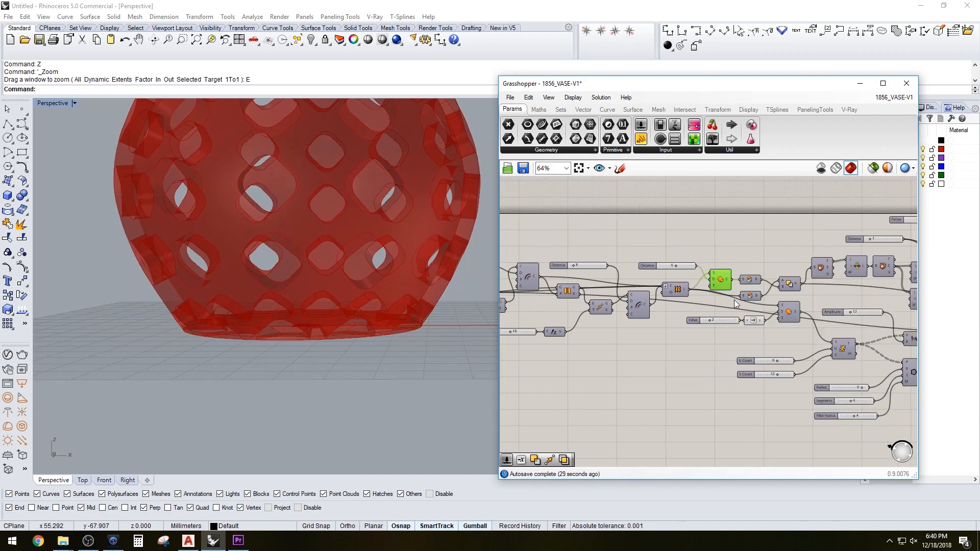
right_click_drag(332, 254, 399, 305)
right_click(725, 280)
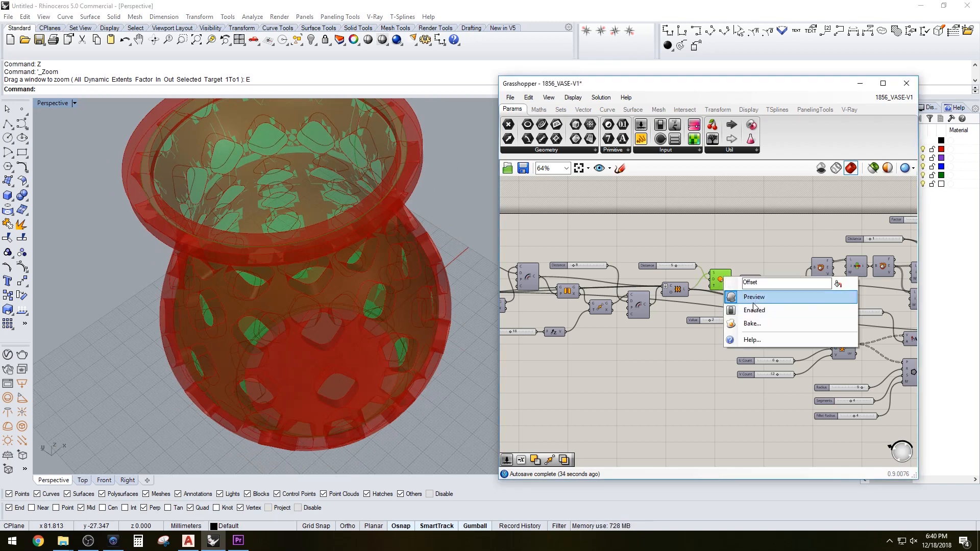
left_click(751, 297)
Examine the vase's bottom edge in the viewport from several angles alongside the new base components
right_click_drag(709, 250, 606, 243)
scroll(605, 243, "down", 1)
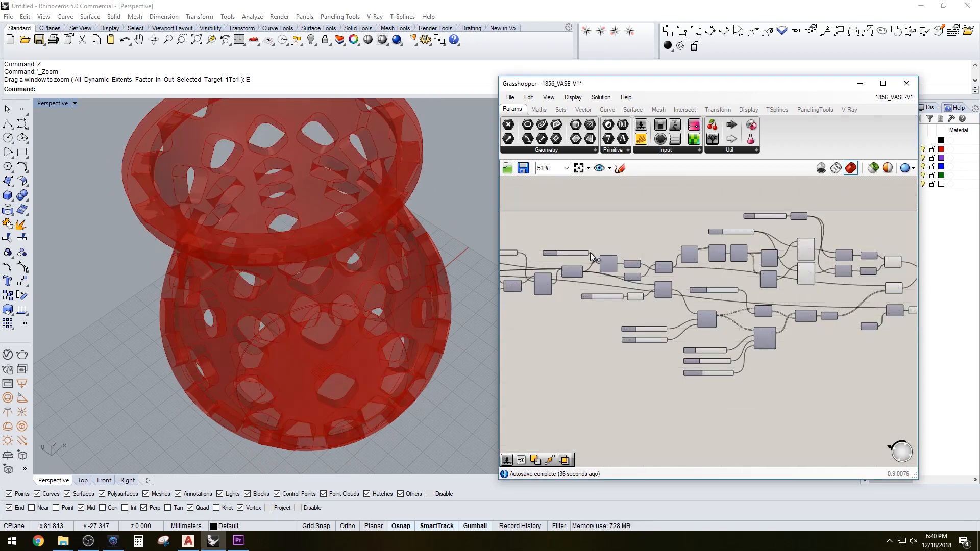
scroll(701, 306, "up", 4)
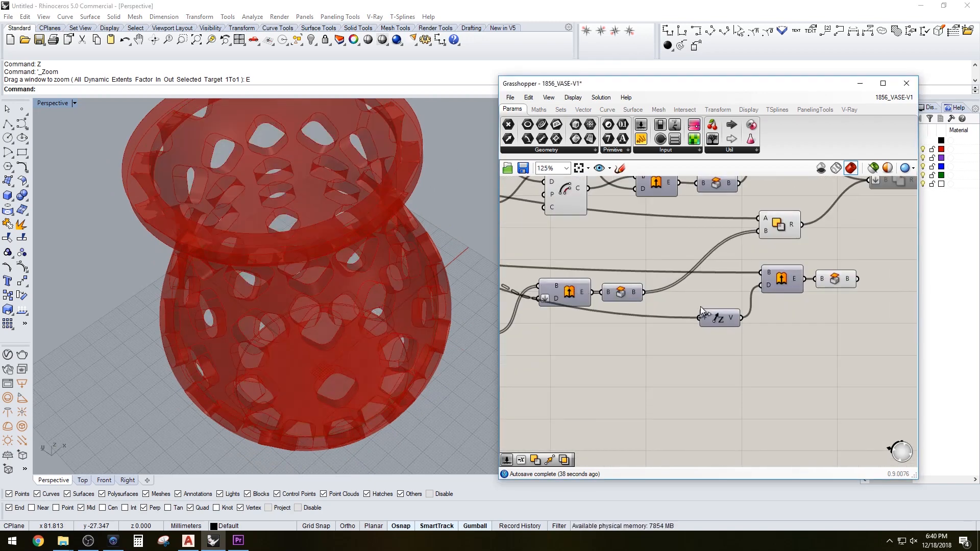
left_click_drag(700, 307, 703, 308)
right_click_drag(310, 362, 293, 267)
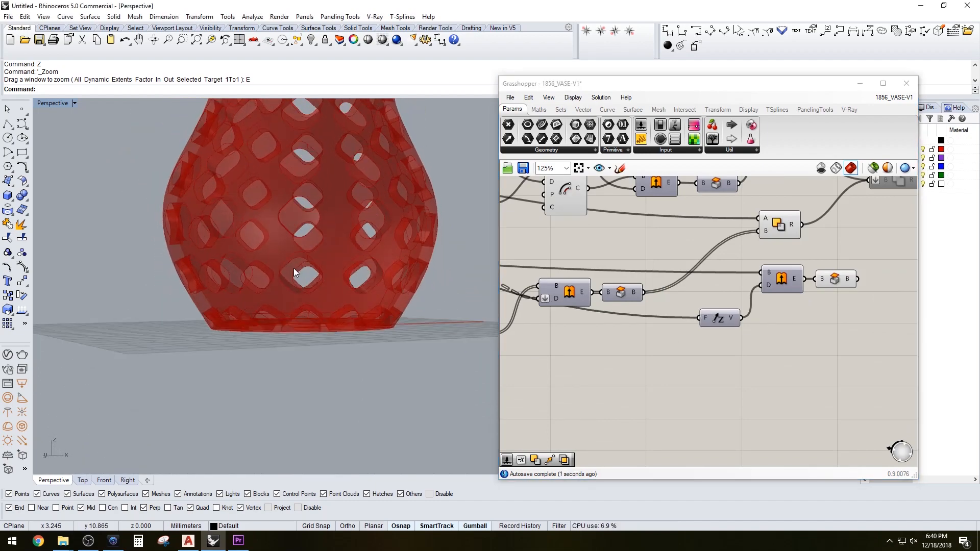
scroll(293, 268, "up", 5)
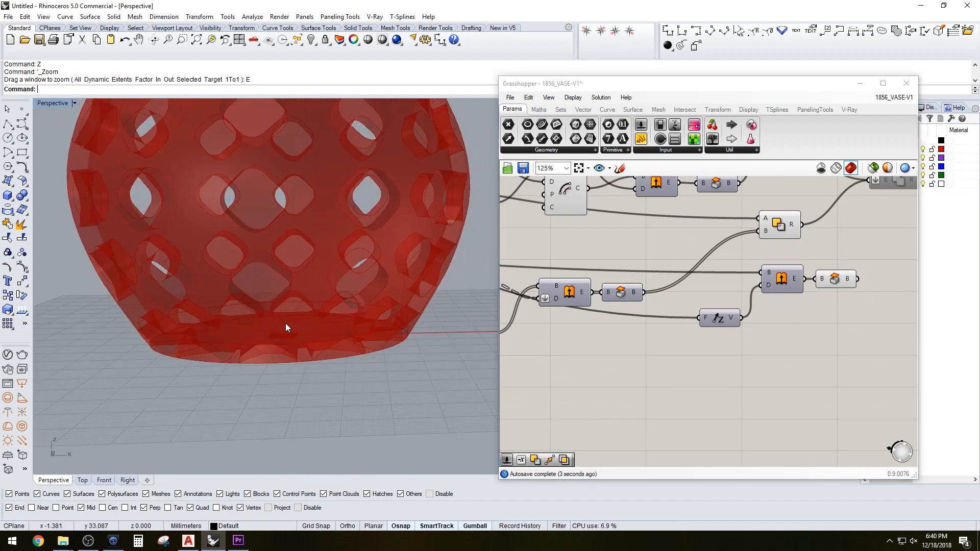
scroll(286, 323, "up", 1)
left_click(833, 280)
right_click_drag(385, 410, 278, 357)
left_click(709, 353)
scroll(757, 330, "down", 3)
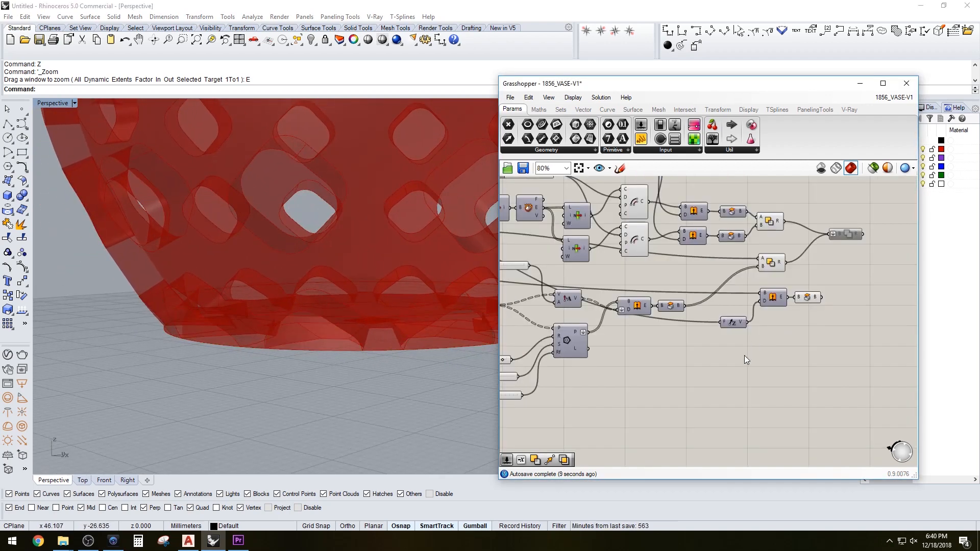
Add a curve Offset component and connect the base curve into its curve input
double_click(745, 356)
type("OF")
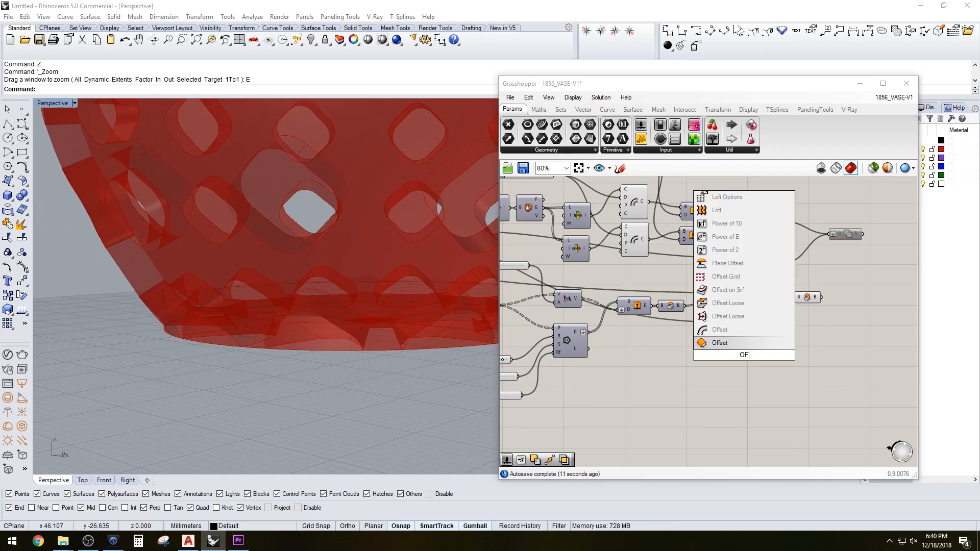
left_click(719, 331)
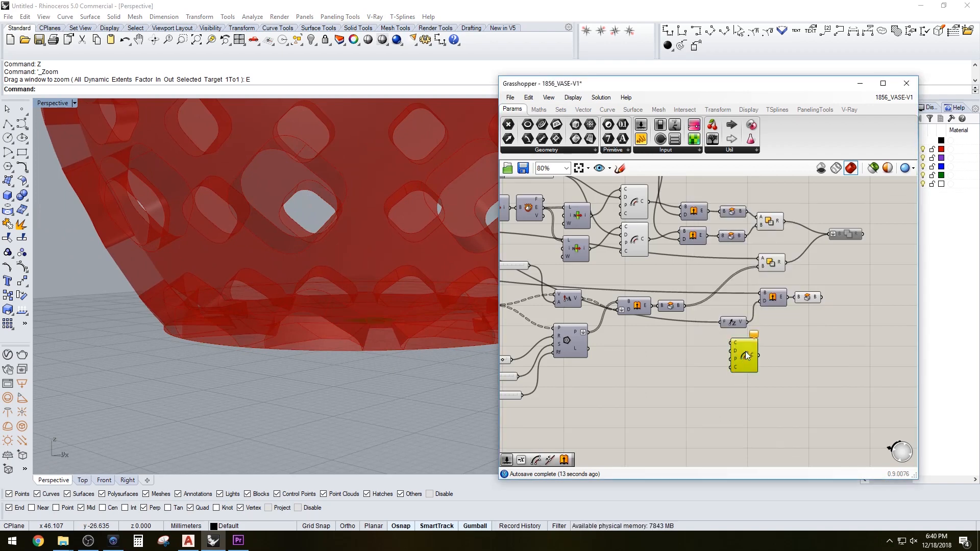
scroll(745, 355, "down", 4)
right_click_drag(682, 372, 797, 367)
scroll(668, 327, "up", 4)
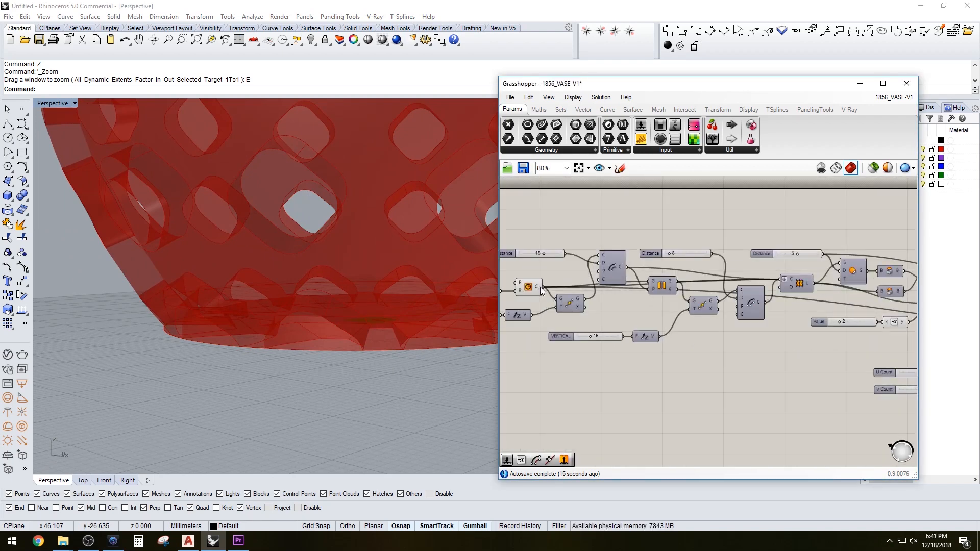
scroll(546, 289, "down", 5)
left_click_drag(538, 287, 833, 306)
scroll(749, 325, "up", 6)
Add a Distance number slider connected to the curve Offset's distance input
double_click(784, 328)
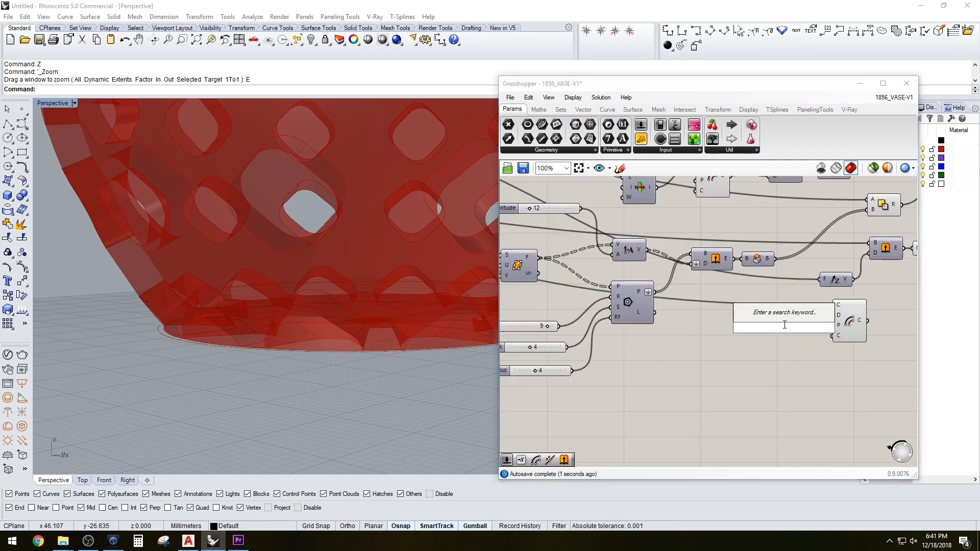
type("slider")
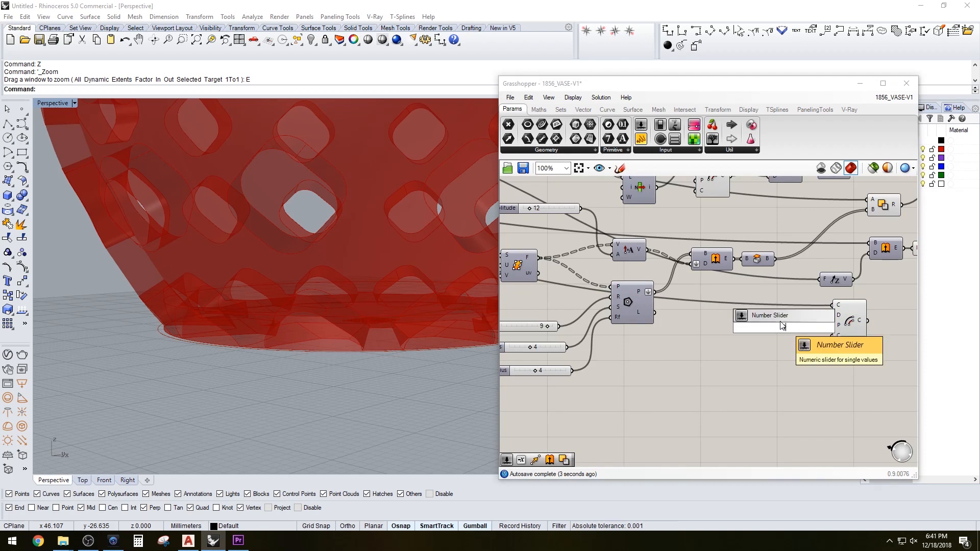
key("Return")
left_click_drag(827, 319, 832, 314)
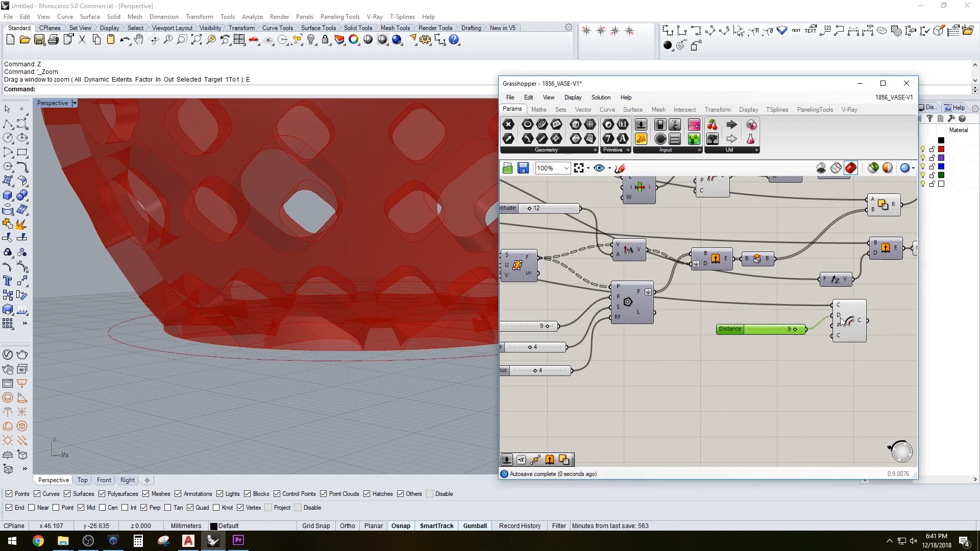
left_click(846, 318)
right_click_drag(847, 318, 715, 359)
right_click_drag(763, 329, 759, 346)
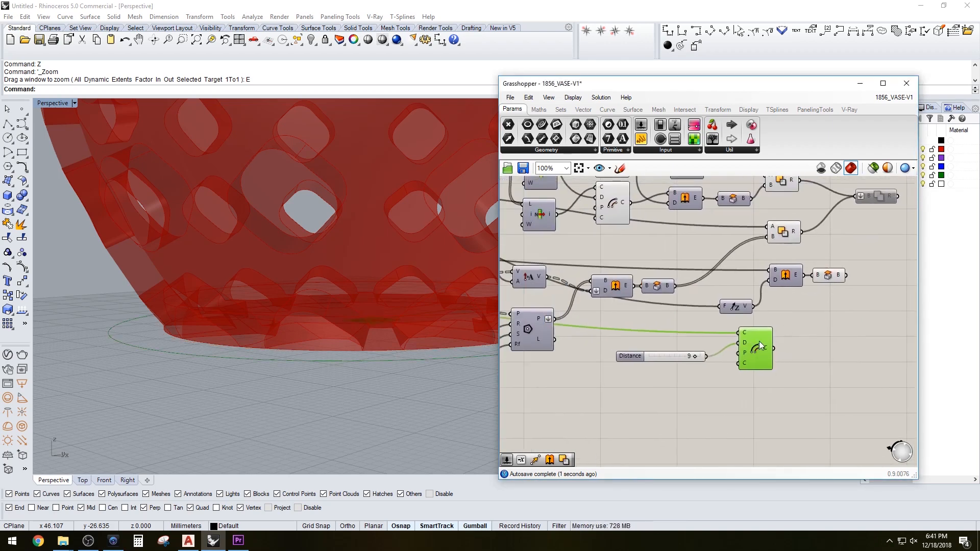
Reposition the Offset and its slider, and wire the Offset's output into the Extrude's base input
mouse_move(840, 302)
left_mouse_down()
mouse_move(786, 268)
mouse_move(792, 285)
left_mouse_up()
left_click_drag(774, 401, 663, 332)
right_click_drag(743, 354, 830, 328)
left_click_drag(844, 324, 866, 261)
left_click(837, 369)
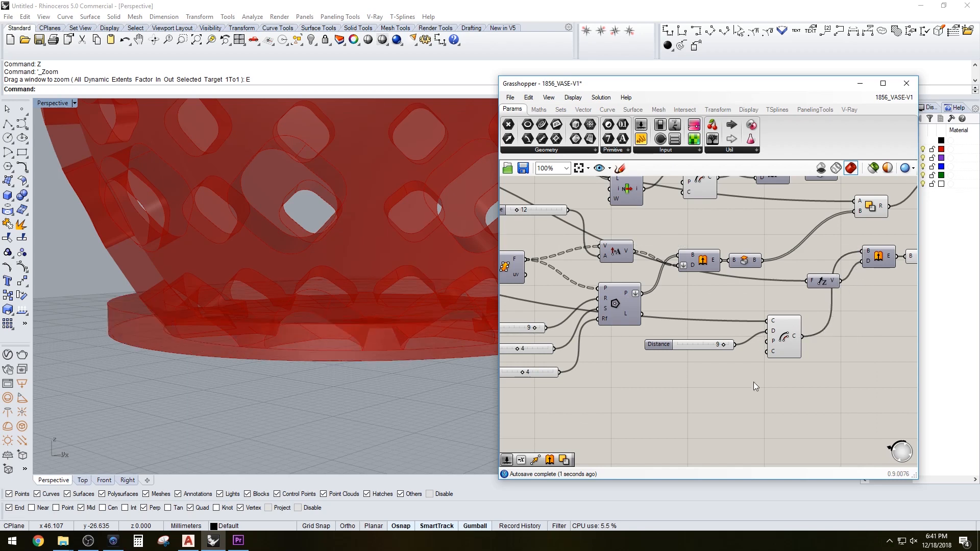
Set the Distance slider to 2 and check the base ring in the viewport
right_click_drag(316, 340, 276, 368)
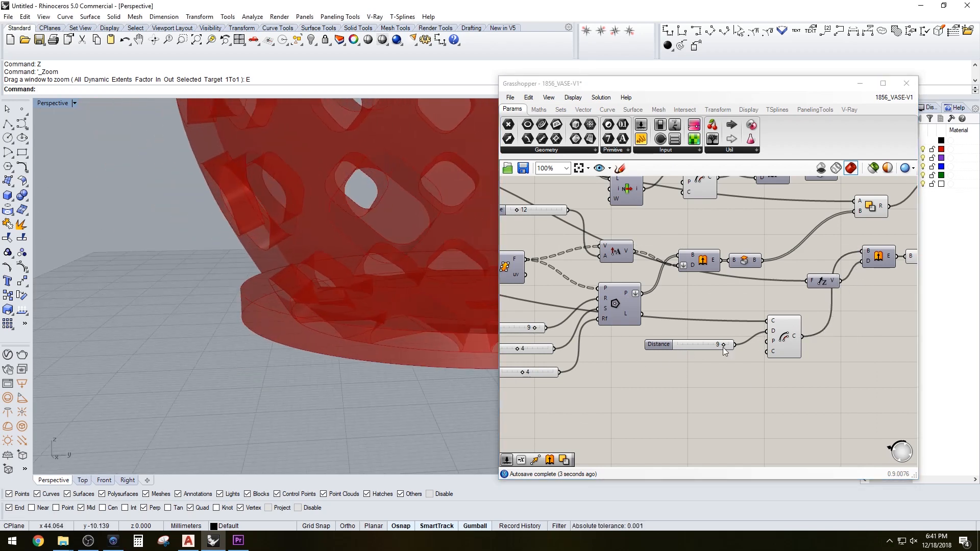
left_click_drag(725, 344, 688, 350)
scroll(284, 344, "up", 5)
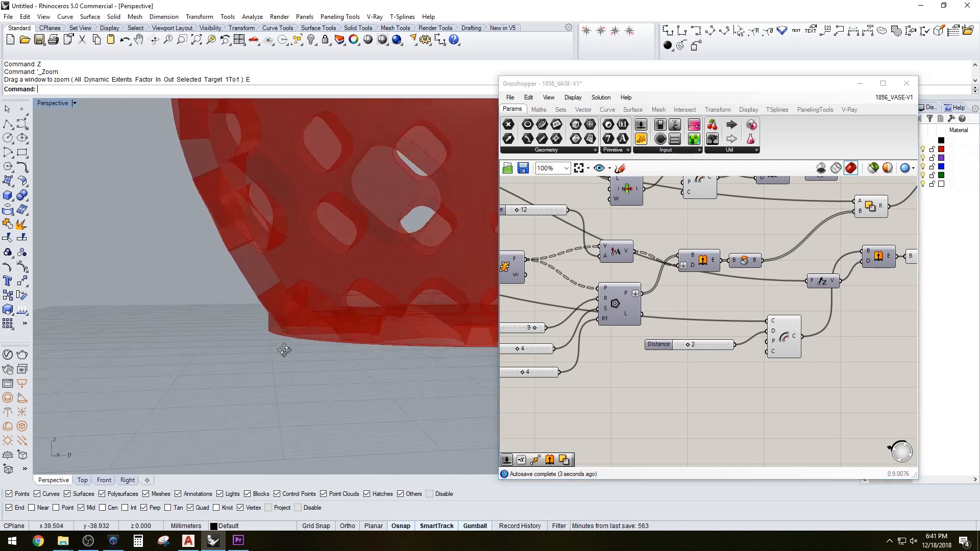
right_click_drag(298, 348, 408, 337)
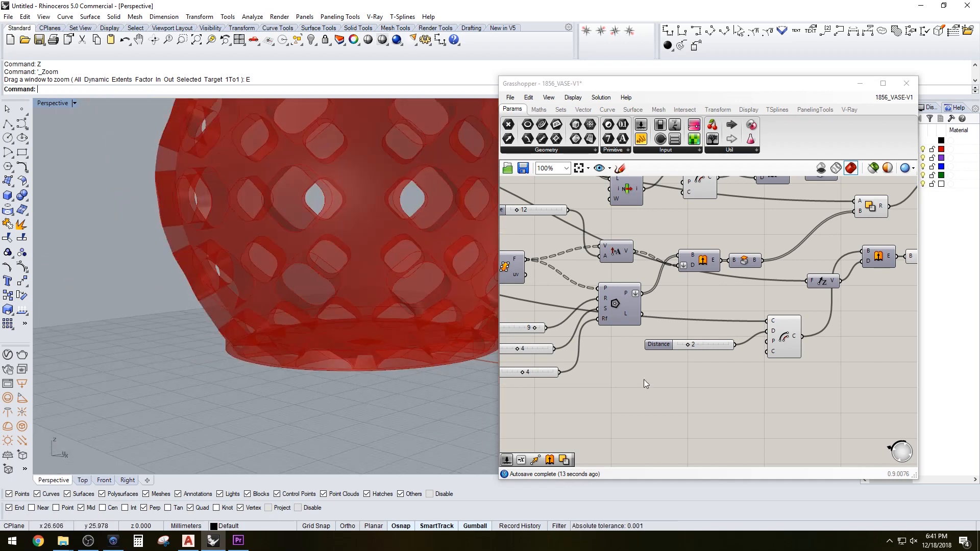
Rearrange the Unit Z, Extrude, Cap Holes and curve Offset components into a tidy row
right_click_drag(745, 376, 793, 365)
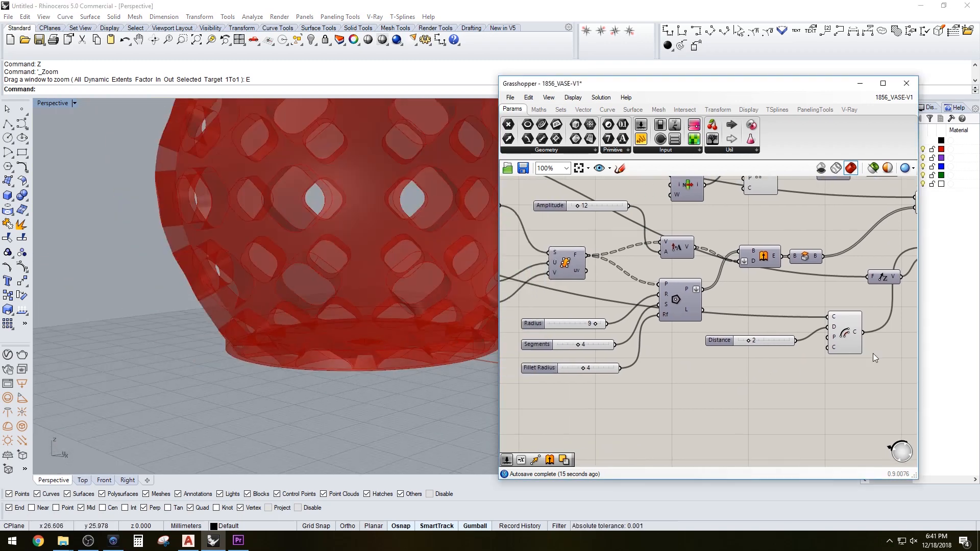
right_click_drag(873, 354, 752, 369)
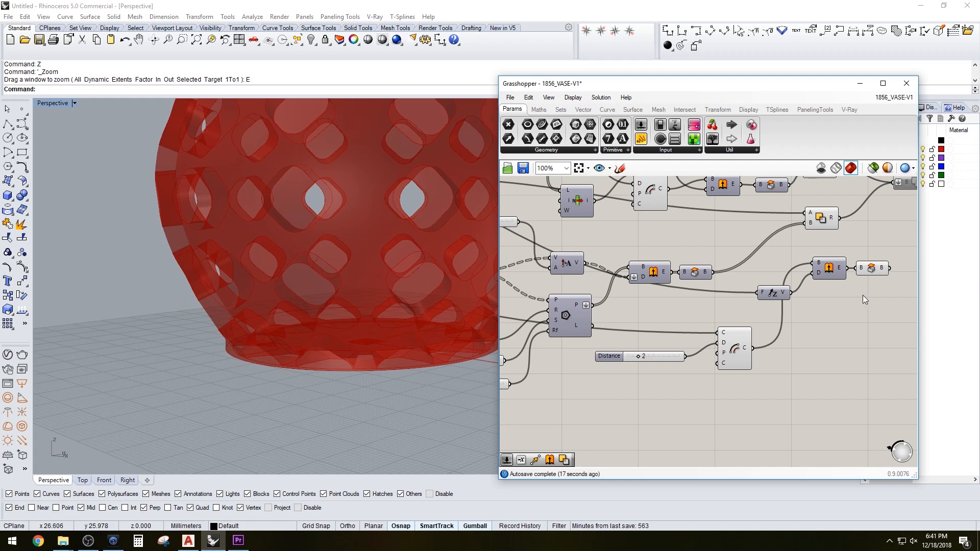
right_click_drag(882, 306, 828, 308)
left_click_drag(844, 312, 775, 271)
left_click_drag(777, 275, 783, 345)
left_click(767, 308)
left_click_drag(718, 292, 676, 311)
left_click_drag(857, 357, 742, 336)
left_click(750, 307)
right_click_drag(660, 378, 734, 360)
Add a number slider with value 5 and connect it to the Unit Z factor input
double_click(665, 367)
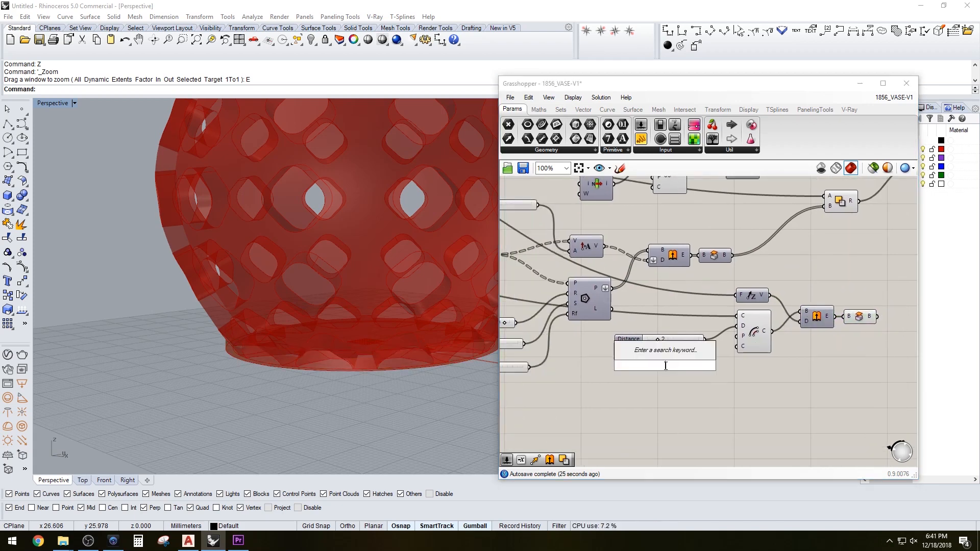
type("5")
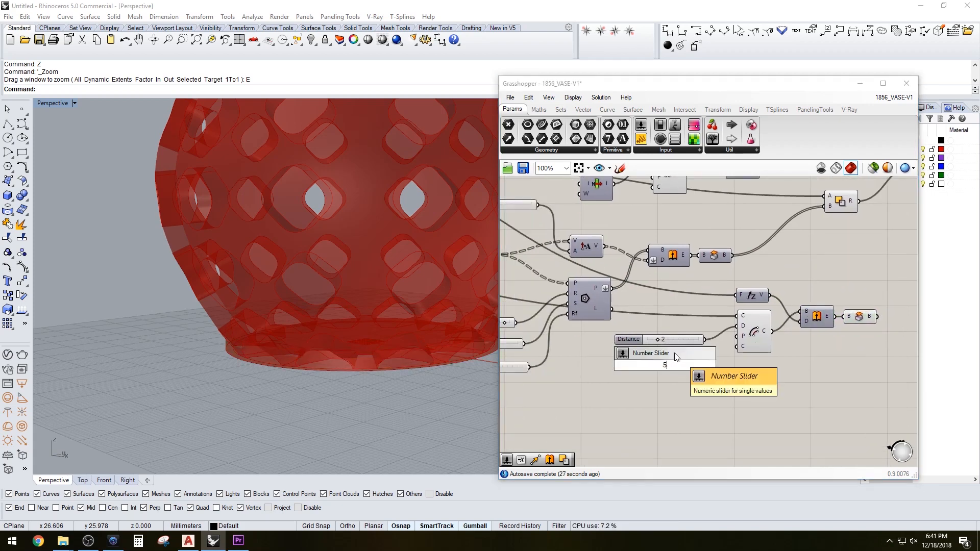
left_click(676, 353)
left_click_drag(643, 364, 636, 323)
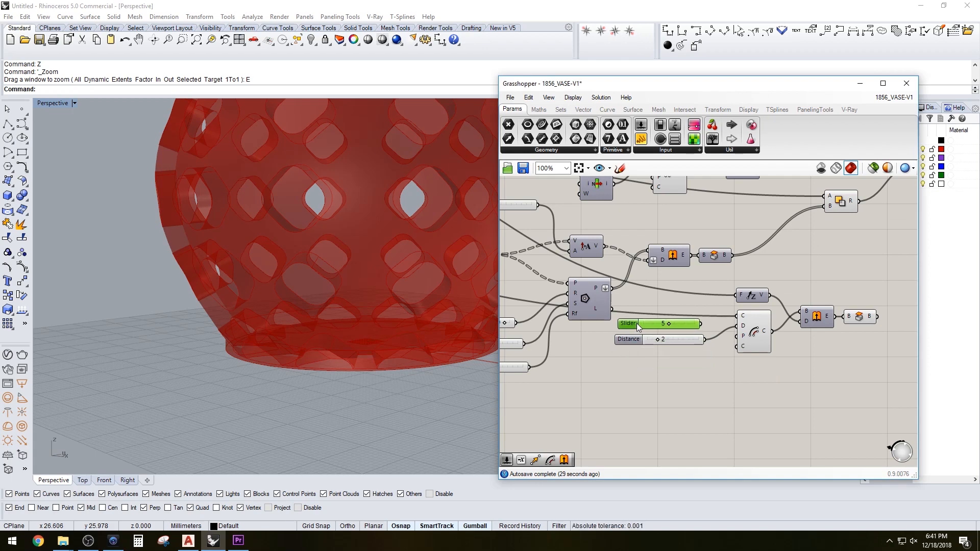
left_click_drag(702, 324, 734, 295)
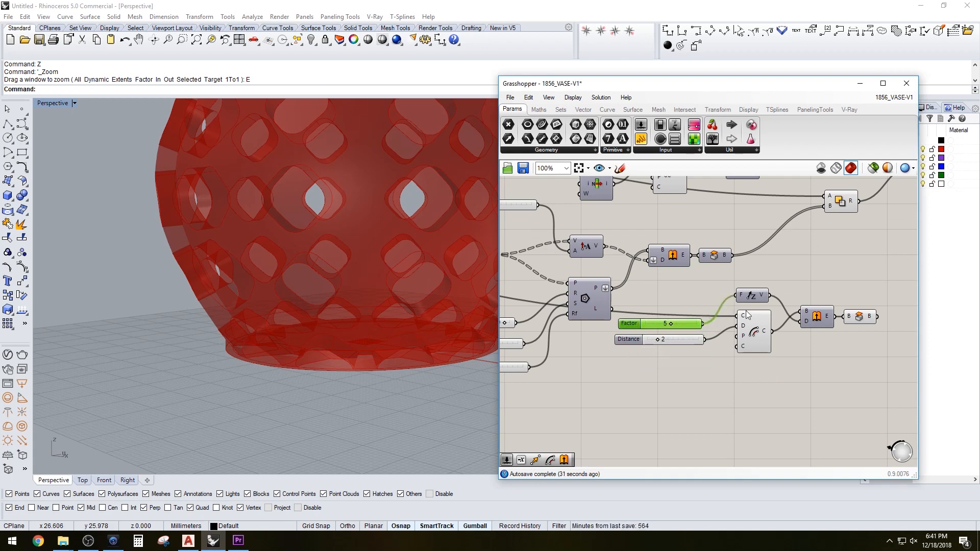
right_click_drag(805, 355, 786, 356)
Set the Factor slider to 6
mouse_move(445, 360)
right_mouse_down()
mouse_move(419, 365)
mouse_move(441, 350)
right_mouse_up()
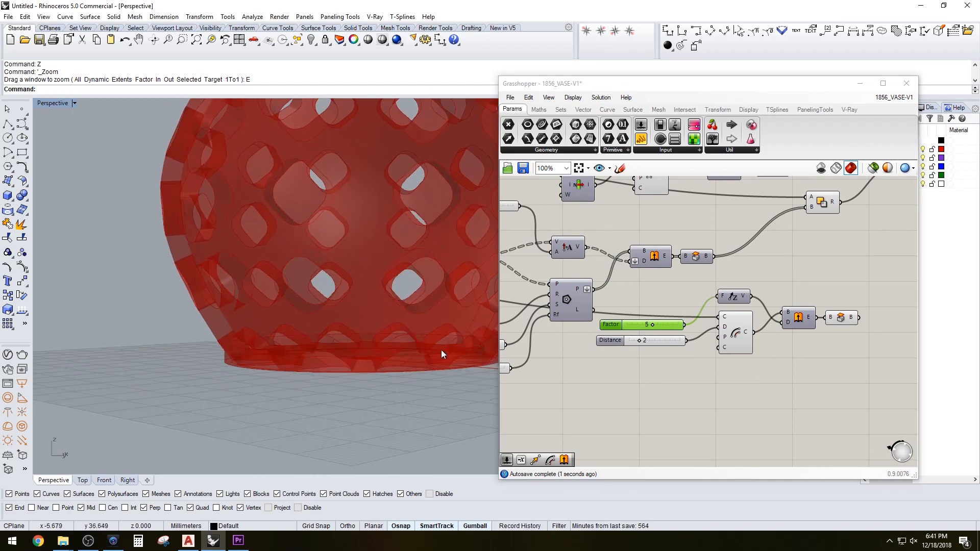
scroll(654, 324, "up", 5)
left_click_drag(645, 329, 673, 331)
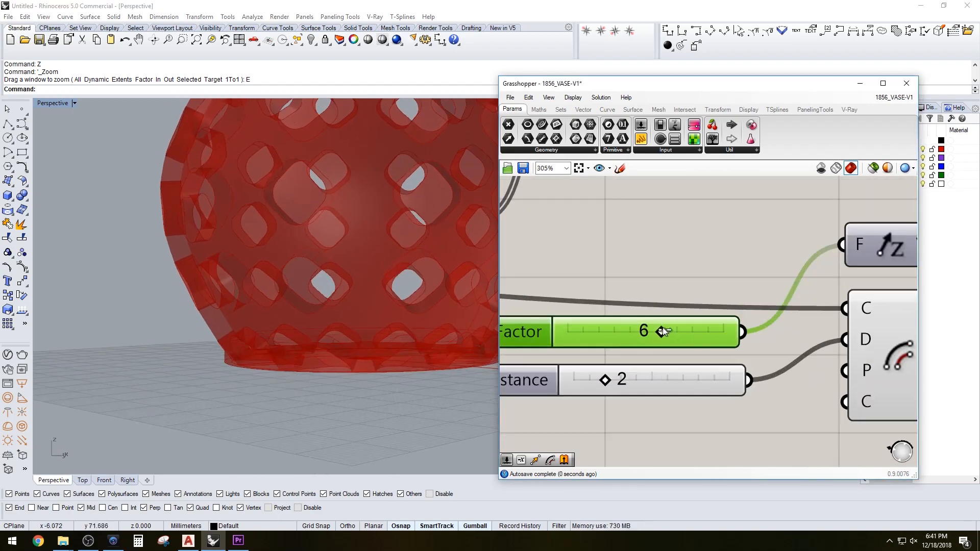
Set the Factor slider to 5 and check the vase base in the four-viewport layout
scroll(378, 341, "up", 10)
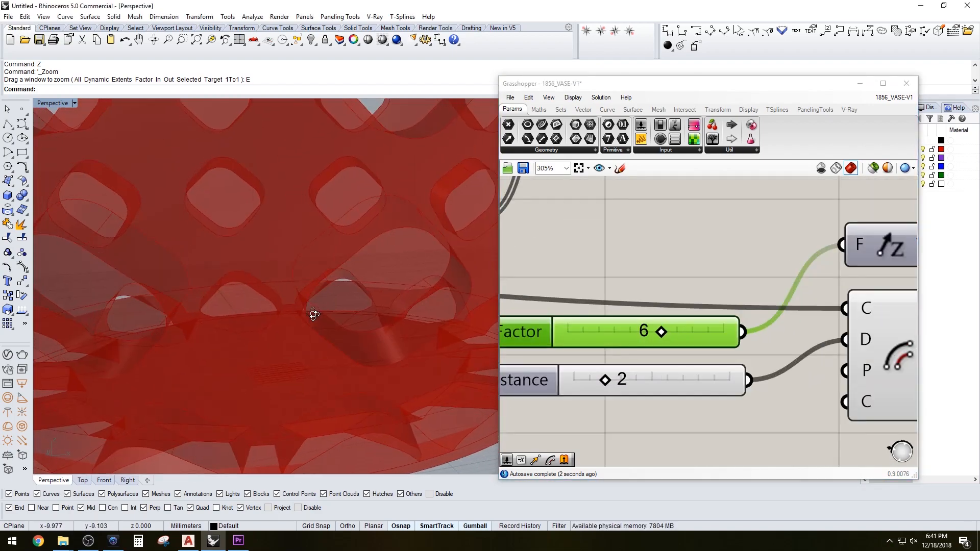
scroll(314, 314, "down", 5)
double_click(54, 102)
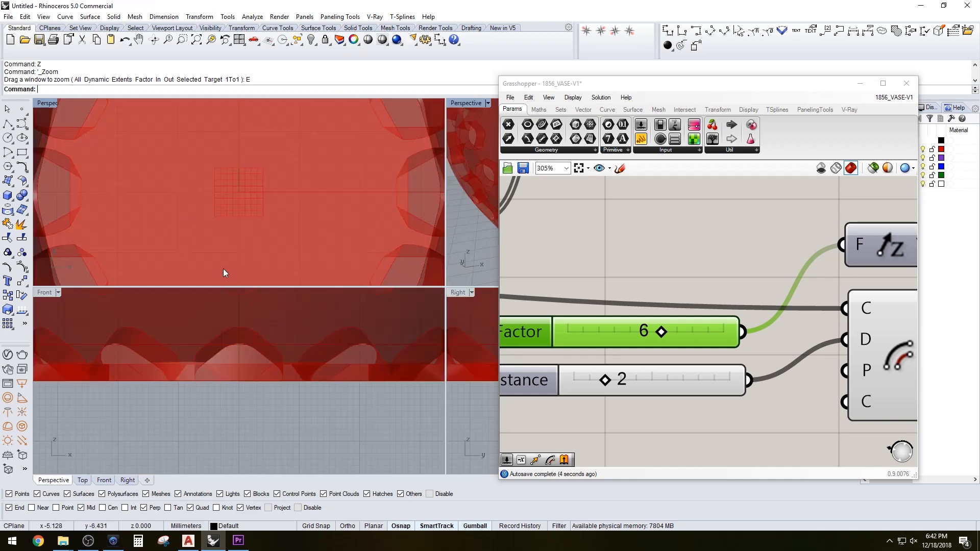
mouse_move(657, 332)
left_mouse_down()
mouse_move(641, 330)
mouse_move(676, 331)
mouse_move(623, 335)
mouse_move(648, 337)
left_mouse_up()
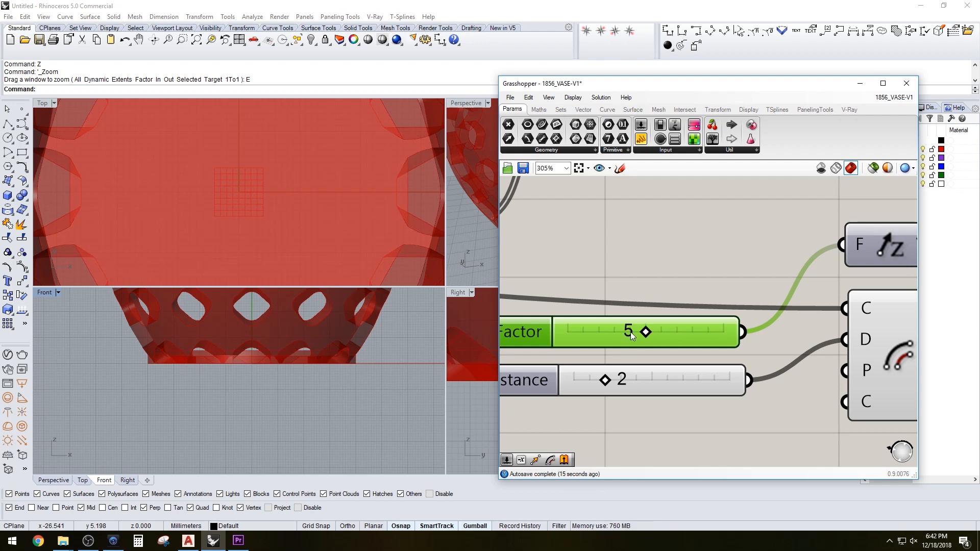
double_click(630, 332)
left_click(670, 256)
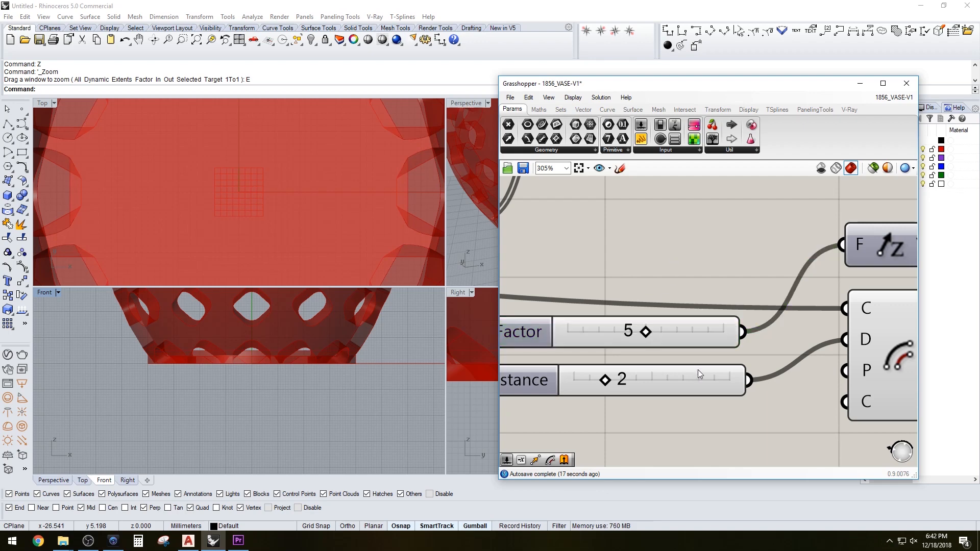
Zoom and pan across the Grasshopper definition to review the components around the base extrusion
scroll(697, 370, "down", 3)
left_click(792, 348)
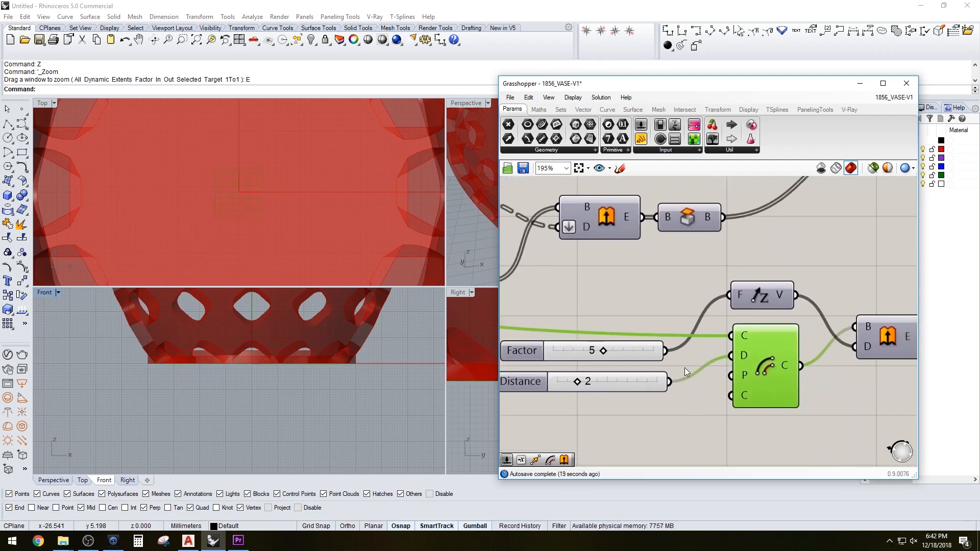
scroll(685, 368, "down", 2)
left_click(624, 348)
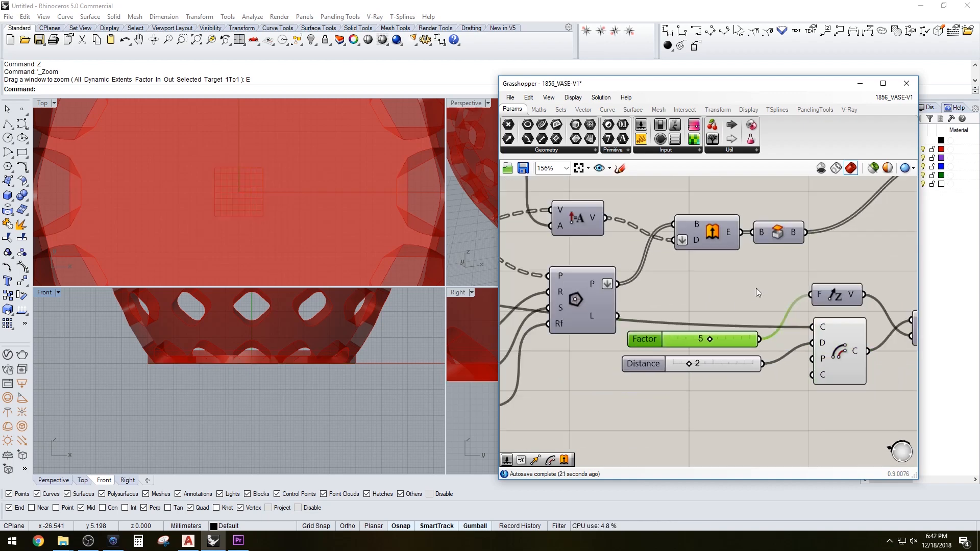
scroll(747, 294, "down", 1)
scroll(706, 293, "down", 6)
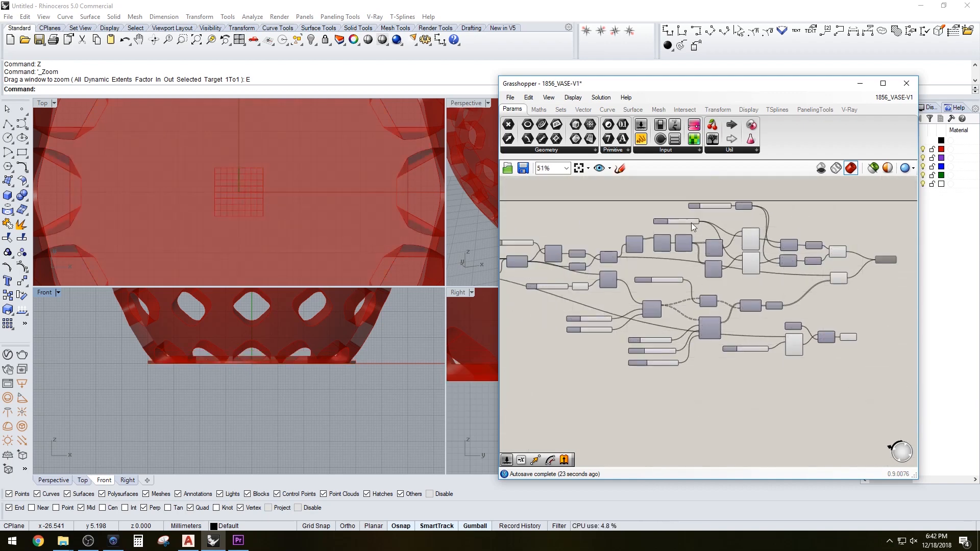
scroll(694, 221, "up", 6)
scroll(735, 261, "down", 7)
scroll(605, 272, "up", 3)
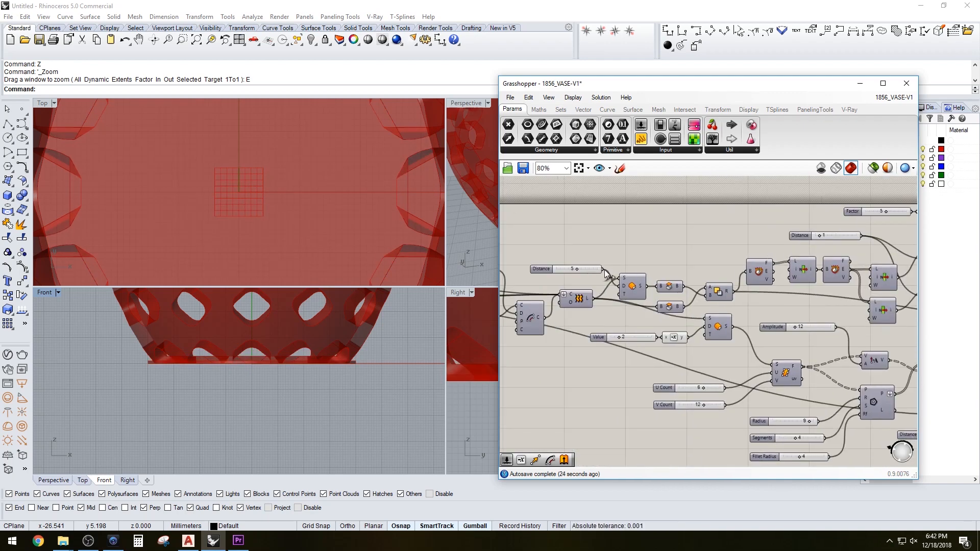
scroll(615, 278, "down", 4)
scroll(769, 327, "up", 6)
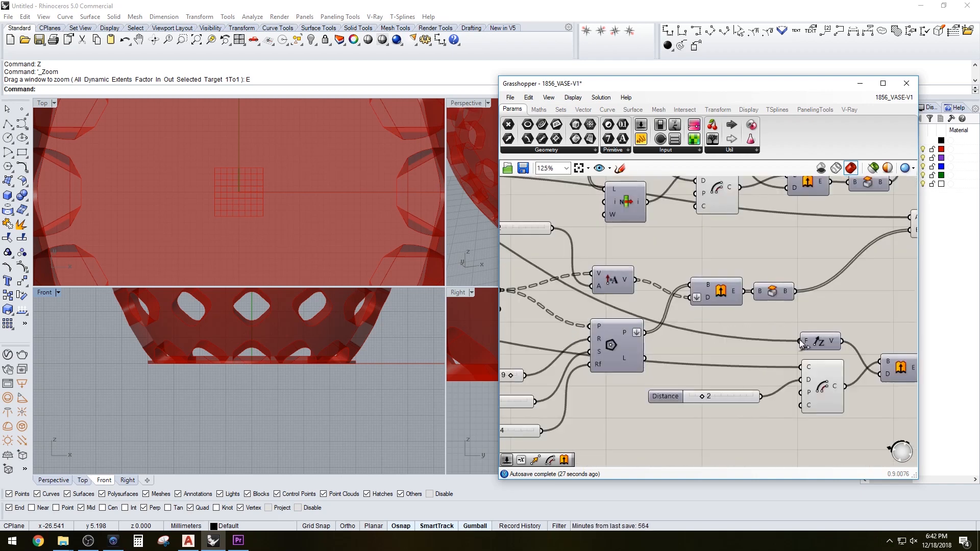
left_click_drag(800, 340, 800, 341)
right_click_drag(843, 319, 724, 316)
scroll(832, 347, "up", 1)
scroll(832, 348, "down", 1)
right_click_drag(780, 289, 669, 304)
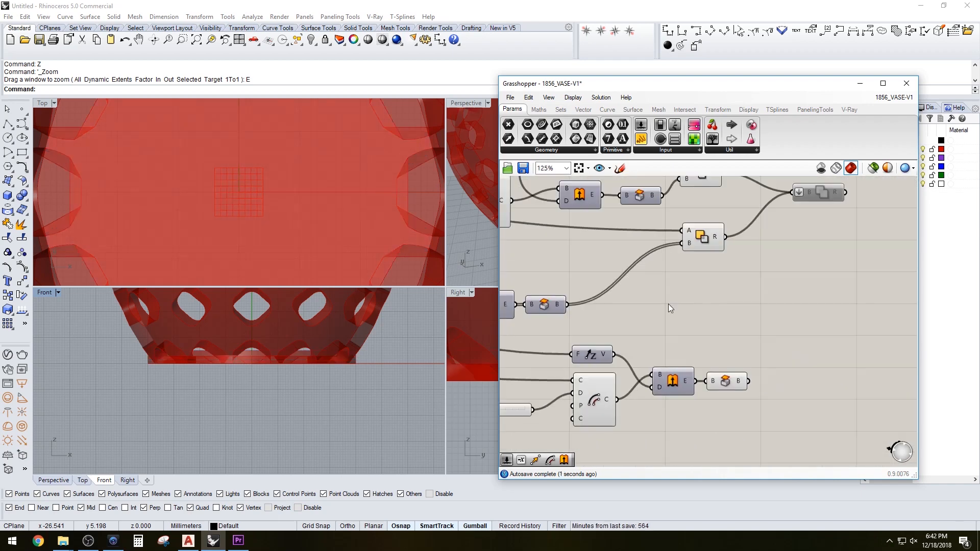
Set the maximum of the Distance slider's numeric domain to 3
double_click(473, 103)
scroll(320, 245, "down", 3)
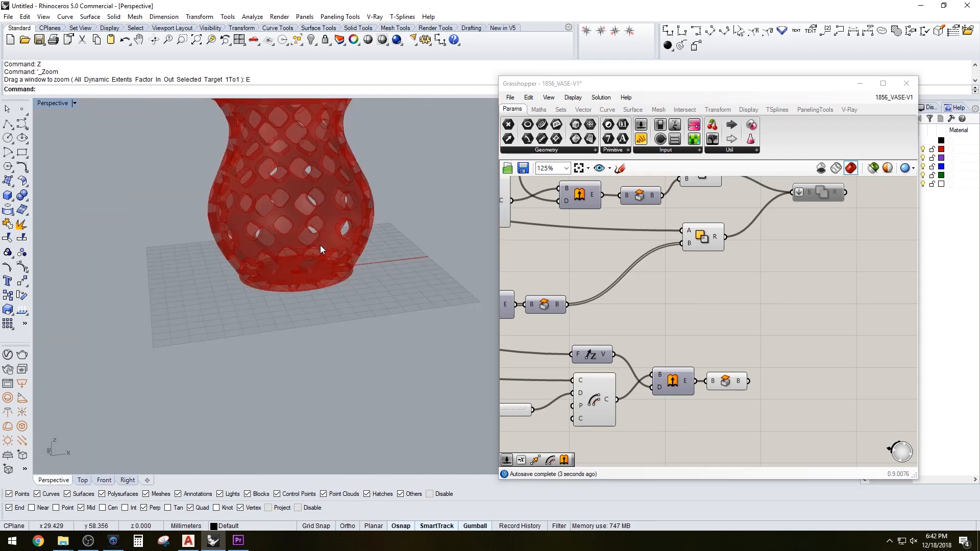
scroll(321, 268, "up", 4)
scroll(686, 408, "up", 2)
right_click_drag(686, 409, 801, 363)
right_click_drag(575, 390, 708, 374)
double_click(559, 349)
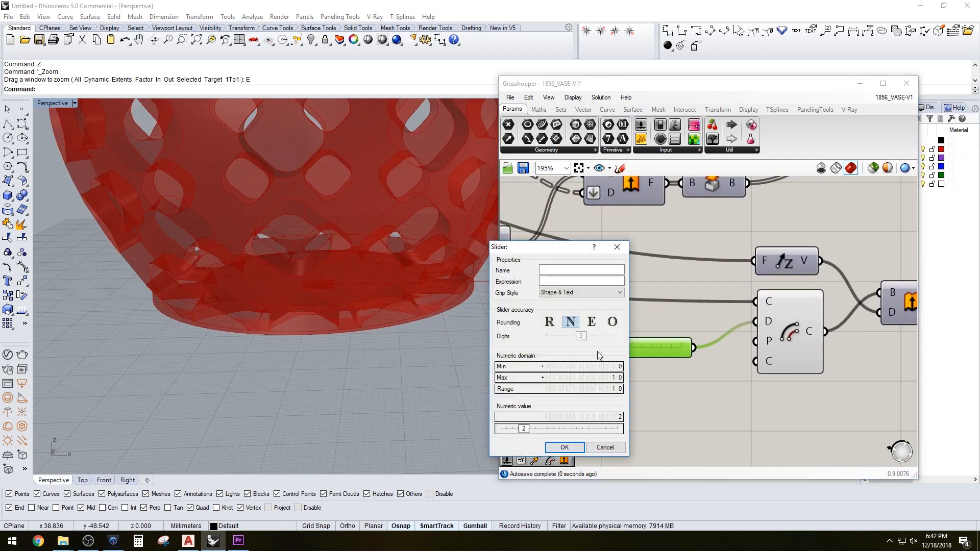
double_click(599, 379)
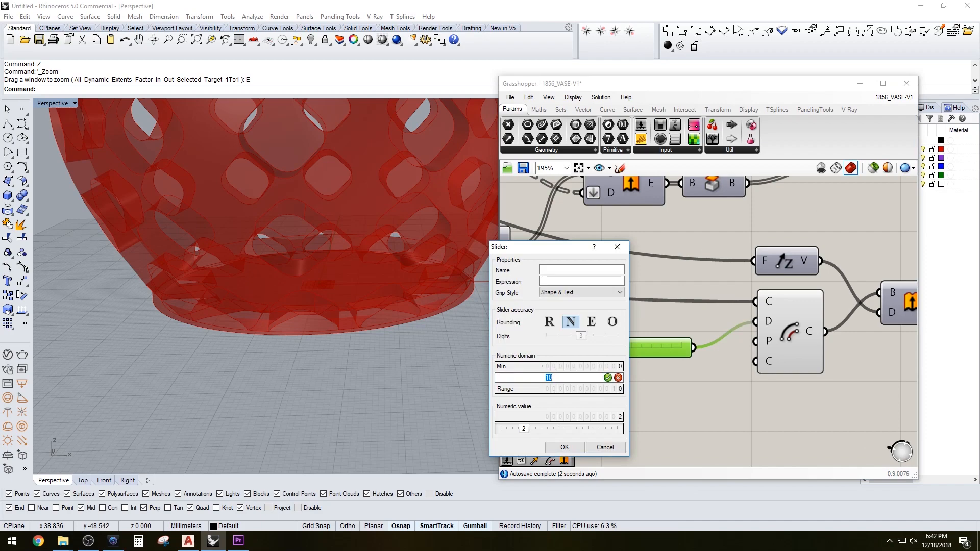
type("3")
left_click(564, 447)
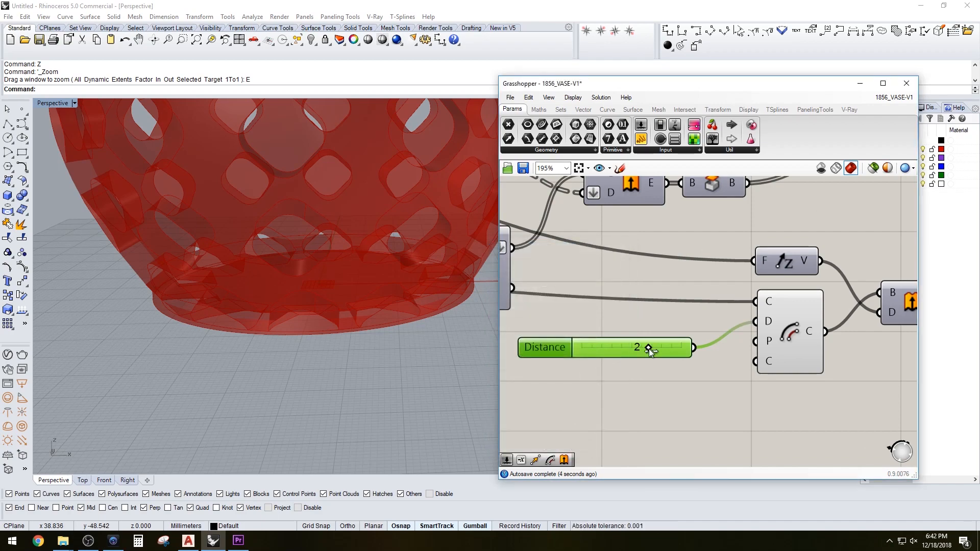
Set the Distance slider to 0 and inspect the vase's base in the perspective view
left_click_drag(648, 348, 589, 350)
scroll(428, 314, "up", 8)
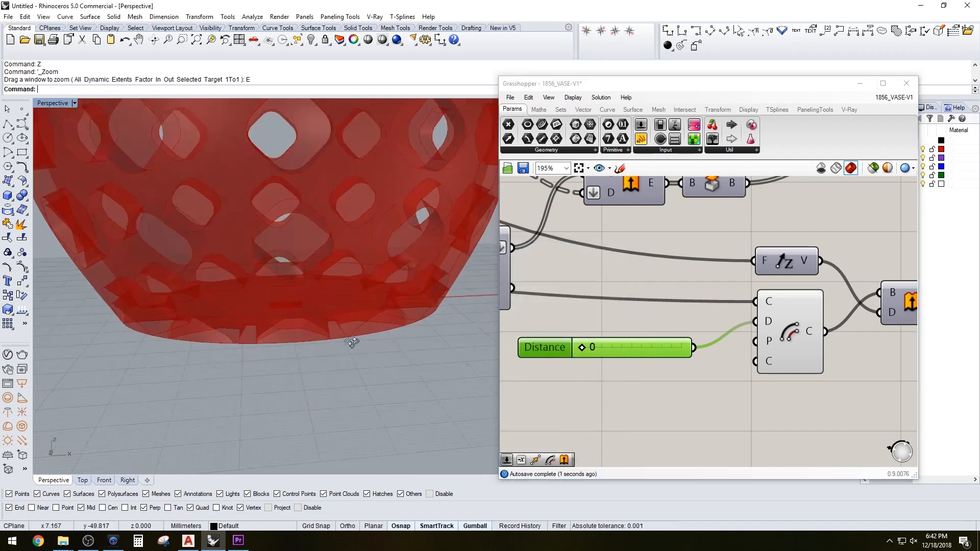
mouse_move(471, 326)
right_mouse_down()
mouse_move(493, 329)
mouse_move(426, 327)
mouse_move(455, 327)
right_mouse_up()
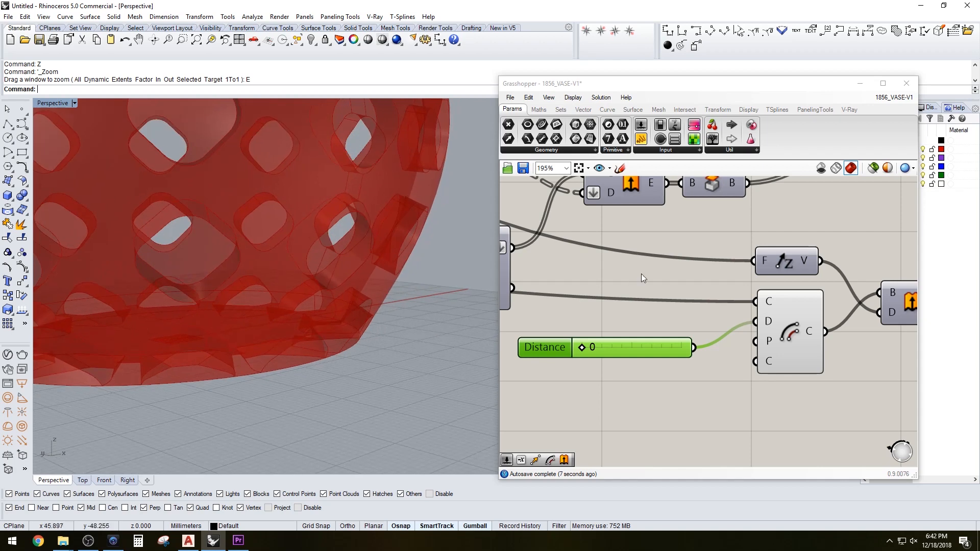
Connect the capped base solid into the final Solid Union component and move that component aside
scroll(638, 326, "down", 4)
double_click(728, 317)
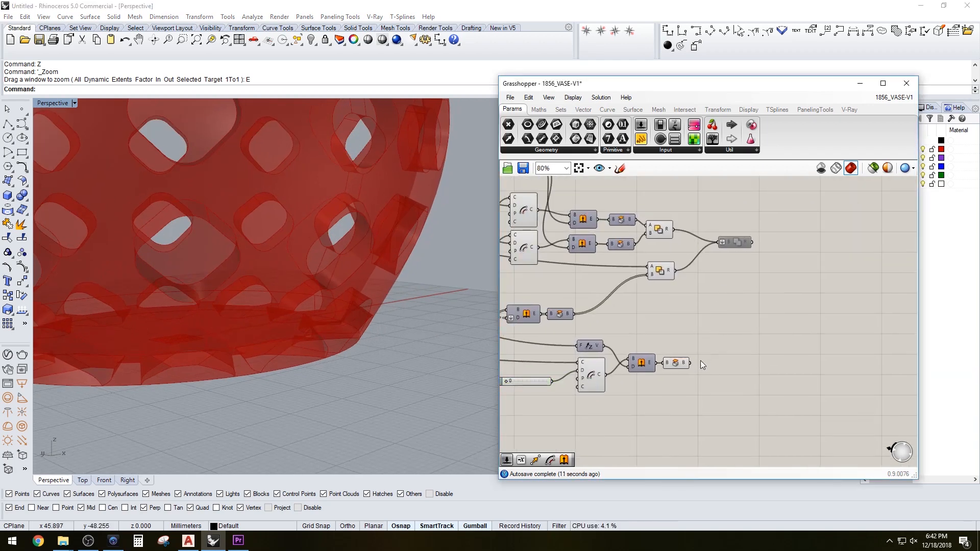
left_click_drag(690, 363, 712, 240)
right_click(741, 241)
left_click(752, 275)
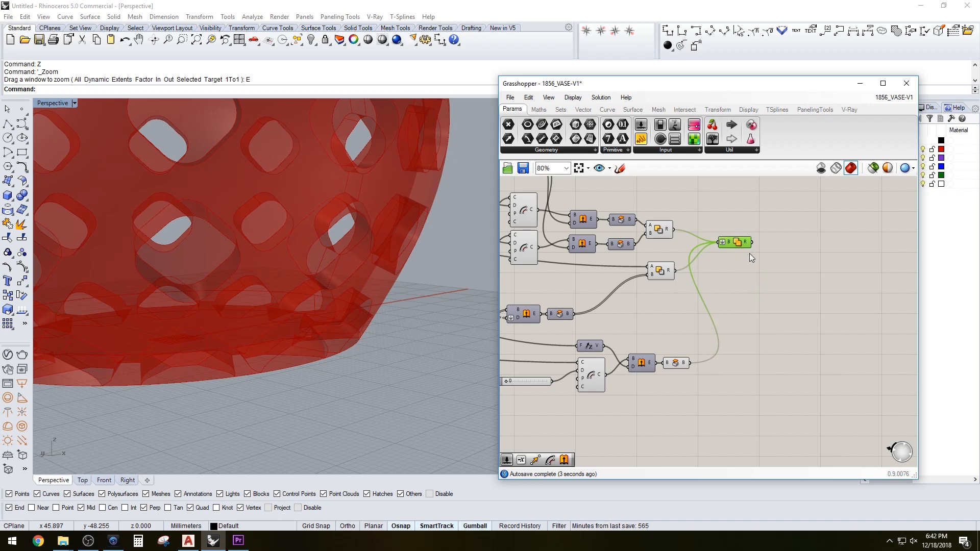
left_click_drag(736, 244, 751, 275)
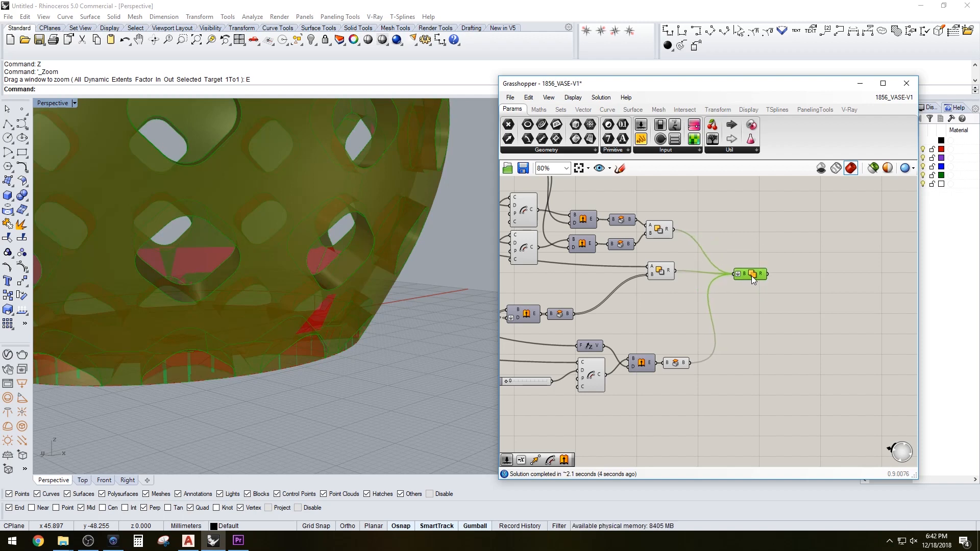
Select the intermediate union and base components and turn off their preview
left_click(678, 309)
left_click_drag(687, 389, 666, 225)
middle_click(667, 227)
left_click(697, 198)
Orbit and zoom the perspective view to inspect the combined vase and its base
right_click_drag(229, 306, 285, 366)
scroll(215, 321, "down", 4)
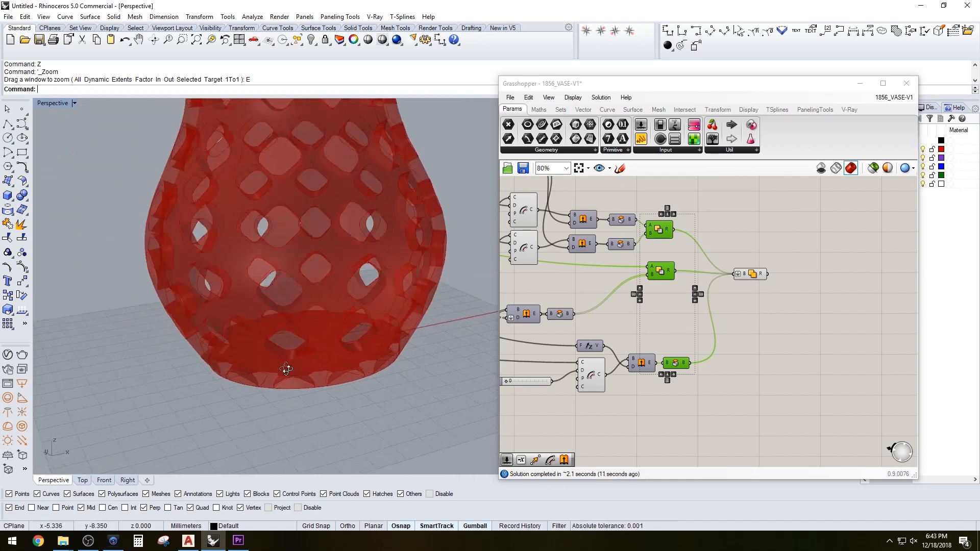
scroll(306, 357, "down", 6)
scroll(325, 378, "up", 4)
right_click_drag(320, 332, 340, 294, "shift")
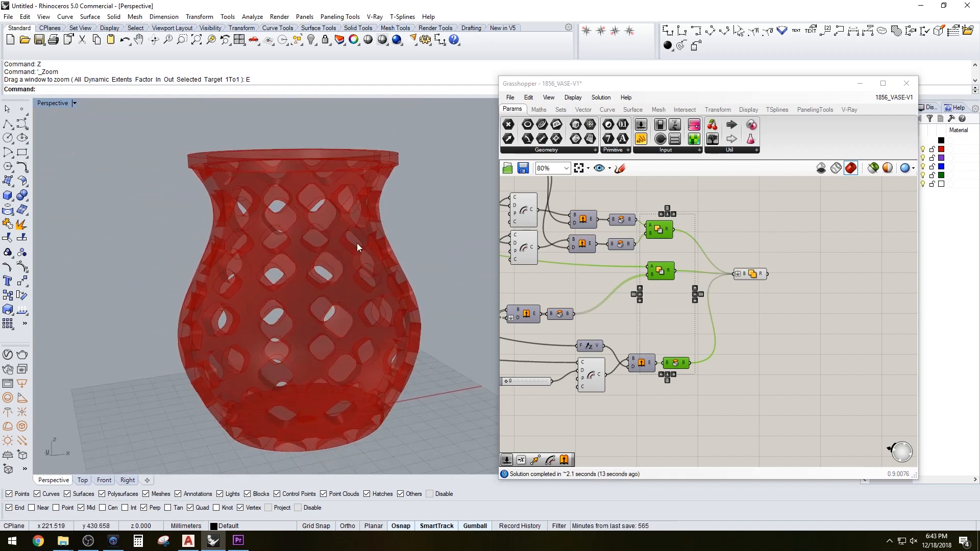
mouse_move(357, 243)
right_mouse_down()
mouse_move(341, 250)
mouse_move(350, 225)
right_mouse_up()
right_click_drag(369, 369, 386, 326)
scroll(345, 405, "up", 5)
mouse_move(346, 391)
right_mouse_down("shift")
mouse_move(350, 348)
mouse_move(337, 381)
mouse_move(313, 378)
mouse_move(350, 365)
mouse_move(323, 370)
mouse_move(336, 354)
mouse_move(330, 366)
mouse_move(355, 391)
mouse_move(356, 381)
mouse_move(354, 402)
right_mouse_up("shift")
scroll(350, 349, "up", 3)
scroll(322, 373, "down", 6)
Set the Distance slider to 1
right_click_drag(635, 412, 739, 402)
scroll(611, 374, "up", 4)
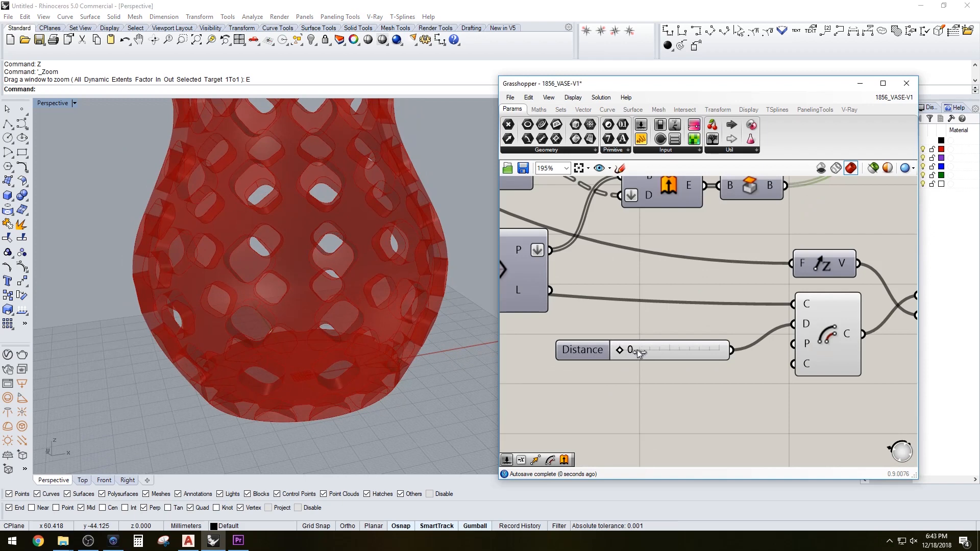
left_click_drag(638, 350, 626, 349)
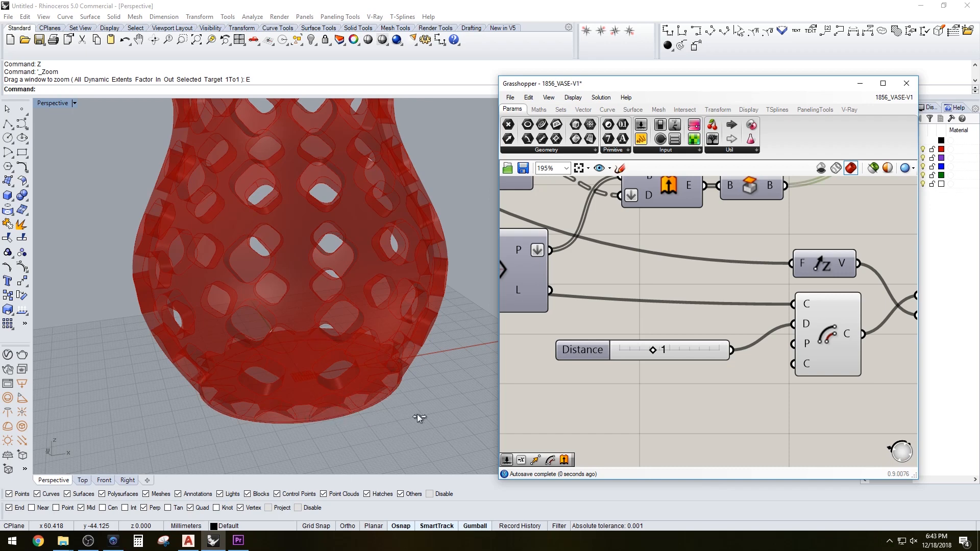
Add an Addition component and connect its result to the Unit Z factor input
scroll(360, 371, "up", 5)
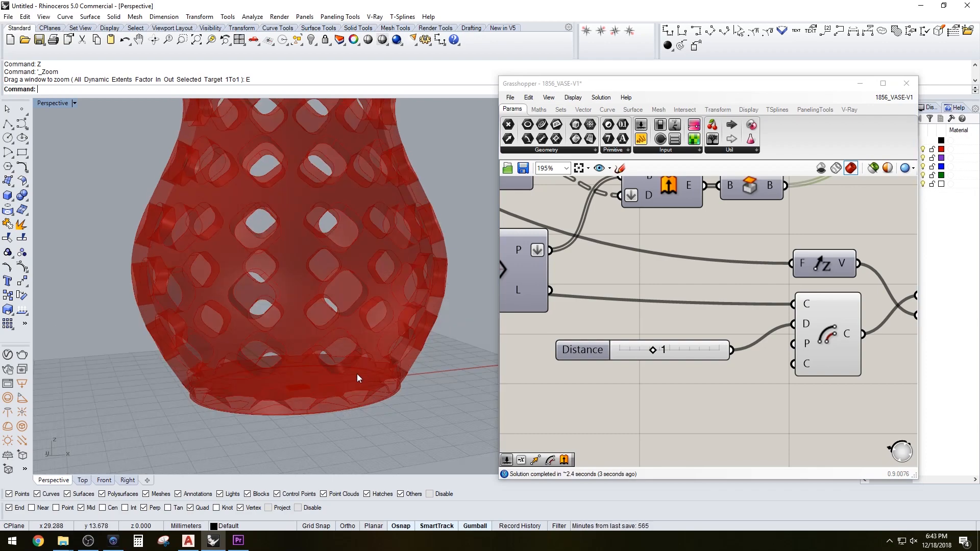
right_click_drag(393, 383, 337, 388)
scroll(389, 360, "down", 3)
scroll(663, 381, "down", 3)
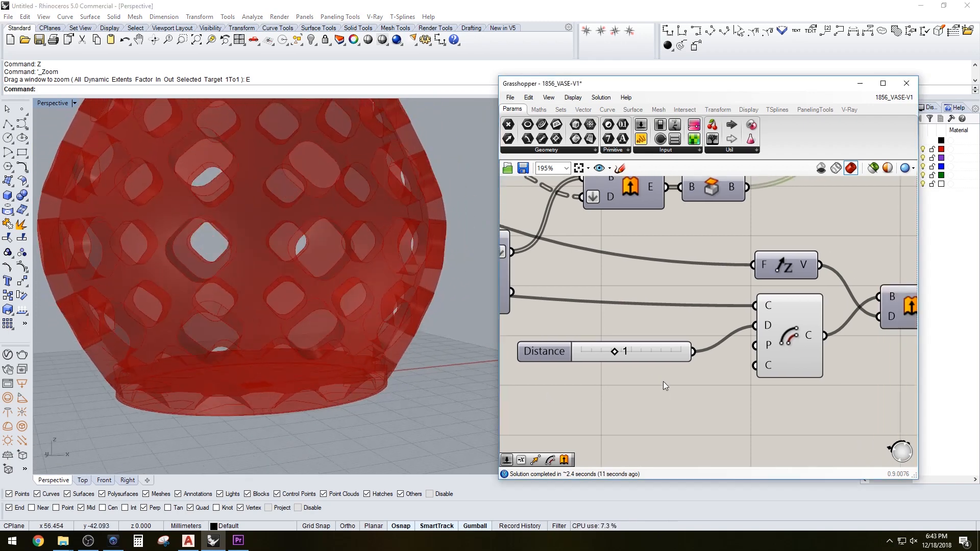
double_click(700, 403)
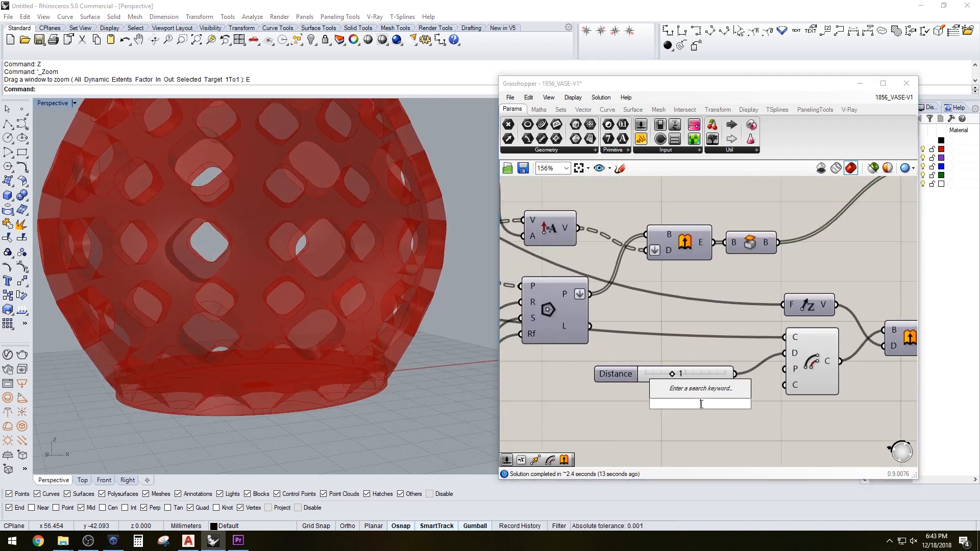
type("ADD")
key("Return")
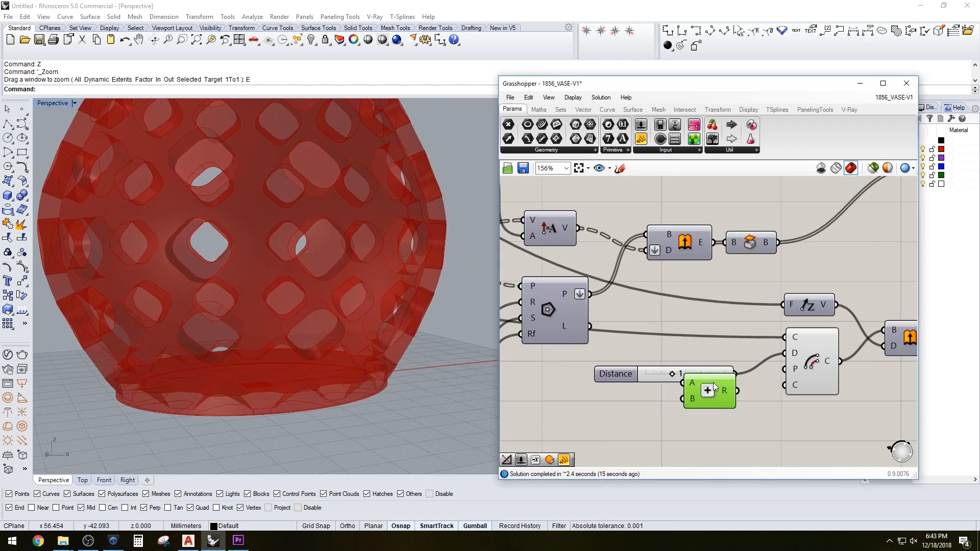
left_click_drag(720, 404, 732, 313)
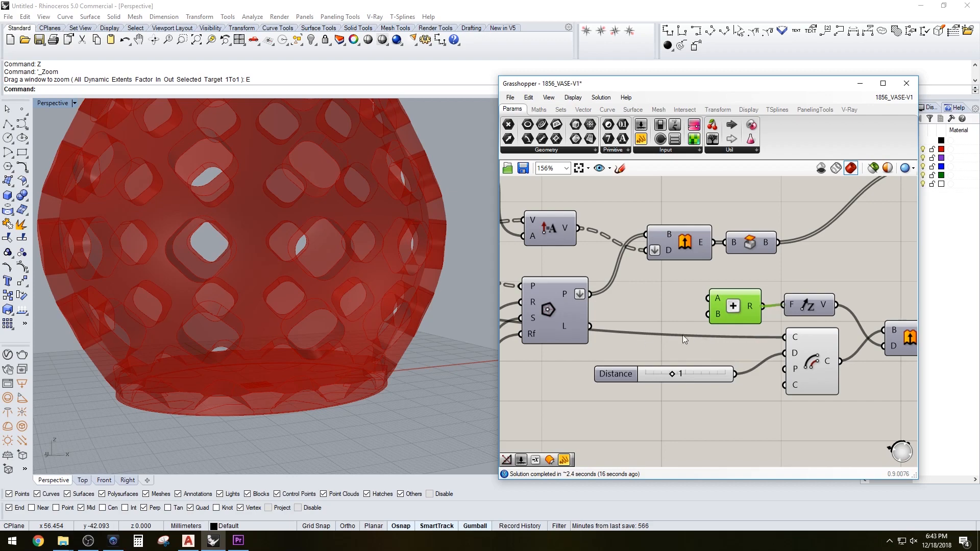
Zoom out and pan across the canvas to review the definition's sliders and offset components
scroll(584, 365, "down", 8)
right_click_drag(556, 383, 723, 357)
scroll(723, 356, "down", 3)
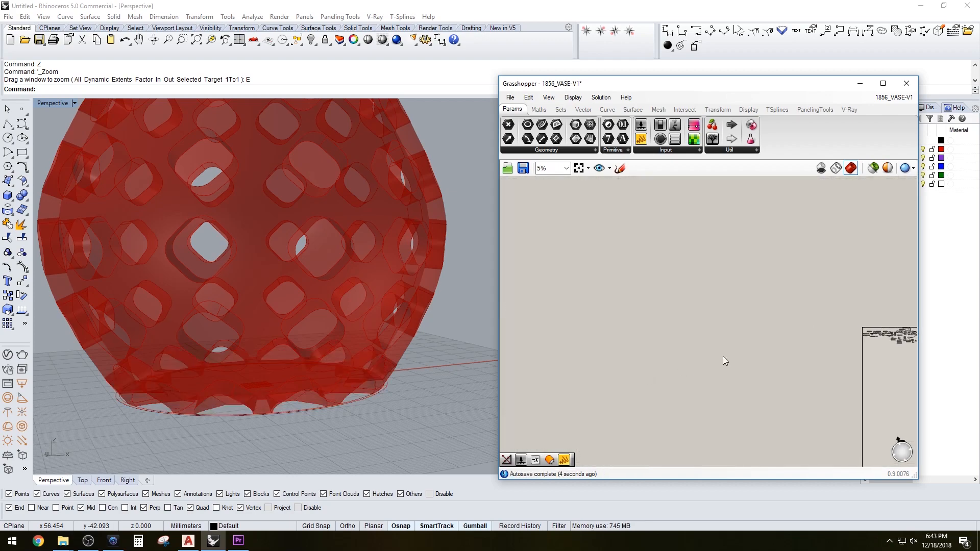
right_click_drag(863, 349, 706, 334)
scroll(706, 334, "up", 6)
right_click_drag(790, 373, 552, 345)
scroll(568, 273, "up", 5)
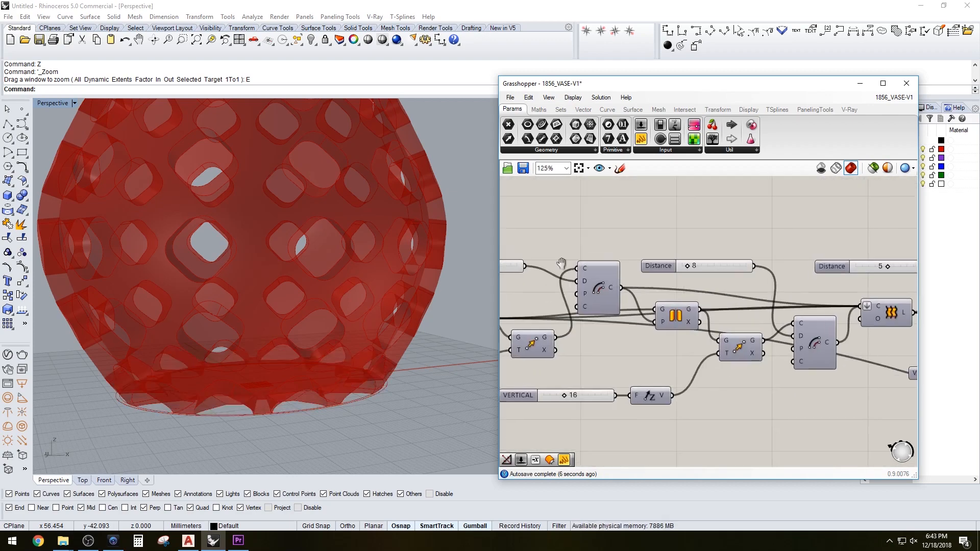
right_click_drag(560, 267, 651, 271)
scroll(641, 271, "down", 4)
right_click_drag(743, 269, 672, 270)
scroll(672, 273, "up", 5)
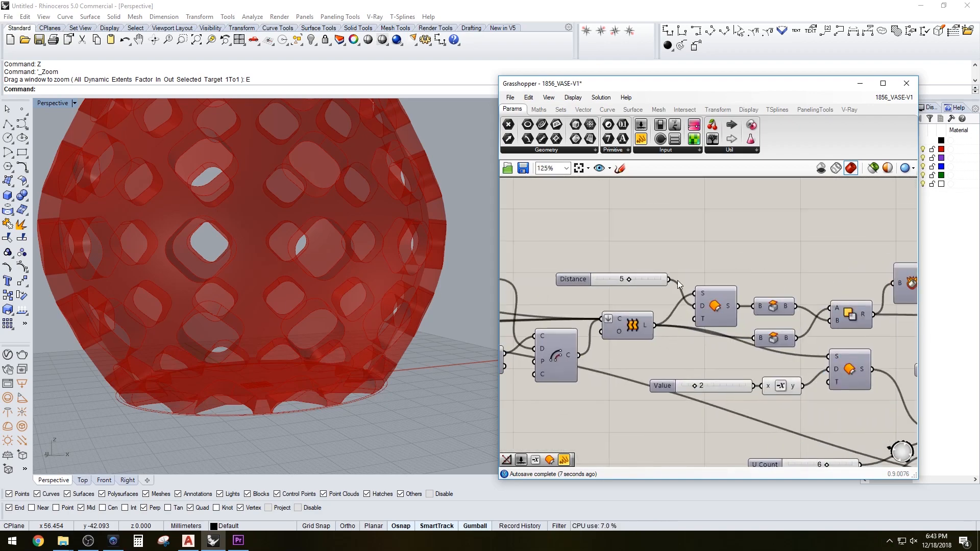
Place a new number slider with value 1 next to the Distance slider and rearrange both sliders
left_click_drag(674, 281, 856, 359)
scroll(675, 282, "down", 6)
scroll(843, 339, "up", 5)
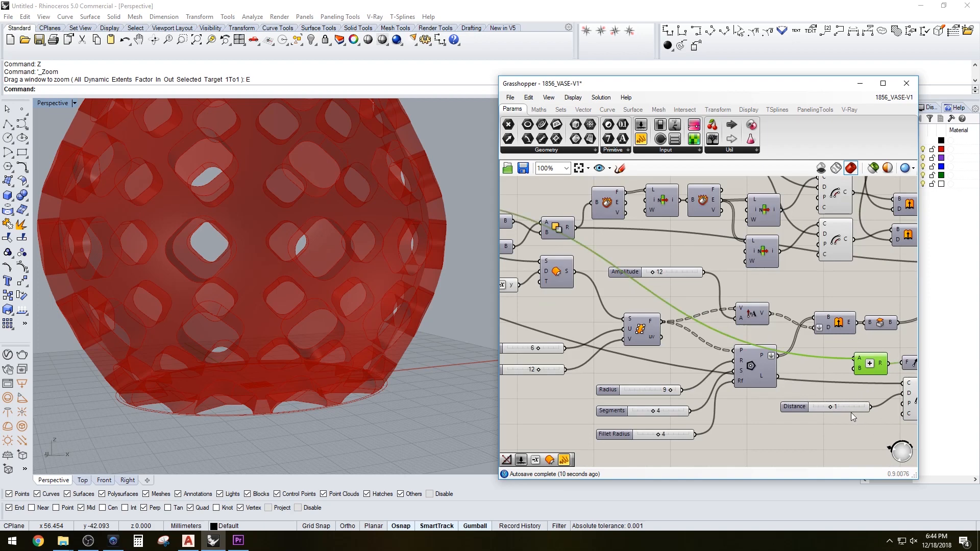
scroll(852, 391, "up", 1)
right_click_drag(852, 391, 809, 375)
left_click_drag(818, 362, 819, 390)
left_click_drag(662, 365, 629, 357)
left_click(688, 381)
left_click_drag(687, 380, 673, 406)
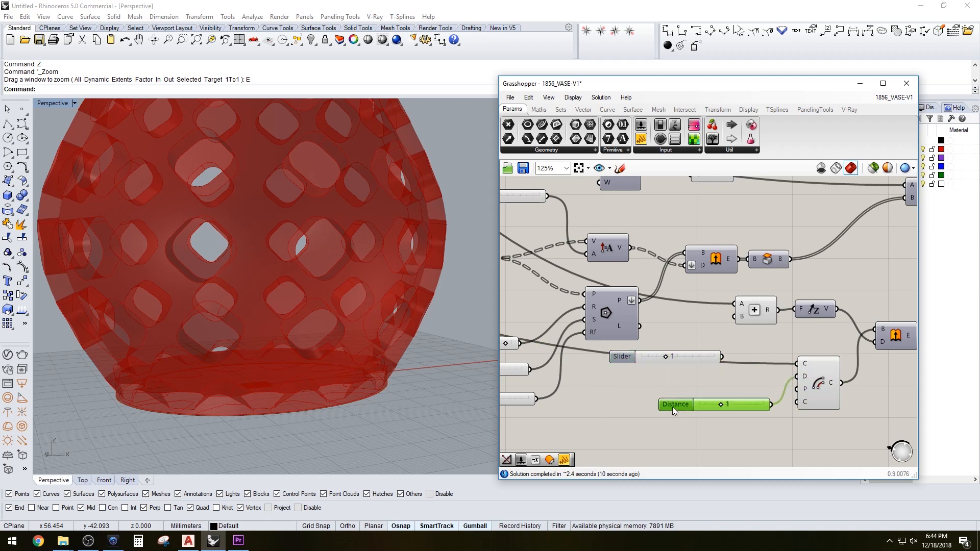
Connect the new slider to the Addition component's B input and check the base in the viewport
left_click_drag(655, 355, 649, 375)
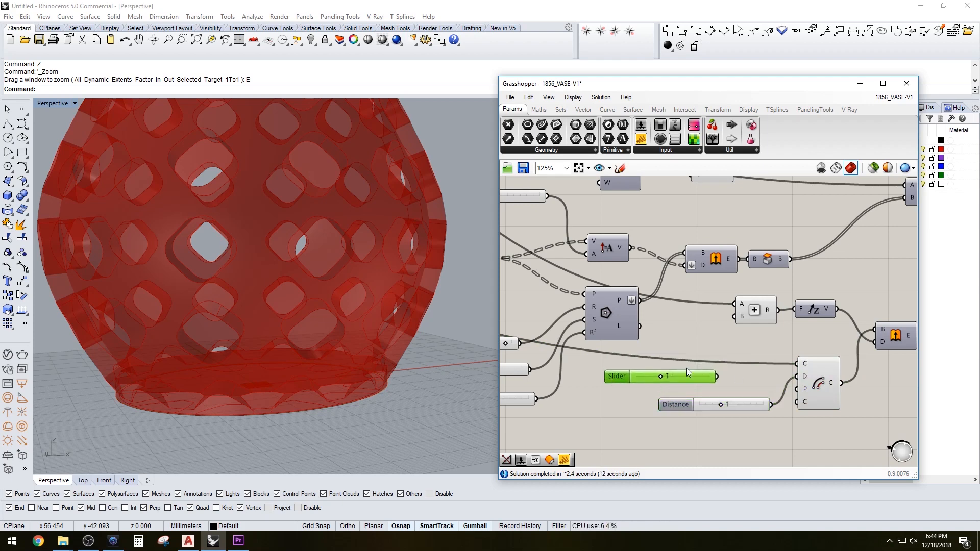
left_click_drag(717, 377, 736, 316)
scroll(286, 363, "up", 4)
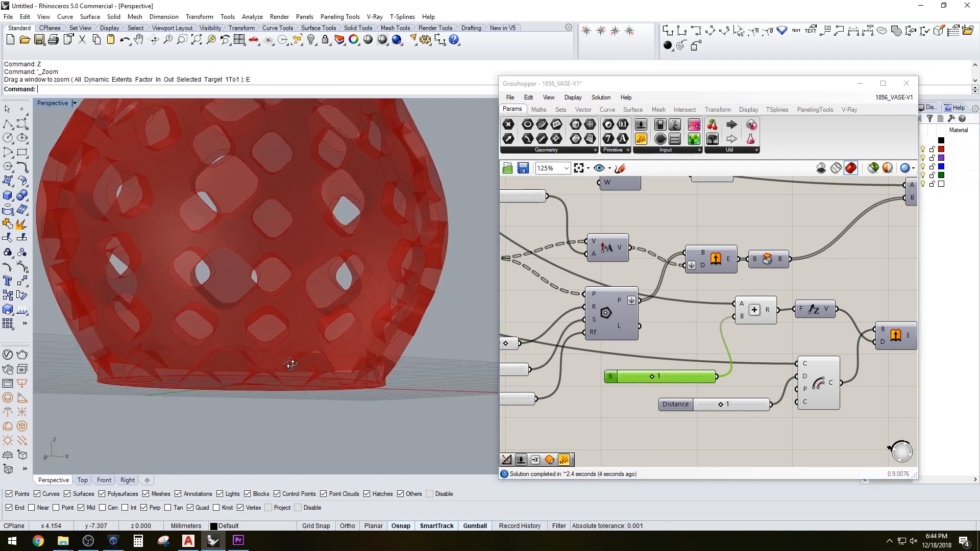
right_click_drag(303, 368, 309, 386)
left_click_drag(652, 377, 698, 380)
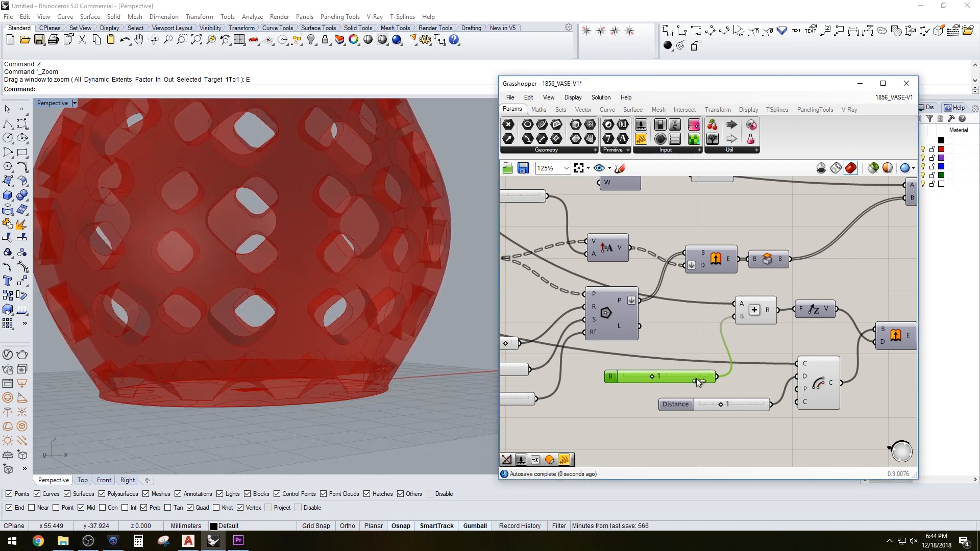
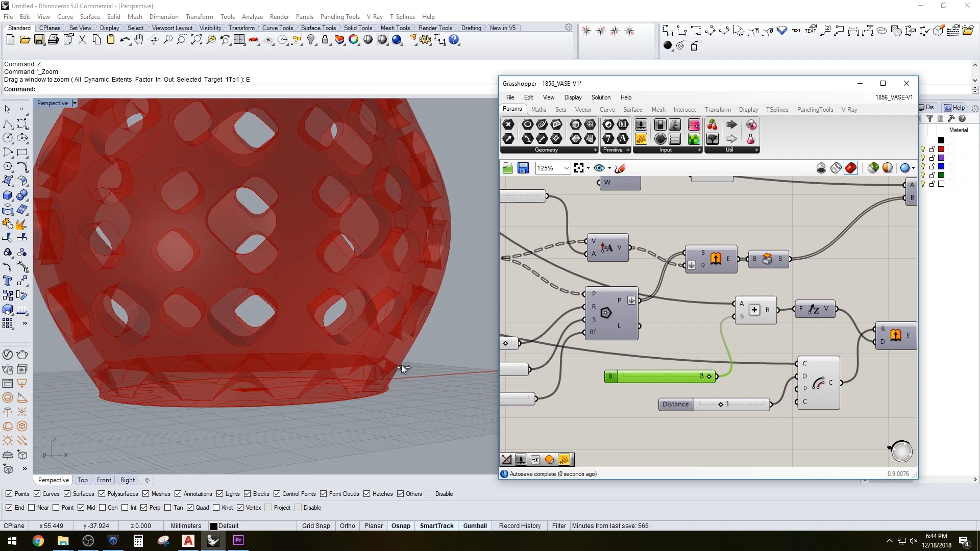
Set the Distance slider to 2 to change the base height
right_click_drag(380, 372, 403, 341)
scroll(380, 357, "up", 5)
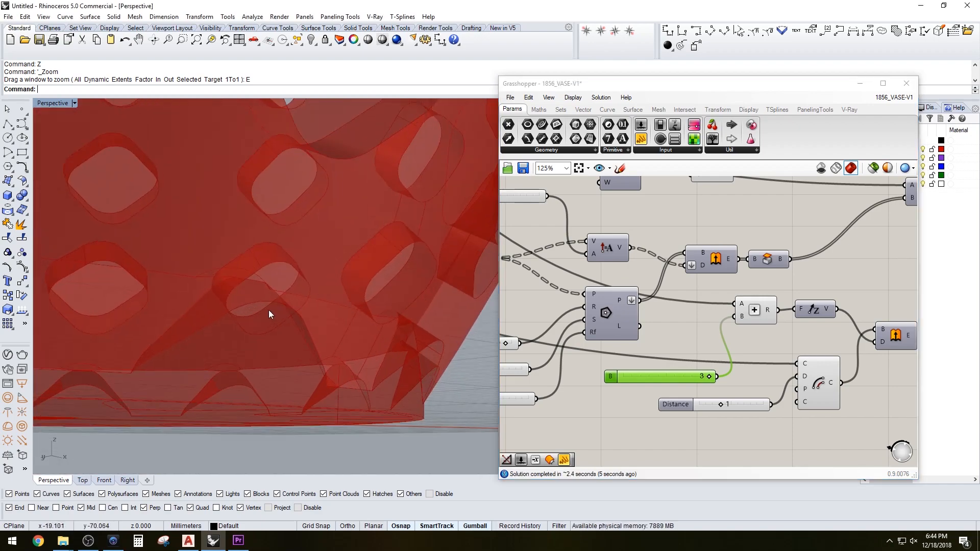
right_click_drag(268, 310, 323, 329)
double_click(730, 406)
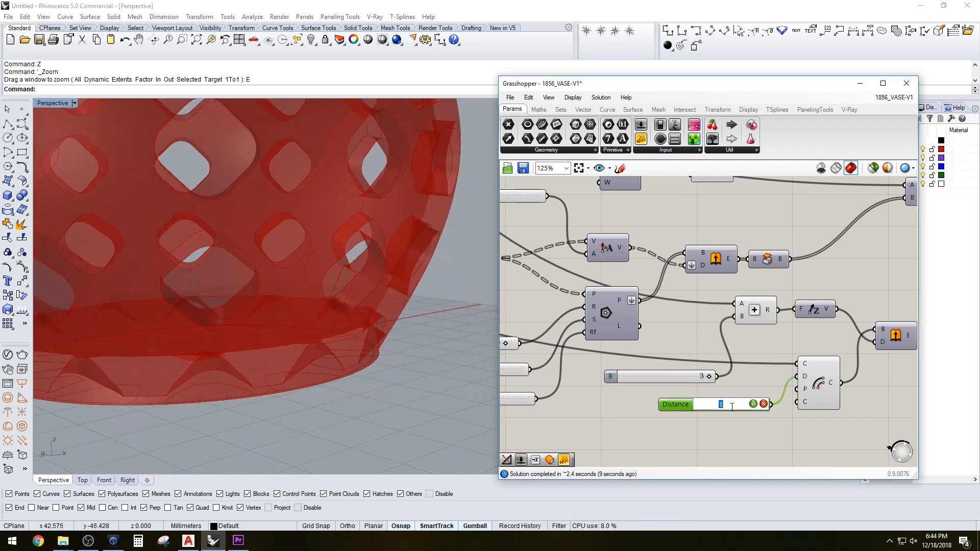
type("2")
key("Return")
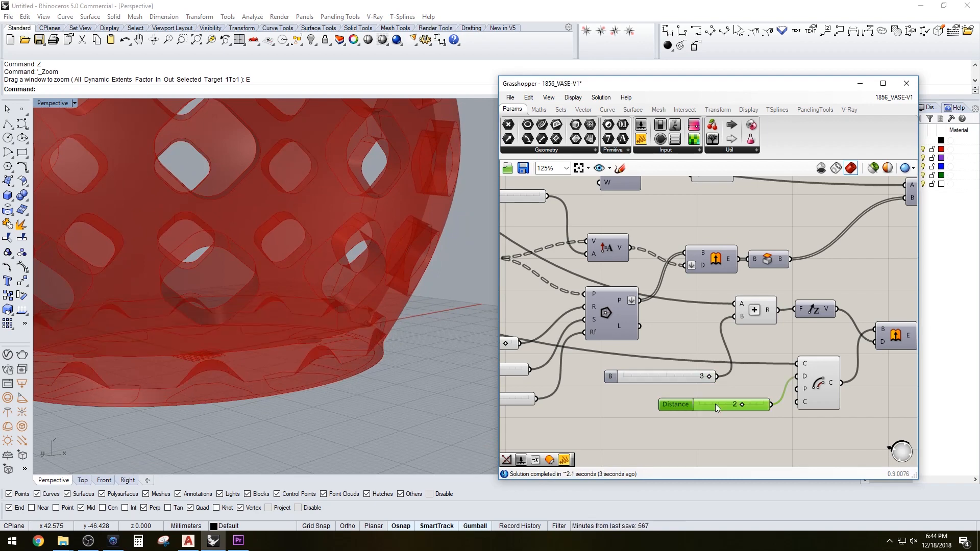
Inspect the vase from several angles in the viewport and zoom out over the whole Grasshopper definition
scroll(201, 263, "down", 5)
right_click_drag(207, 259, 265, 301, "shift")
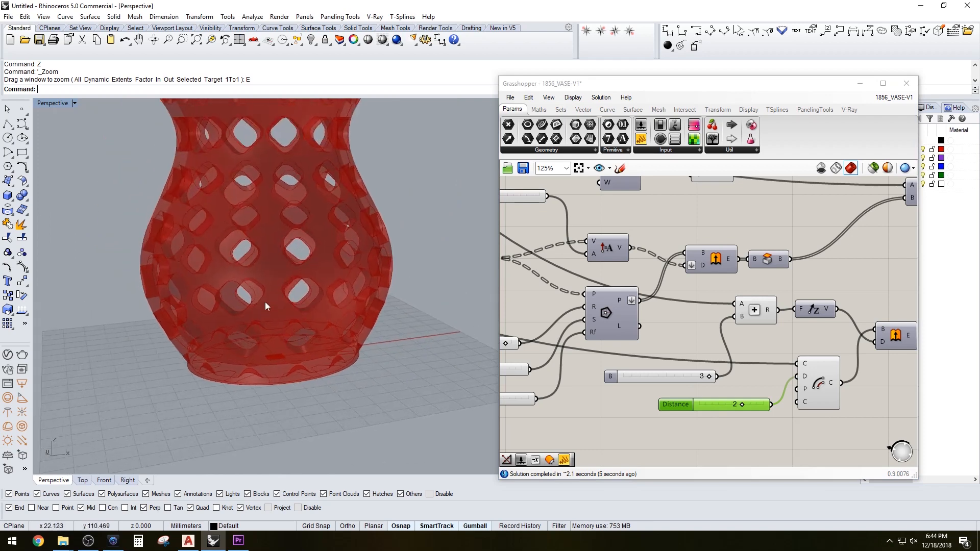
scroll(270, 266, "down", 2)
right_click_drag(271, 262, 335, 260, "shift")
scroll(294, 245, "up", 2)
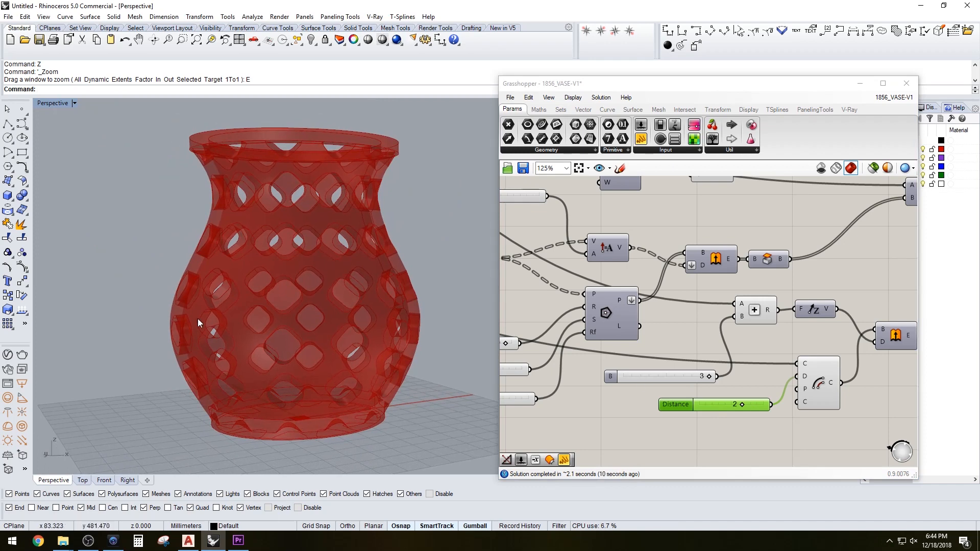
right_click_drag(198, 319, 215, 321)
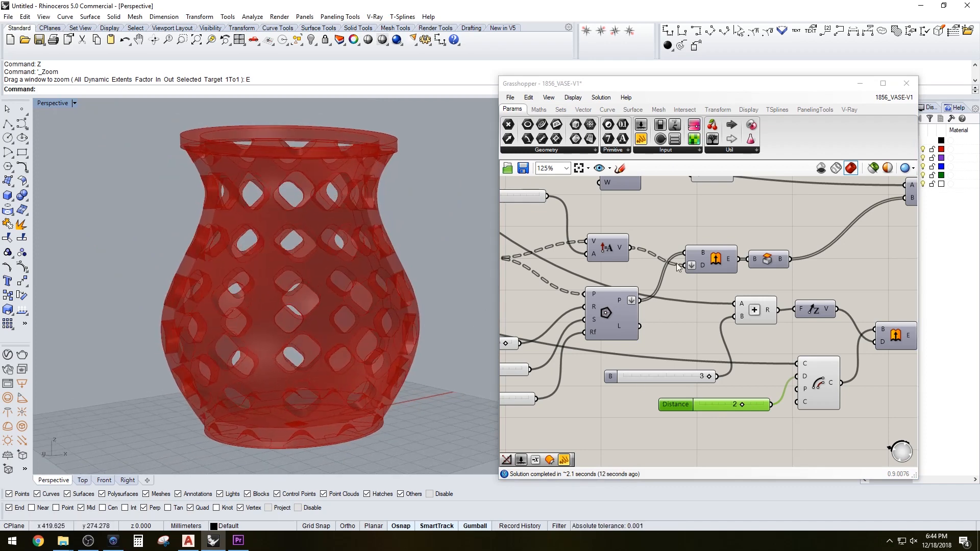
right_click_drag(688, 220, 722, 231)
right_click_drag(778, 320, 733, 313)
scroll(734, 318, "down", 4)
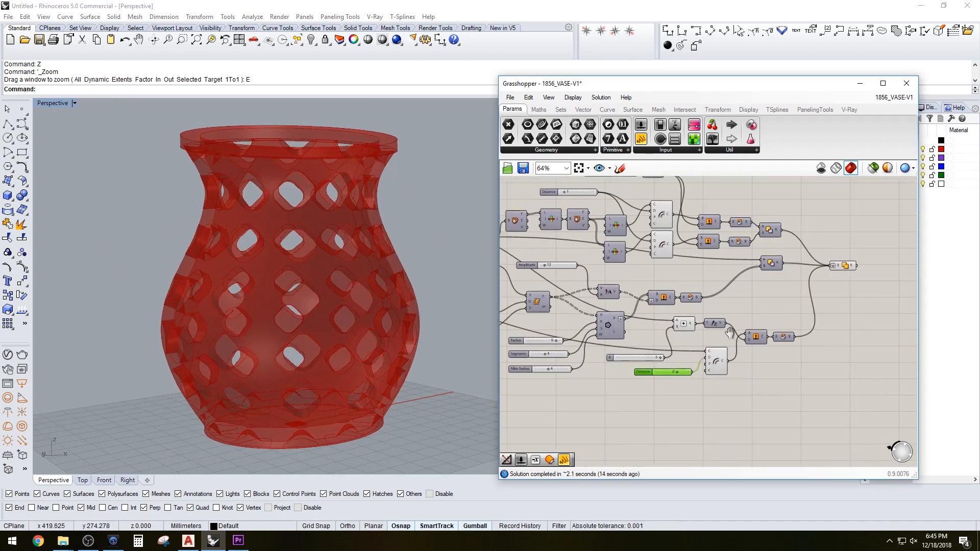
Select the final Solid Union output component and save the Grasshopper definition
left_click(839, 266)
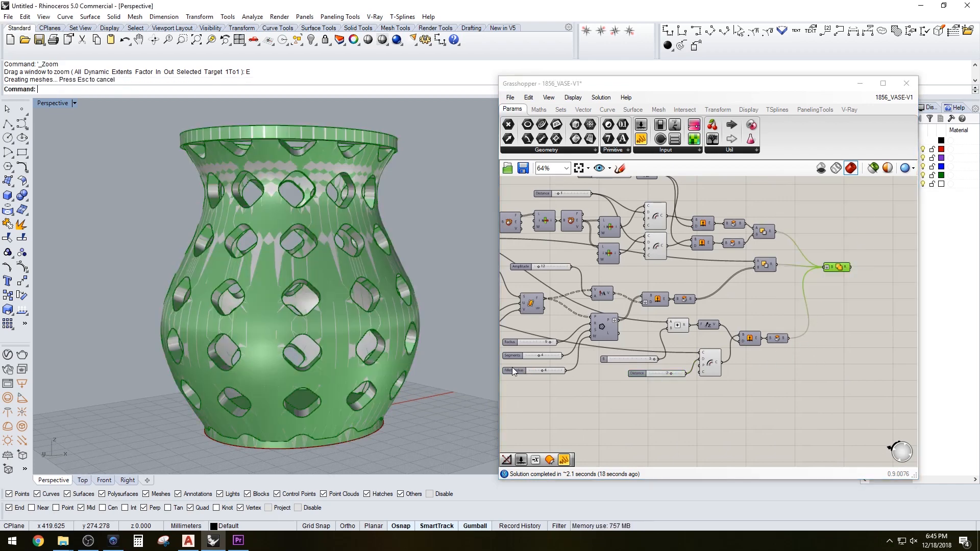
right_click_drag(461, 359, 439, 347)
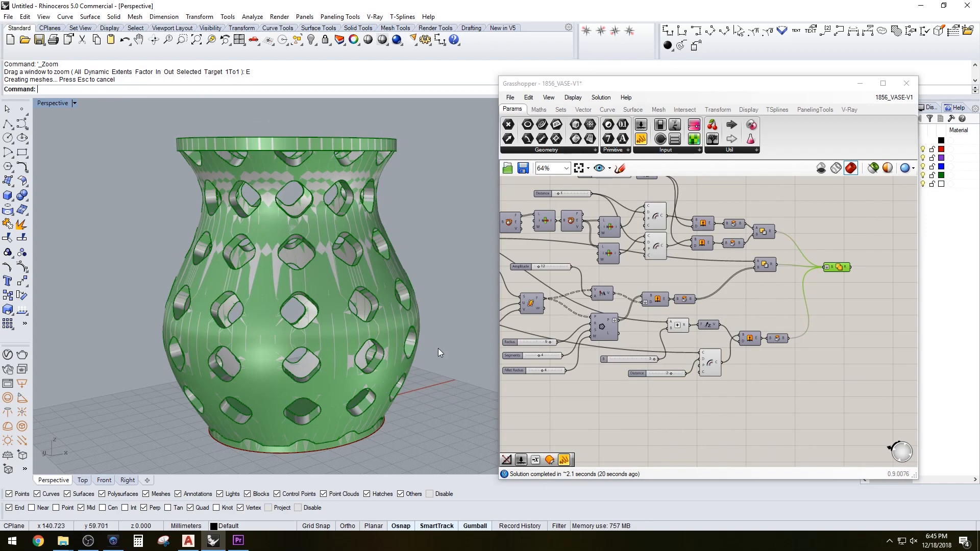
key("ctrl+s")
key("Escape")
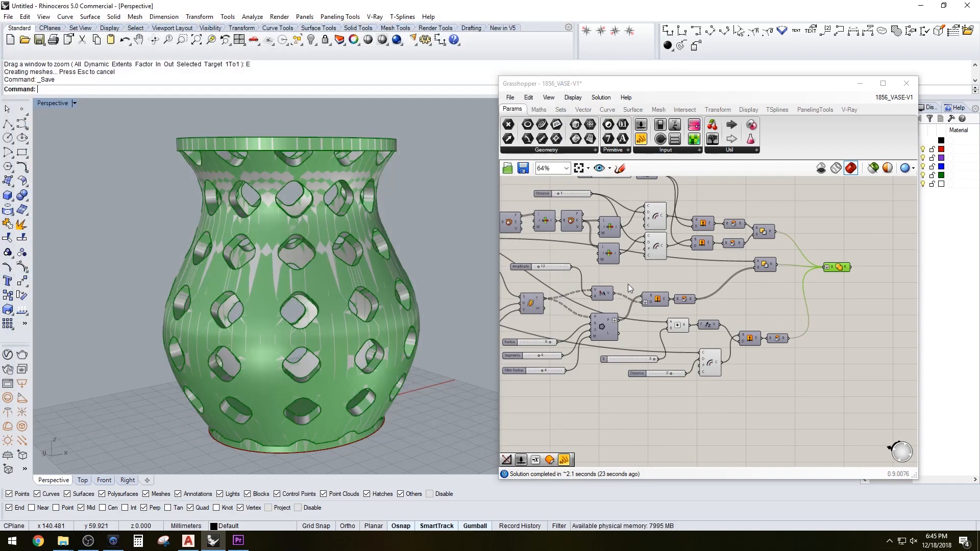
left_click(743, 406)
key("ctrl+s")
Turn off the Grasshopper preview and minimize the Grasshopper editor
left_click(821, 167)
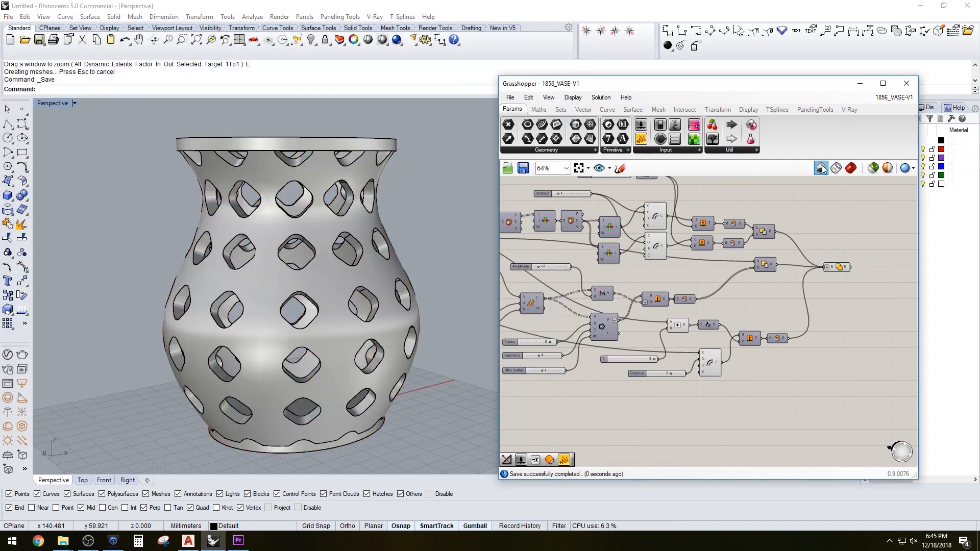
left_click(863, 84)
Zoom and orbit around the baked vase polysurface to inspect its openings, rim and base
right_click_drag(488, 189, 457, 255)
scroll(457, 255, "down", 4)
left_click(419, 273)
right_click_drag(498, 302, 466, 302)
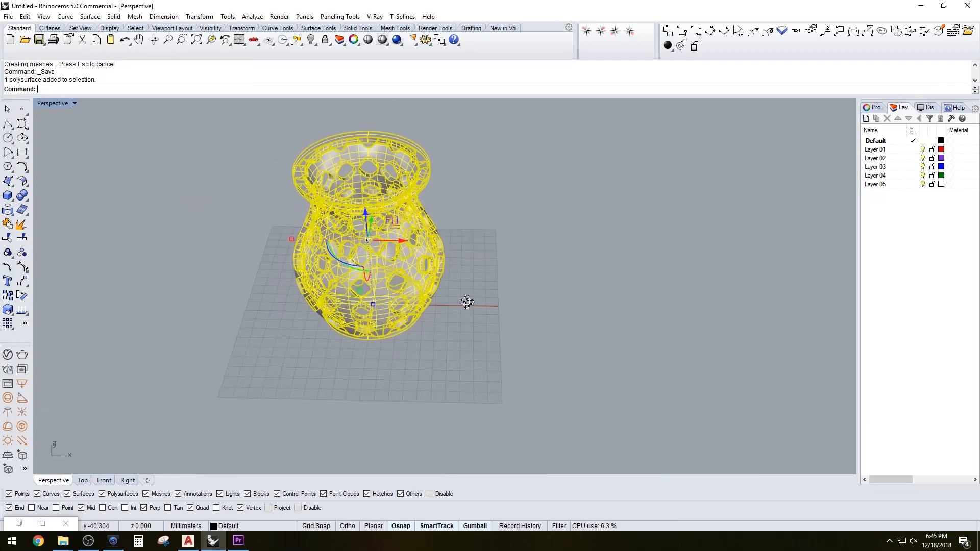
left_click_drag(398, 246, 596, 342)
left_click(718, 282)
scroll(647, 276, "up", 10)
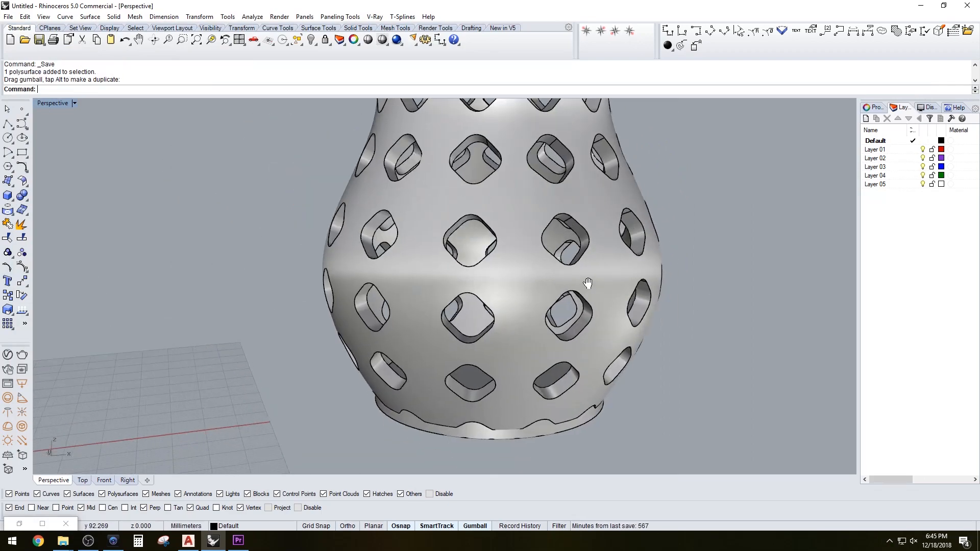
right_click_drag(504, 338, 513, 362)
scroll(495, 301, "up", 8)
scroll(514, 363, "down", 3)
scroll(546, 360, "down", 4)
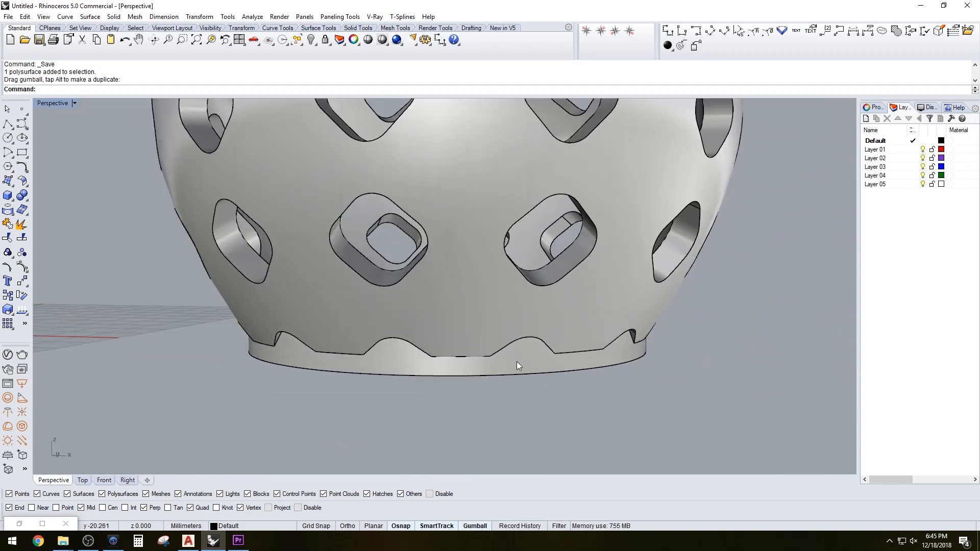
scroll(543, 377, "down", 5)
right_click_drag(543, 377, 574, 315)
scroll(550, 313, "down", 4)
left_click(569, 323)
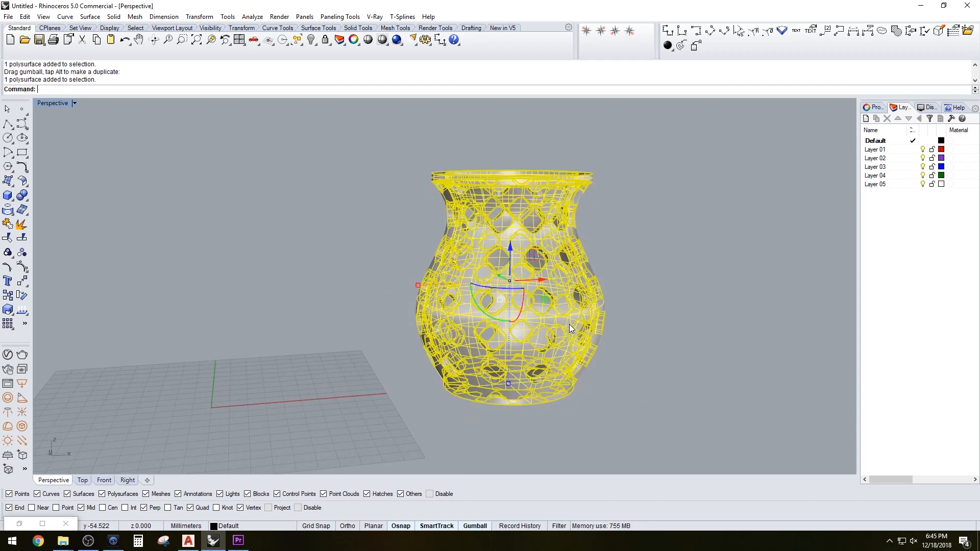
left_click(639, 338)
mouse_move(604, 359)
right_mouse_down("shift")
mouse_move(610, 349)
mouse_move(619, 368)
right_mouse_up("shift")
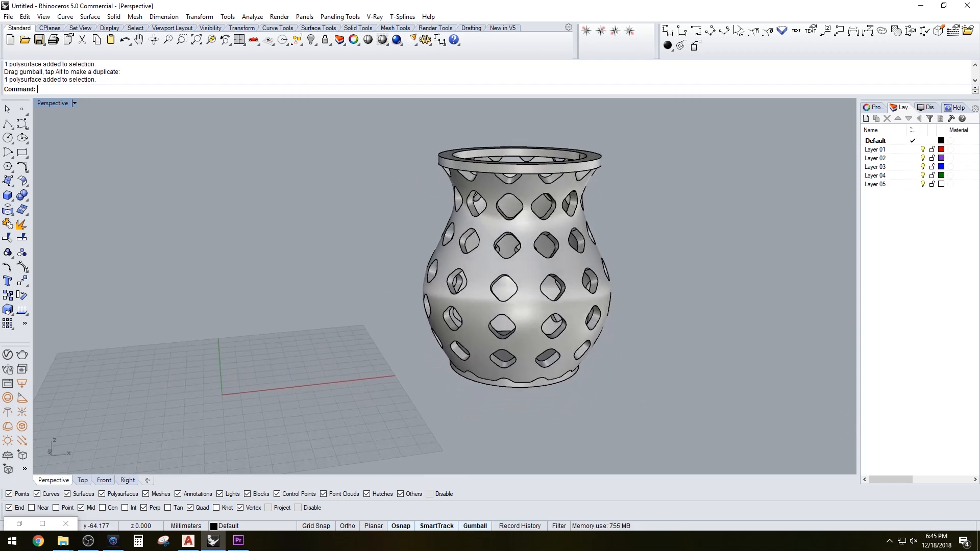
Try to chamfer an edge of the vase rim with the ChamferEdge command
right_click_drag(376, 301, 374, 247)
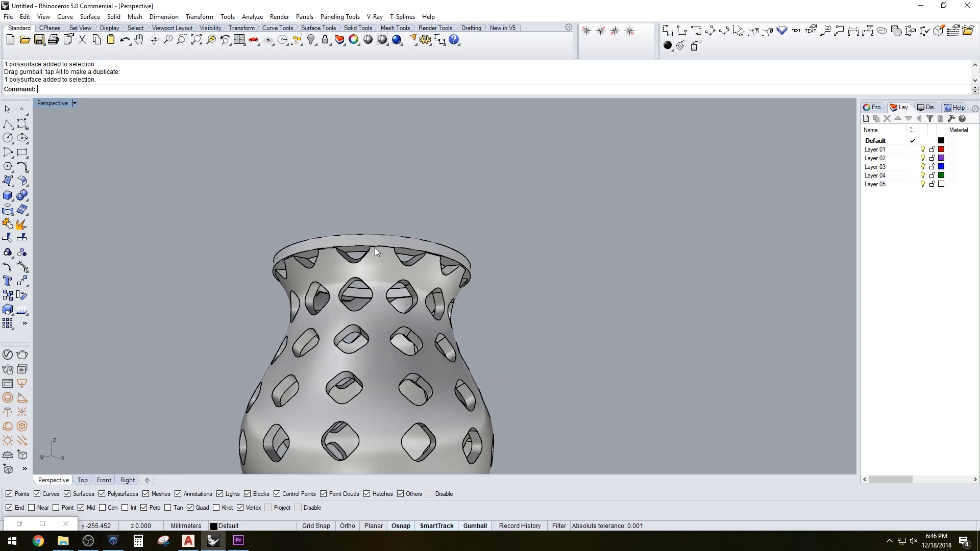
scroll(366, 243, "up", 9)
type("ChamferEdge")
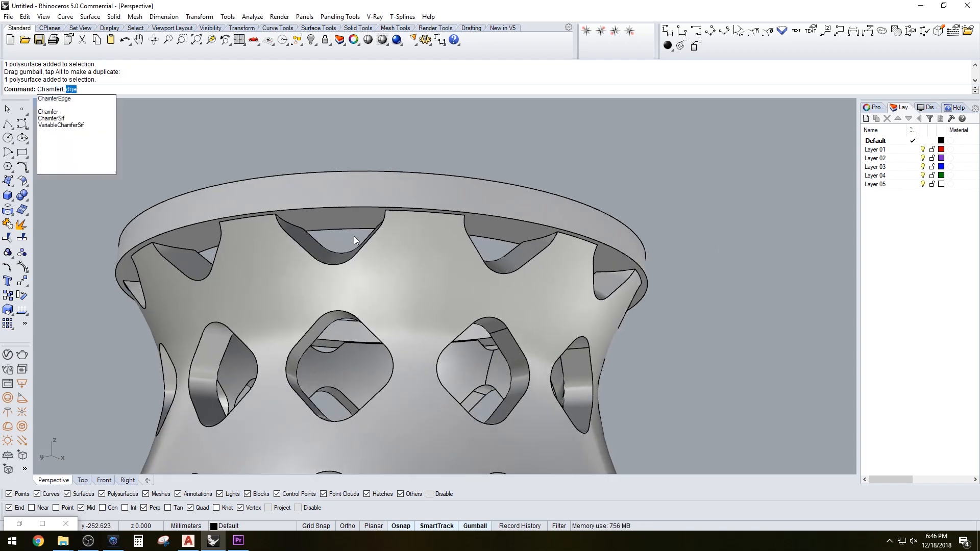
key("Return")
left_click(338, 207)
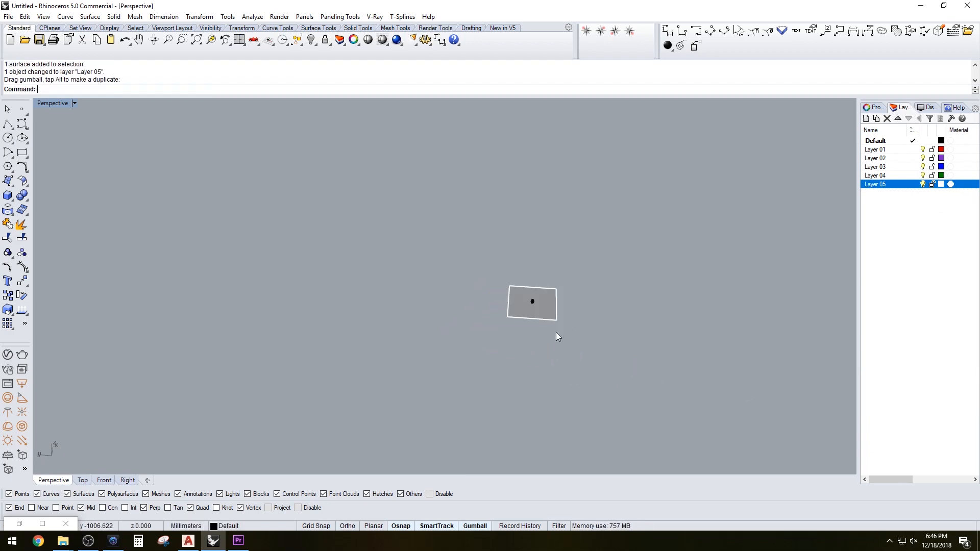
Open the V-Ray render settings and raise the render quality to High
left_click_drag(556, 304, 765, 257)
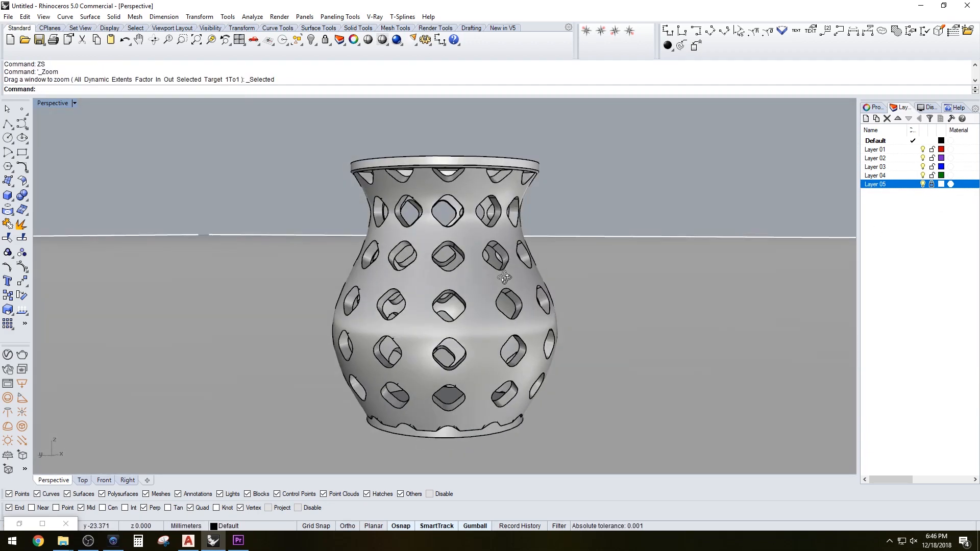
left_click(8, 354)
left_click(798, 135)
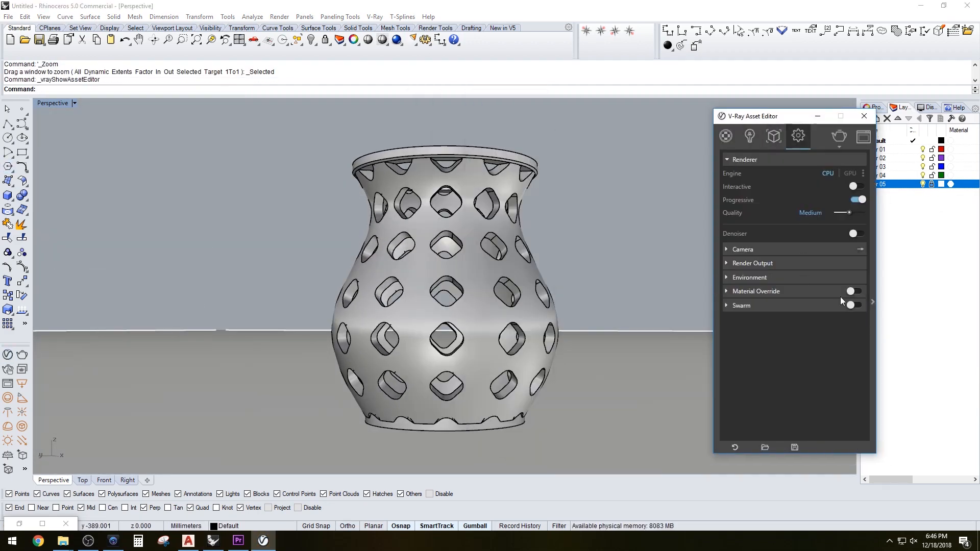
left_click_drag(849, 212, 856, 213)
Set the camera exposure value to 8.5
left_click(750, 250)
double_click(803, 307)
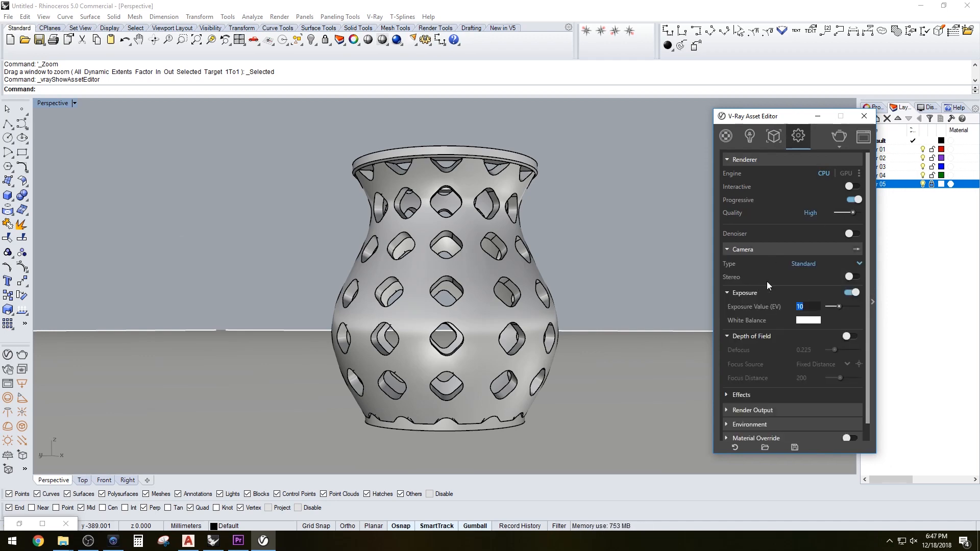
type("8.5")
Set the render output image width to 1920 pixels
left_click_drag(868, 270, 867, 358)
left_click(765, 392)
left_click_drag(810, 358, 785, 357)
type("1920")
key("Tab")
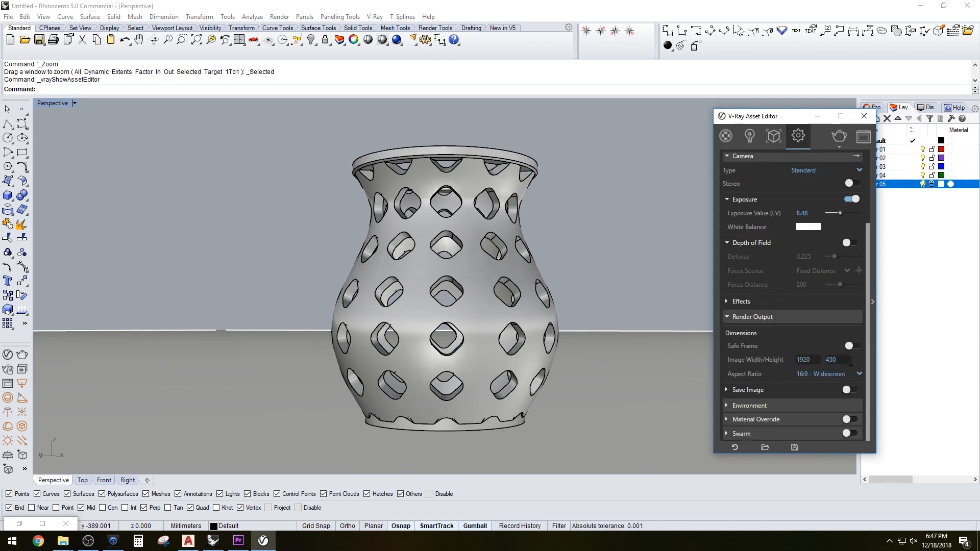
Load the DCOGS_ENVIRONMENT-03 HDR image as the environment background
left_click(766, 404)
left_click_drag(868, 361, 867, 383)
left_click(843, 387)
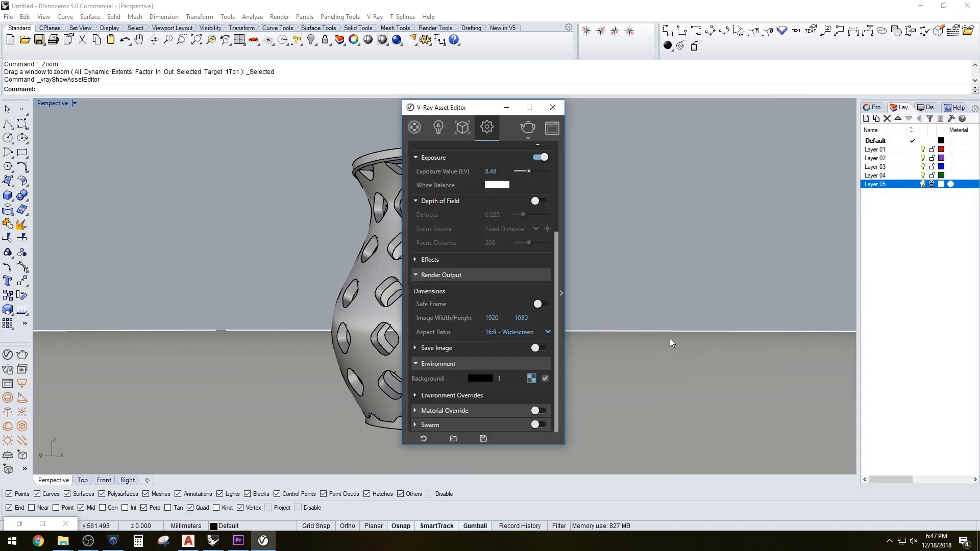
left_click(441, 275)
left_click(453, 152)
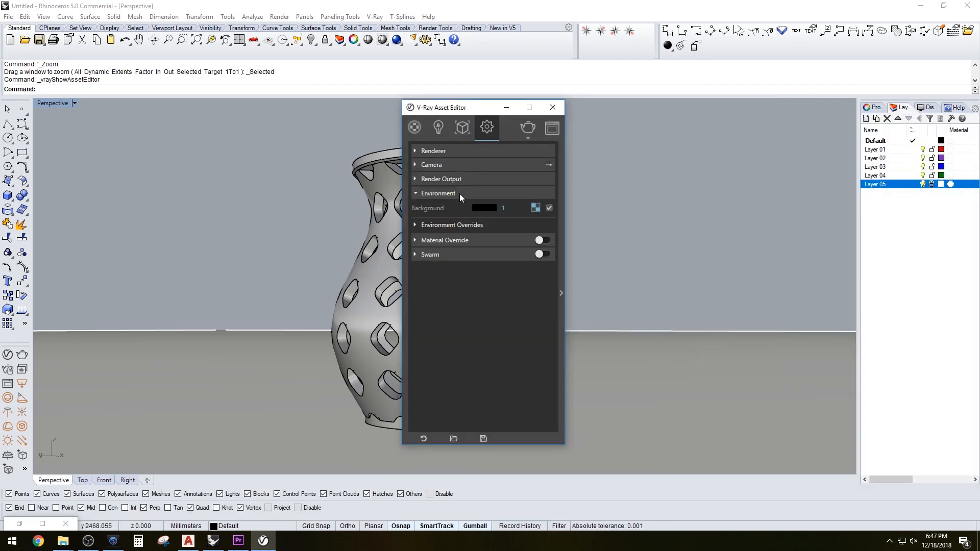
Review the environment, render output and camera sections, then close the asset editor
left_click(459, 194)
left_click(484, 206)
left_click(485, 194)
left_click(483, 177)
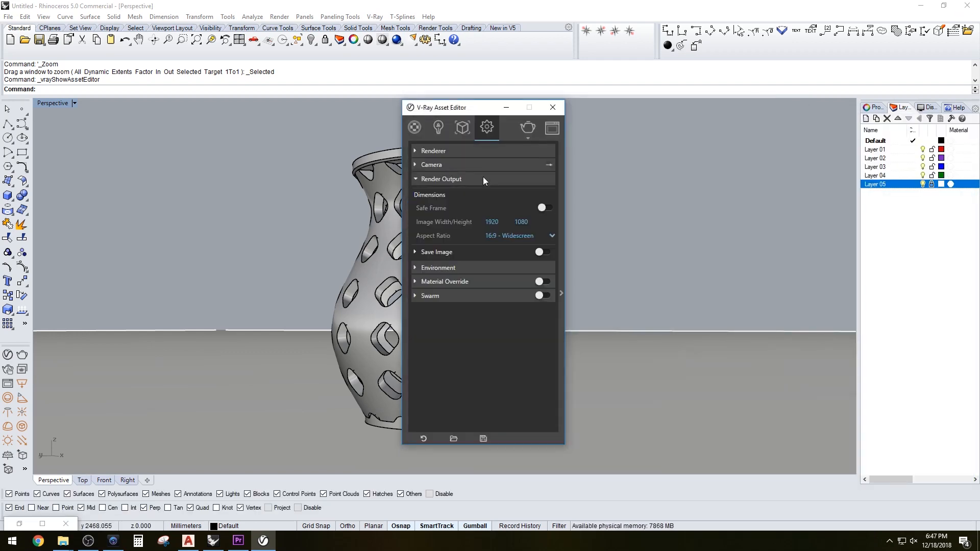
left_click(480, 164)
left_click(480, 165)
left_click(553, 107)
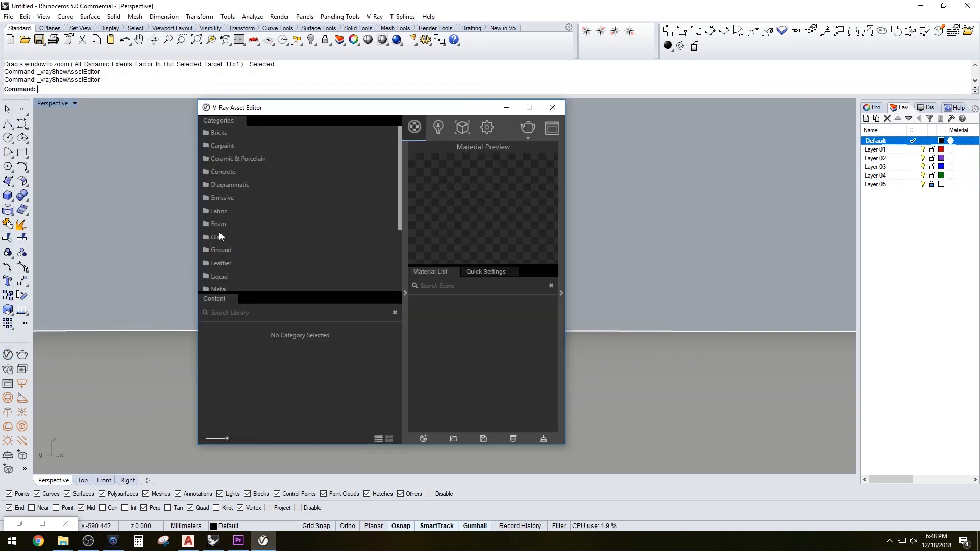
Add the Plastic Translucent 02 Orange and Plastic Stochastic Black materials from the V-Ray Plastic library
scroll(219, 235, "down", 3)
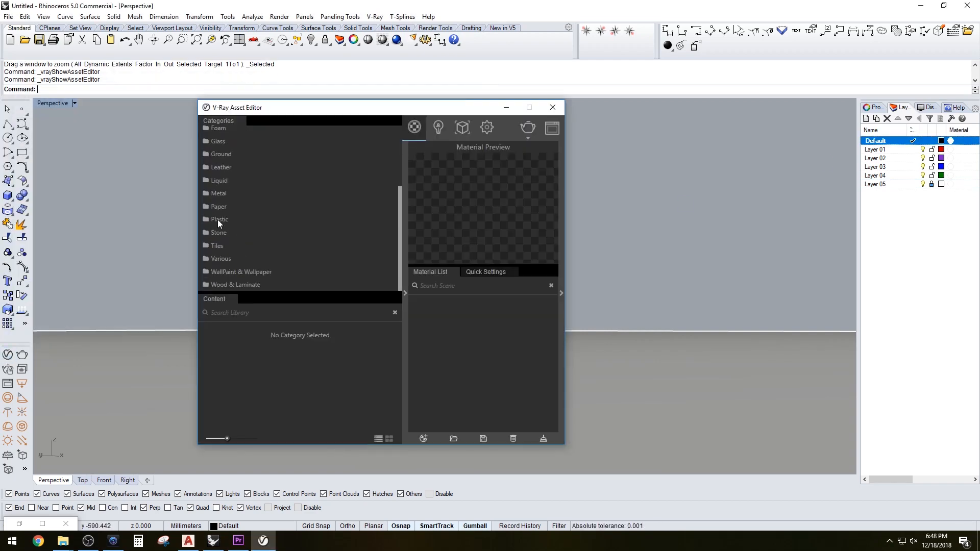
left_click(220, 221)
scroll(264, 341, "down", 5)
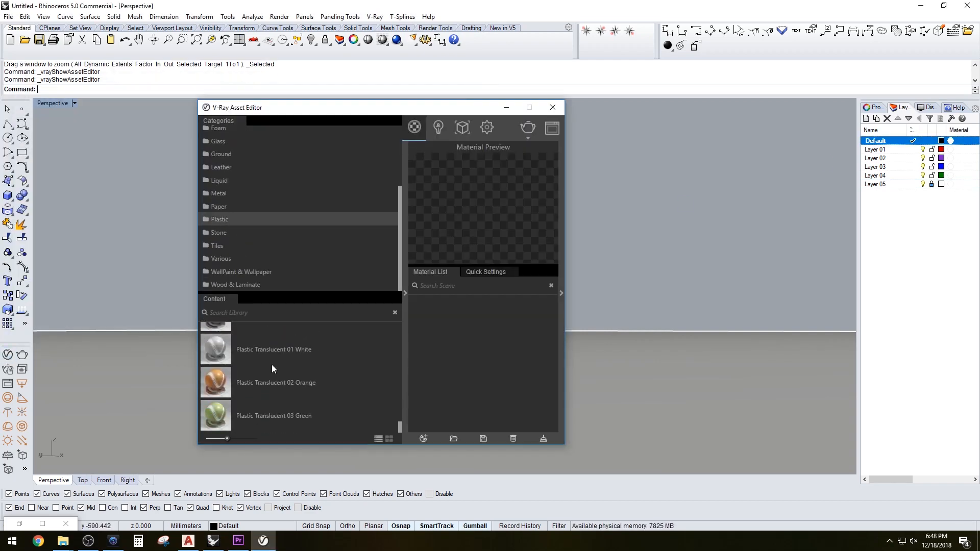
double_click(216, 386)
scroll(221, 354, "up", 3)
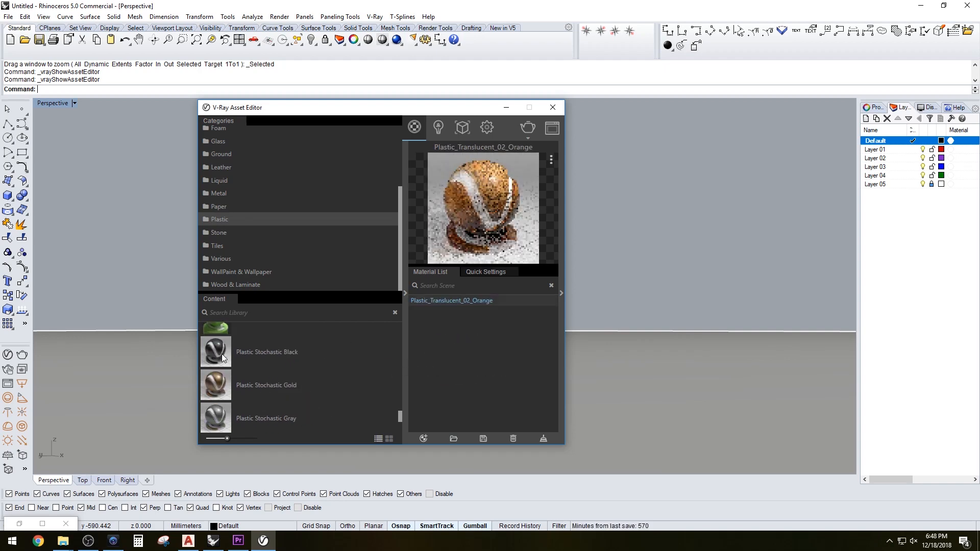
double_click(222, 354)
left_click(506, 107)
Assign the Plastic_Stochastic_Black V-Ray material to Layer 05
left_click(951, 184)
left_click(278, 143)
left_click(542, 266)
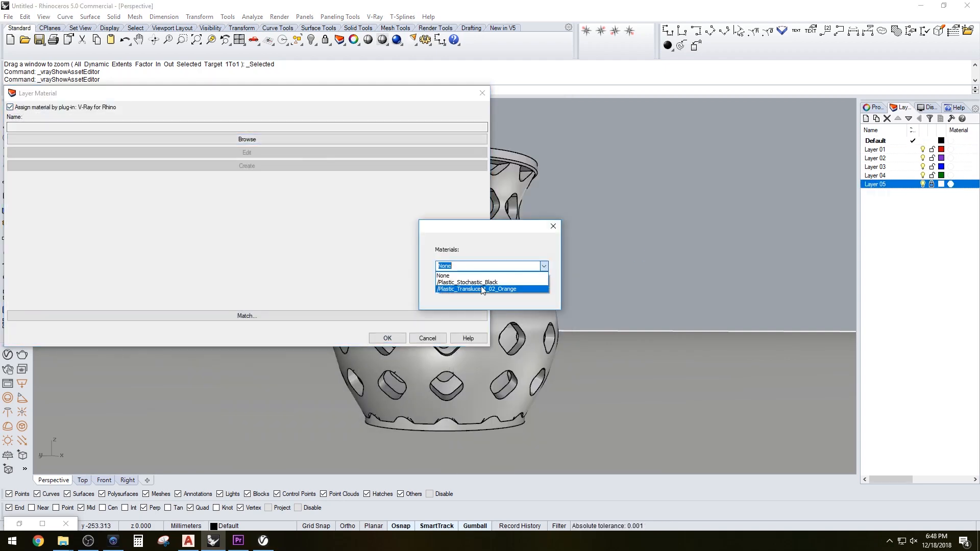
left_click(467, 282)
left_click(468, 283)
left_click(388, 338)
Assign the Plastic_Translucent_02_Orange V-Ray material to the Default layer
left_click(951, 141)
left_click(10, 107)
left_click(247, 140)
left_click(543, 266)
left_click(502, 286)
left_click(388, 338)
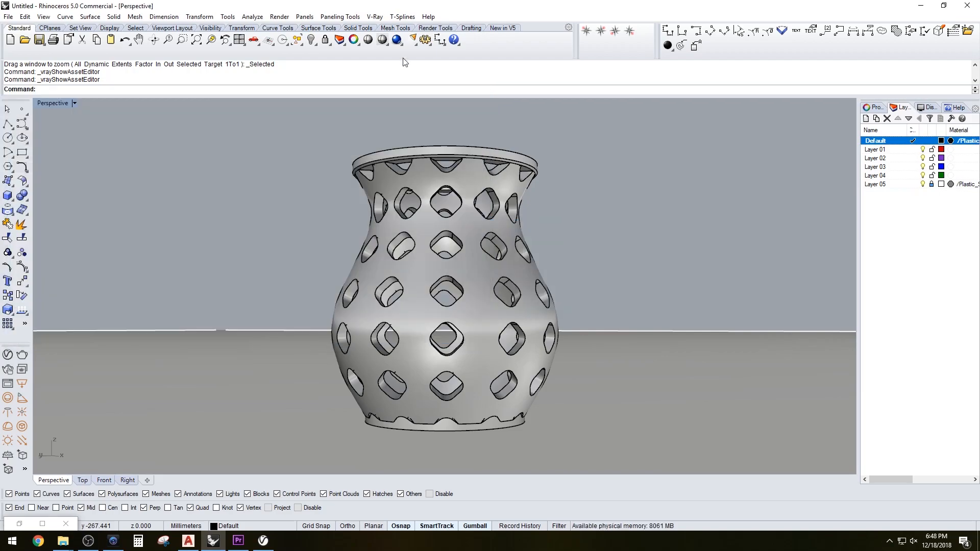
Render the perspective view with V-Ray
left_click(253, 39)
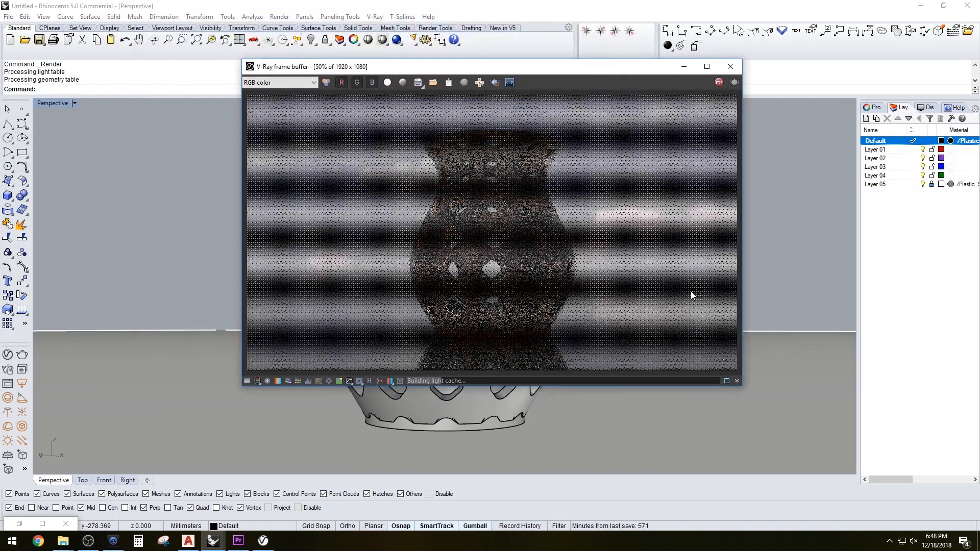